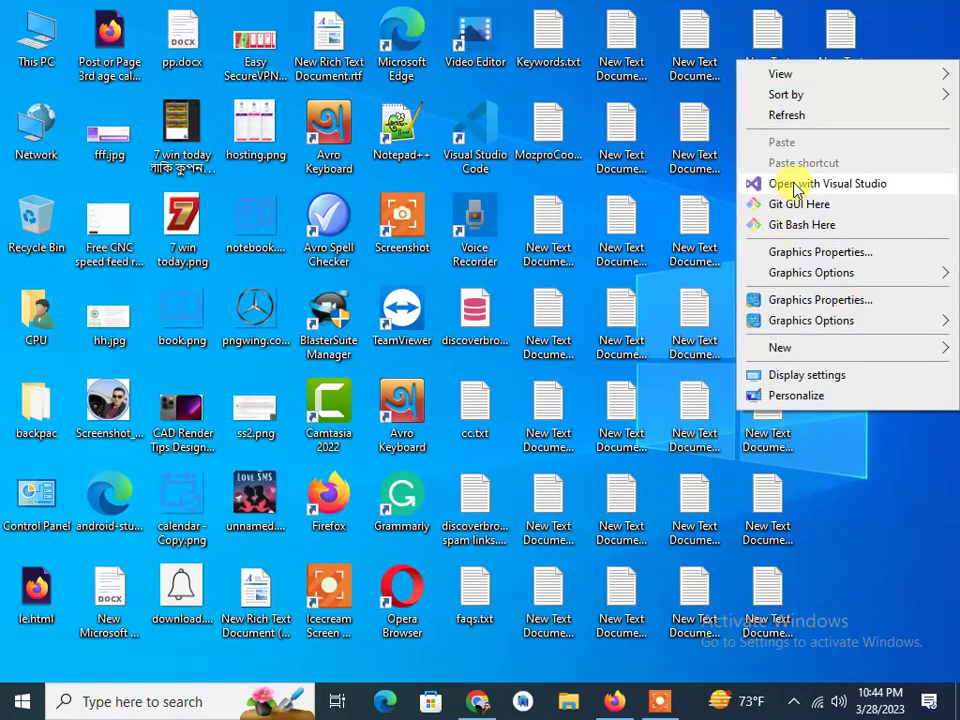
Refresh the desktop several times from its right-click menu.
{"action": "left_click", "coordinate": [801, 115]}
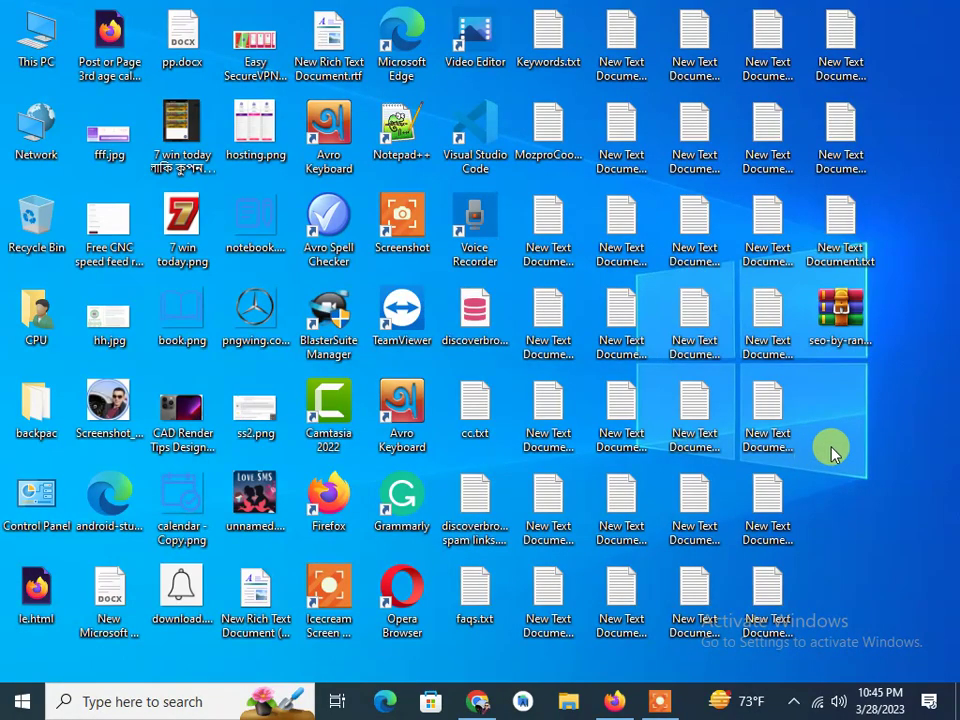
{"action": "right_click", "coordinate": [840, 444]}
{"action": "left_click", "coordinate": [819, 140]}
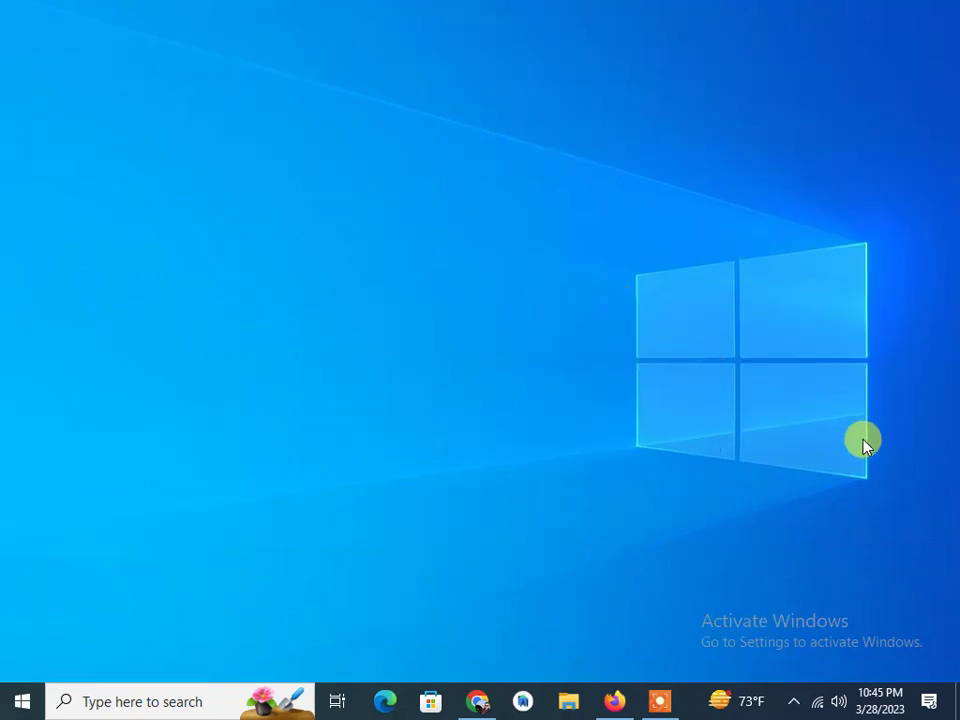
{"action": "right_click", "coordinate": [836, 424]}
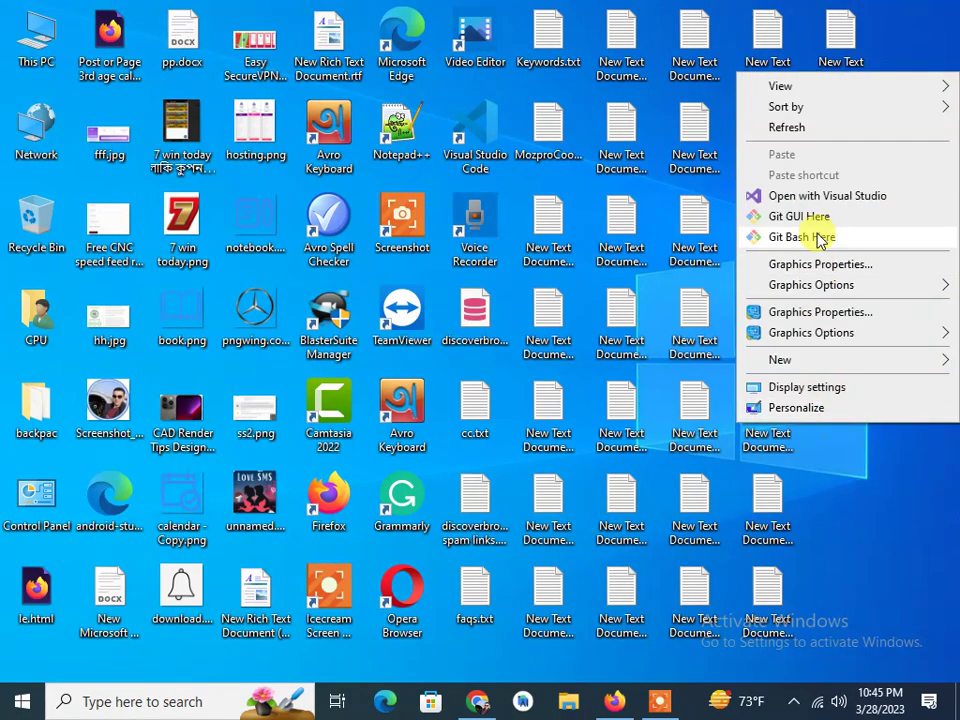
{"action": "left_click", "coordinate": [795, 121]}
{"action": "right_click", "coordinate": [822, 432]}
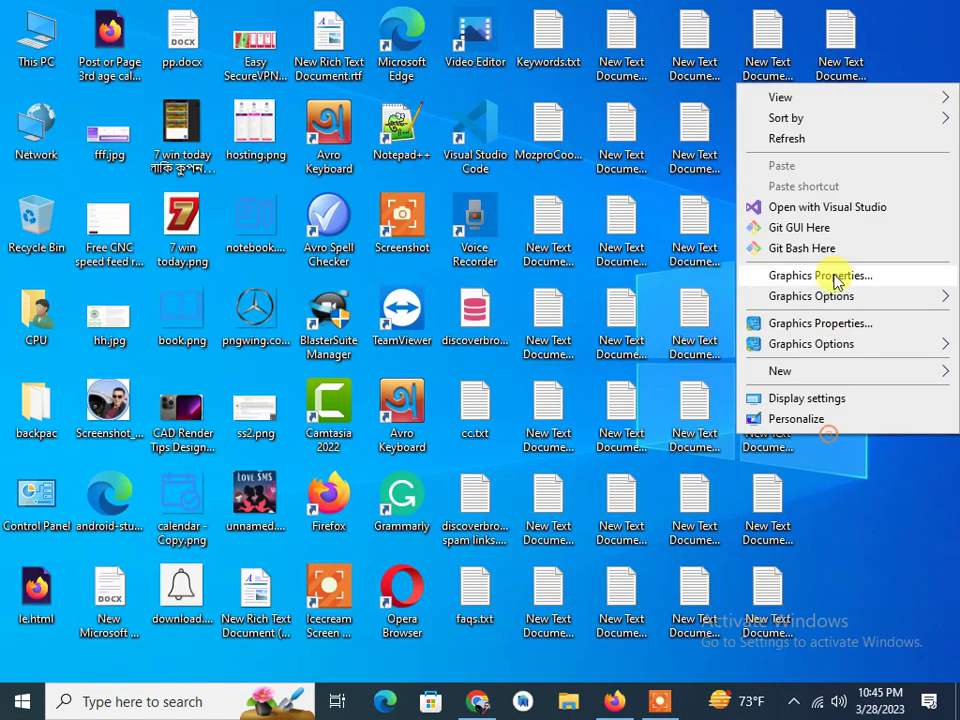
{"action": "left_click", "coordinate": [819, 140]}
{"action": "mouse_move", "coordinate": [614, 702]}
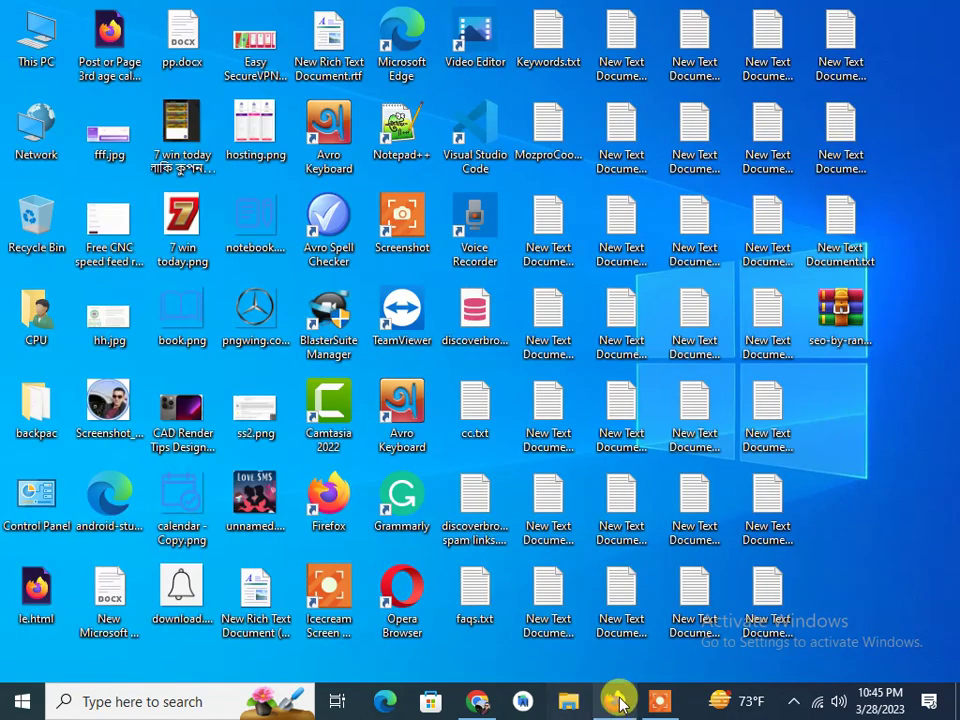
In Firefox's YouTube Studio Channel content, open the Google News Approval video's watch page.
{"action": "left_click", "coordinate": [600, 660]}
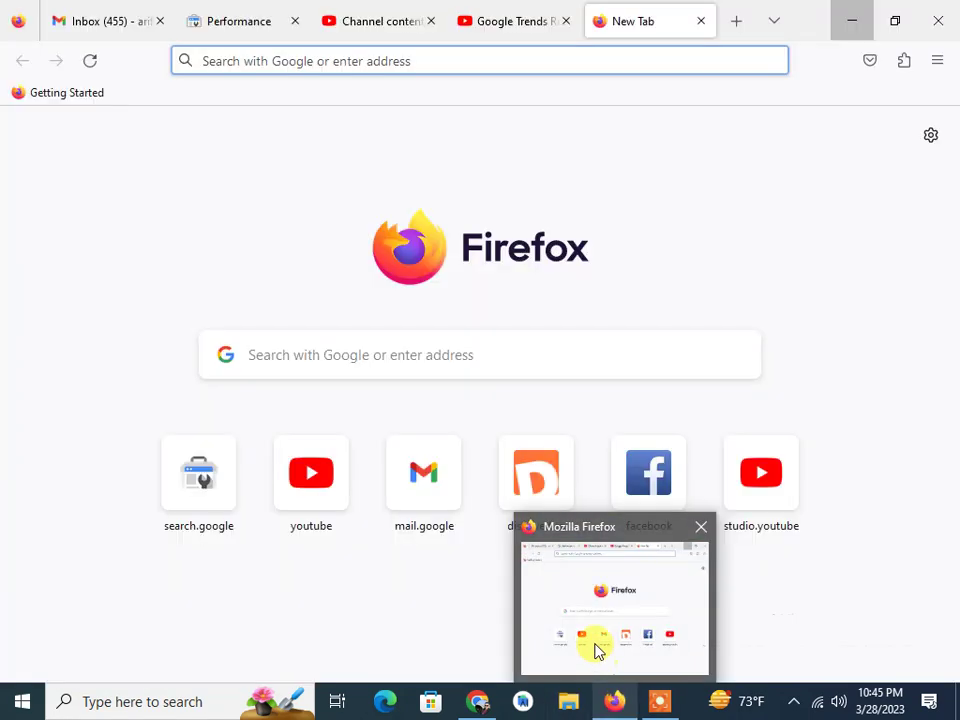
{"action": "left_click", "coordinate": [370, 14]}
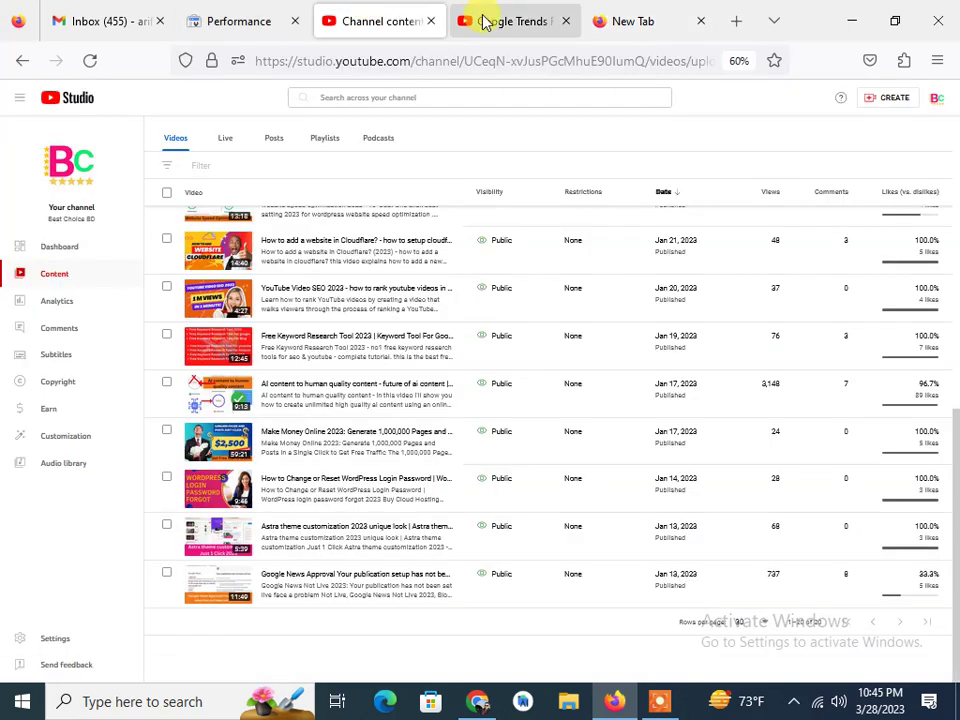
{"action": "left_click", "coordinate": [300, 577]}
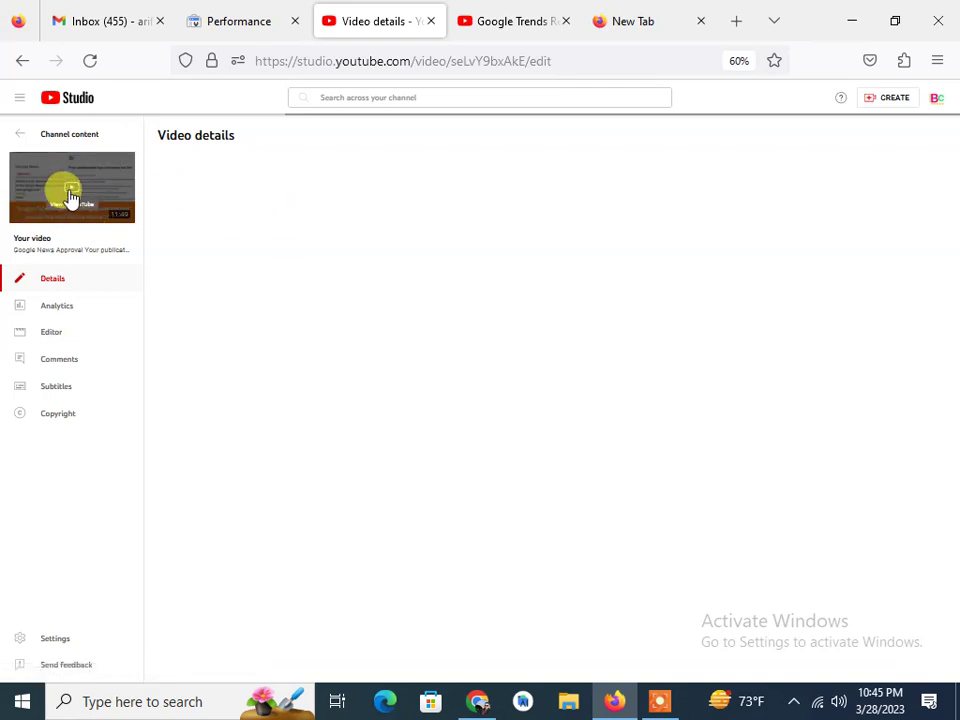
{"action": "mouse_move", "coordinate": [72, 187]}
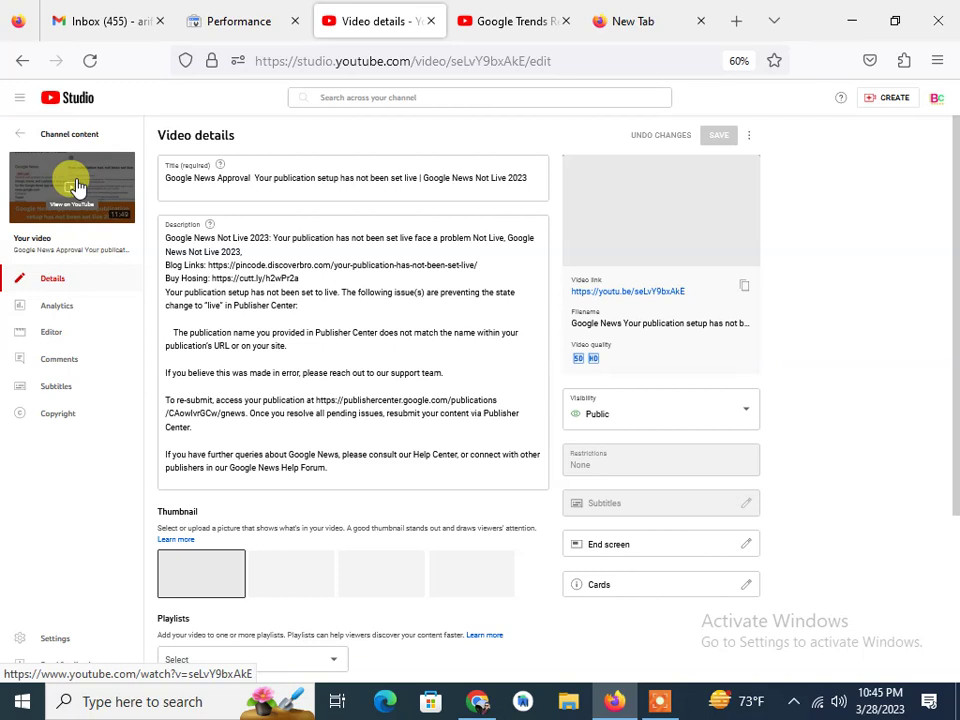
{"action": "left_click", "coordinate": [77, 187]}
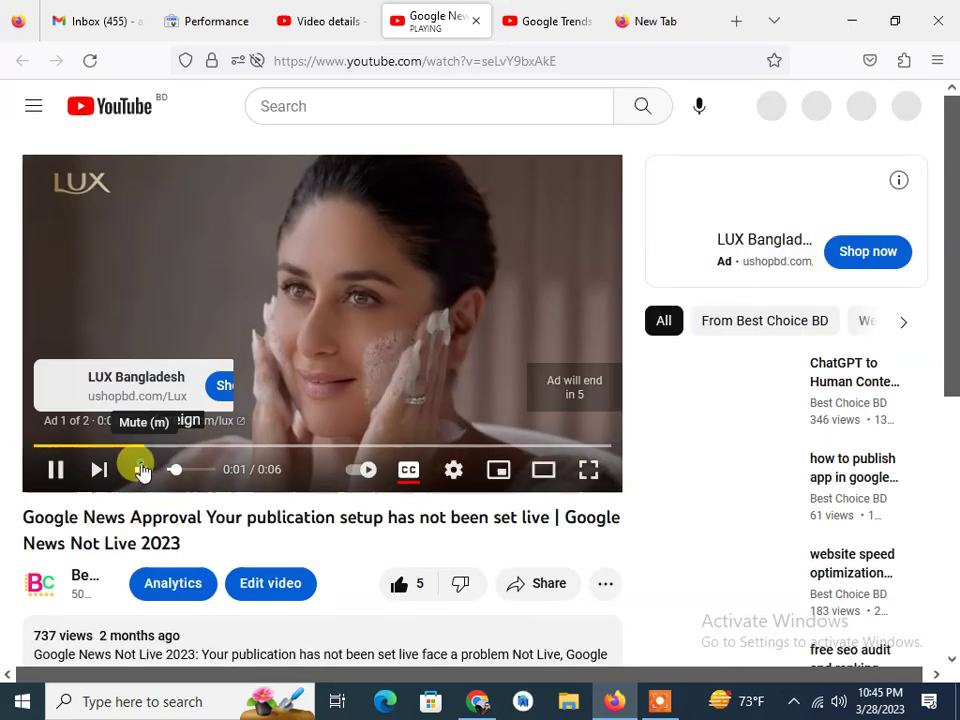
Start the Google News Approval video and scroll through its comments.
{"action": "left_click", "coordinate": [140, 468]}
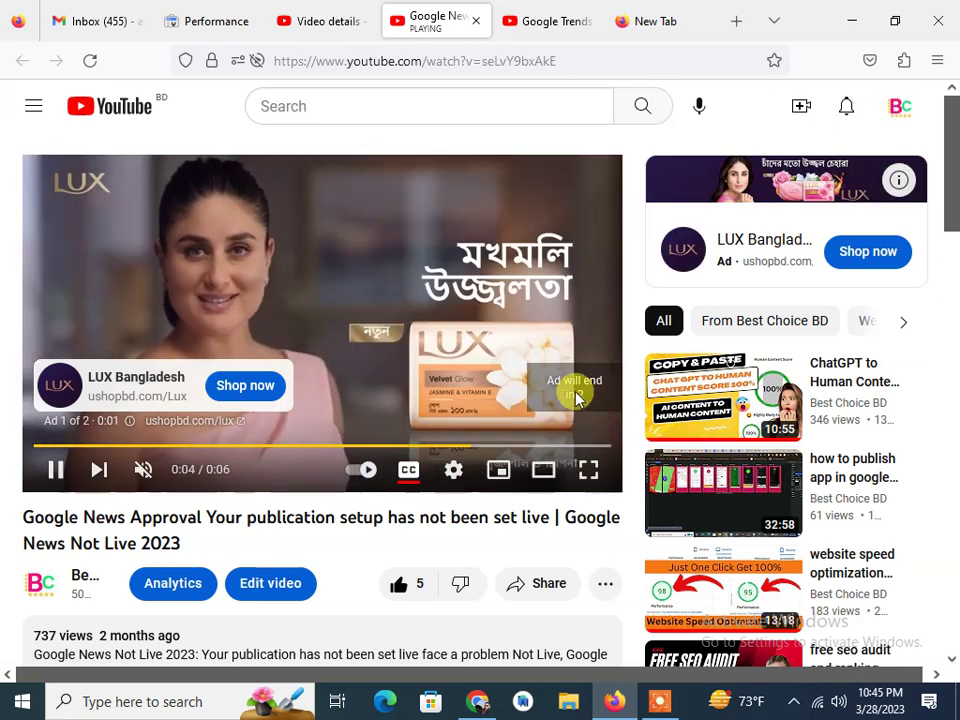
{"action": "left_click_drag", "start_coordinate": [150, 517], "coordinate": [234, 517]}
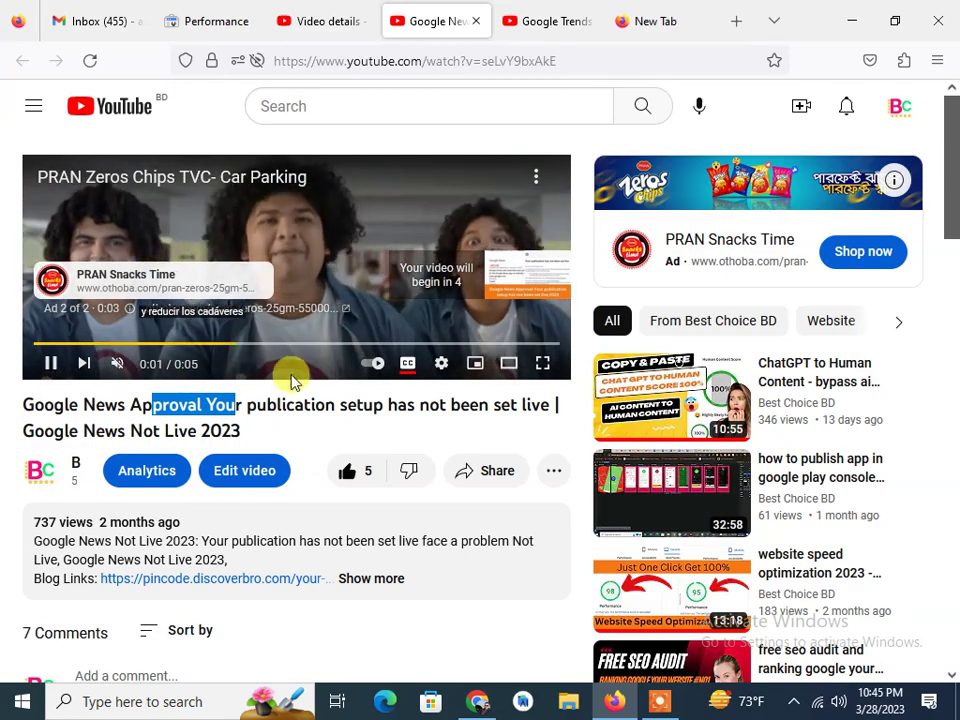
{"action": "scroll", "coordinate": [130, 530], "scroll_direction": "down", "scroll_amount": 4}
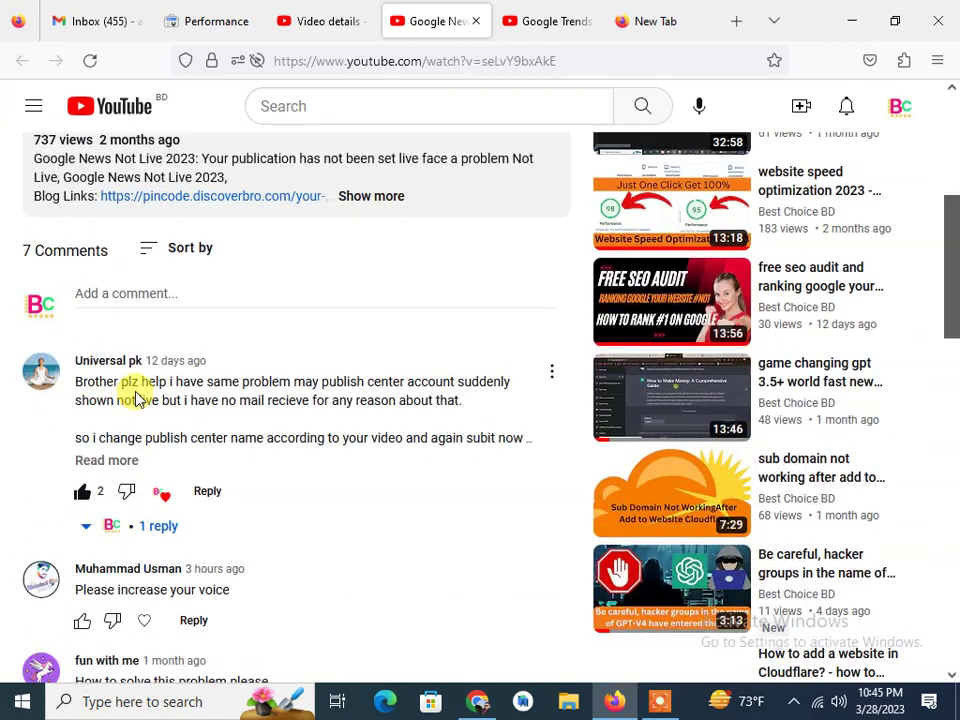
{"action": "left_click_drag", "start_coordinate": [150, 382], "coordinate": [236, 399]}
{"action": "left_click", "coordinate": [332, 385]}
{"action": "scroll", "coordinate": [288, 413], "scroll_direction": "up", "scroll_amount": 2}
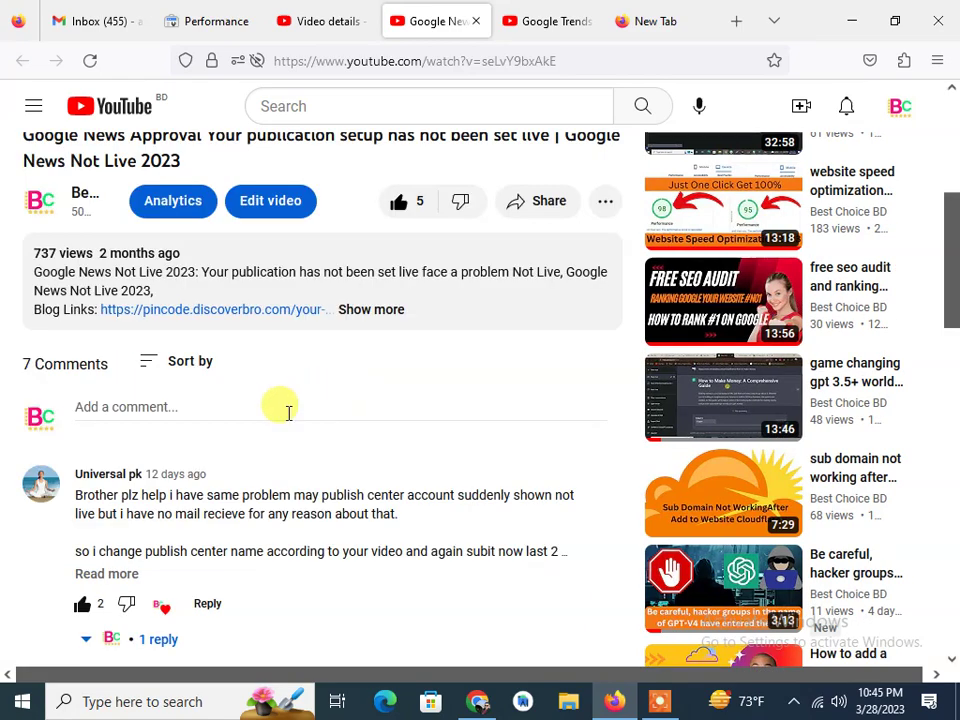
{"action": "left_click_drag", "start_coordinate": [222, 514], "coordinate": [257, 490]}
{"action": "scroll", "coordinate": [189, 452], "scroll_direction": "up", "scroll_amount": 3}
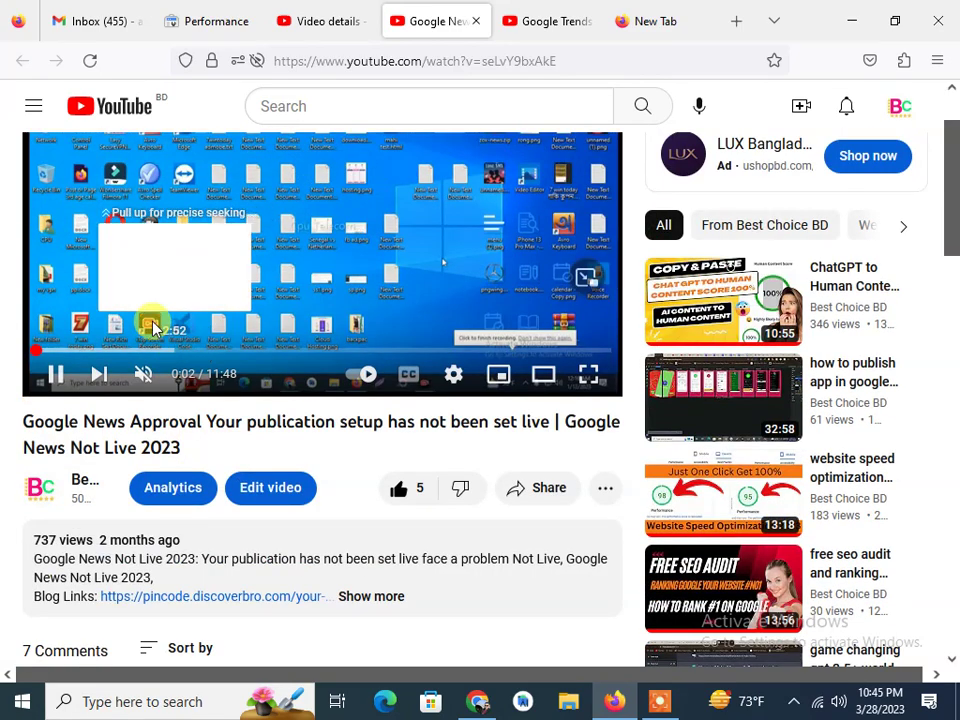
Highlight 'Not Live' in the title and pause at 0:35 on the rejection email.
{"action": "left_click_drag", "start_coordinate": [116, 428], "coordinate": [165, 432]}
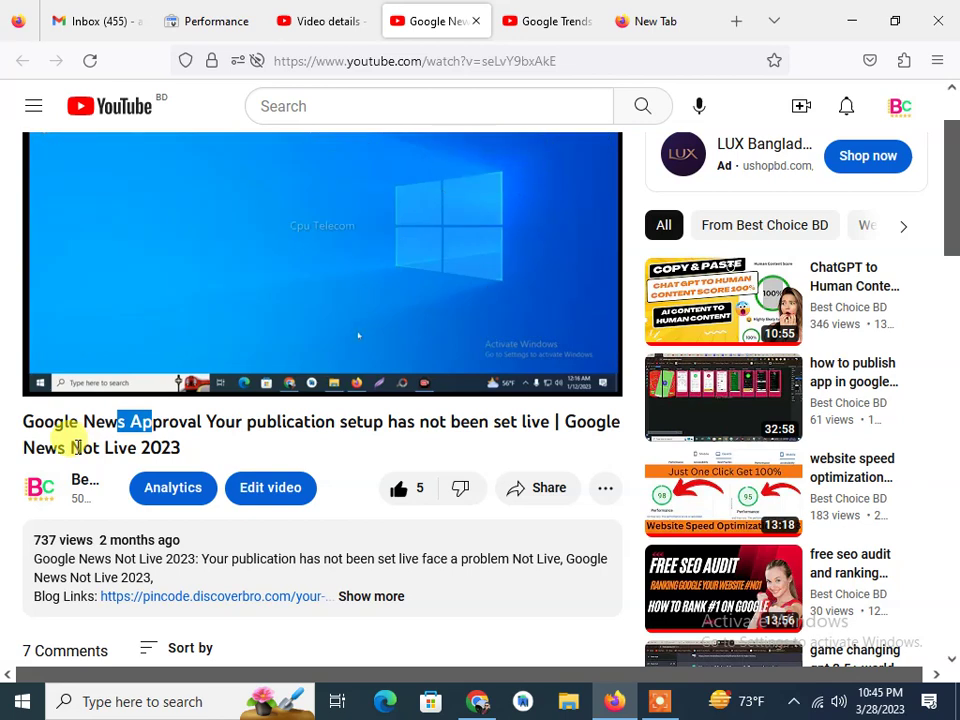
{"action": "left_click_drag", "start_coordinate": [69, 447], "coordinate": [120, 445]}
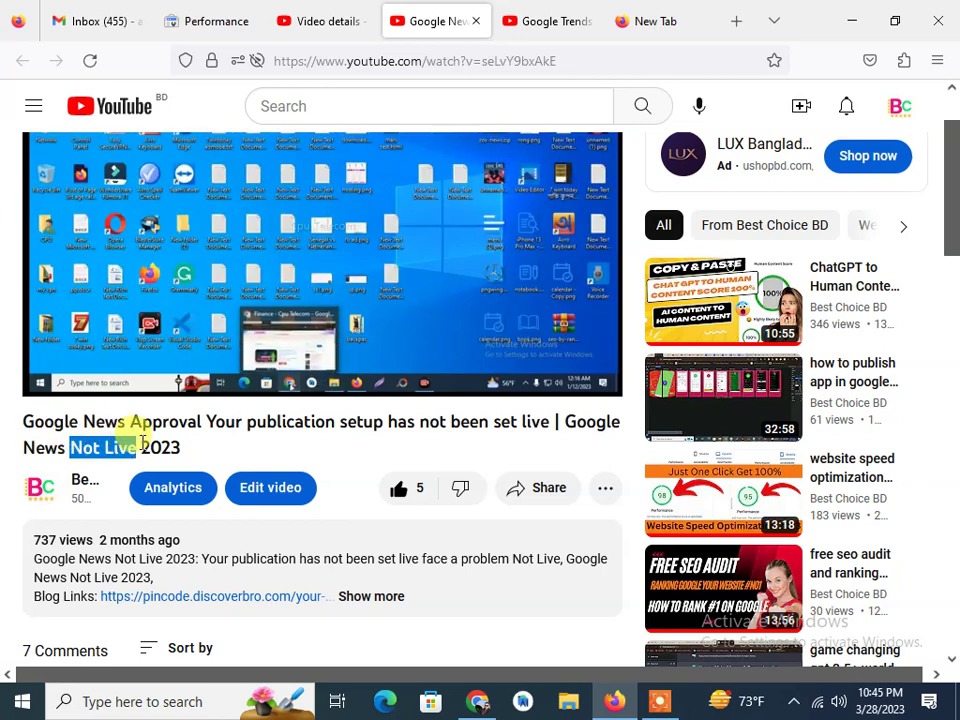
{"action": "left_click", "coordinate": [69, 446]}
{"action": "left_click_drag", "start_coordinate": [102, 450], "coordinate": [70, 448]}
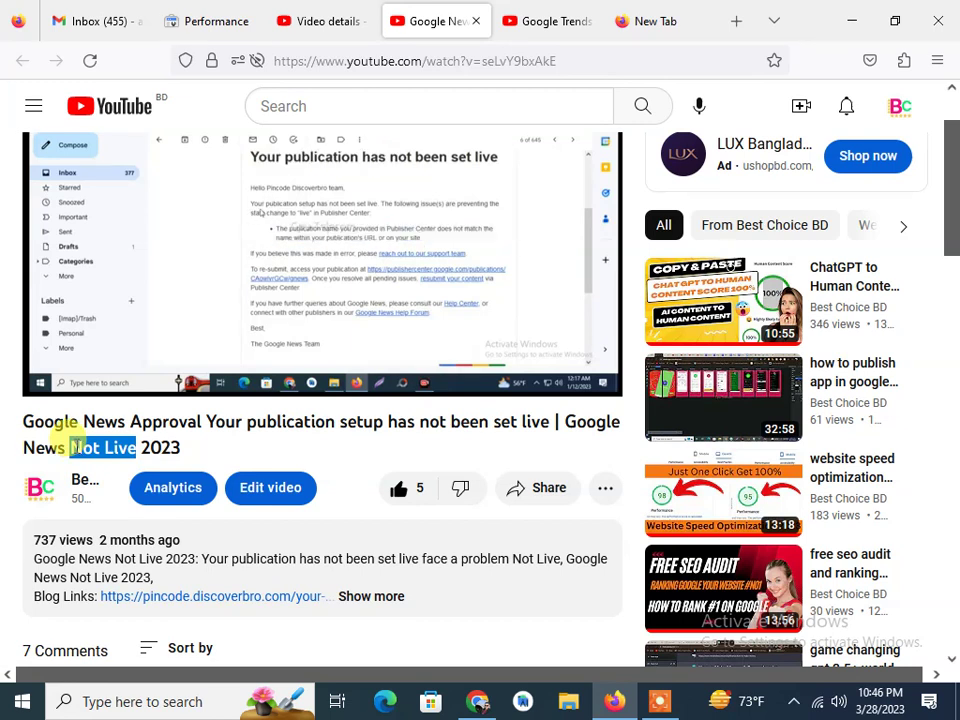
{"action": "left_click", "coordinate": [300, 262]}
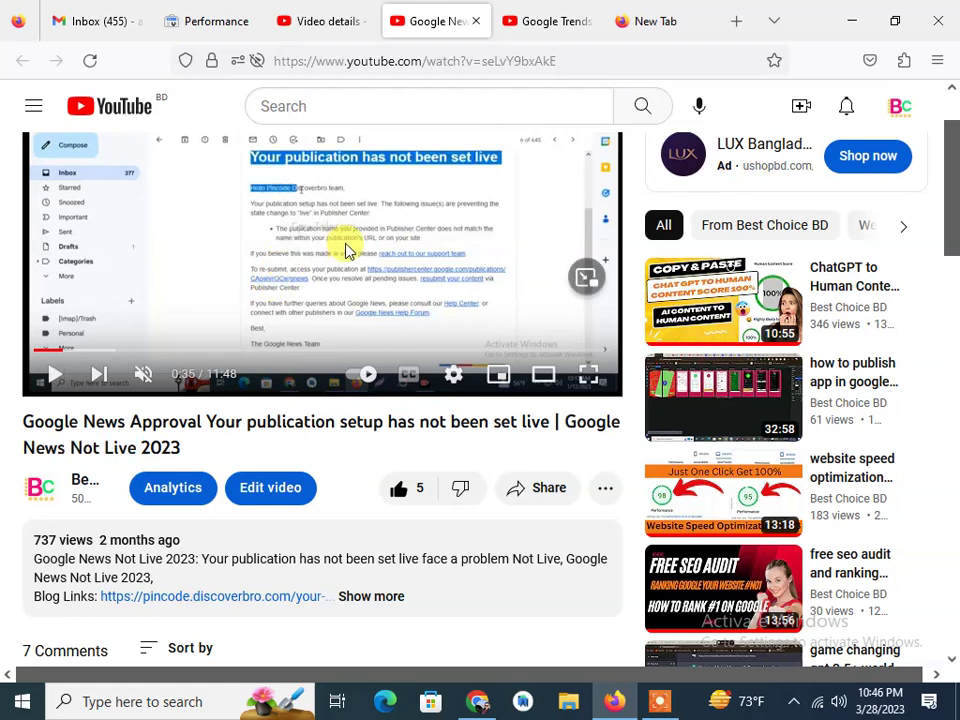
{"action": "scroll", "coordinate": [238, 380], "scroll_direction": "up", "scroll_amount": 2}
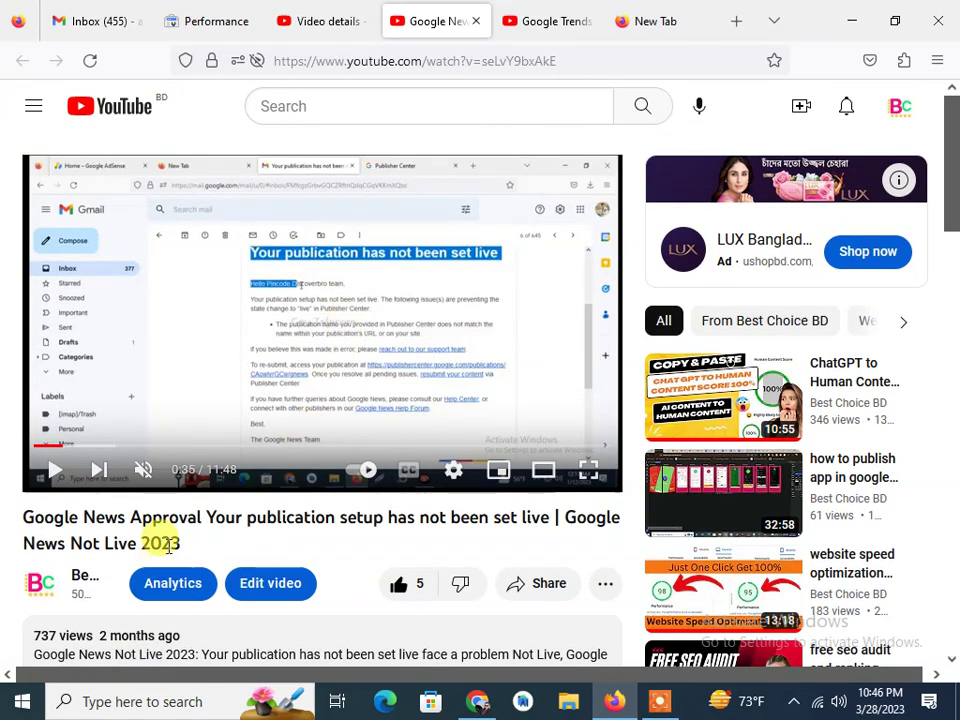
{"action": "left_click_drag", "start_coordinate": [197, 521], "coordinate": [271, 522]}
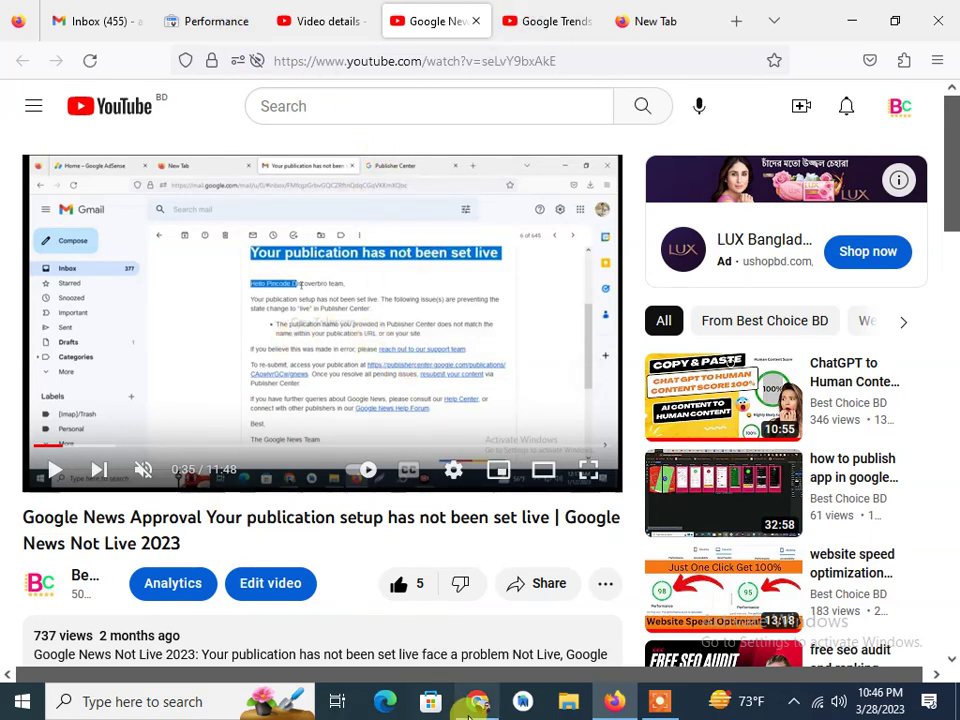
Review cncmachin.xyz's Search Console performance and top queries in Chrome, then return to Publisher Center.
{"action": "left_click", "coordinate": [476, 703]}
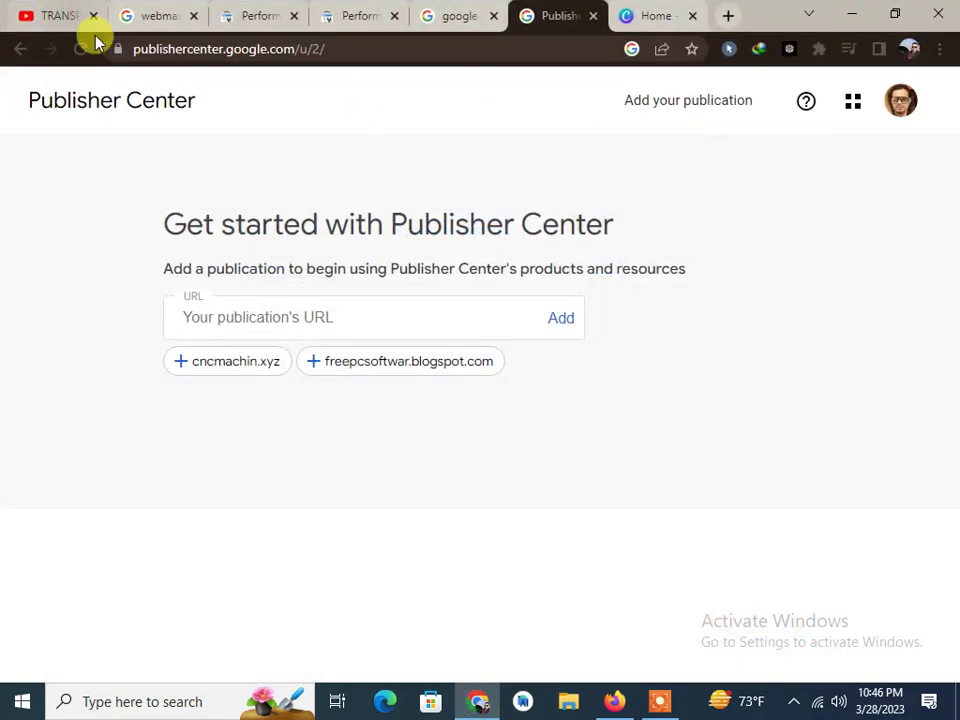
{"action": "left_click_drag", "start_coordinate": [170, 48], "coordinate": [280, 45]}
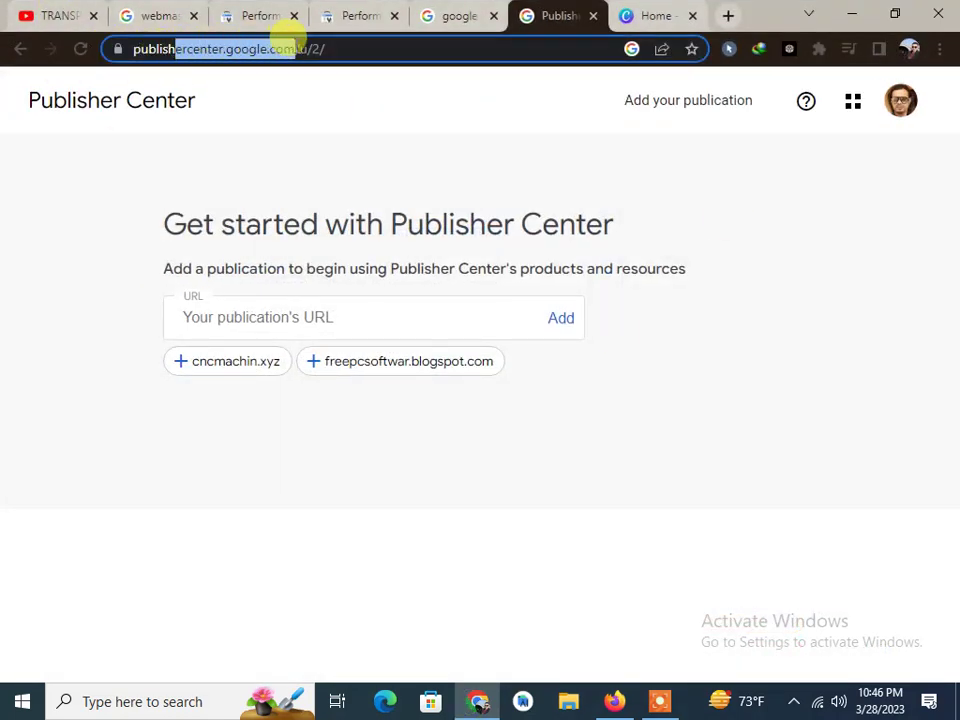
{"action": "left_click", "coordinate": [327, 45]}
{"action": "left_click_drag", "start_coordinate": [370, 45], "coordinate": [138, 50]}
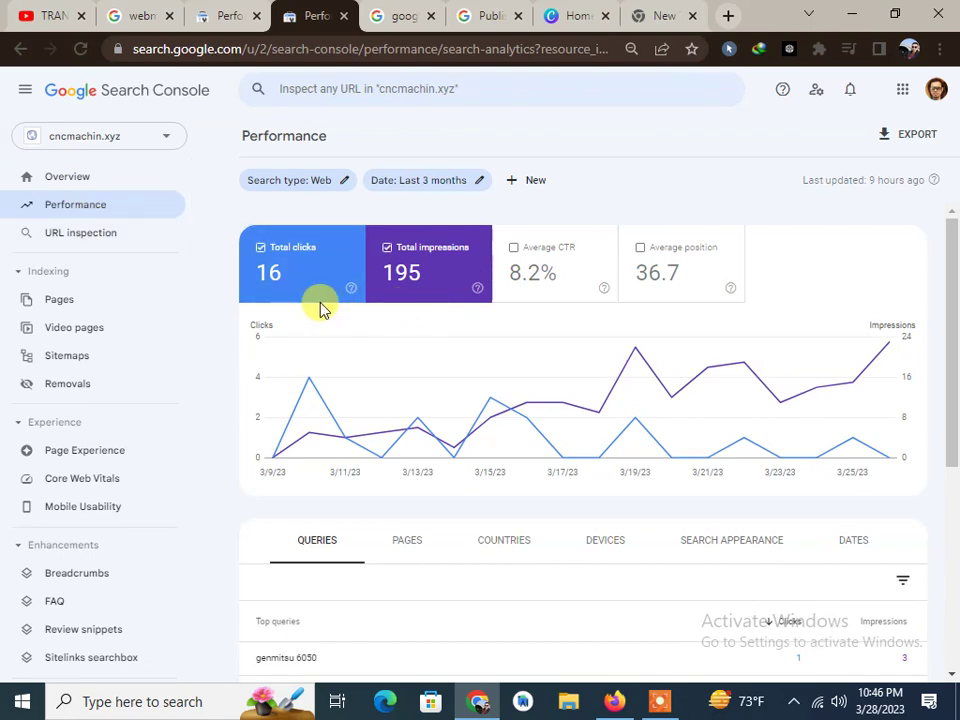
{"action": "scroll", "coordinate": [403, 390], "scroll_direction": "down", "scroll_amount": 4}
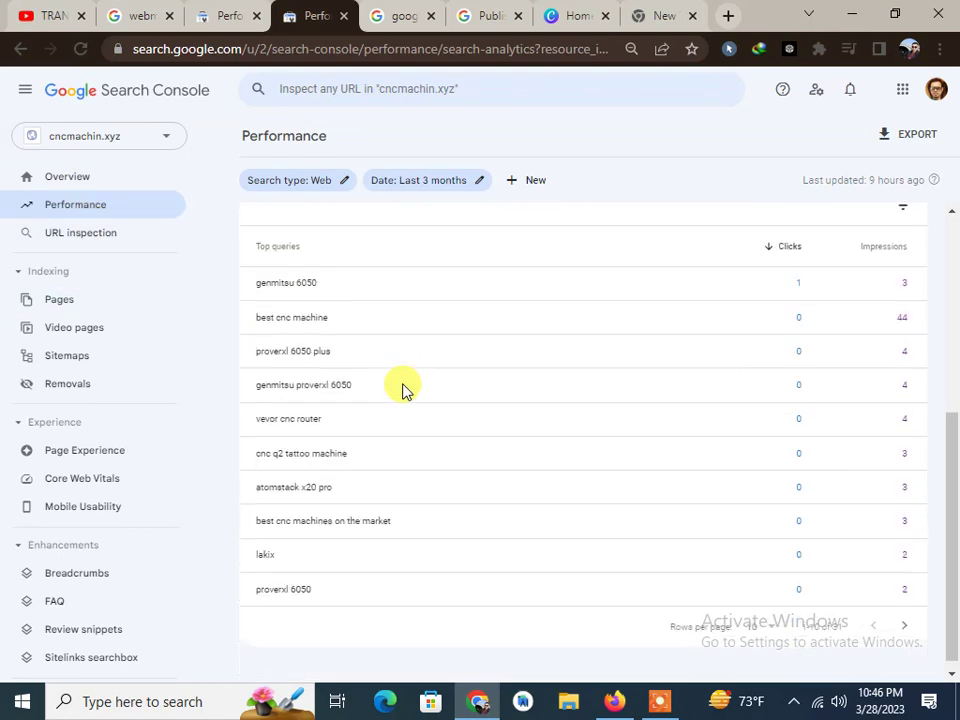
{"action": "scroll", "coordinate": [476, 242], "scroll_direction": "up", "scroll_amount": 5}
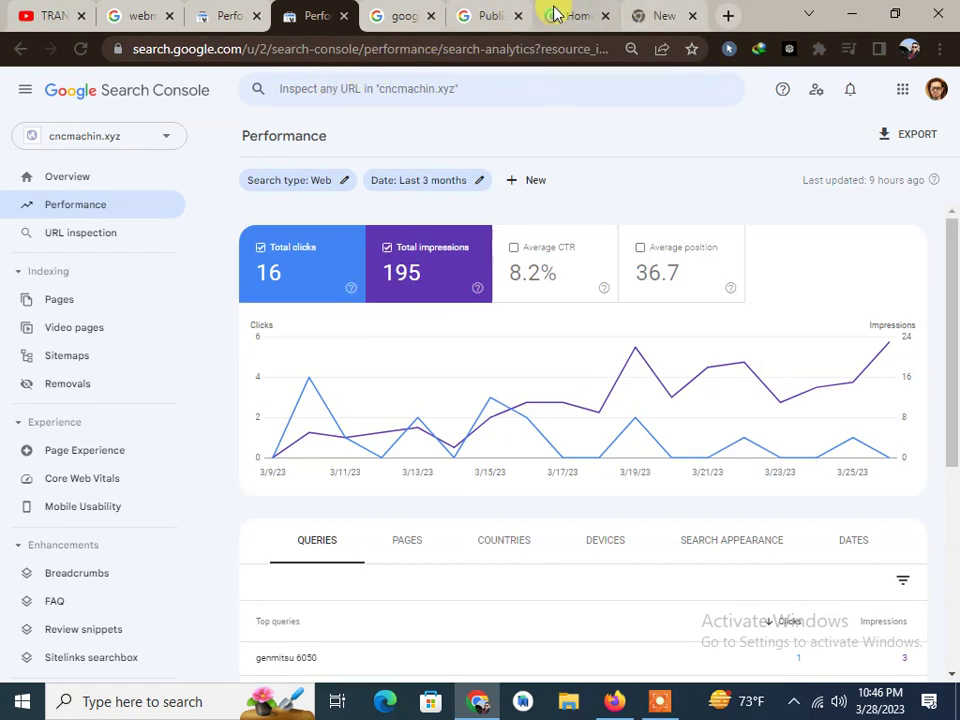
{"action": "left_click", "coordinate": [477, 20]}
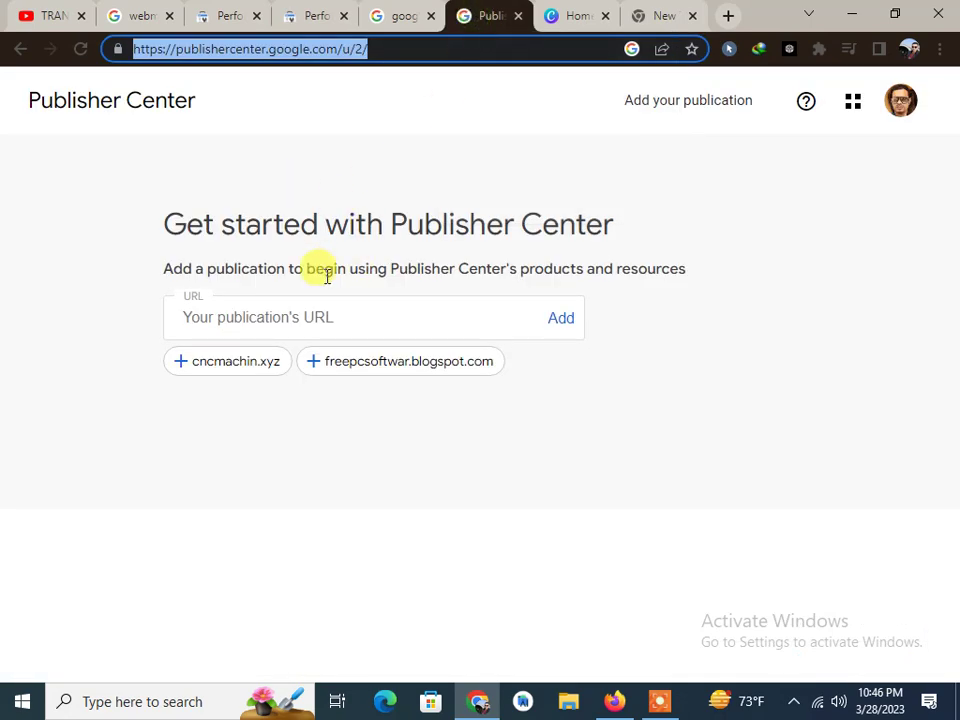
Load cncmachin.xyz in the spare Chrome tab, copy its URL, and return to Publisher Center.
{"action": "left_click", "coordinate": [664, 15]}
{"action": "left_click", "coordinate": [490, 47]}
{"action": "type", "text": "c"}
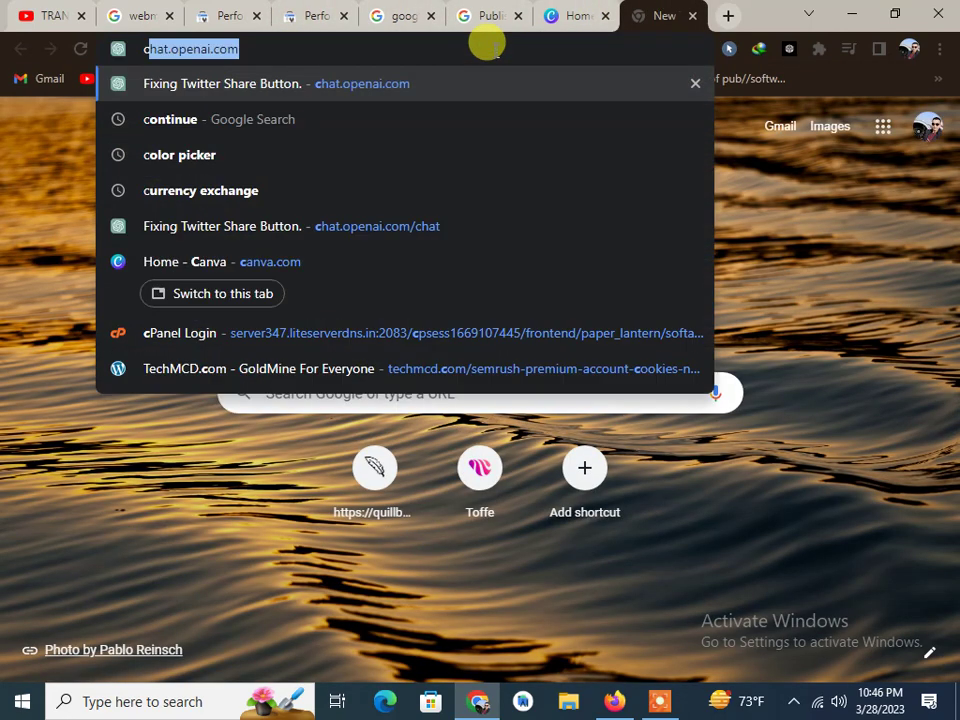
{"action": "type", "text": "n"}
{"action": "key", "text": "Return"}
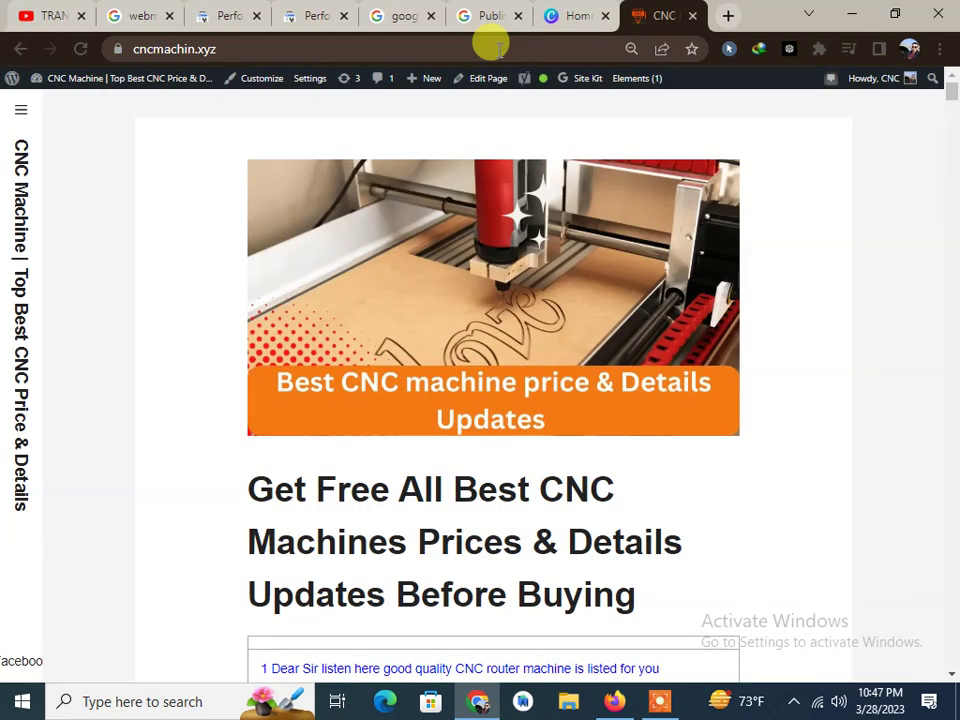
{"action": "right_click", "coordinate": [228, 44]}
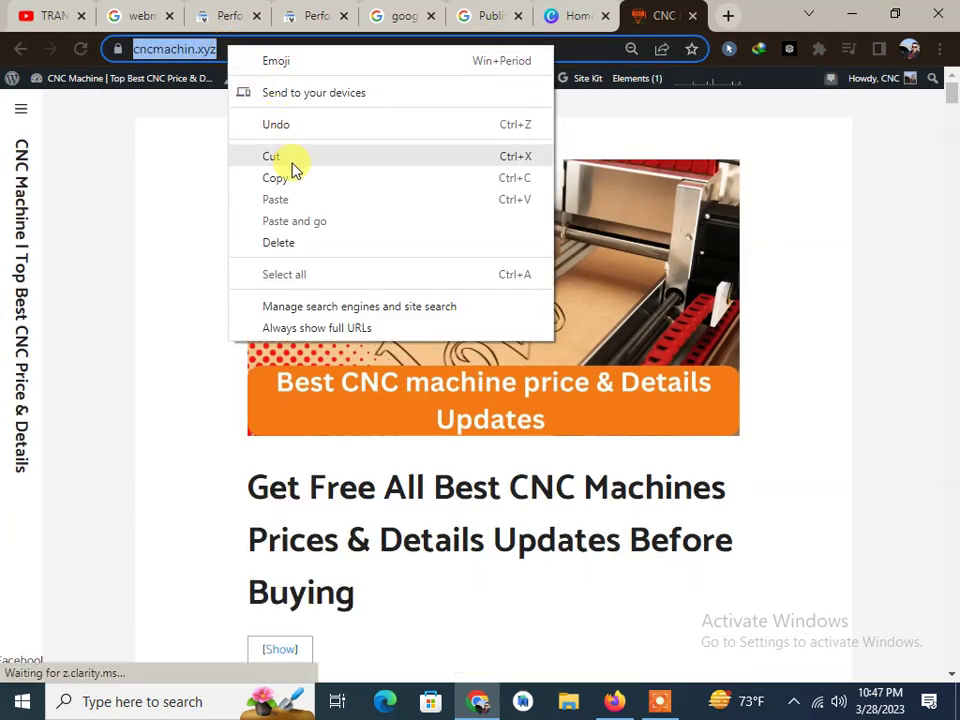
{"action": "left_click", "coordinate": [278, 177]}
{"action": "left_click", "coordinate": [390, 15]}
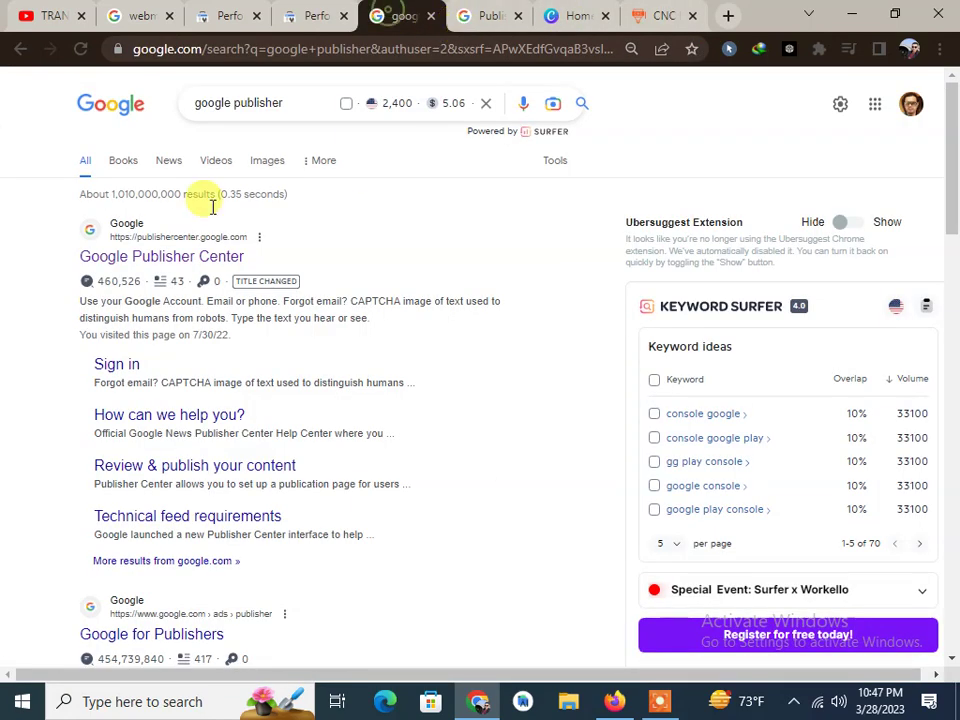
{"action": "left_click", "coordinate": [475, 12]}
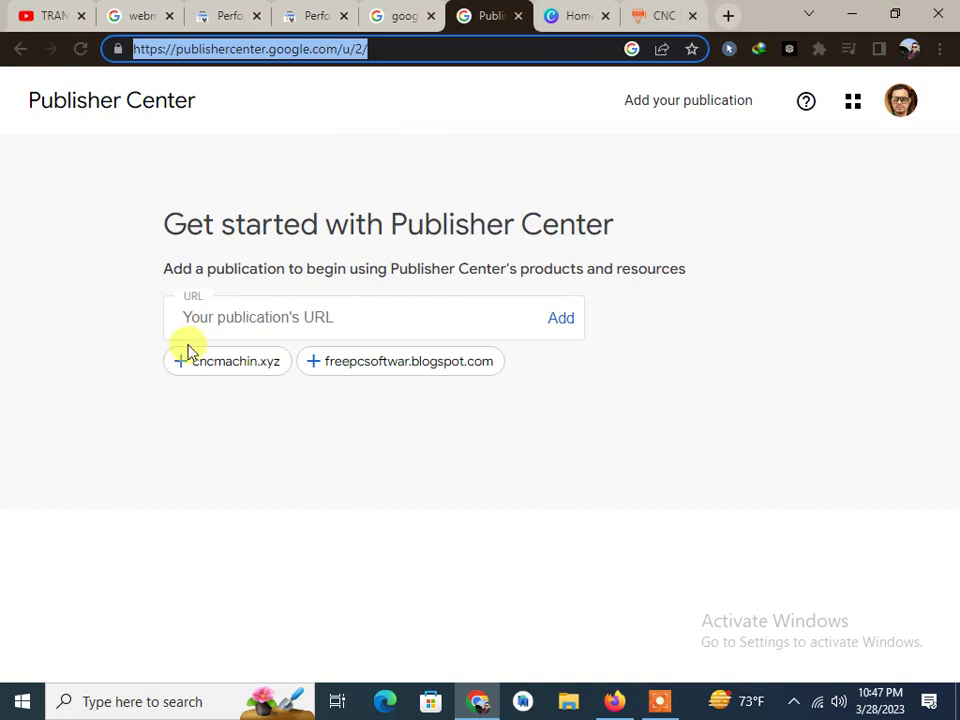
{"action": "right_click", "coordinate": [258, 316]}
{"action": "left_click", "coordinate": [199, 310]}
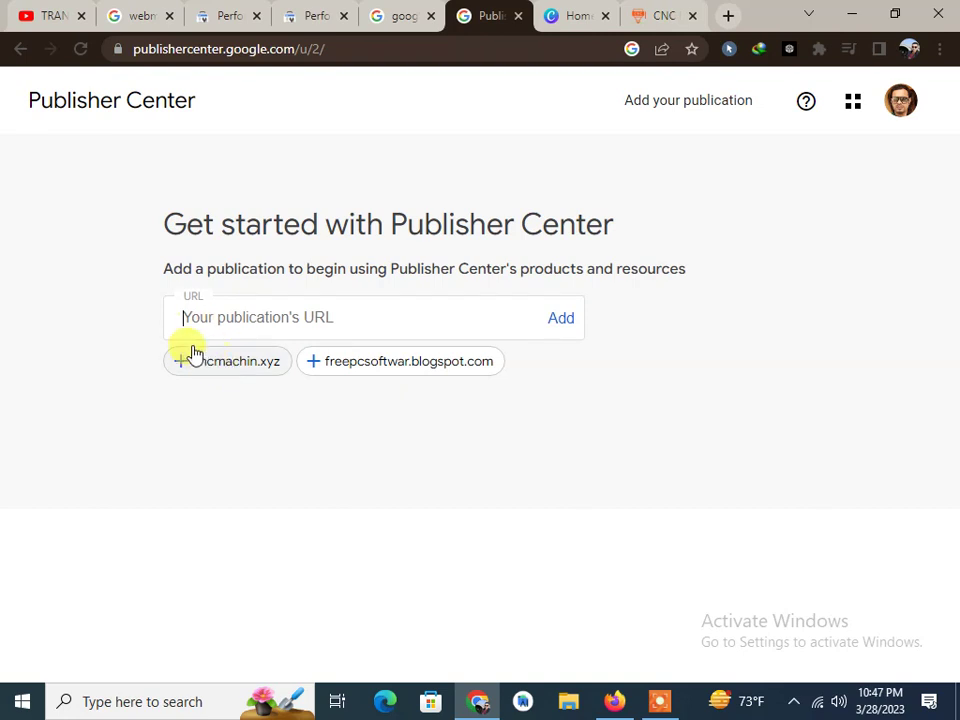
{"action": "left_click", "coordinate": [290, 15]}
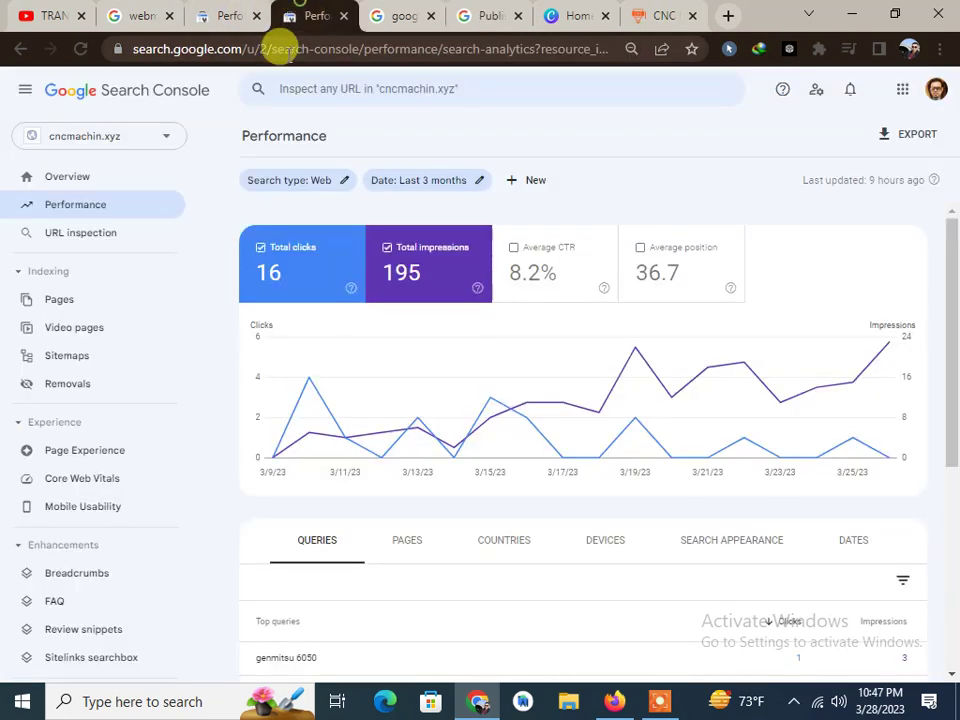
{"action": "left_click", "coordinate": [127, 140]}
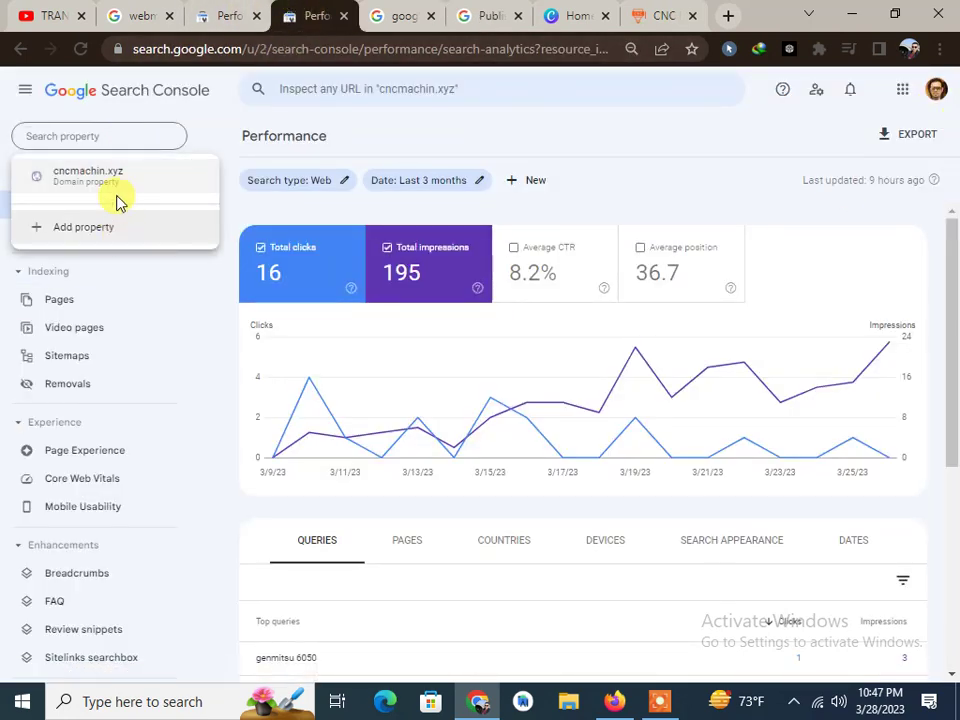
{"action": "left_click", "coordinate": [660, 15]}
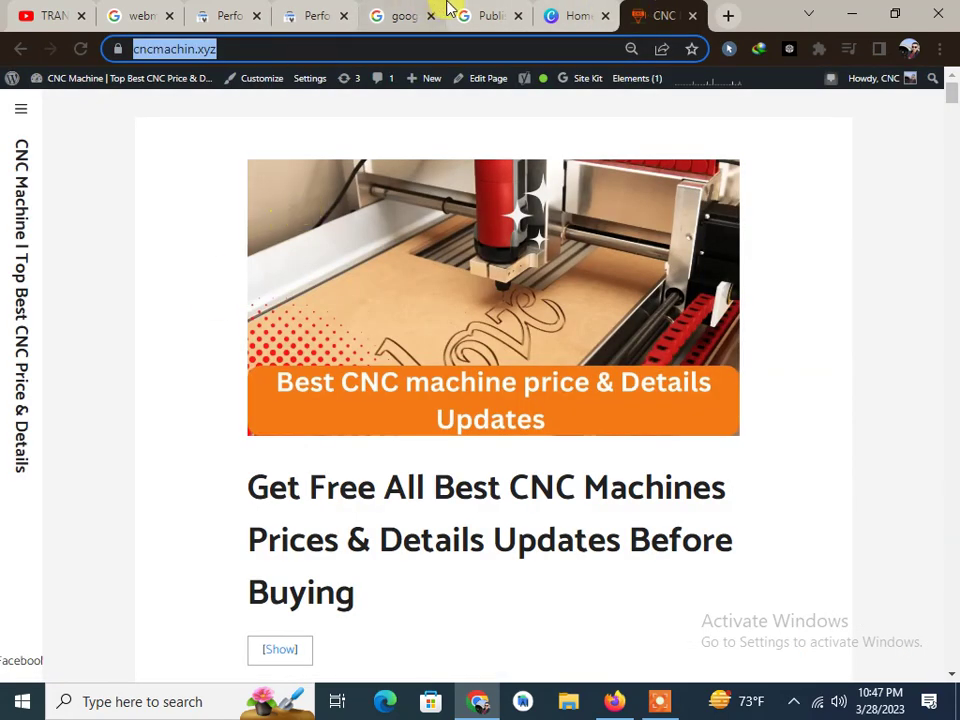
{"action": "left_click", "coordinate": [500, 12]}
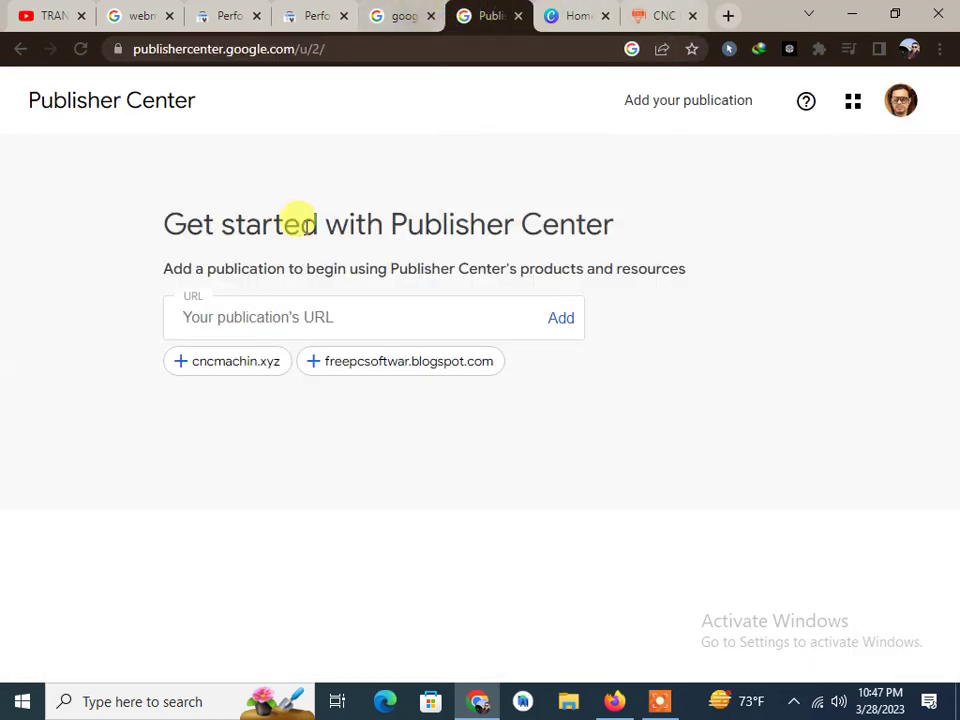
{"action": "right_click", "coordinate": [241, 317]}
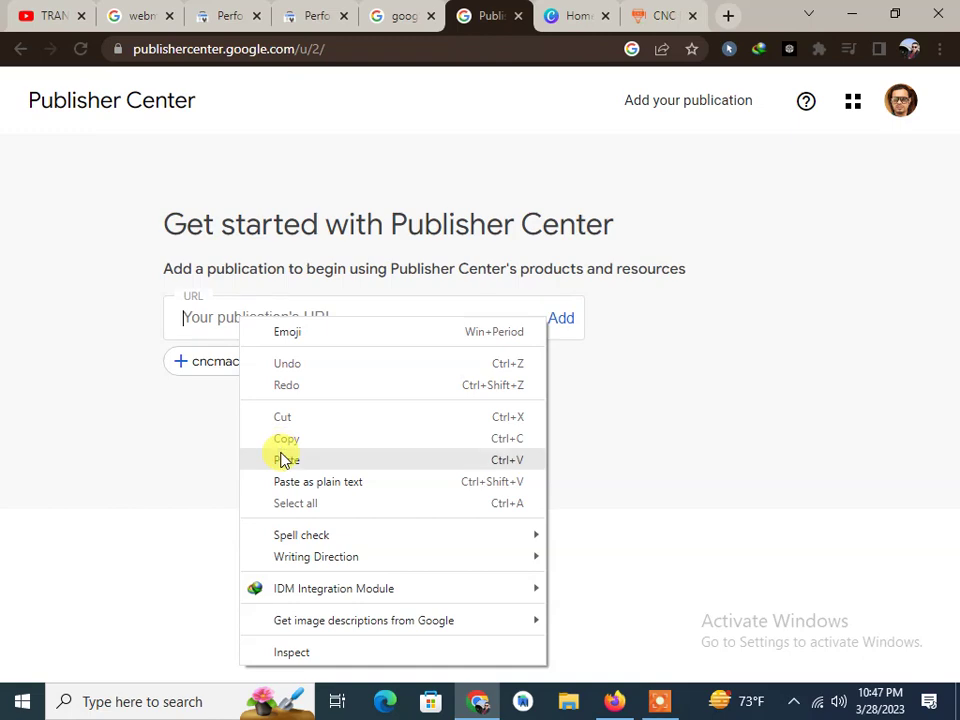
{"action": "left_click", "coordinate": [280, 454]}
Add cncmachin.xyz as a publication named 'cncmachin', copied from its URL.
{"action": "left_click", "coordinate": [212, 370]}
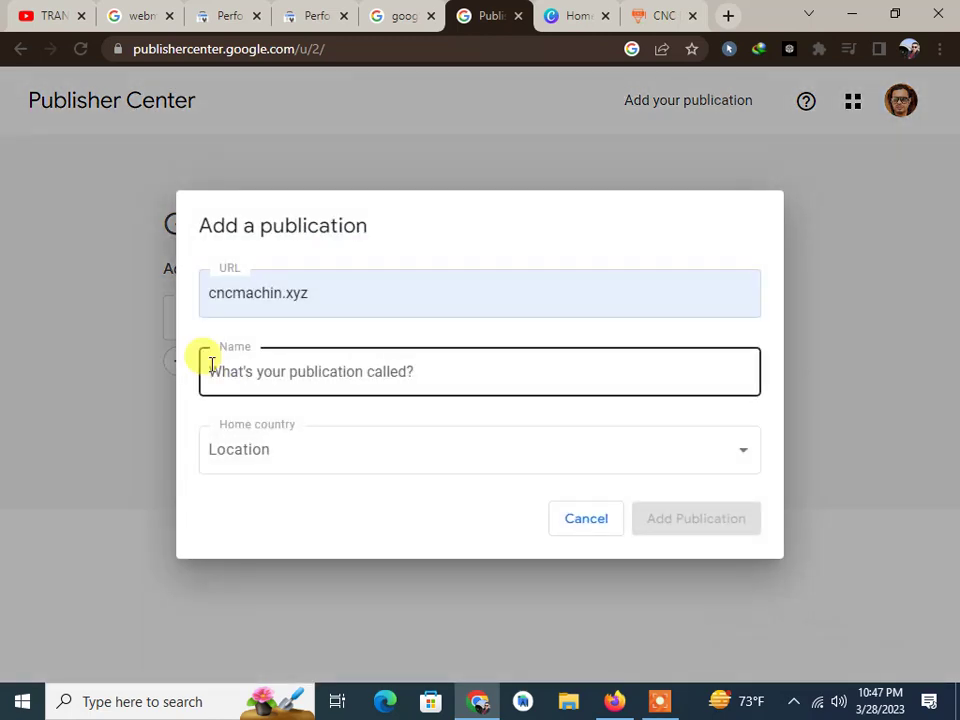
{"action": "left_click", "coordinate": [355, 292]}
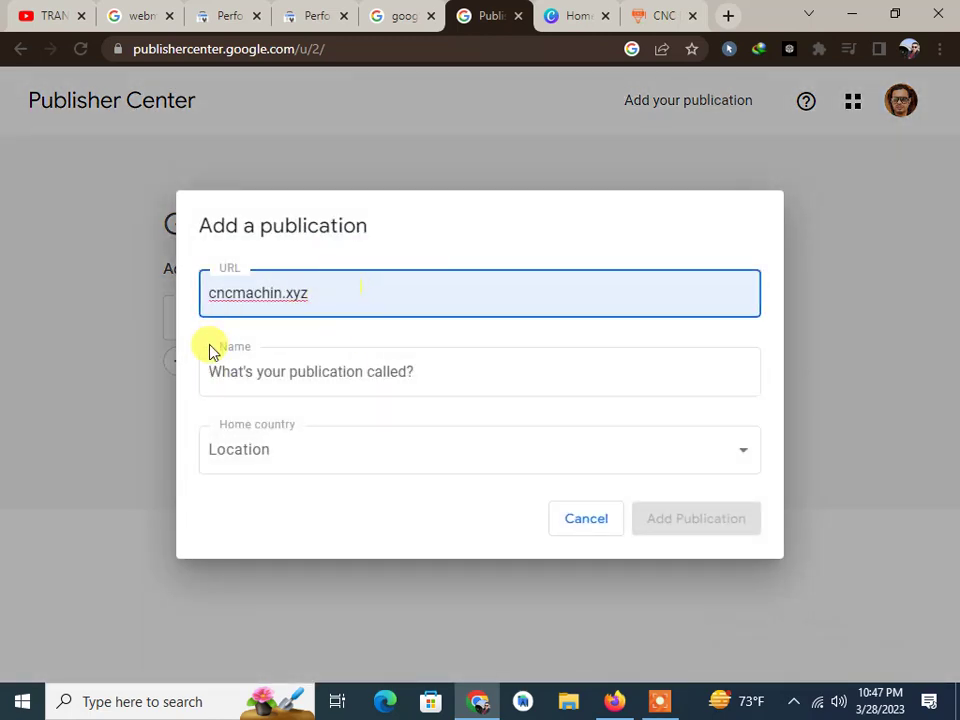
{"action": "left_click", "coordinate": [275, 360]}
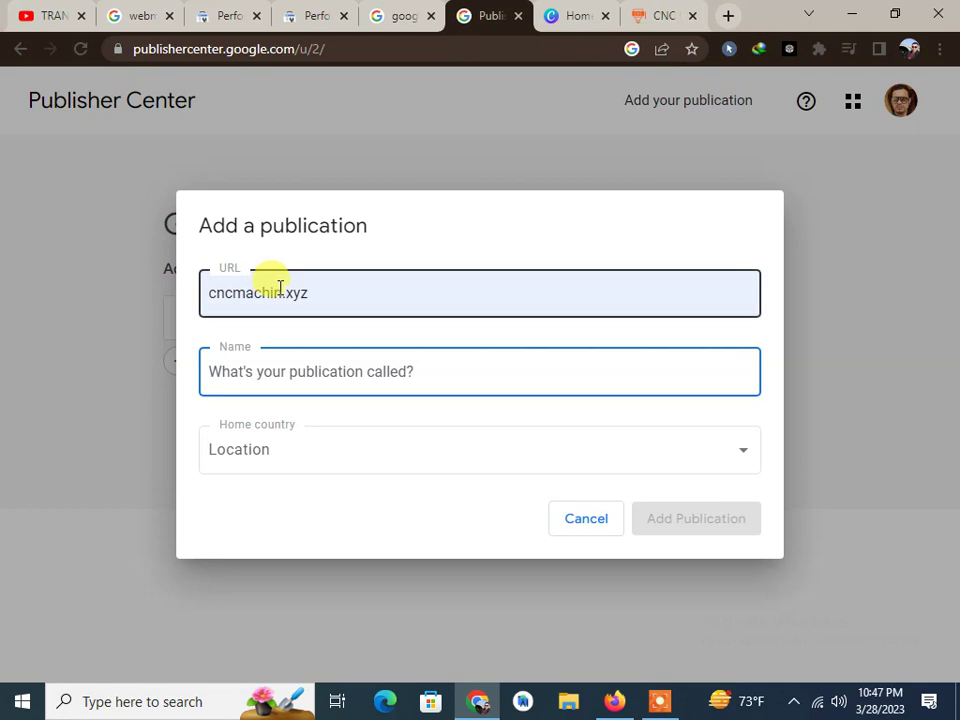
{"action": "left_click_drag", "start_coordinate": [281, 291], "coordinate": [211, 290]}
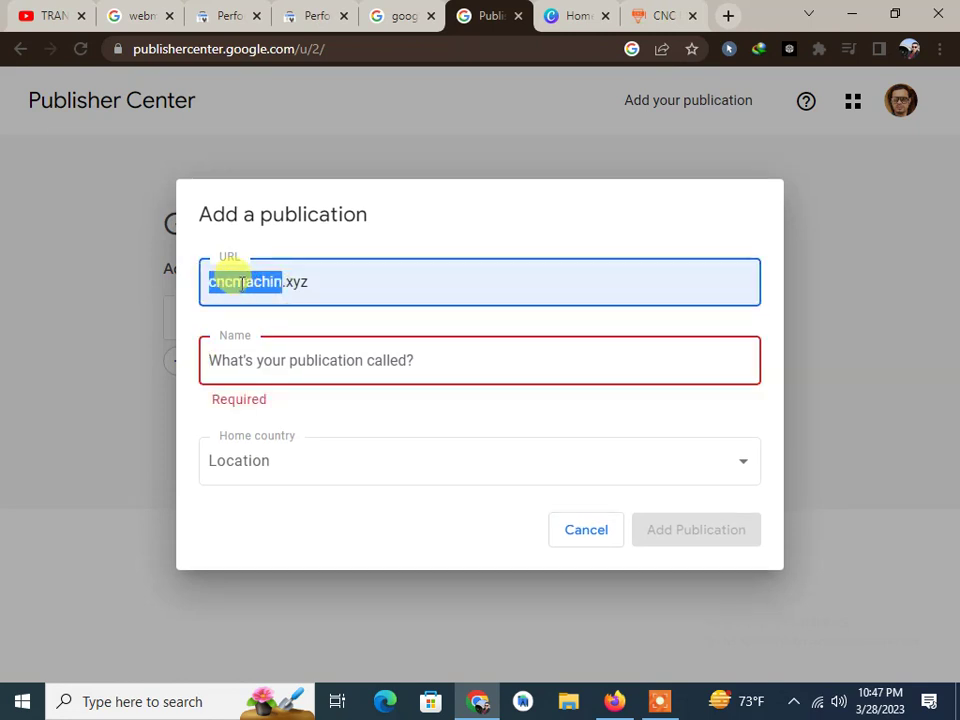
{"action": "right_click", "coordinate": [240, 283]}
{"action": "left_click", "coordinate": [279, 349]}
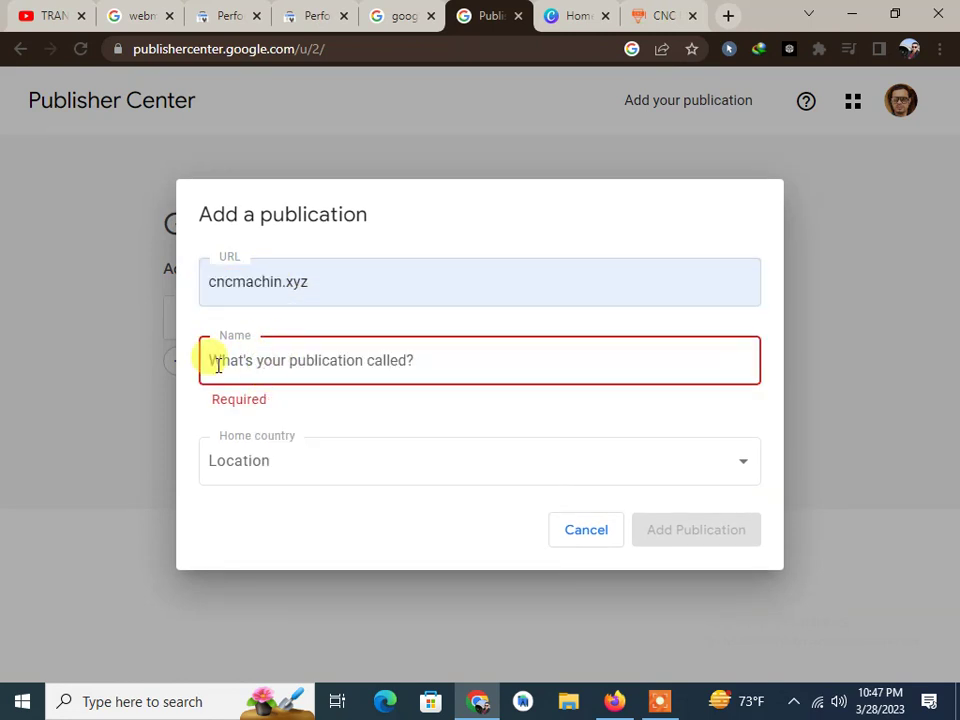
{"action": "right_click", "coordinate": [256, 366]}
{"action": "left_click", "coordinate": [289, 178]}
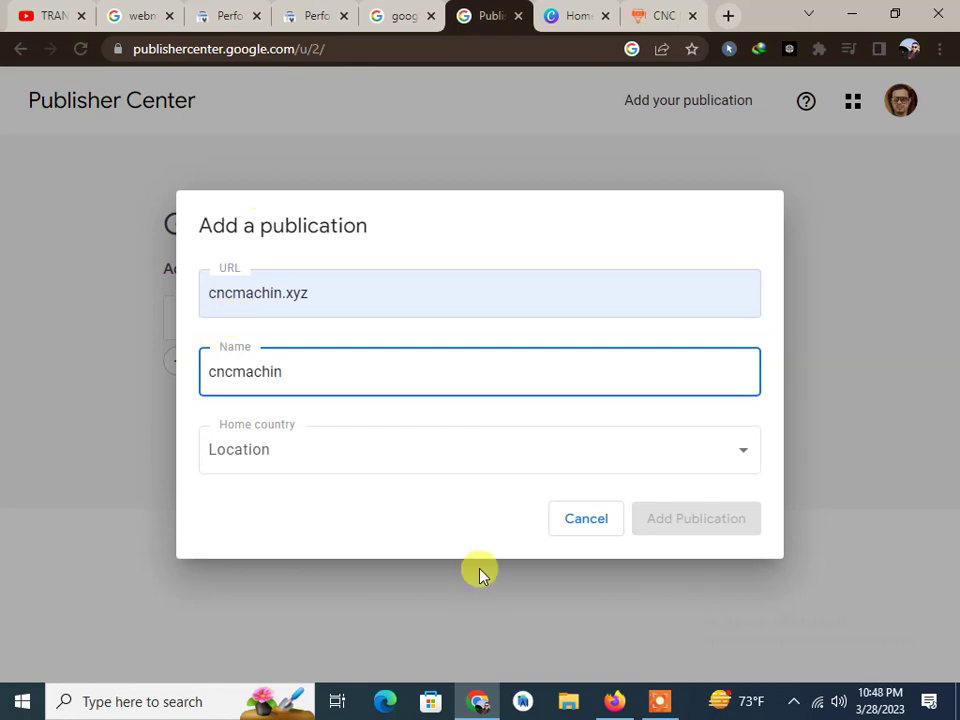
{"action": "left_click", "coordinate": [610, 698]}
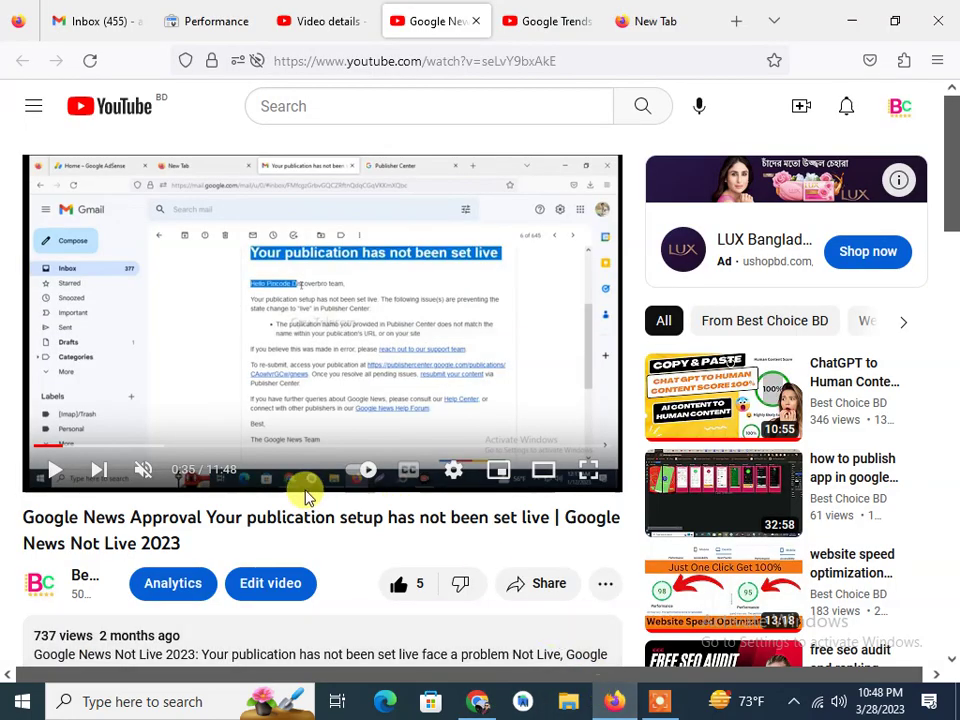
{"action": "scroll", "coordinate": [185, 541], "scroll_direction": "down", "scroll_amount": 4}
Show the full video description and open its pincode.discoverbro.com link in a new tab.
{"action": "left_click", "coordinate": [355, 309]}
{"action": "scroll", "coordinate": [354, 429], "scroll_direction": "down", "scroll_amount": 2}
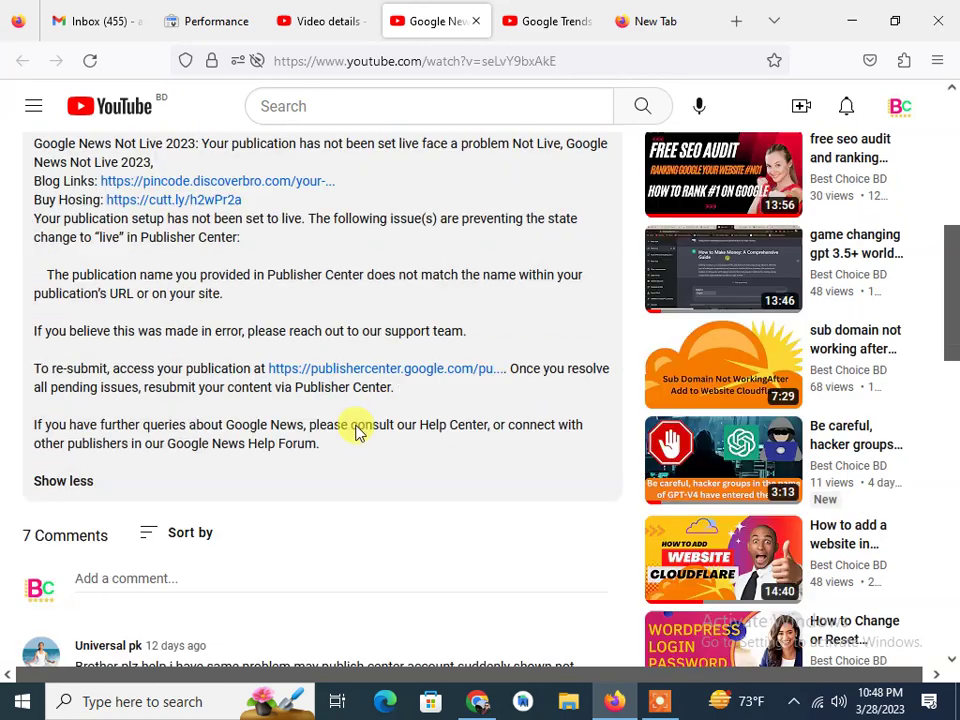
{"action": "scroll", "coordinate": [388, 320], "scroll_direction": "down", "scroll_amount": 1}
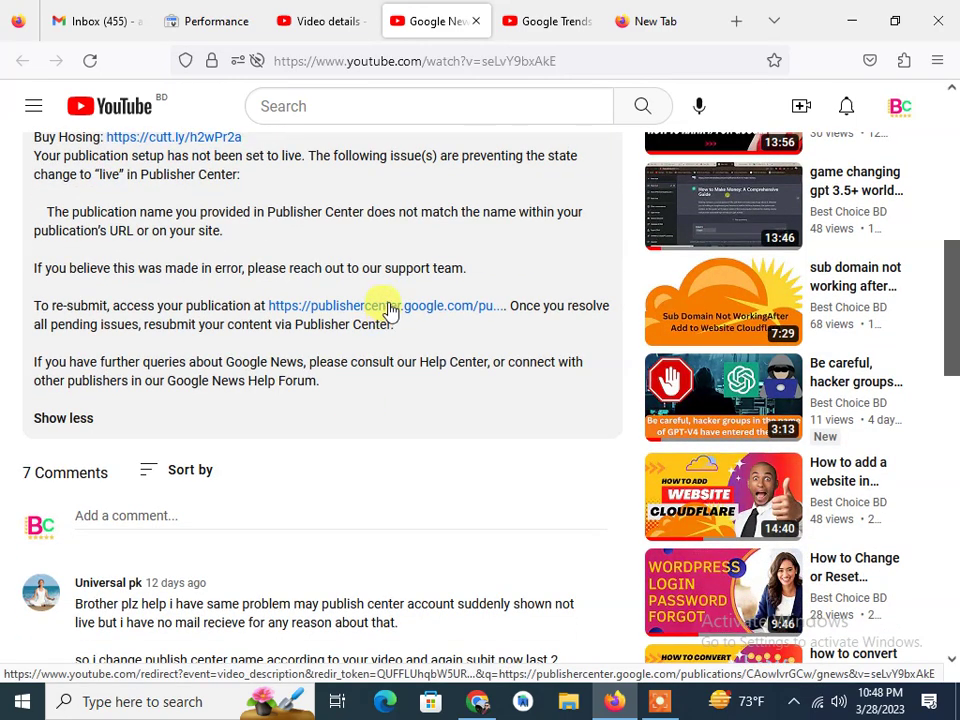
{"action": "scroll", "coordinate": [280, 305], "scroll_direction": "up", "scroll_amount": 3}
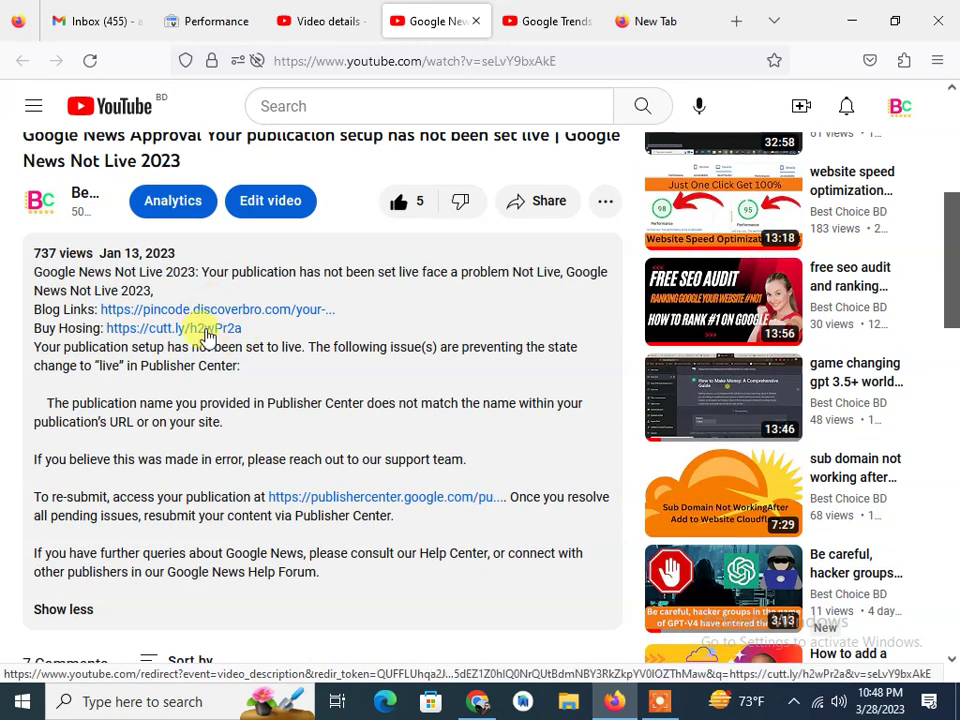
{"action": "right_click", "coordinate": [272, 316]}
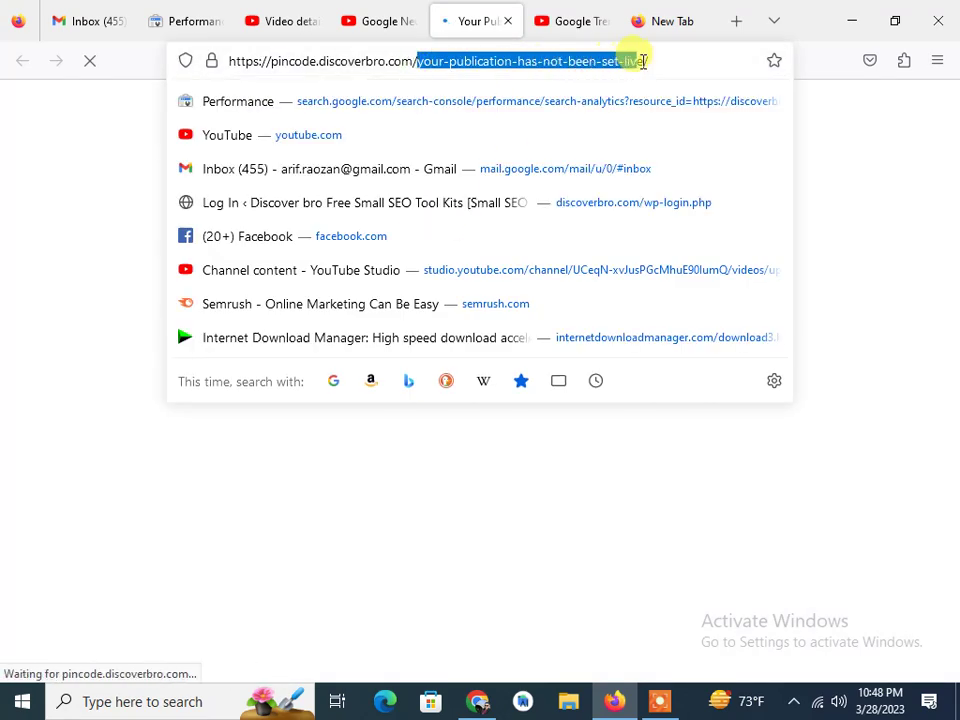
Switch to the pincode blog tab and start reading the article.
{"action": "left_click", "coordinate": [682, 61]}
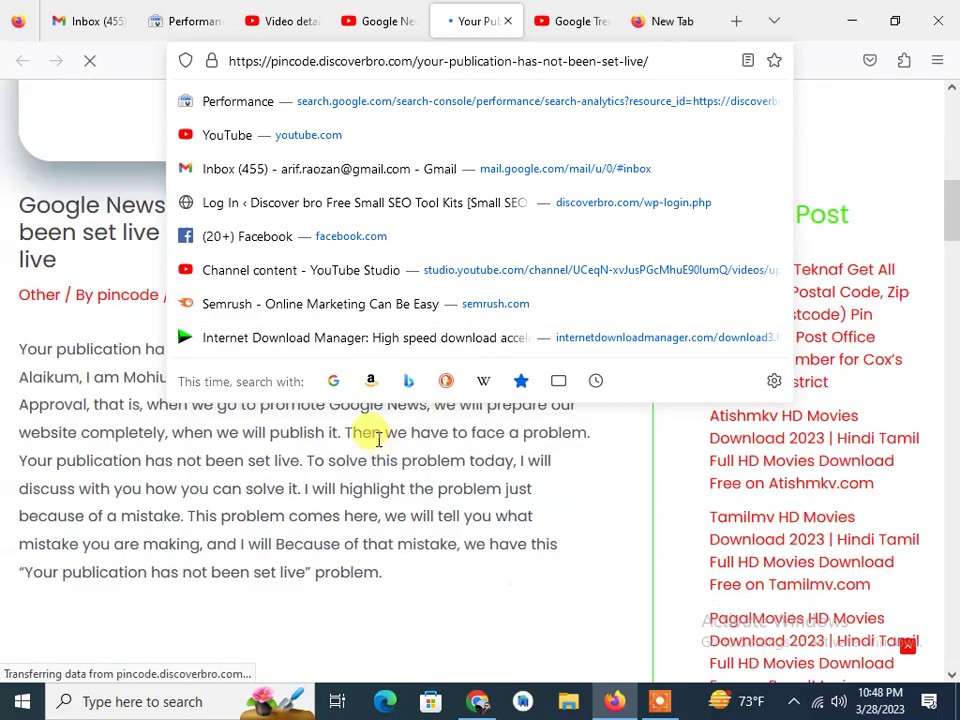
{"action": "left_click_drag", "start_coordinate": [333, 470], "coordinate": [303, 452]}
{"action": "scroll", "coordinate": [296, 380], "scroll_direction": "down", "scroll_amount": 3}
{"action": "scroll", "coordinate": [296, 378], "scroll_direction": "down", "scroll_amount": 3}
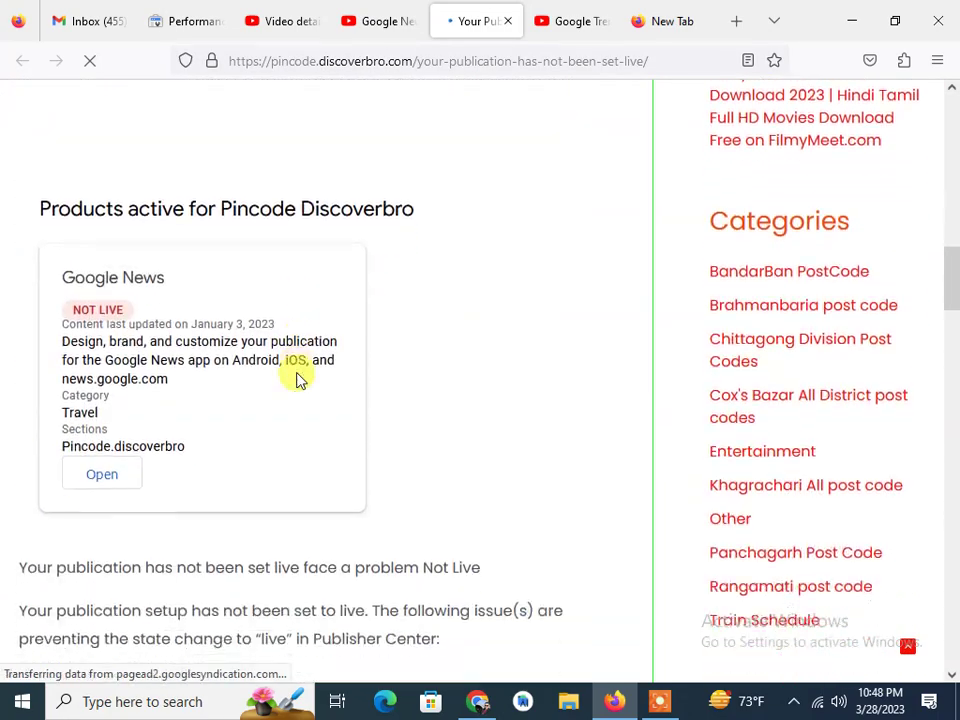
{"action": "scroll", "coordinate": [100, 228], "scroll_direction": "down", "scroll_amount": 2}
{"action": "scroll", "coordinate": [231, 321], "scroll_direction": "down", "scroll_amount": 2}
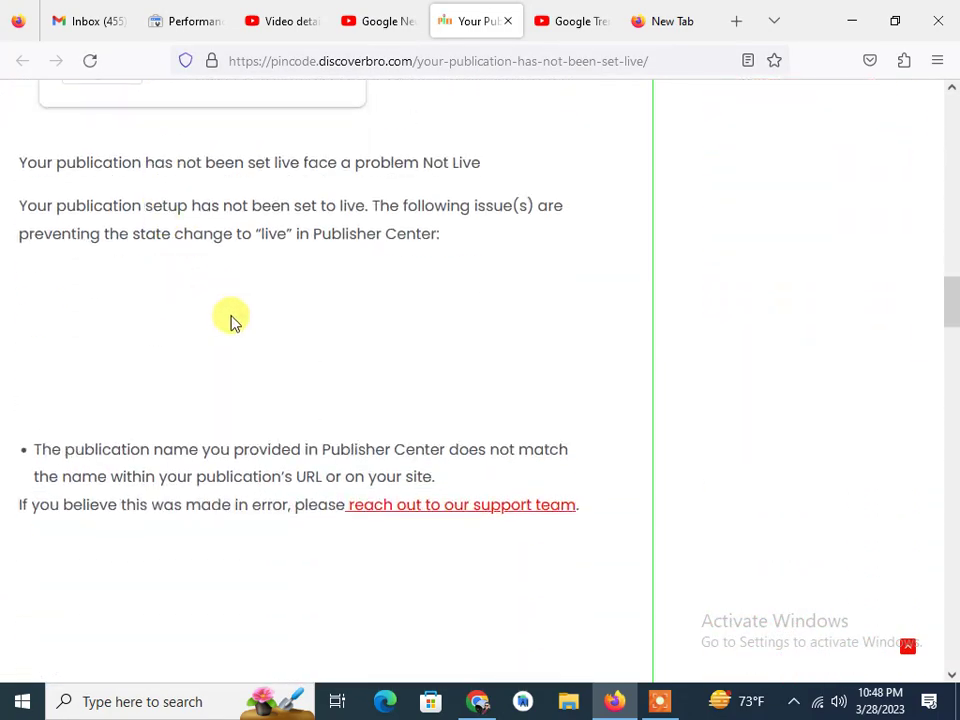
{"action": "scroll", "coordinate": [150, 260], "scroll_direction": "down", "scroll_amount": 3}
{"action": "left_click_drag", "start_coordinate": [200, 218], "coordinate": [268, 216]}
{"action": "scroll", "coordinate": [225, 321], "scroll_direction": "down", "scroll_amount": 3}
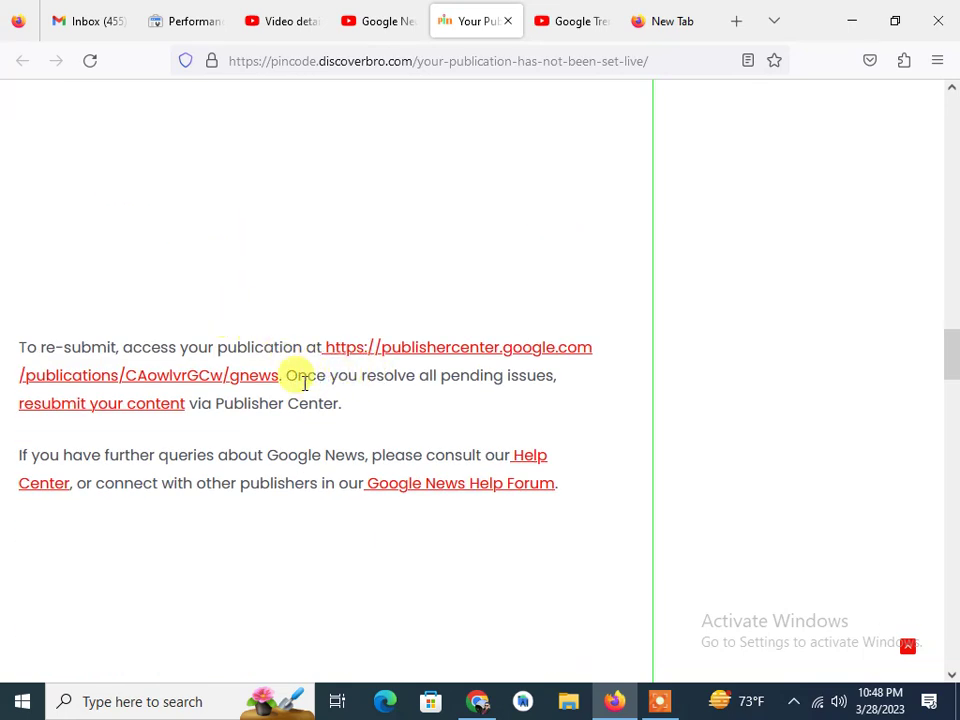
Read the re-submit instructions down to the publication-name fix, then return to Publisher Center.
{"action": "mouse_move", "coordinate": [300, 403]}
{"action": "left_mouse_down"}
{"action": "mouse_move", "coordinate": [338, 403]}
{"action": "mouse_move", "coordinate": [384, 376]}
{"action": "left_mouse_up"}
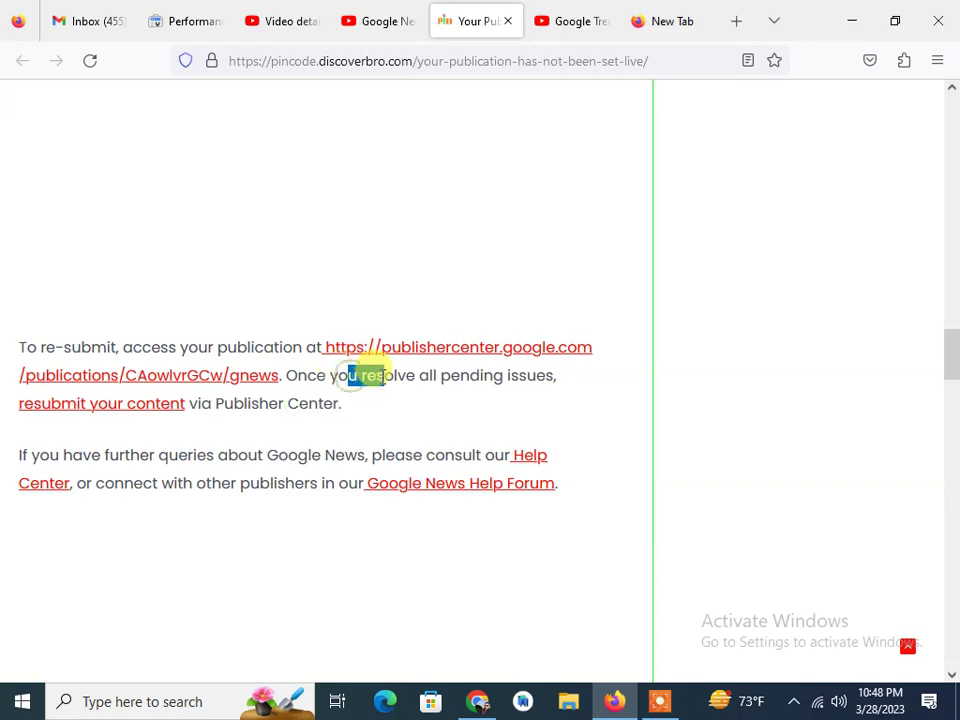
{"action": "left_click_drag", "start_coordinate": [268, 403], "coordinate": [311, 403]}
{"action": "left_click_drag", "start_coordinate": [224, 455], "coordinate": [266, 455]}
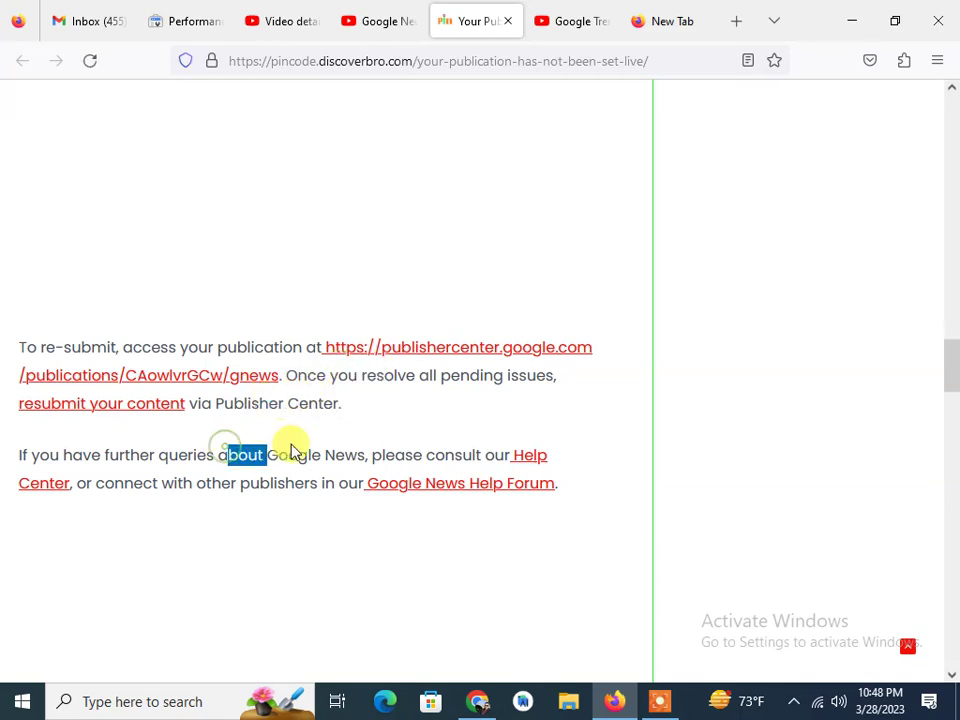
{"action": "scroll", "coordinate": [290, 445], "scroll_direction": "down", "scroll_amount": 2}
{"action": "scroll", "coordinate": [285, 425], "scroll_direction": "down", "scroll_amount": 2}
{"action": "scroll", "coordinate": [283, 420], "scroll_direction": "down", "scroll_amount": 4}
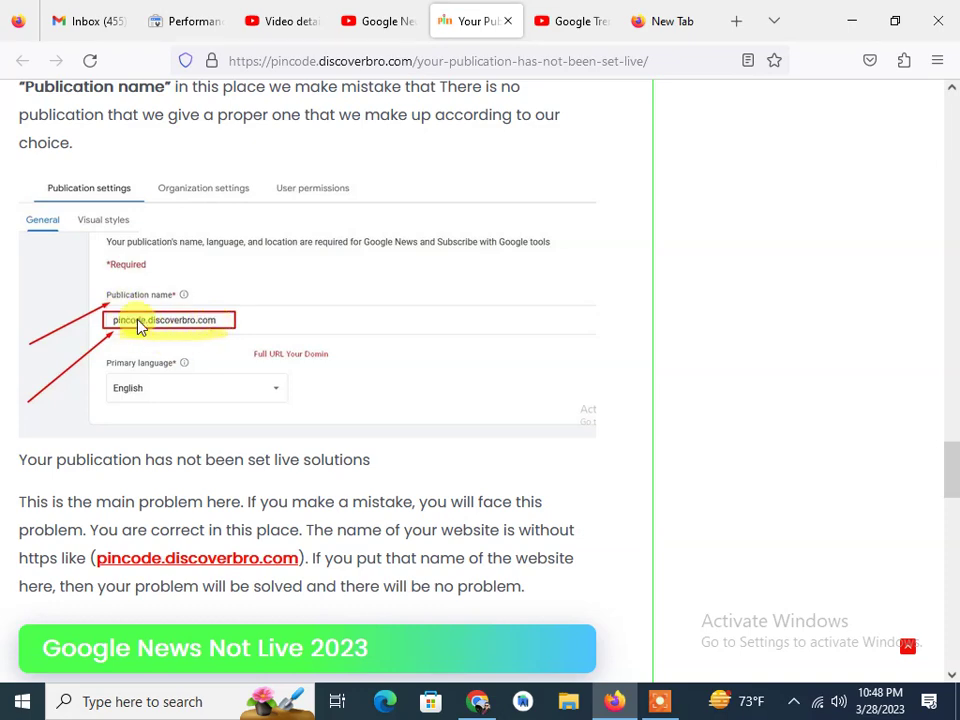
{"action": "scroll", "coordinate": [180, 381], "scroll_direction": "down", "scroll_amount": 1}
{"action": "scroll", "coordinate": [133, 390], "scroll_direction": "down", "scroll_amount": 1}
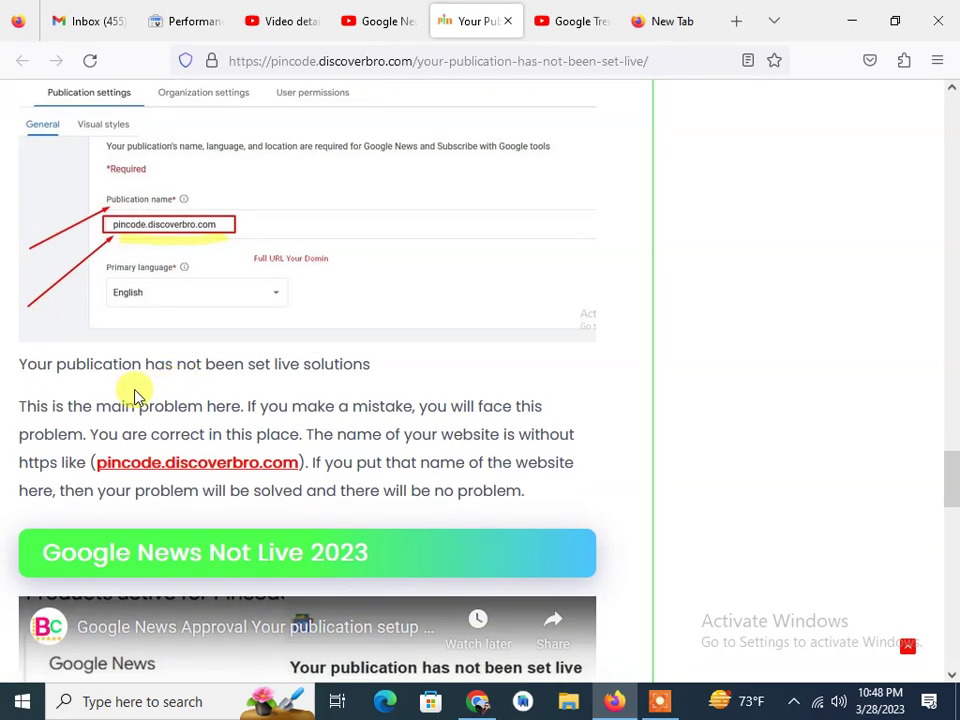
{"action": "scroll", "coordinate": [150, 394], "scroll_direction": "down", "scroll_amount": 2}
{"action": "scroll", "coordinate": [155, 396], "scroll_direction": "down", "scroll_amount": 2}
{"action": "scroll", "coordinate": [155, 396], "scroll_direction": "down", "scroll_amount": 2}
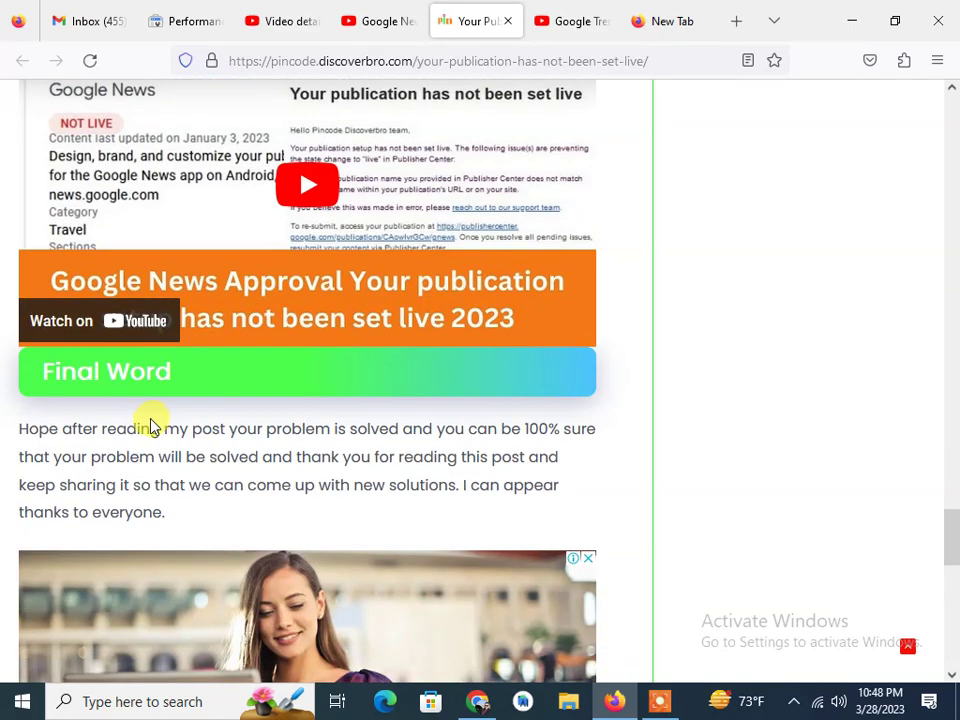
{"action": "scroll", "coordinate": [193, 435], "scroll_direction": "up", "scroll_amount": 3}
{"action": "scroll", "coordinate": [200, 420], "scroll_direction": "down", "scroll_amount": 4}
{"action": "scroll", "coordinate": [197, 390], "scroll_direction": "up", "scroll_amount": 6}
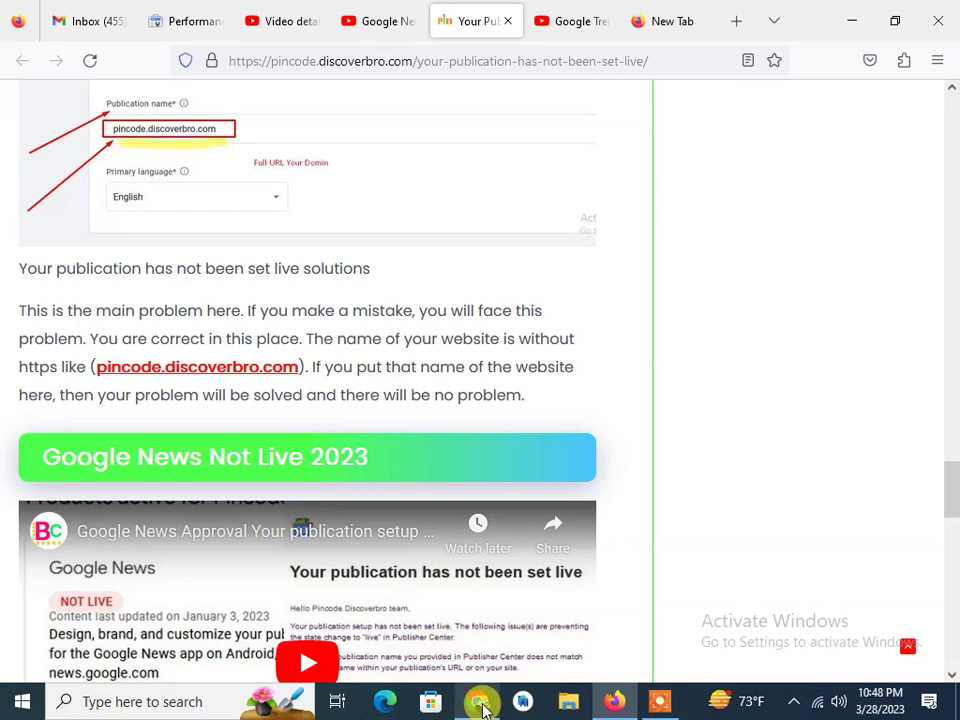
{"action": "left_click", "coordinate": [478, 701]}
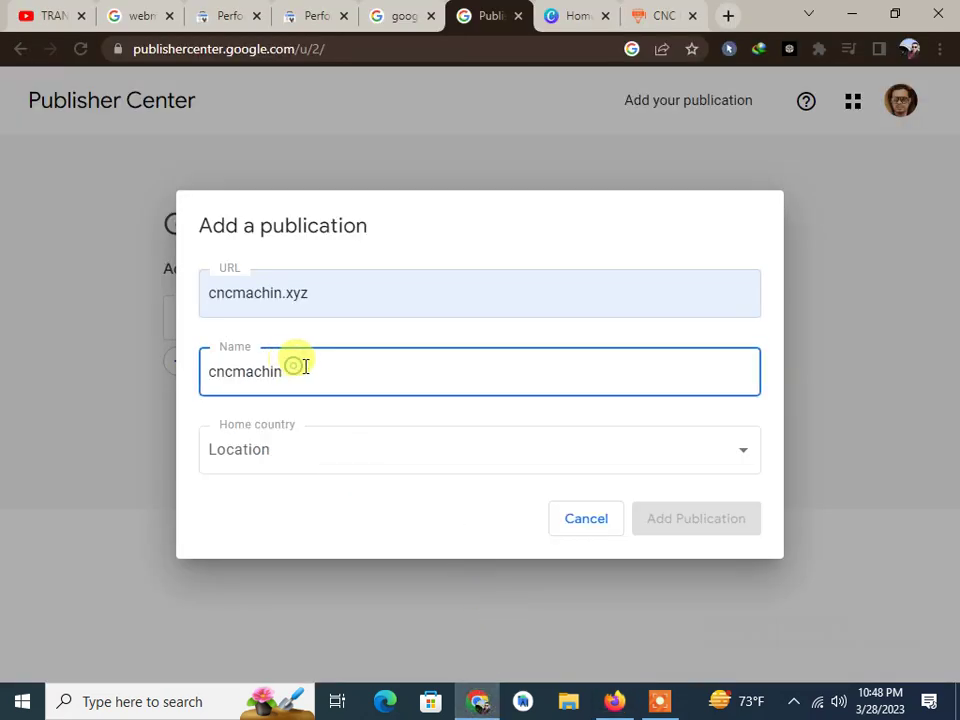
Copy the full URL cncmachin.xyz from the publication URL field.
{"action": "left_click_drag", "start_coordinate": [305, 367], "coordinate": [205, 375]}
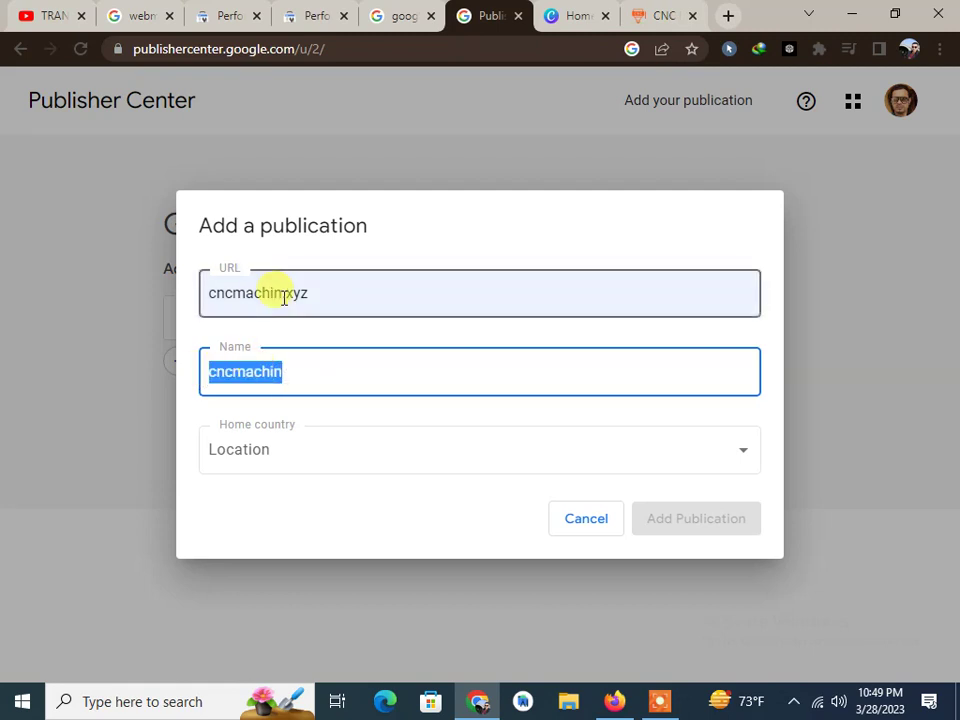
{"action": "left_click_drag", "start_coordinate": [284, 297], "coordinate": [302, 295]}
{"action": "left_click_drag", "start_coordinate": [290, 370], "coordinate": [215, 368]}
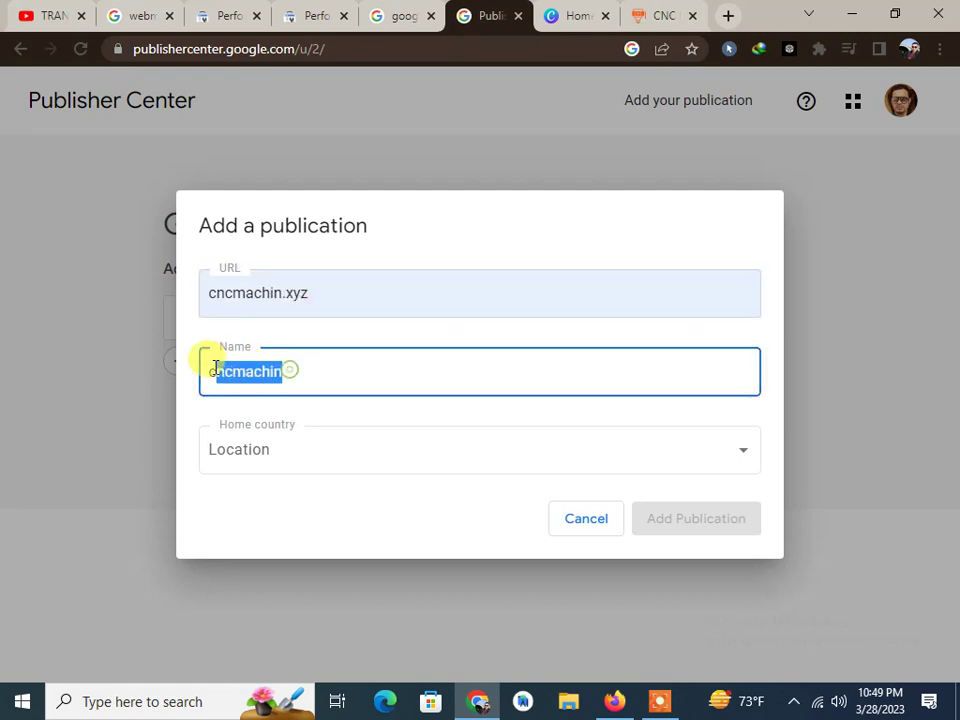
{"action": "left_click_drag", "start_coordinate": [312, 287], "coordinate": [212, 290]}
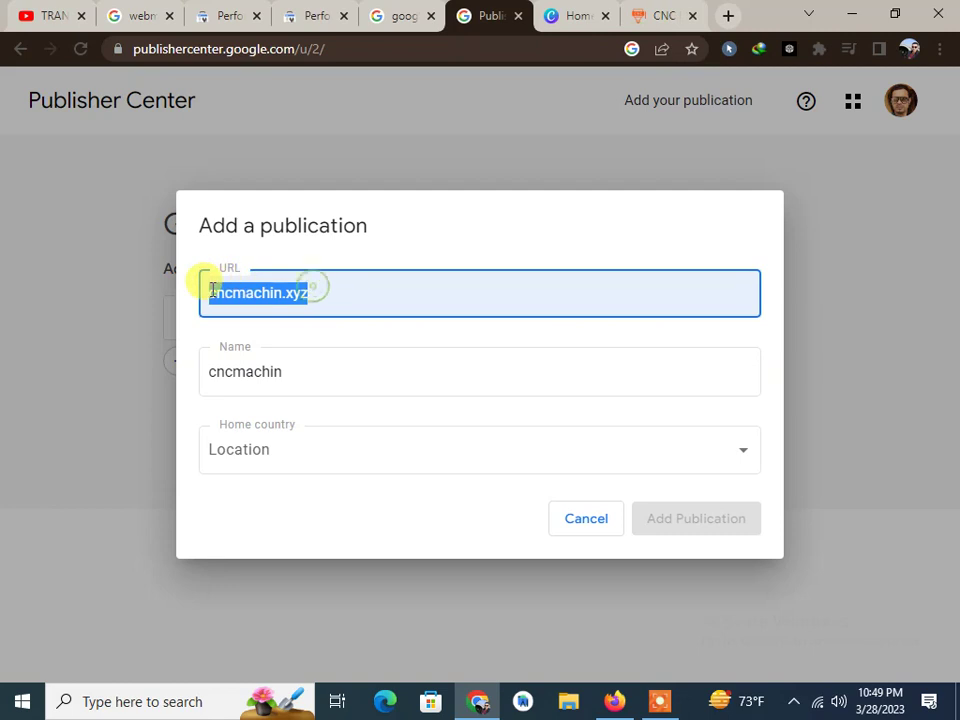
{"action": "right_click", "coordinate": [215, 291]}
{"action": "left_click", "coordinate": [253, 362]}
Paste cncmachin.xyz over the publication name 'cncmachin'.
{"action": "left_click_drag", "start_coordinate": [288, 371], "coordinate": [214, 370]}
{"action": "right_click", "coordinate": [222, 369]}
{"action": "left_click", "coordinate": [190, 376]}
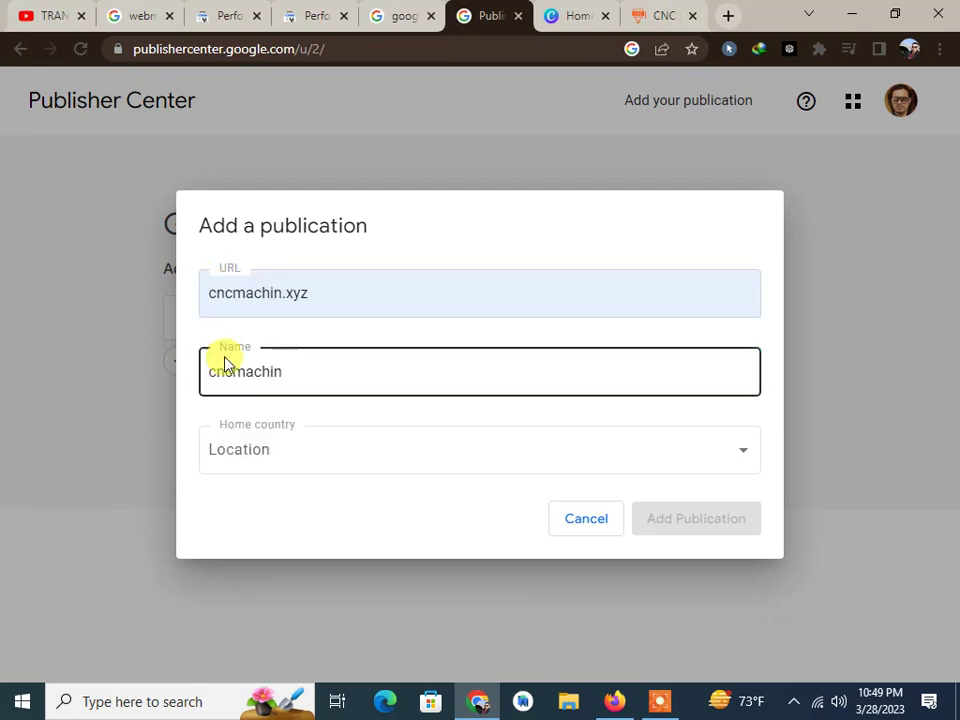
{"action": "left_click_drag", "start_coordinate": [300, 371], "coordinate": [222, 375]}
{"action": "right_click", "coordinate": [211, 380]}
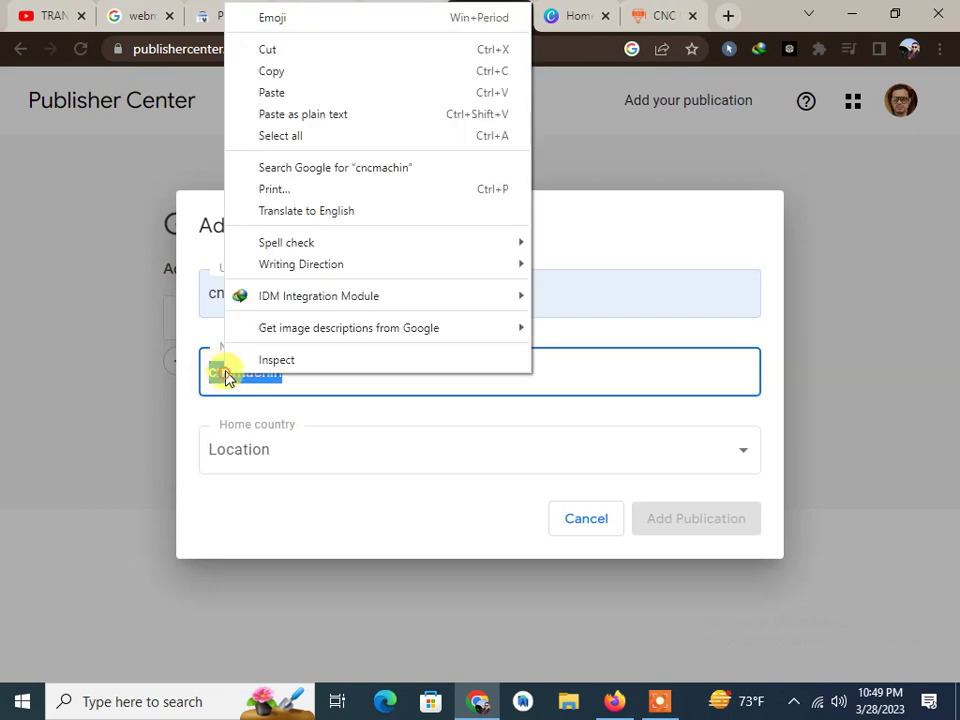
{"action": "left_click", "coordinate": [285, 95]}
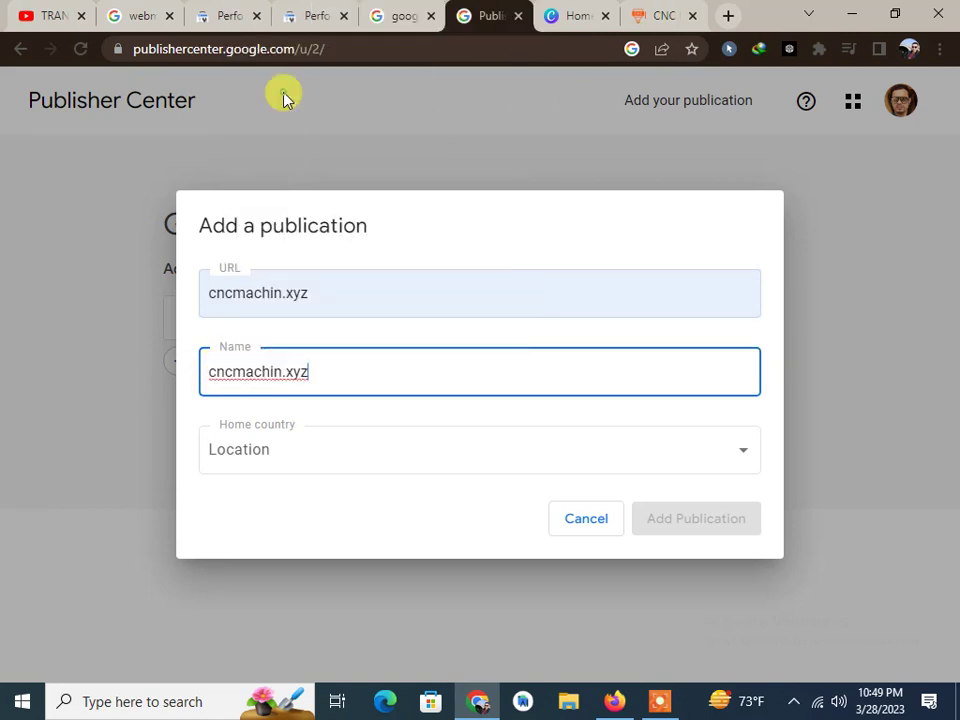
{"action": "left_click", "coordinate": [285, 452]}
Choose United States as home country, certify the location, and create the cncmachin.xyz publication.
{"action": "scroll", "coordinate": [310, 478], "scroll_direction": "down", "scroll_amount": 1}
{"action": "scroll", "coordinate": [312, 520], "scroll_direction": "down", "scroll_amount": 4}
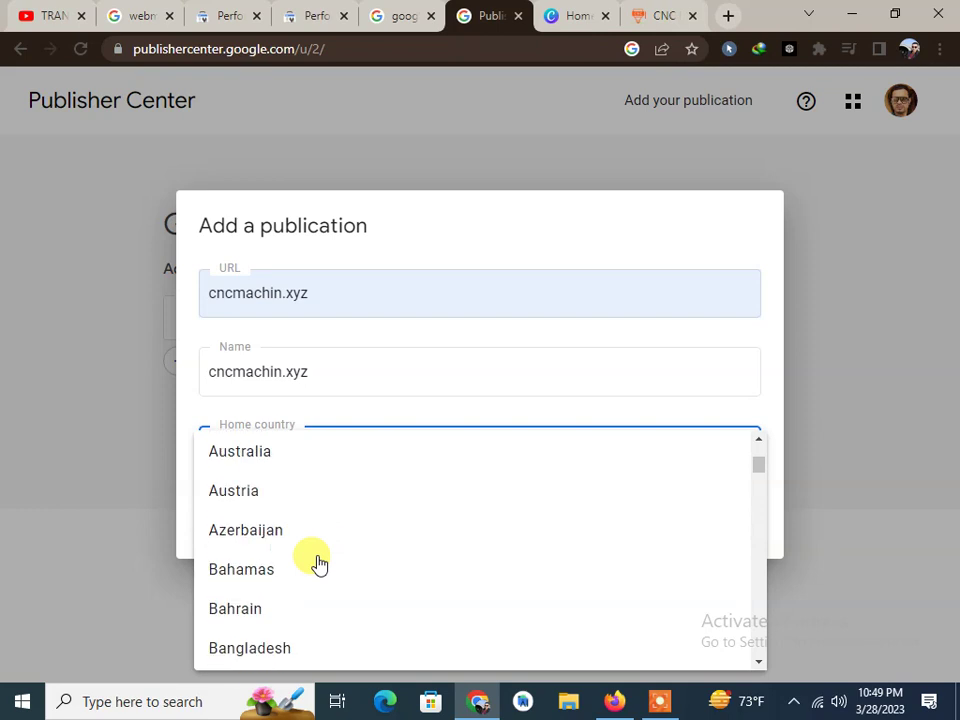
{"action": "scroll", "coordinate": [315, 564], "scroll_direction": "down", "scroll_amount": 4}
{"action": "scroll", "coordinate": [315, 564], "scroll_direction": "down", "scroll_amount": 4}
{"action": "scroll", "coordinate": [316, 564], "scroll_direction": "down", "scroll_amount": 5}
{"action": "scroll", "coordinate": [316, 564], "scroll_direction": "down", "scroll_amount": 3}
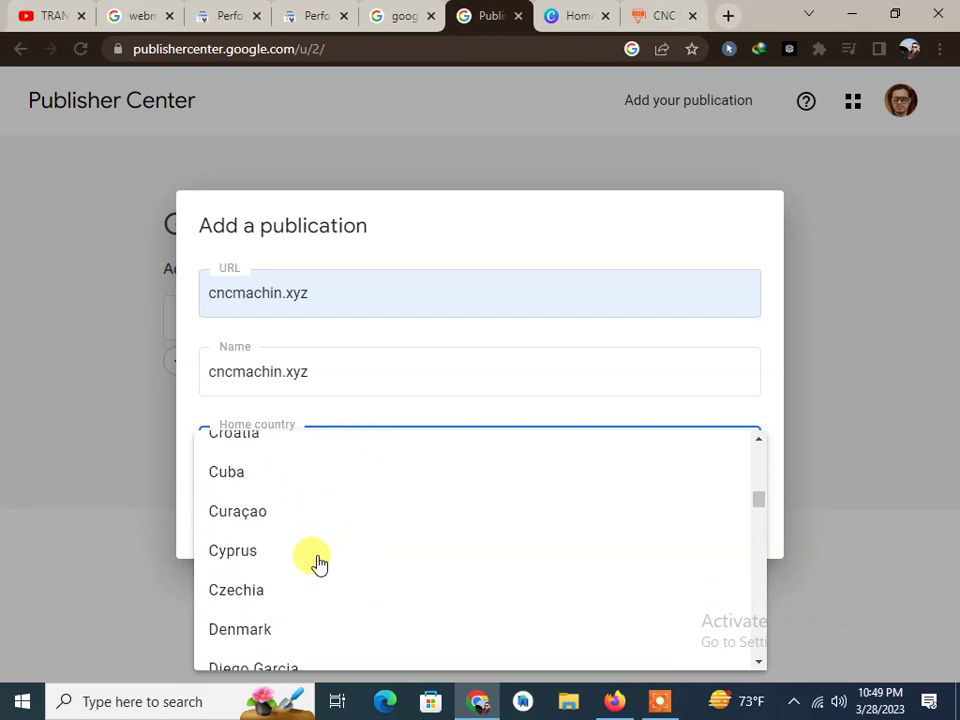
{"action": "scroll", "coordinate": [316, 562], "scroll_direction": "down", "scroll_amount": 5}
{"action": "scroll", "coordinate": [316, 562], "scroll_direction": "down", "scroll_amount": 5}
{"action": "scroll", "coordinate": [314, 560], "scroll_direction": "down", "scroll_amount": 5}
{"action": "scroll", "coordinate": [314, 558], "scroll_direction": "down", "scroll_amount": 5}
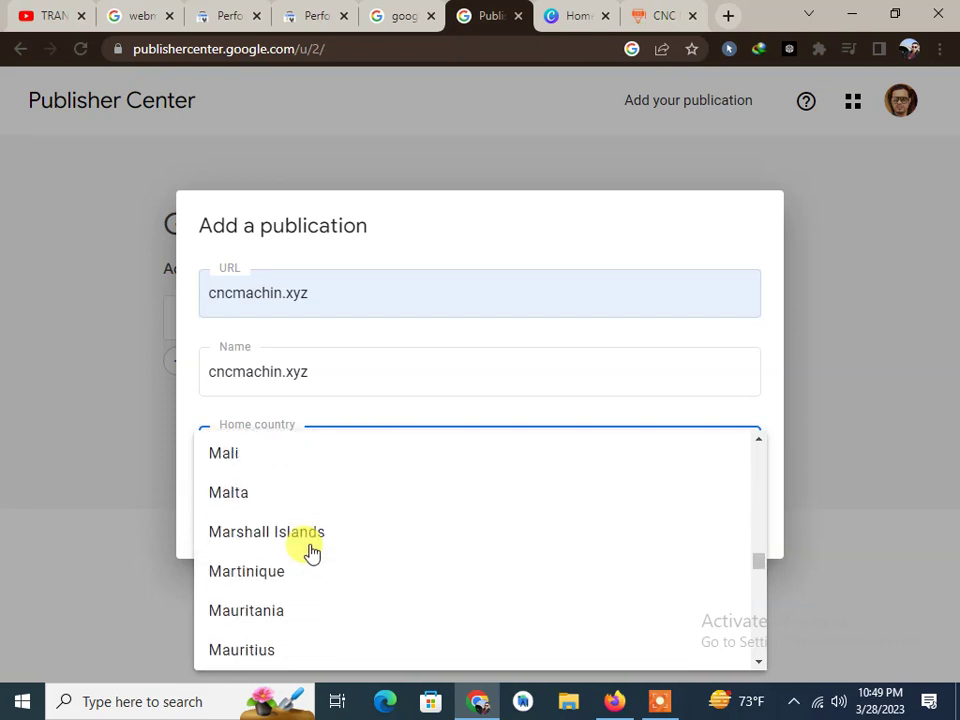
{"action": "scroll", "coordinate": [310, 554], "scroll_direction": "down", "scroll_amount": 5}
{"action": "scroll", "coordinate": [310, 554], "scroll_direction": "down", "scroll_amount": 5}
{"action": "scroll", "coordinate": [310, 552], "scroll_direction": "down", "scroll_amount": 5}
{"action": "scroll", "coordinate": [310, 552], "scroll_direction": "down", "scroll_amount": 5}
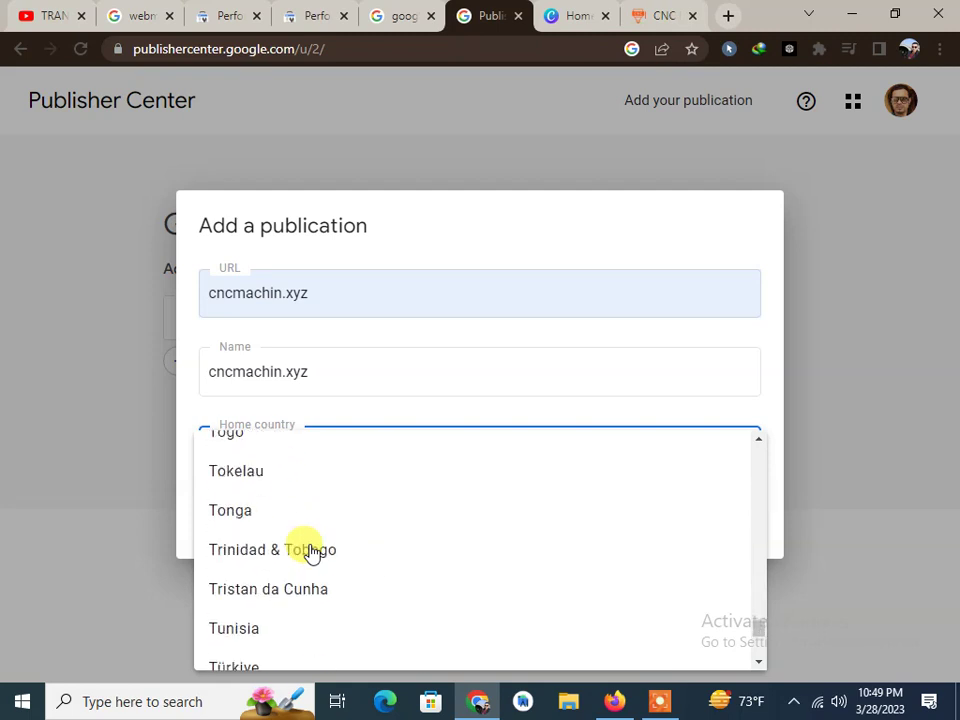
{"action": "scroll", "coordinate": [310, 552], "scroll_direction": "down", "scroll_amount": 5}
{"action": "scroll", "coordinate": [310, 552], "scroll_direction": "down", "scroll_amount": 2}
{"action": "scroll", "coordinate": [310, 552], "scroll_direction": "up", "scroll_amount": 2}
{"action": "scroll", "coordinate": [259, 542], "scroll_direction": "up", "scroll_amount": 1}
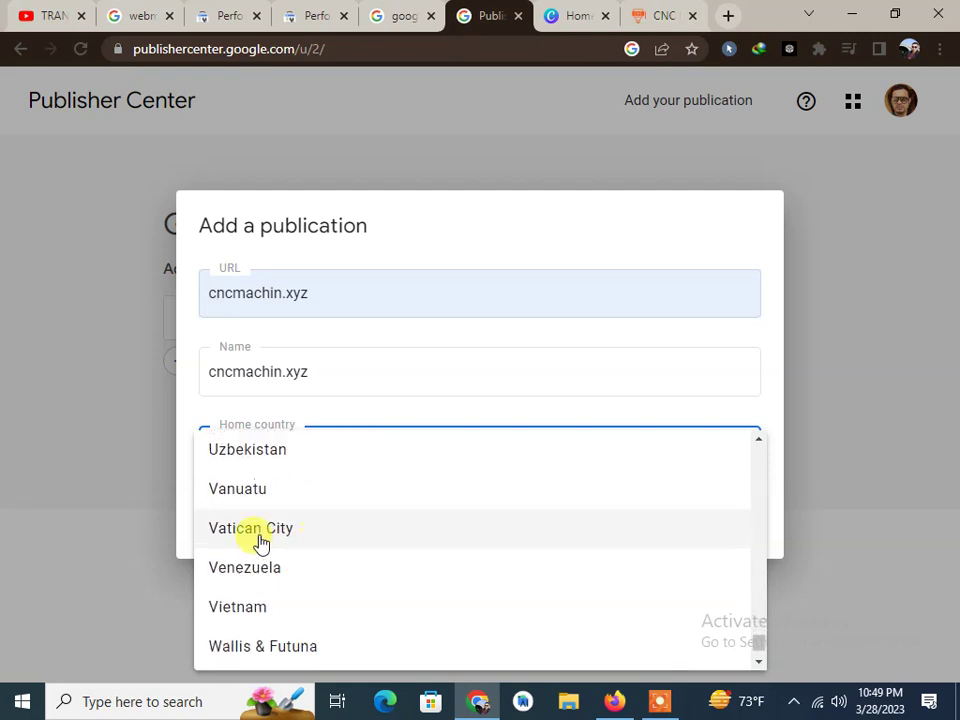
{"action": "scroll", "coordinate": [264, 529], "scroll_direction": "up", "scroll_amount": 2}
{"action": "left_click", "coordinate": [276, 465]}
{"action": "left_click", "coordinate": [226, 484]}
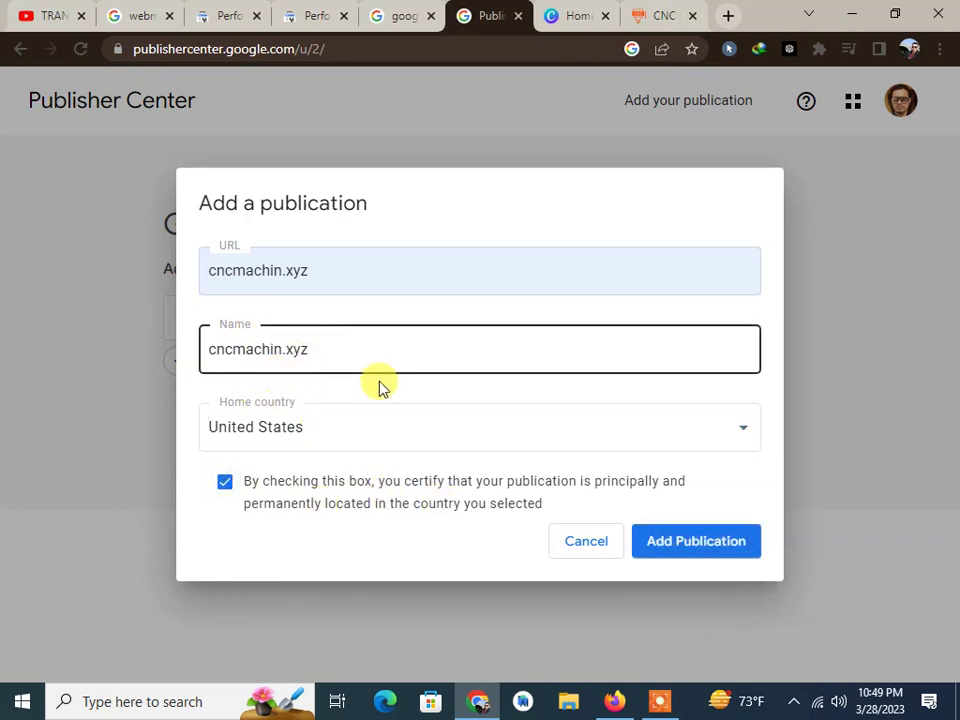
{"action": "left_click", "coordinate": [703, 546]}
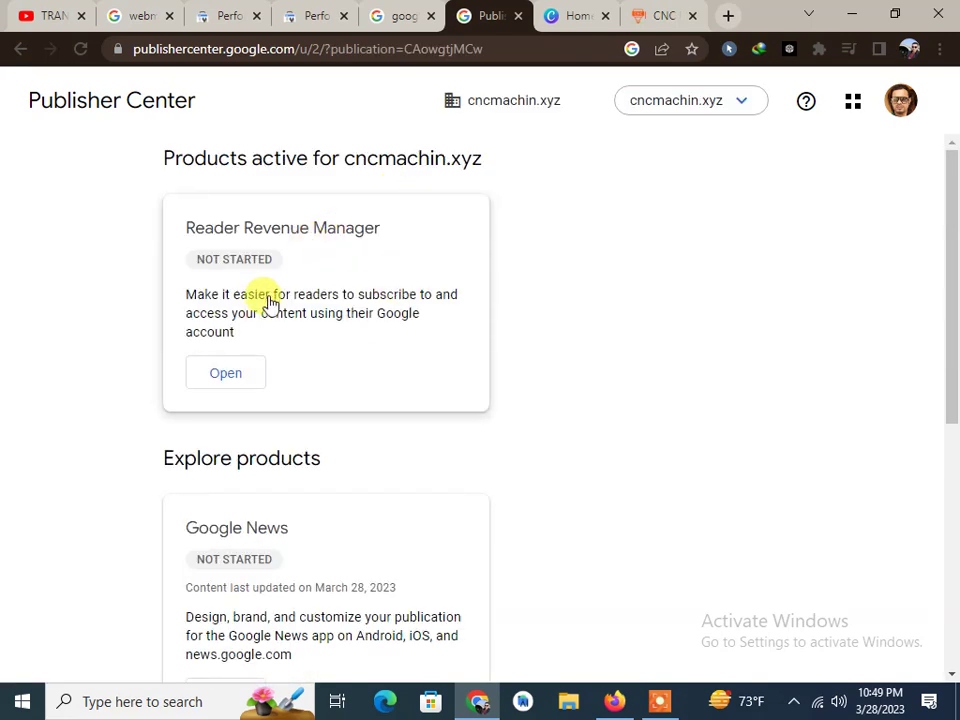
Scroll down to More options and open Add content labels for cncmachin.xyz.
{"action": "scroll", "coordinate": [263, 413], "scroll_direction": "down", "scroll_amount": 2}
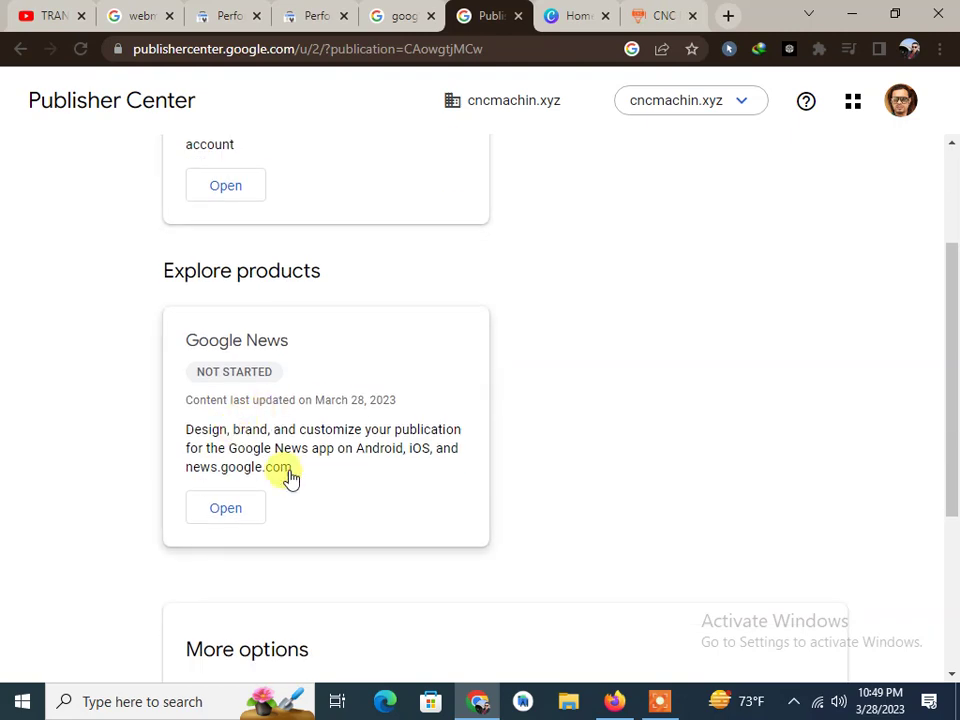
{"action": "scroll", "coordinate": [290, 478], "scroll_direction": "down", "scroll_amount": 3}
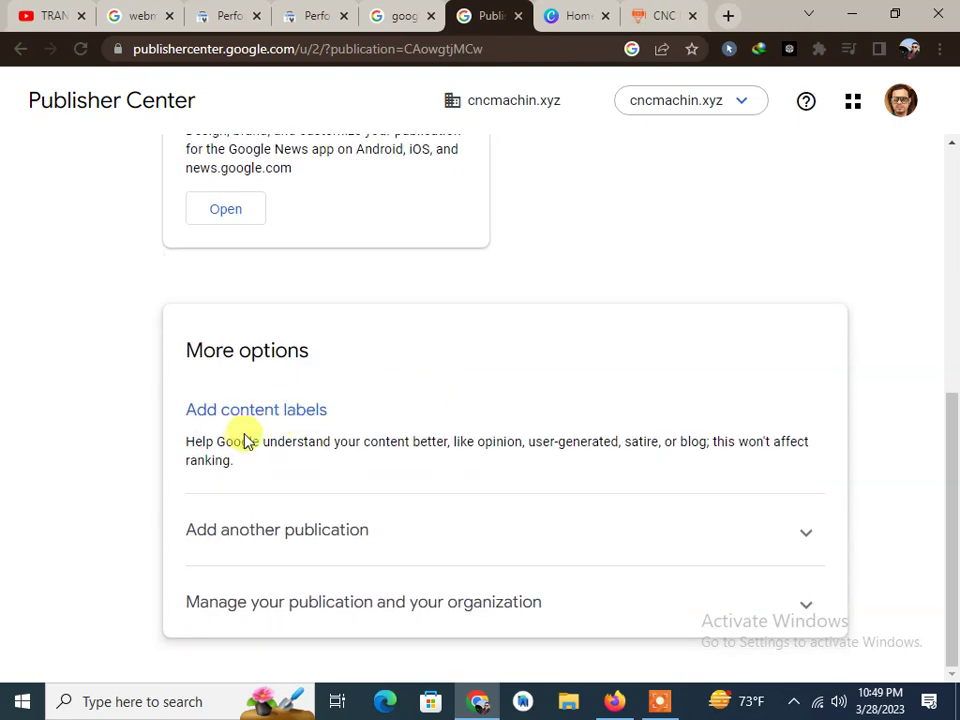
{"action": "left_click_drag", "start_coordinate": [278, 441], "coordinate": [338, 441]}
{"action": "left_click", "coordinate": [252, 408]}
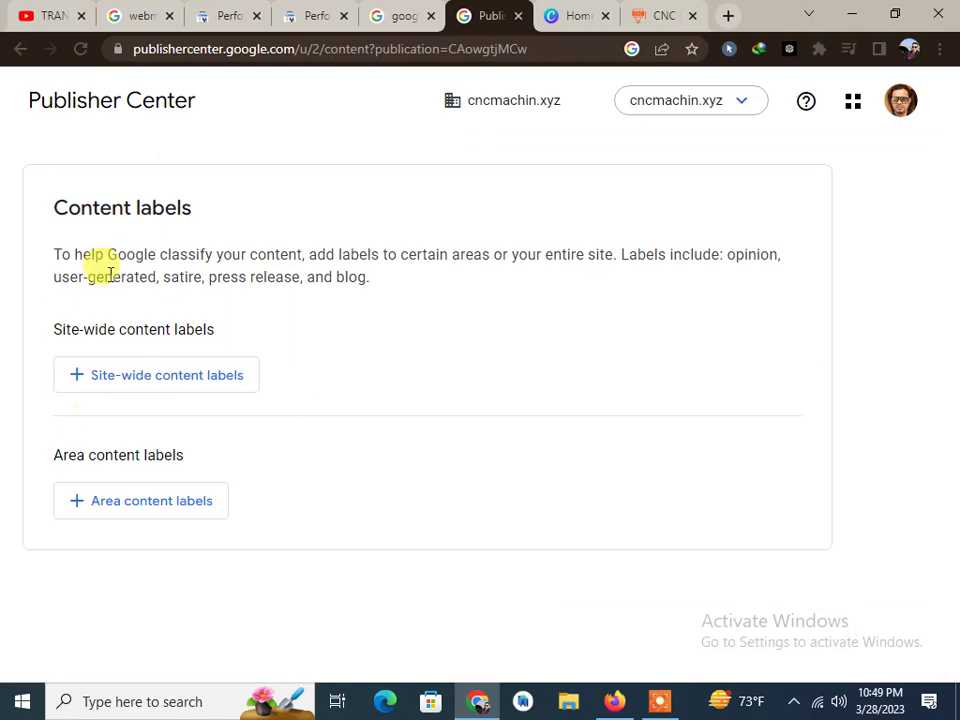
Tick Blog, Opinion, User-generated, Satire and Press release as site-wide labels and update.
{"action": "left_click", "coordinate": [98, 388]}
{"action": "left_click", "coordinate": [360, 406]}
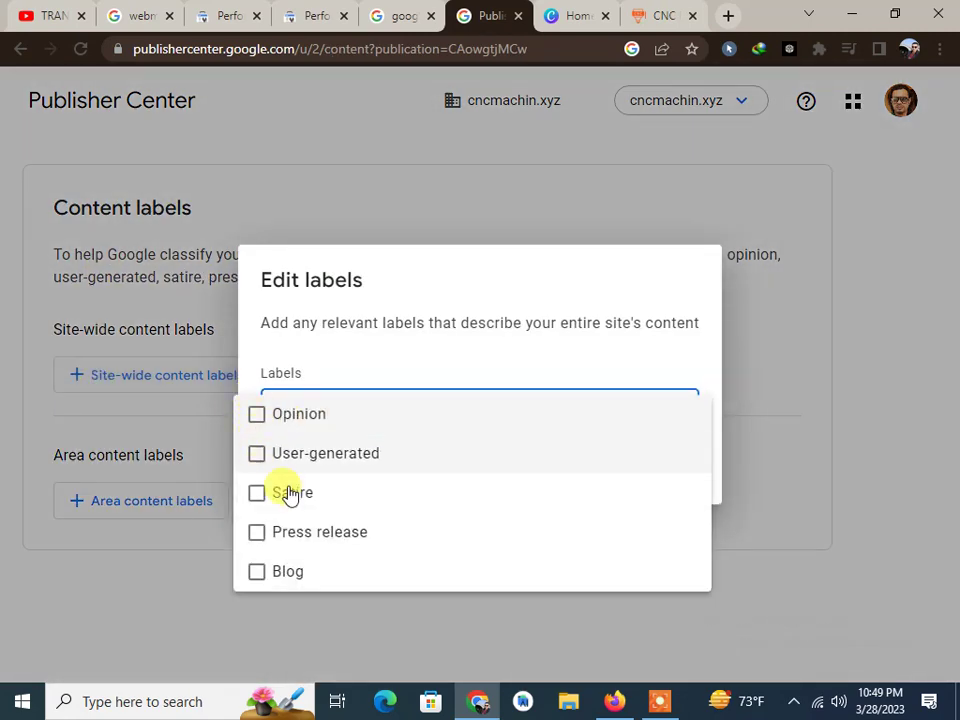
{"action": "left_click", "coordinate": [258, 573]}
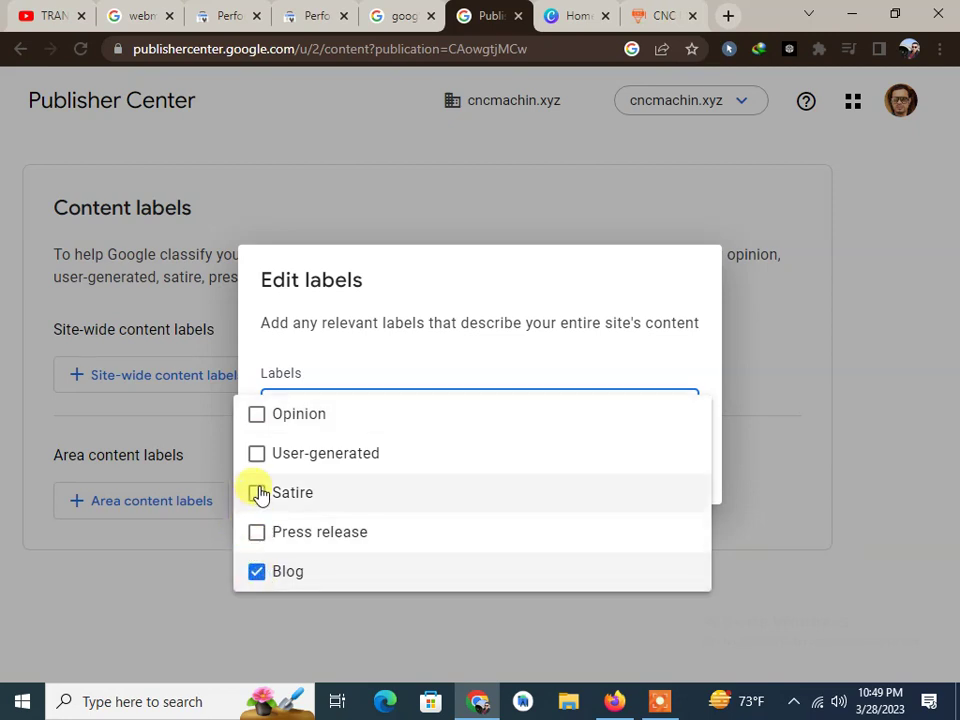
{"action": "left_click", "coordinate": [256, 415]}
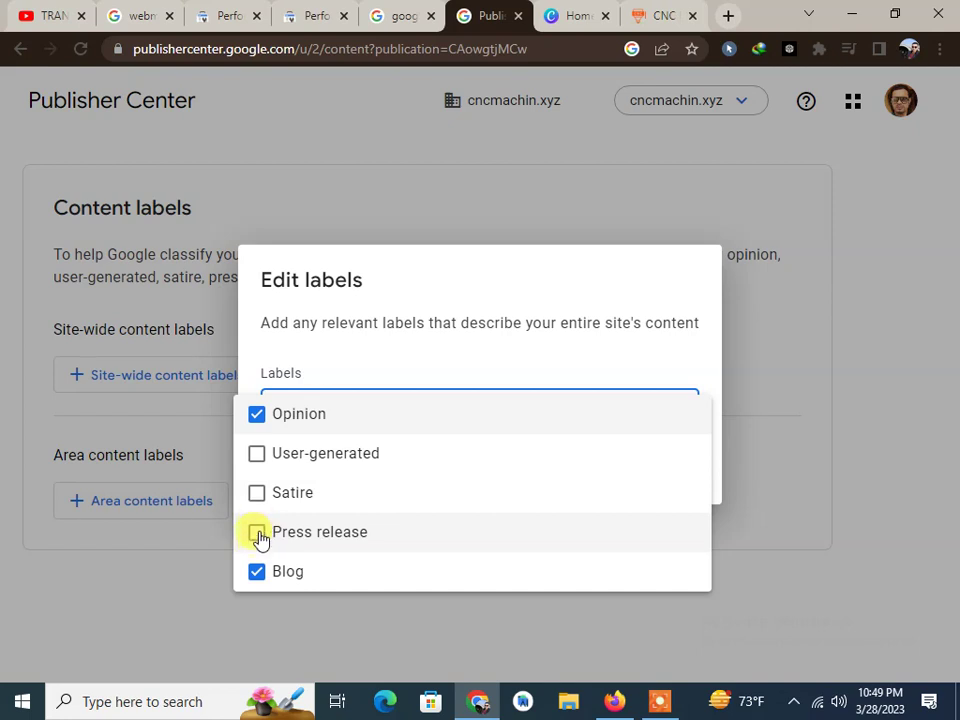
{"action": "left_click", "coordinate": [255, 460]}
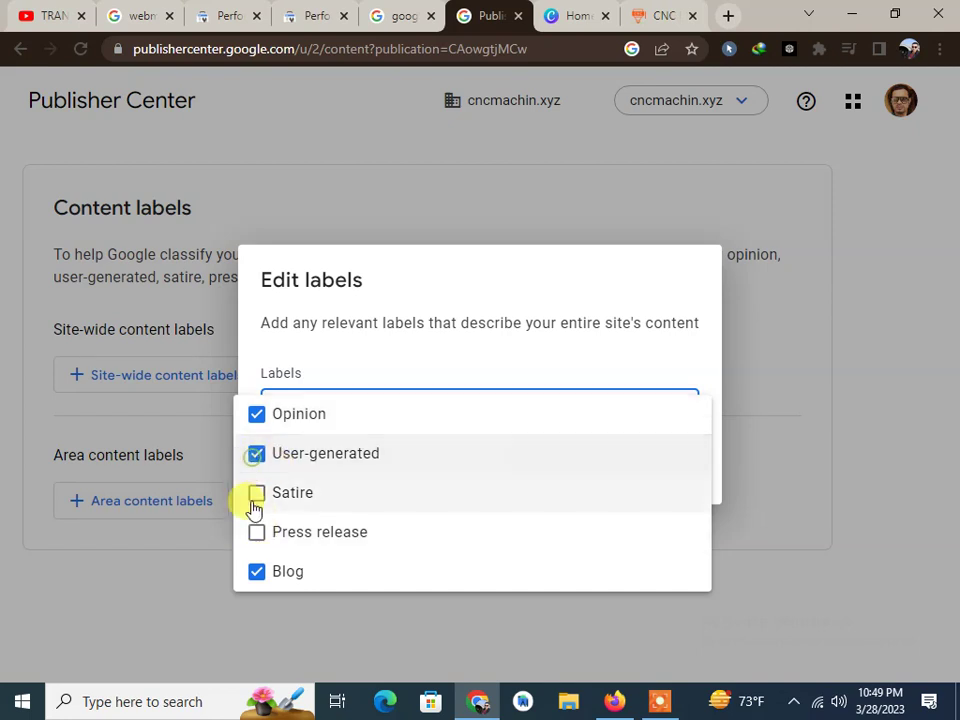
{"action": "left_click", "coordinate": [268, 508]}
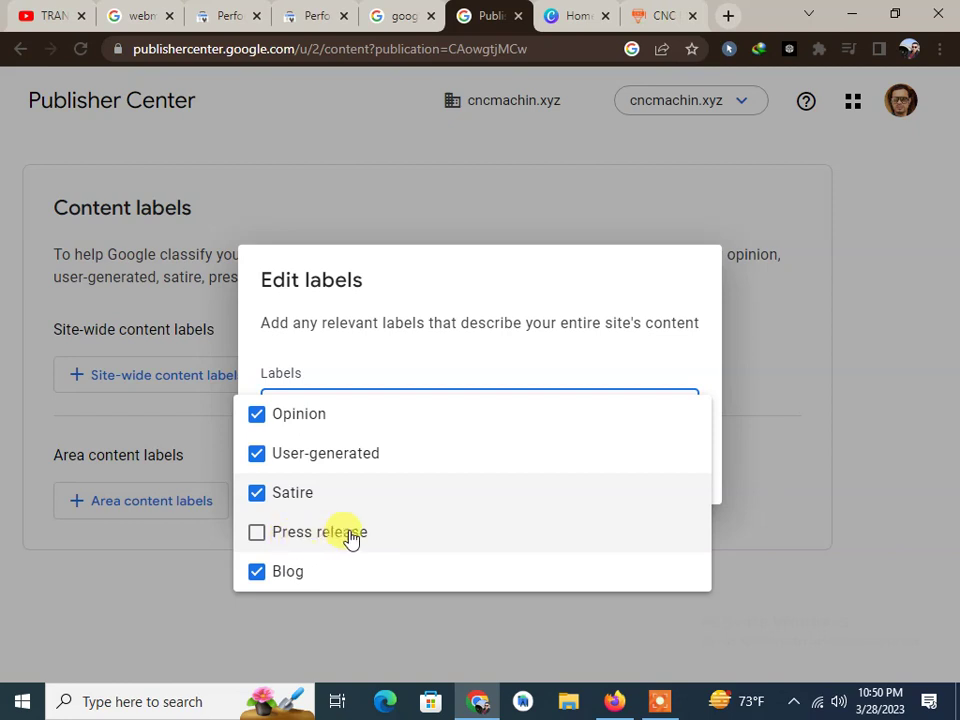
{"action": "left_click", "coordinate": [259, 538]}
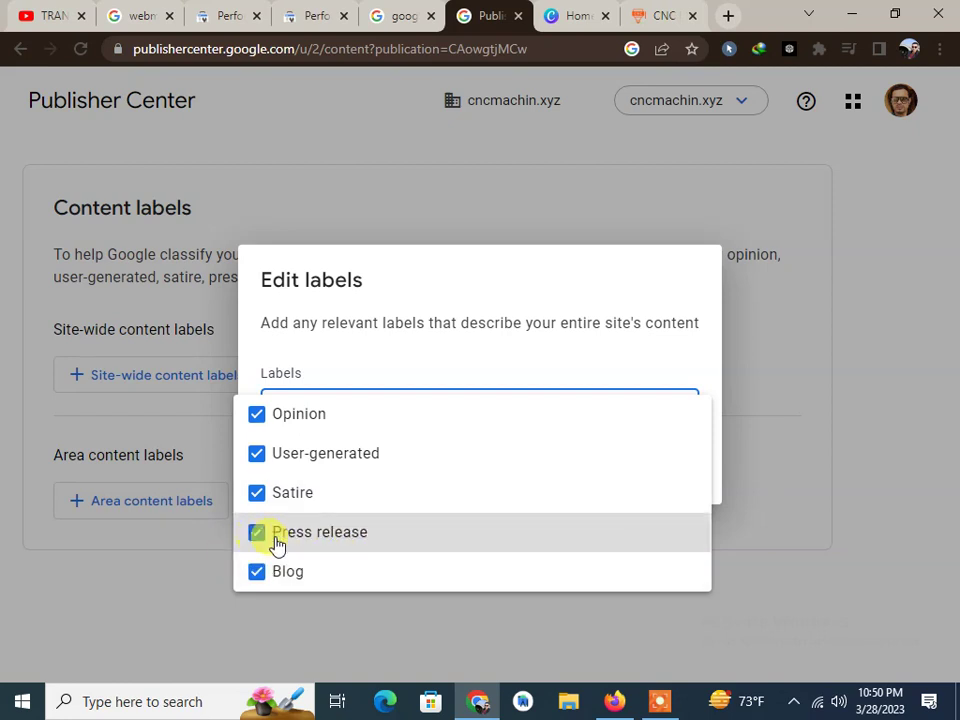
{"action": "left_click", "coordinate": [420, 368]}
{"action": "left_click", "coordinate": [649, 482]}
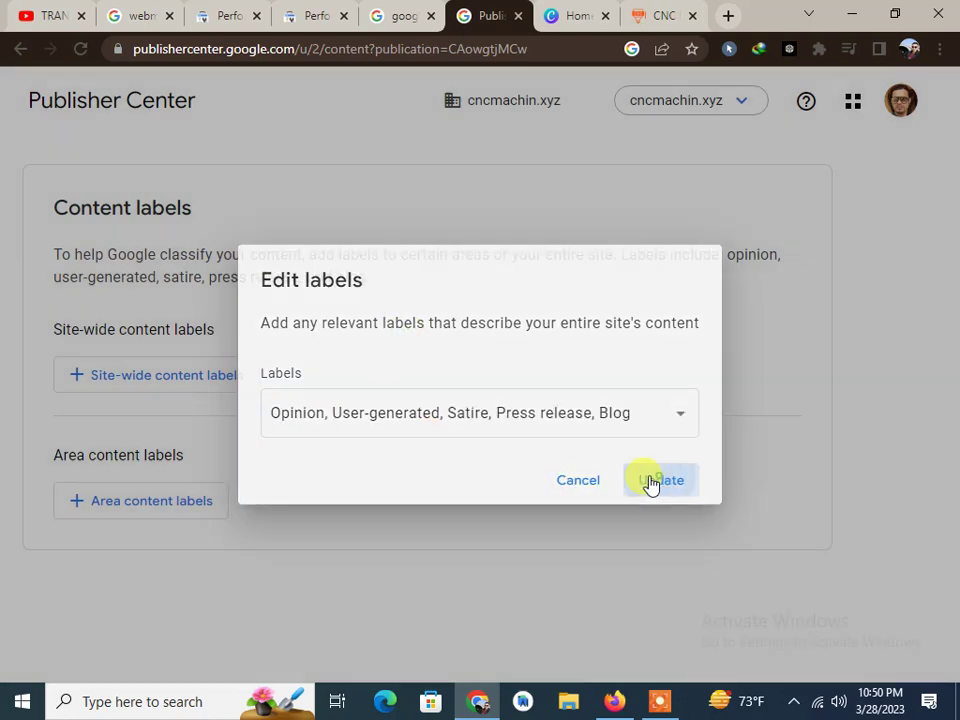
Start an area content label and tick Opinion, User-generated, Satire, Press release and Blog.
{"action": "left_click", "coordinate": [150, 503]}
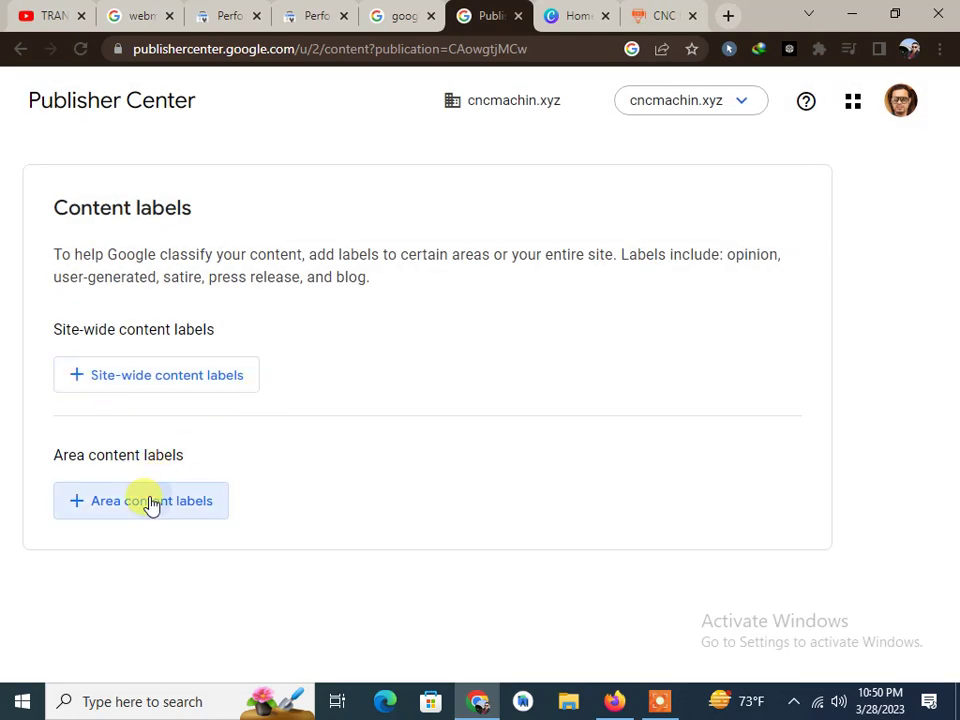
{"action": "left_click", "coordinate": [340, 482]}
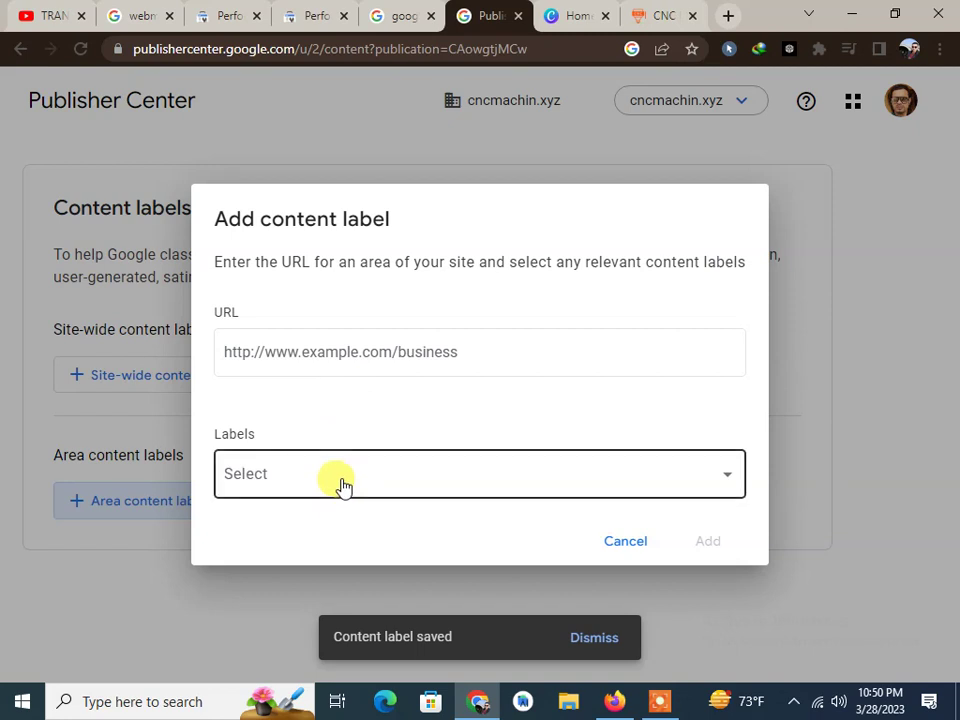
{"action": "left_click", "coordinate": [270, 476]}
{"action": "left_click", "coordinate": [257, 513]}
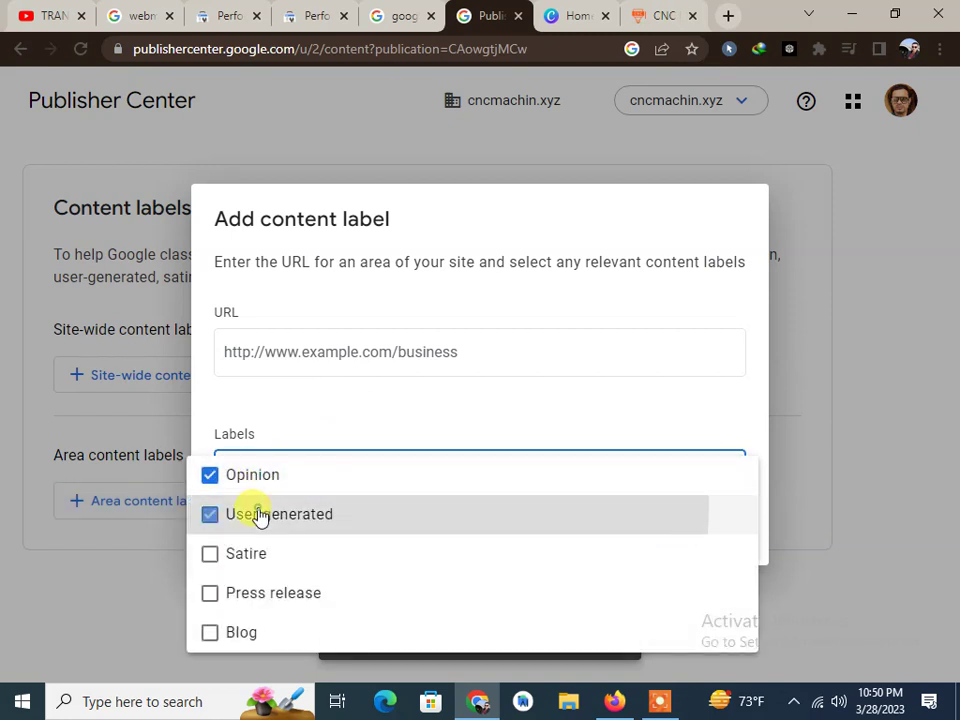
{"action": "left_click", "coordinate": [245, 540]}
{"action": "left_click", "coordinate": [250, 592]}
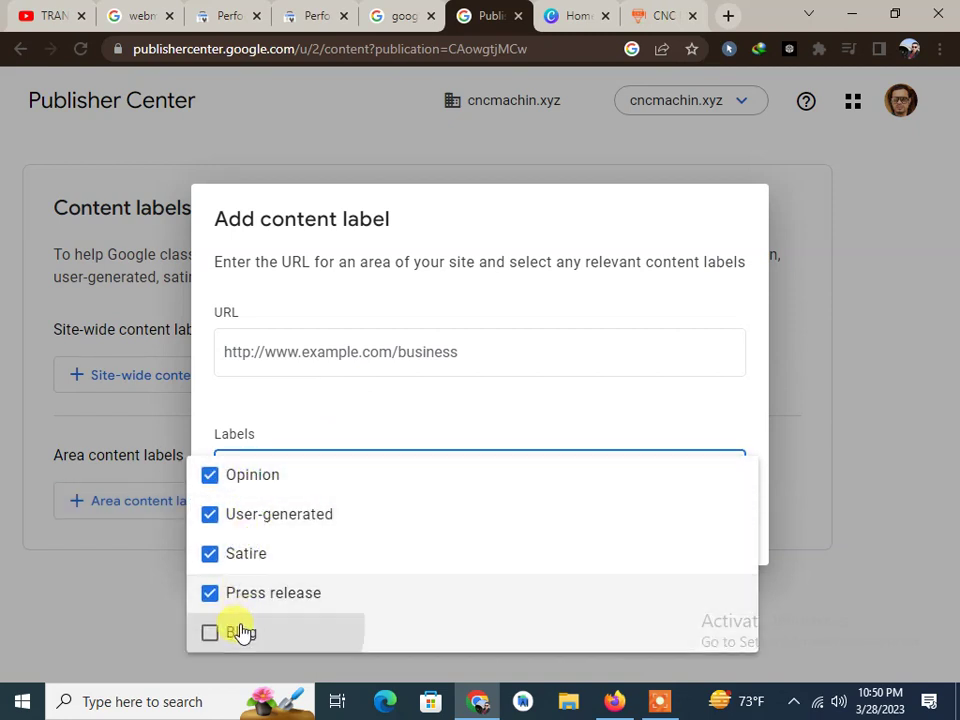
{"action": "left_click", "coordinate": [242, 632]}
{"action": "left_click", "coordinate": [466, 397]}
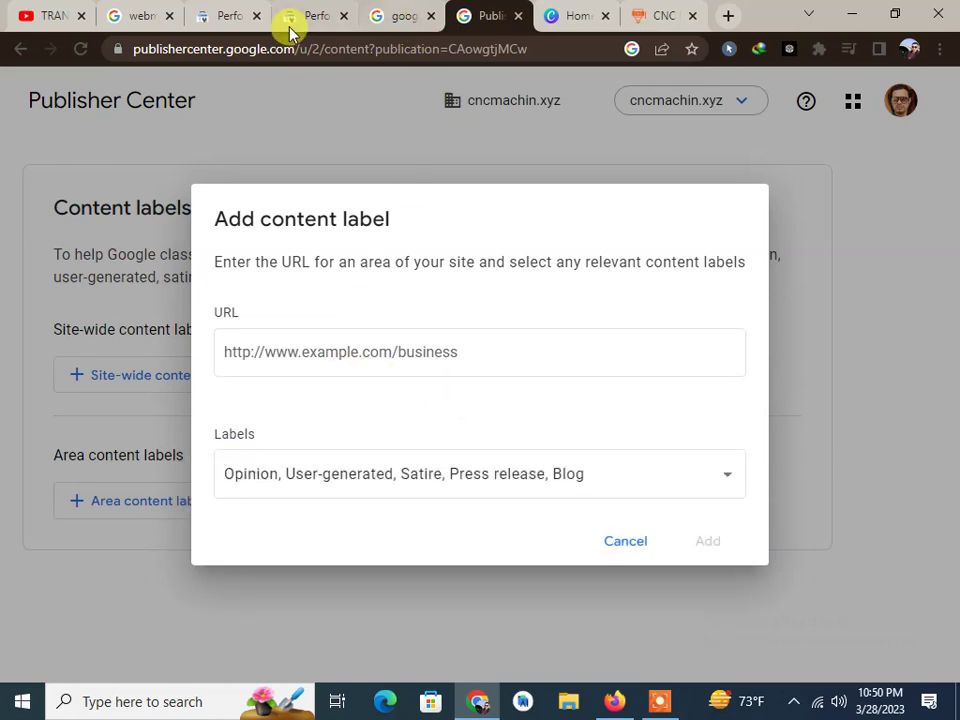
{"action": "mouse_move", "coordinate": [490, 15]}
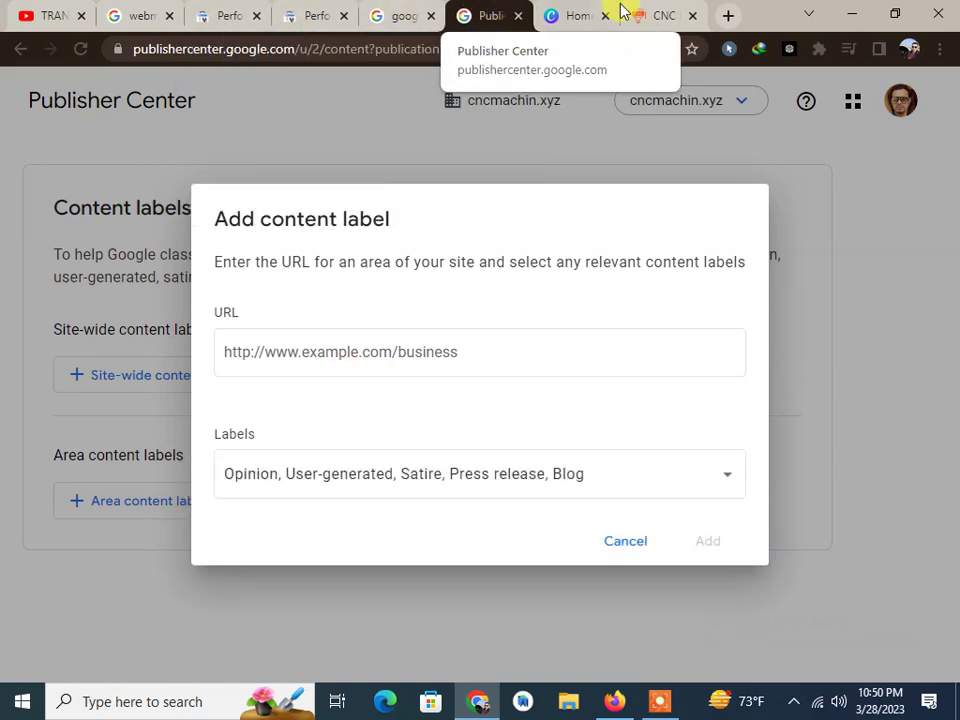
{"action": "left_click", "coordinate": [640, 15]}
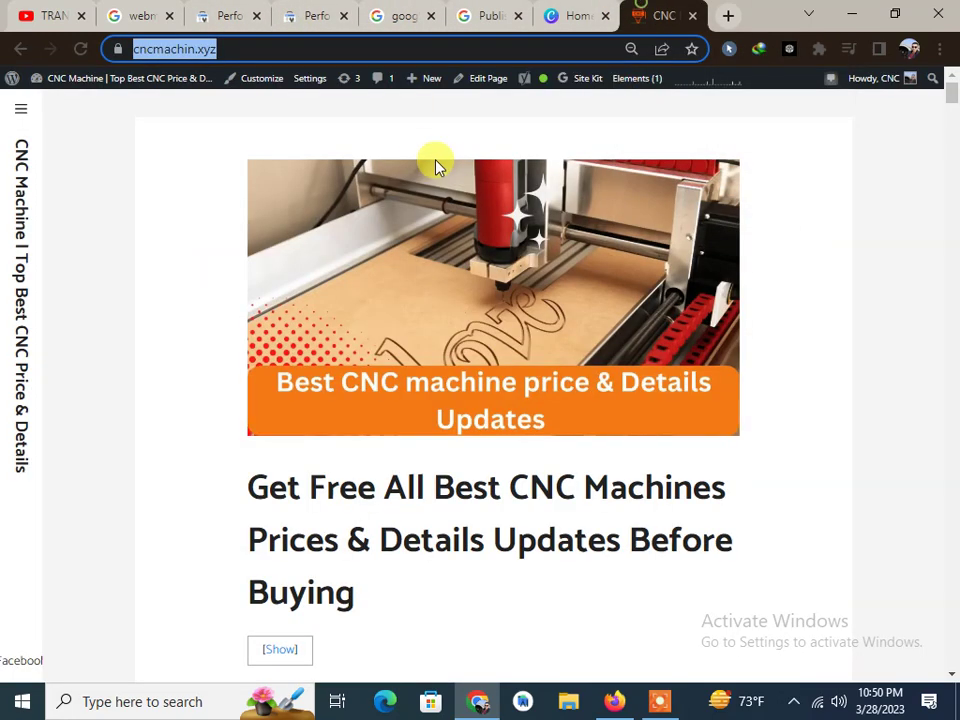
{"action": "left_click", "coordinate": [18, 107]}
{"action": "left_click", "coordinate": [21, 176]}
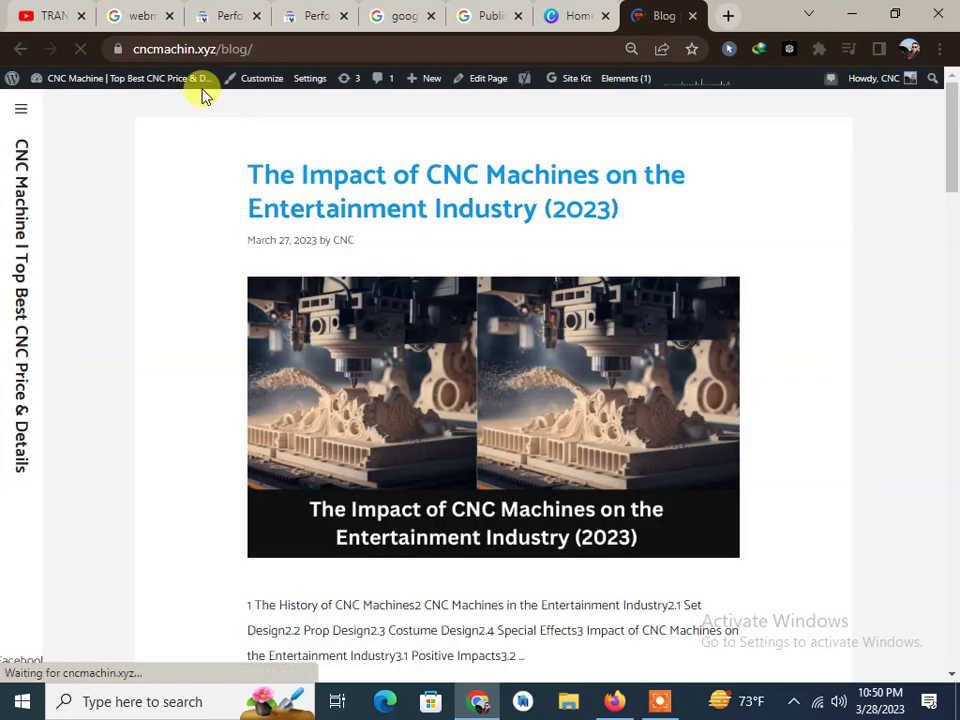
{"action": "left_click", "coordinate": [207, 46]}
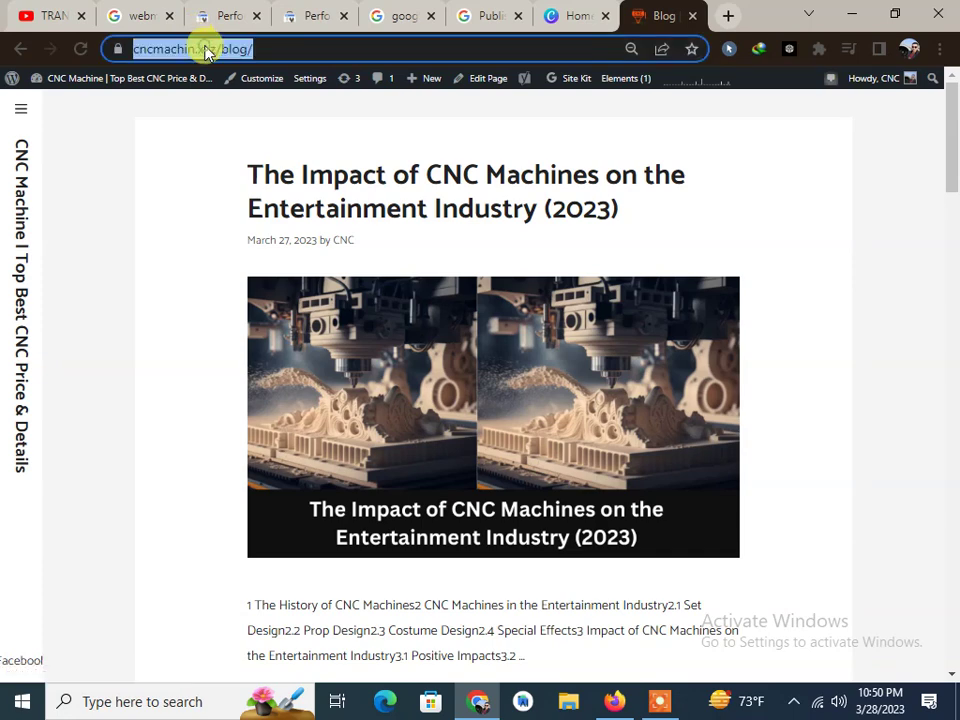
{"action": "right_click", "coordinate": [207, 47]}
{"action": "left_click", "coordinate": [244, 180]}
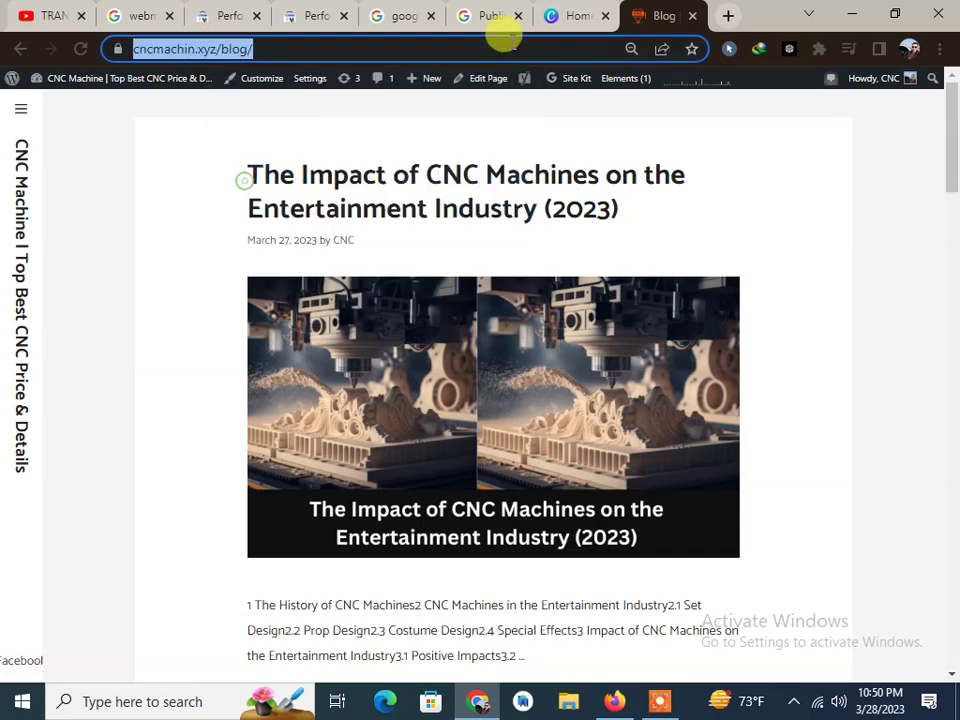
Paste the blog URL into the area label form and add the label.
{"action": "left_click", "coordinate": [381, 12]}
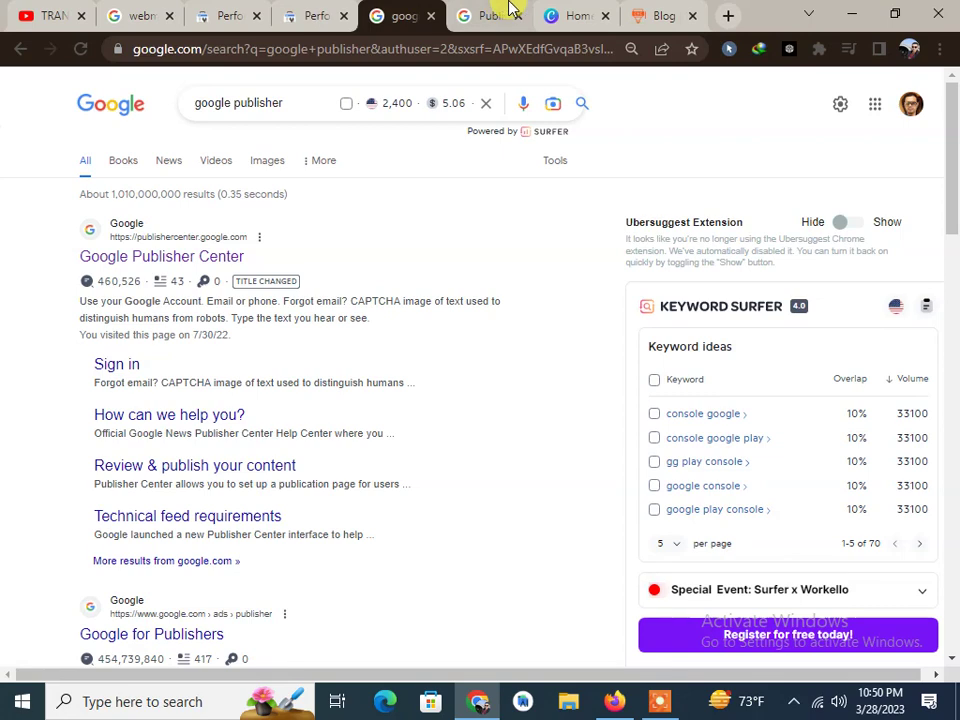
{"action": "left_click", "coordinate": [480, 12]}
{"action": "left_click", "coordinate": [366, 365]}
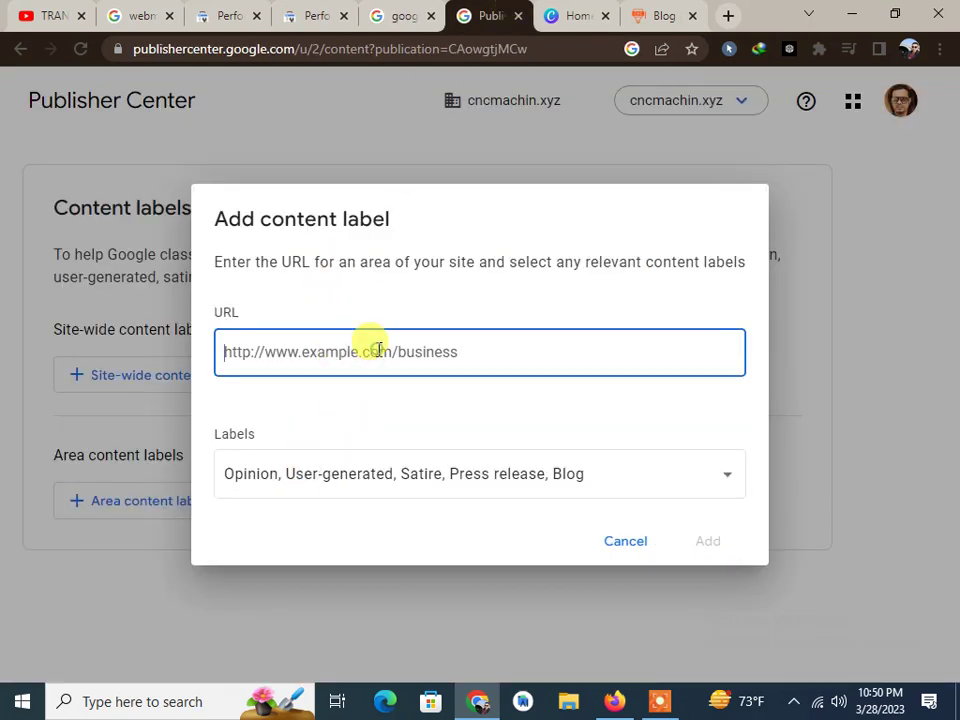
{"action": "right_click", "coordinate": [379, 342]}
{"action": "left_click", "coordinate": [424, 476]}
{"action": "left_click", "coordinate": [525, 407]}
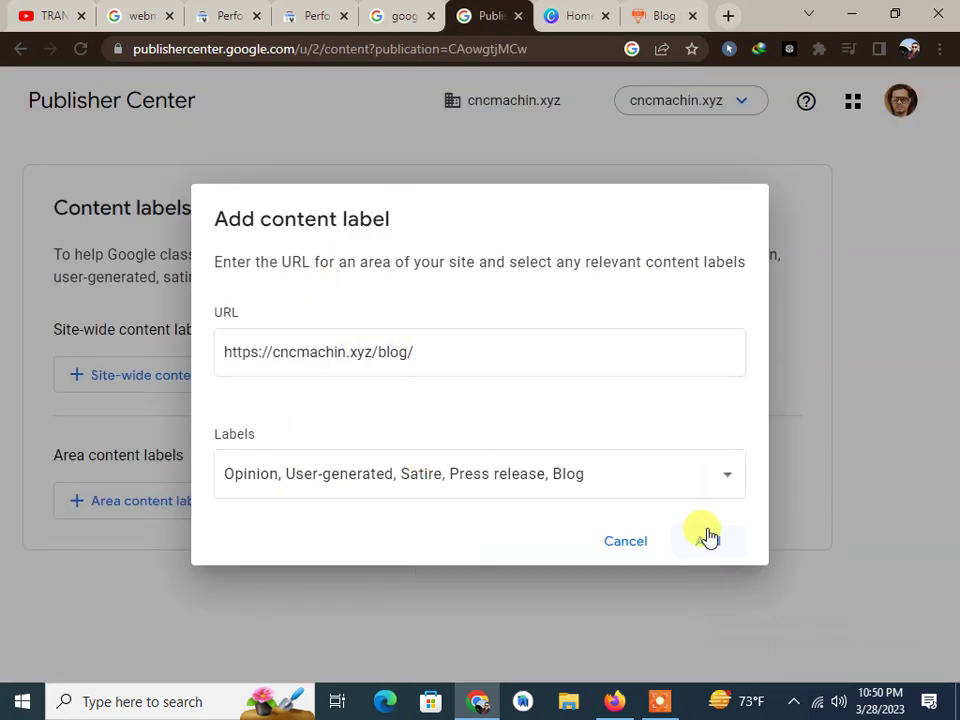
{"action": "left_click", "coordinate": [709, 541]}
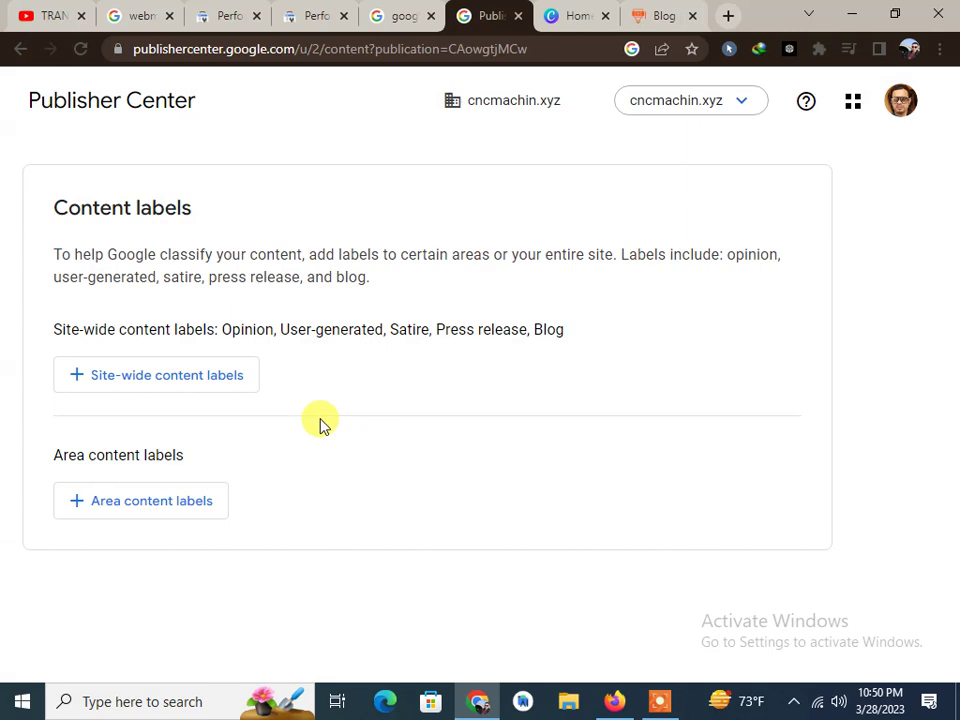
{"action": "left_click_drag", "start_coordinate": [330, 330], "coordinate": [444, 318]}
{"action": "left_click", "coordinate": [453, 325]}
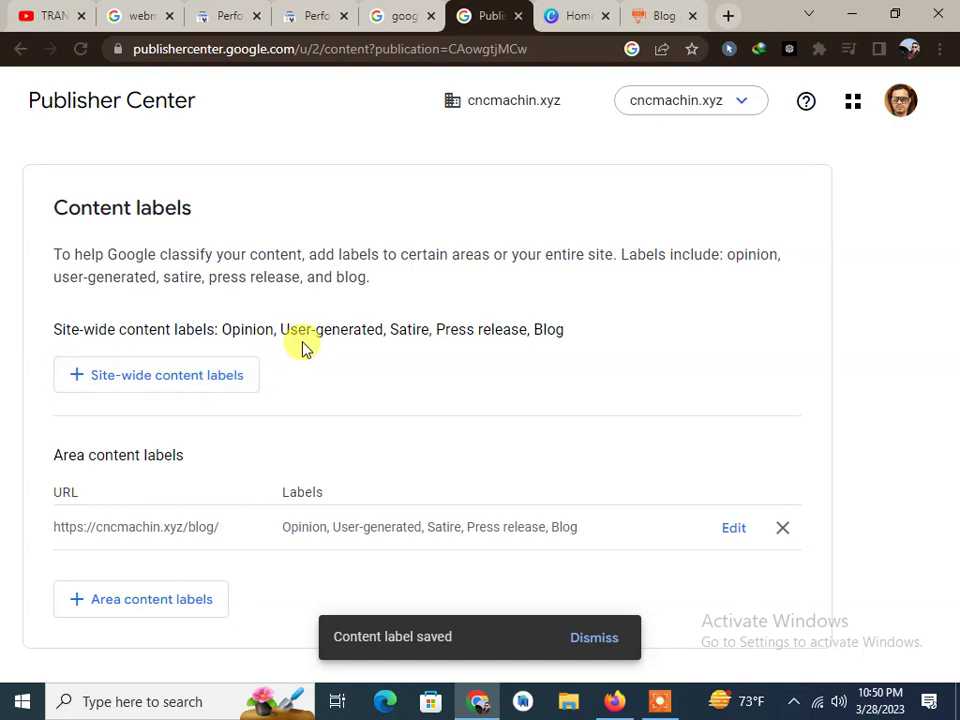
{"action": "left_click_drag", "start_coordinate": [315, 330], "coordinate": [412, 330]}
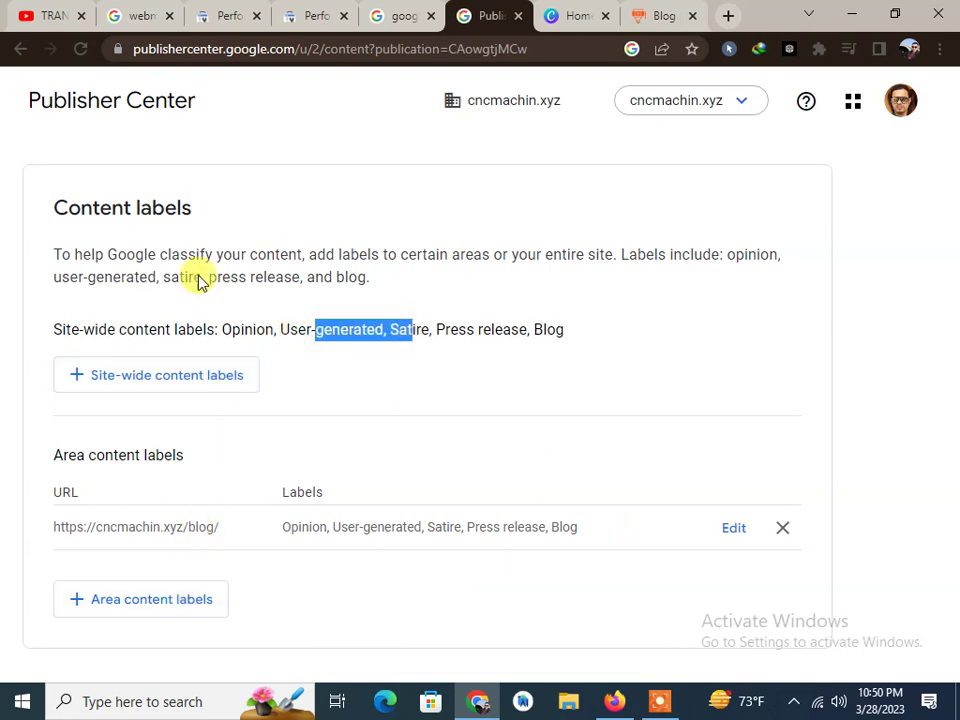
{"action": "left_click", "coordinate": [628, 104]}
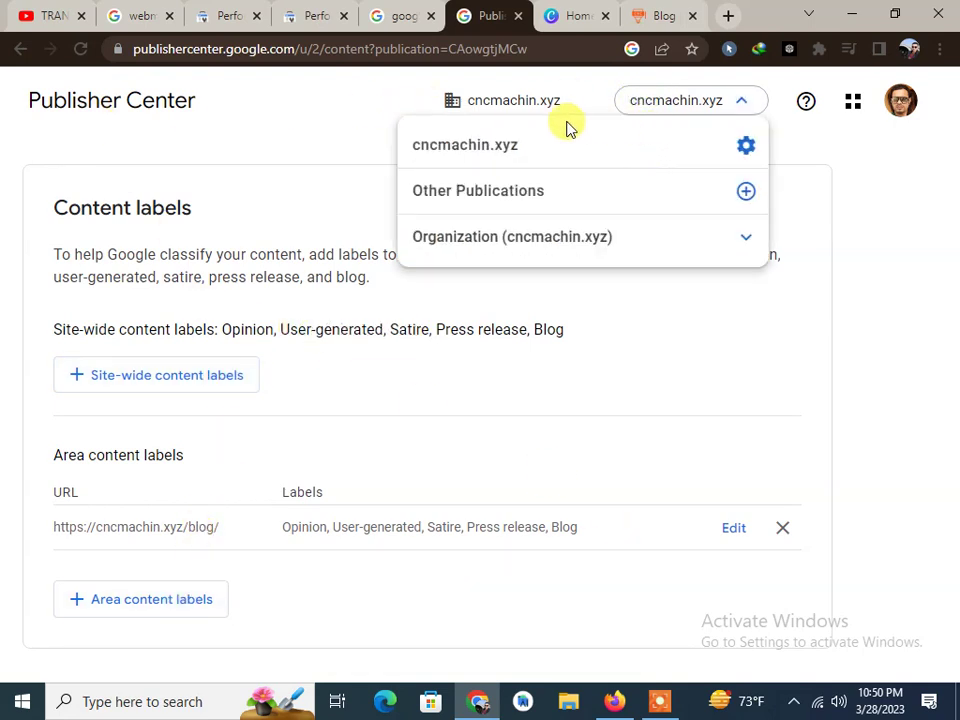
Go from the products overview to the Google News page and begin editing its settings.
{"action": "left_click", "coordinate": [500, 113]}
{"action": "left_click", "coordinate": [677, 104]}
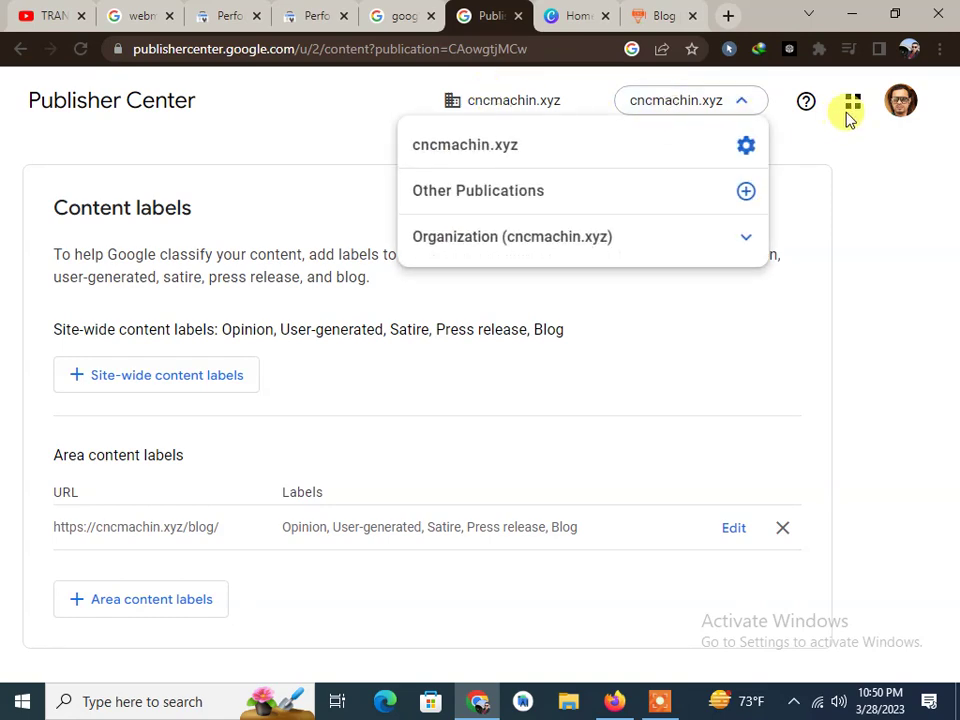
{"action": "left_click", "coordinate": [850, 108]}
{"action": "left_click", "coordinate": [760, 150]}
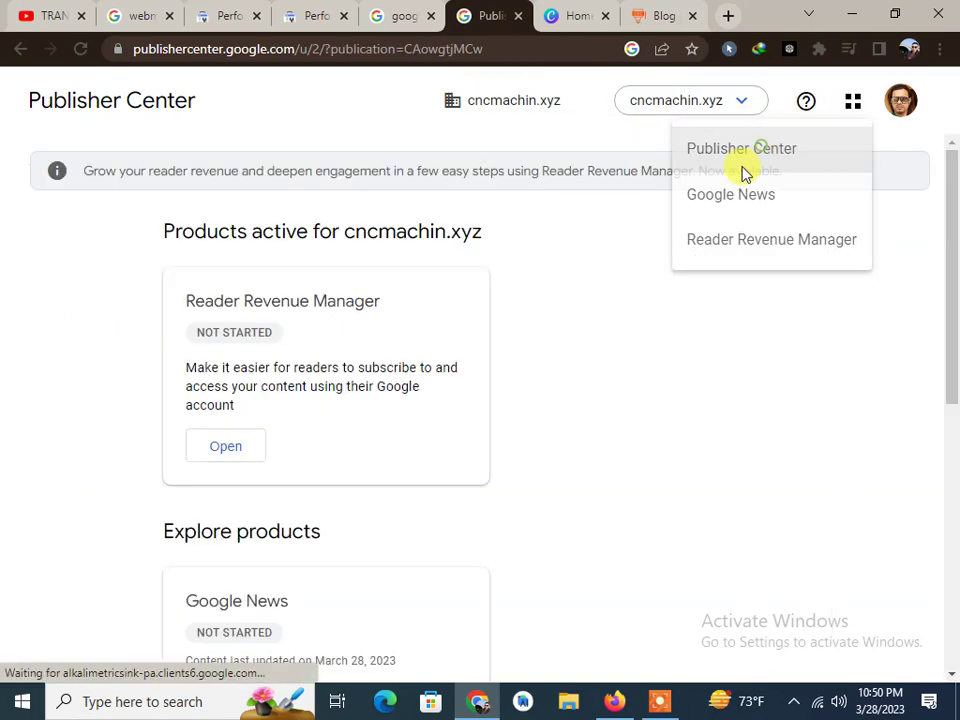
{"action": "scroll", "coordinate": [441, 443], "scroll_direction": "down", "scroll_amount": 4}
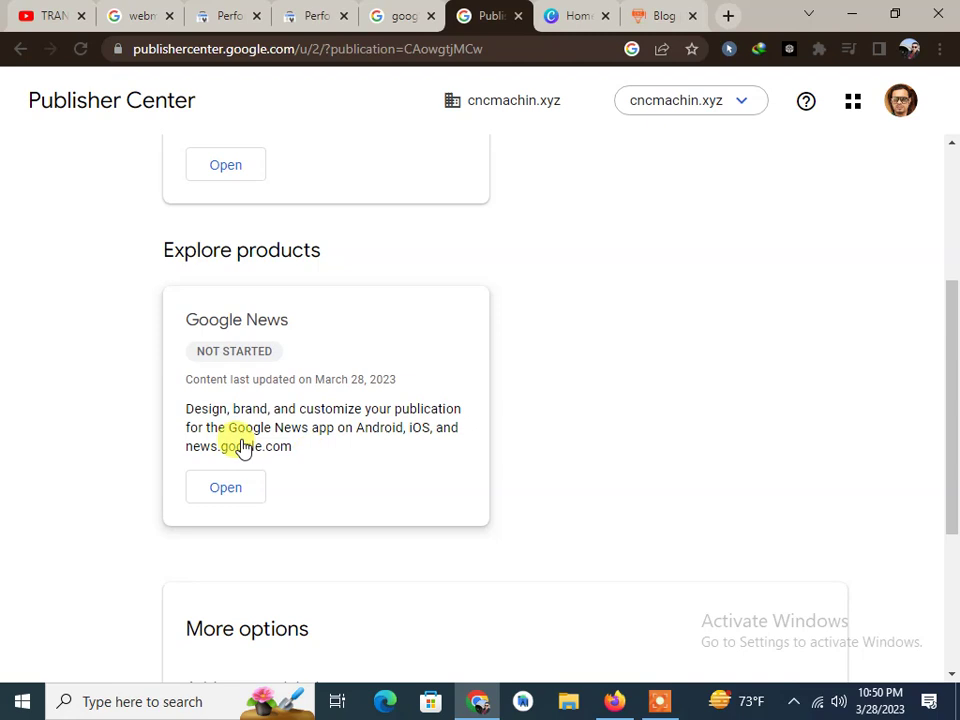
{"action": "left_click_drag", "start_coordinate": [260, 408], "coordinate": [309, 408]}
{"action": "left_click", "coordinate": [336, 437]}
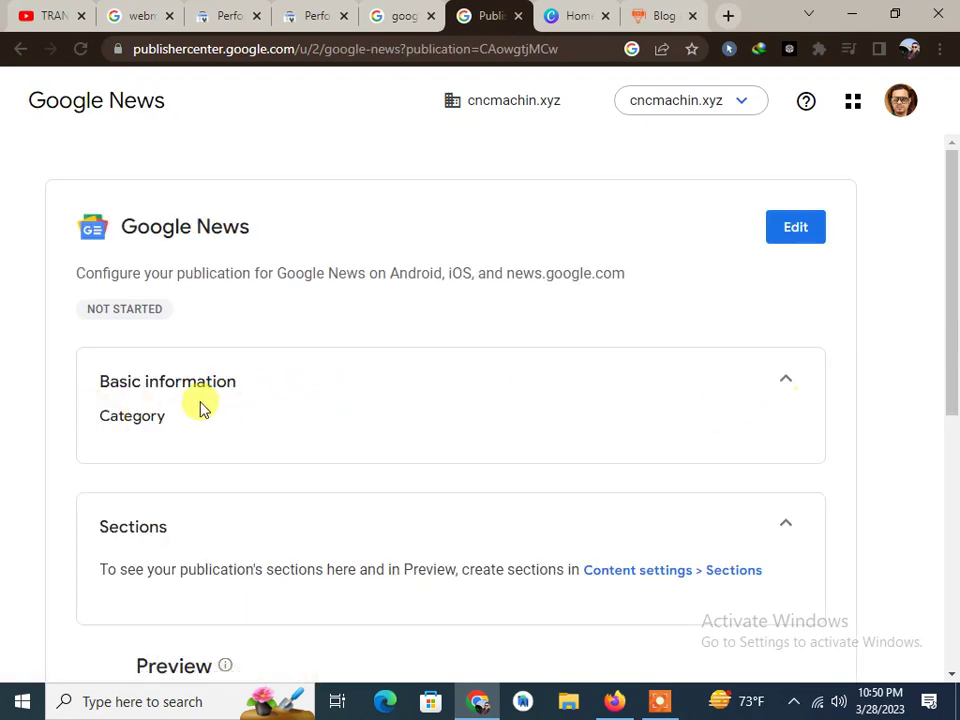
{"action": "scroll", "coordinate": [190, 405], "scroll_direction": "down", "scroll_amount": 2}
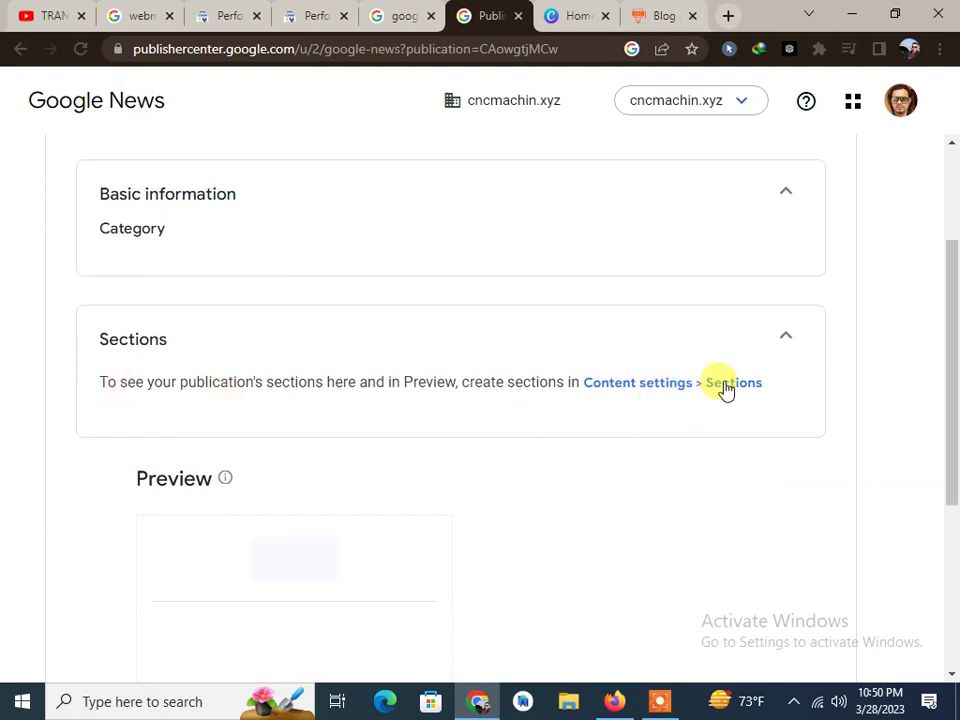
{"action": "scroll", "coordinate": [250, 470], "scroll_direction": "down", "scroll_amount": 2}
{"action": "scroll", "coordinate": [270, 466], "scroll_direction": "down", "scroll_amount": 2}
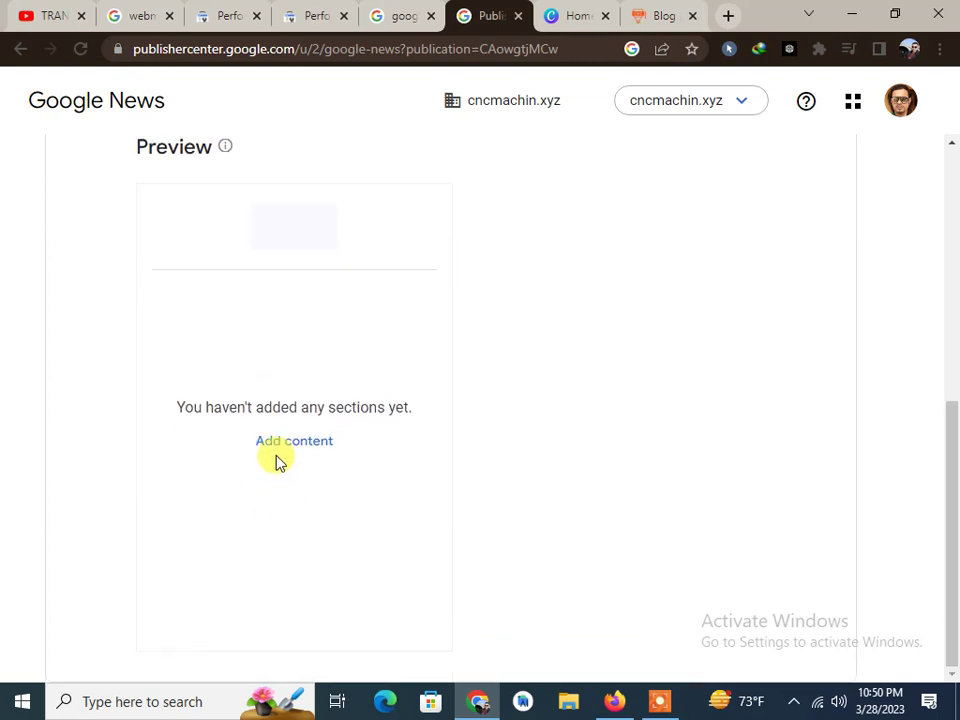
{"action": "scroll", "coordinate": [240, 400], "scroll_direction": "up", "scroll_amount": 5}
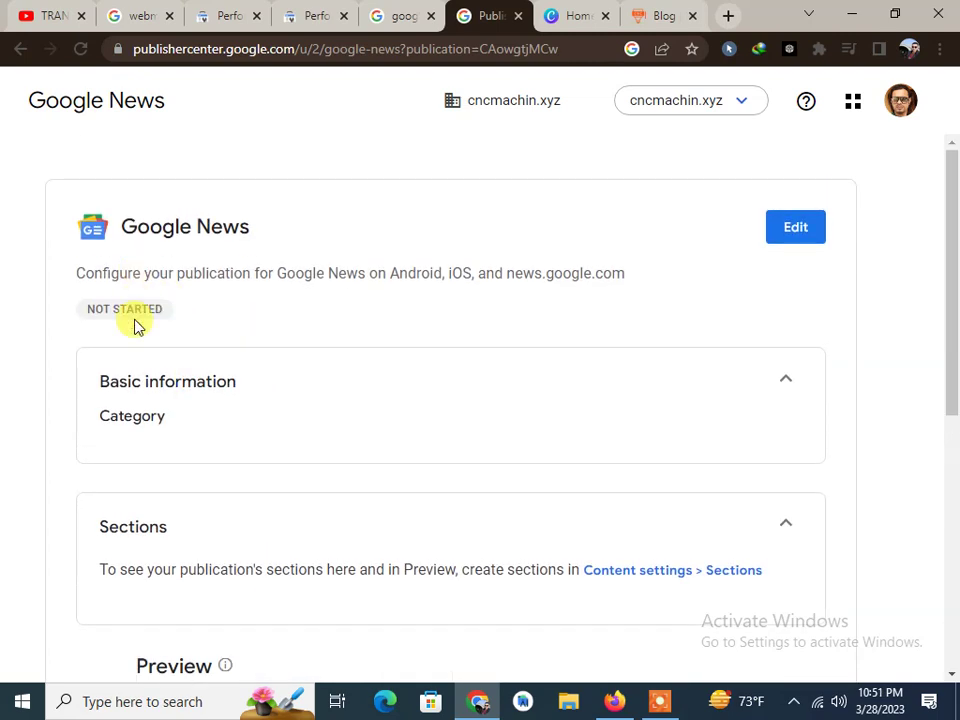
{"action": "left_click", "coordinate": [816, 240]}
Choose Science & Technology as the publication category.
{"action": "scroll", "coordinate": [201, 456], "scroll_direction": "down", "scroll_amount": 1}
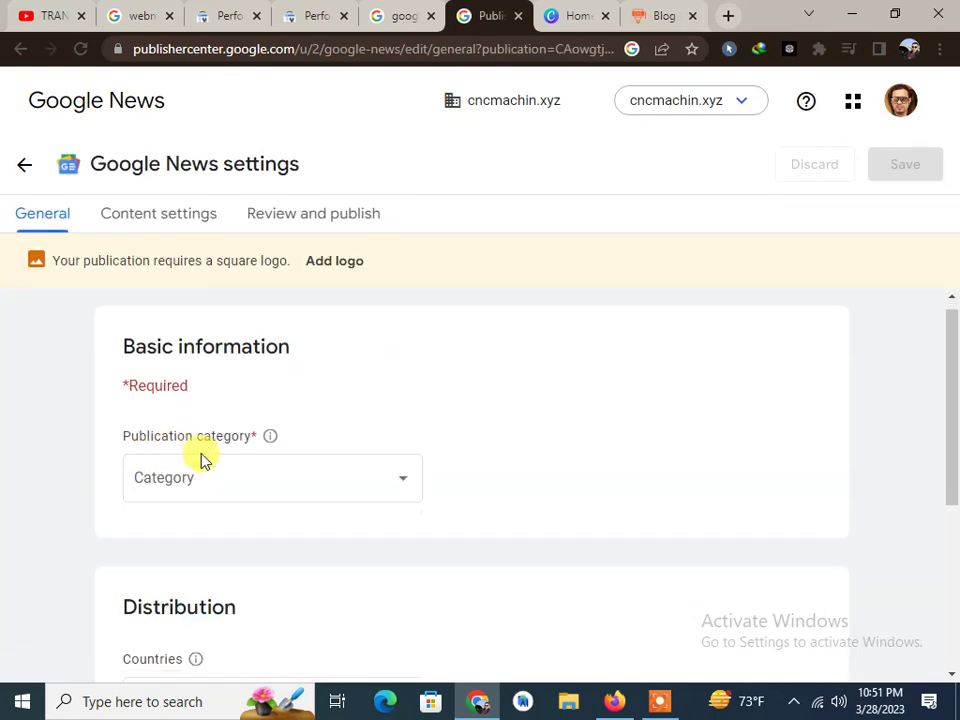
{"action": "scroll", "coordinate": [260, 400], "scroll_direction": "down", "scroll_amount": 1}
{"action": "left_click", "coordinate": [316, 333]}
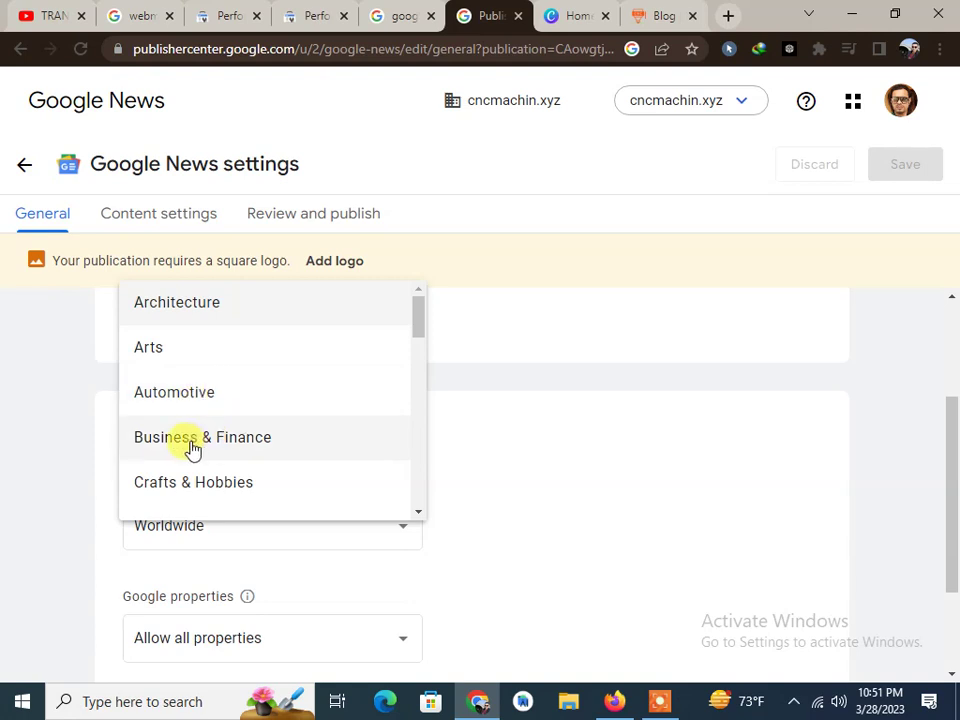
{"action": "scroll", "coordinate": [258, 443], "scroll_direction": "down", "scroll_amount": 1}
{"action": "scroll", "coordinate": [220, 415], "scroll_direction": "down", "scroll_amount": 1}
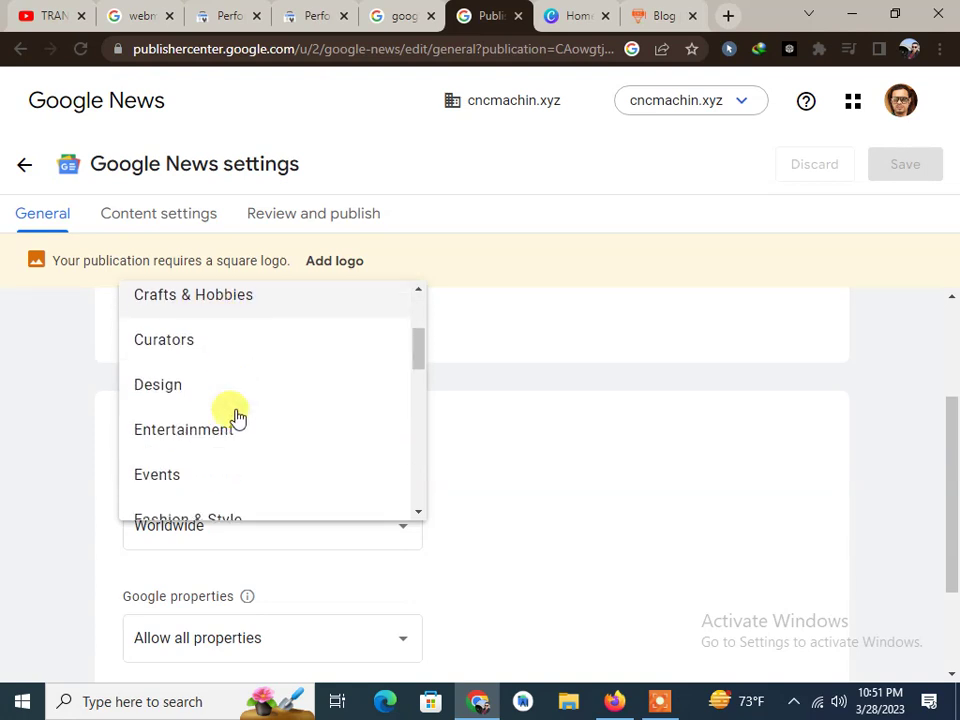
{"action": "scroll", "coordinate": [200, 450], "scroll_direction": "down", "scroll_amount": 1}
{"action": "scroll", "coordinate": [230, 428], "scroll_direction": "down", "scroll_amount": 1}
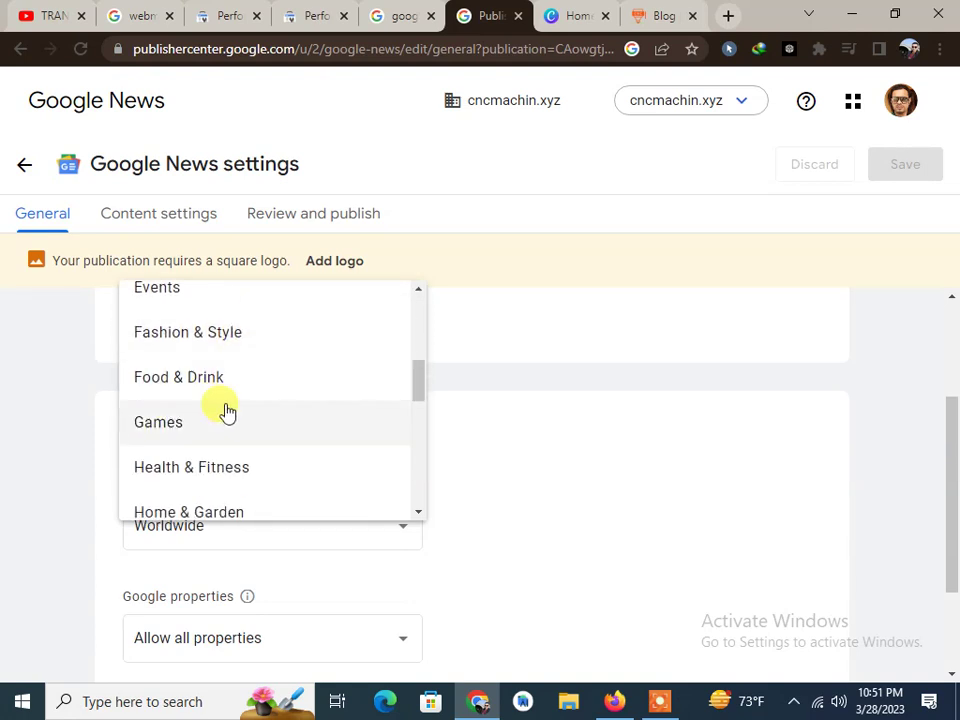
{"action": "scroll", "coordinate": [228, 413], "scroll_direction": "down", "scroll_amount": 1}
{"action": "scroll", "coordinate": [200, 395], "scroll_direction": "down", "scroll_amount": 1}
{"action": "scroll", "coordinate": [215, 410], "scroll_direction": "down", "scroll_amount": 1}
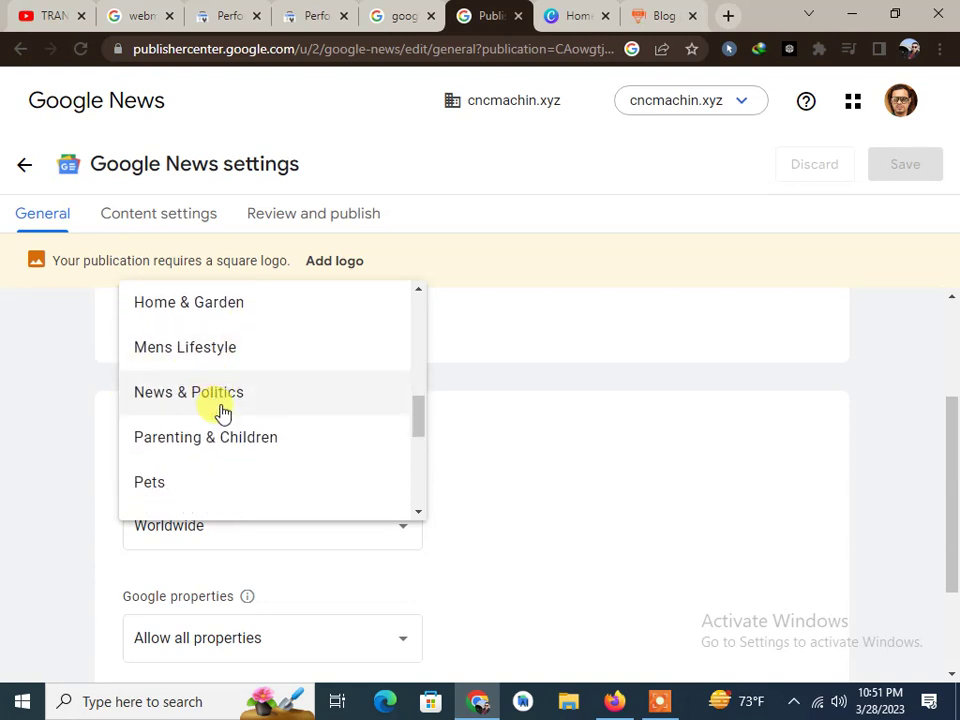
{"action": "scroll", "coordinate": [240, 420], "scroll_direction": "down", "scroll_amount": 2}
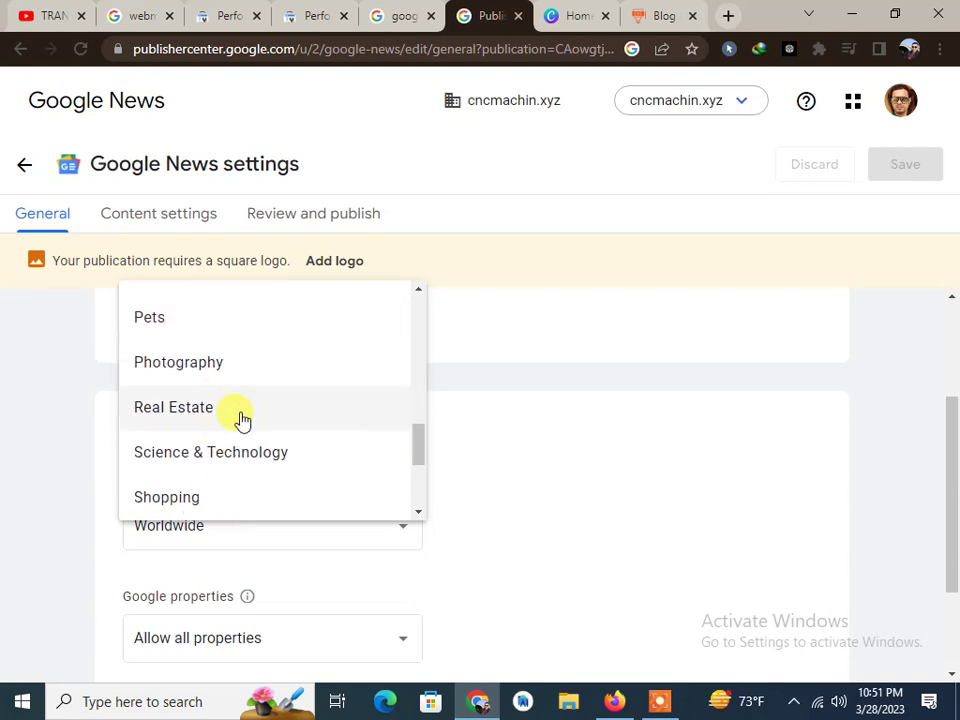
{"action": "scroll", "coordinate": [205, 420], "scroll_direction": "down", "scroll_amount": 2}
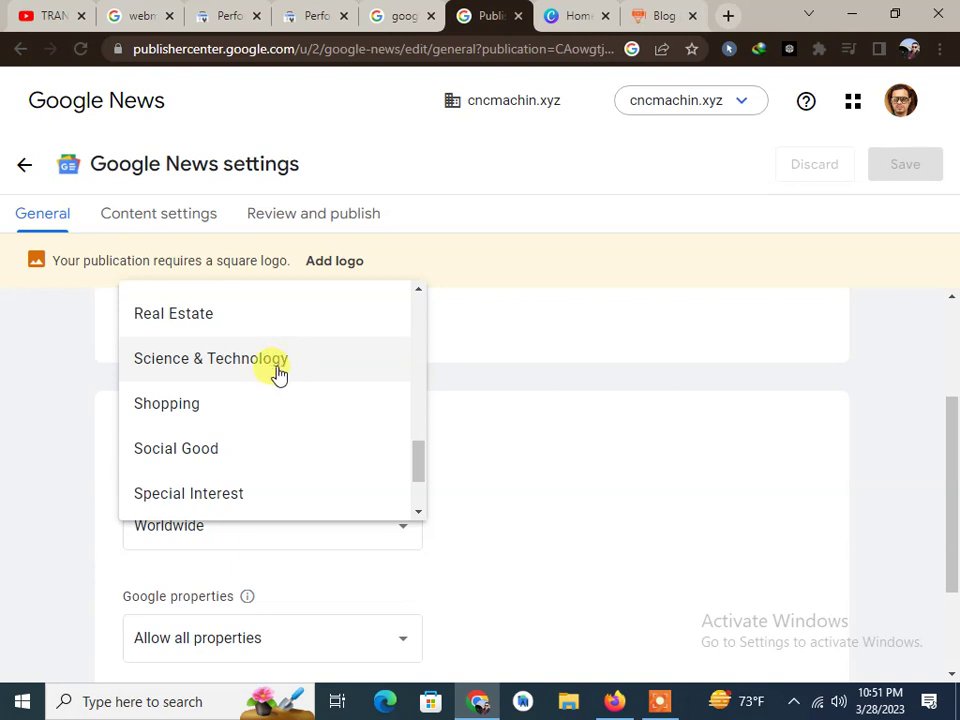
{"action": "left_click", "coordinate": [221, 360]}
Keep Allow all properties for Google properties and save the general settings.
{"action": "scroll", "coordinate": [279, 415], "scroll_direction": "up", "scroll_amount": 2}
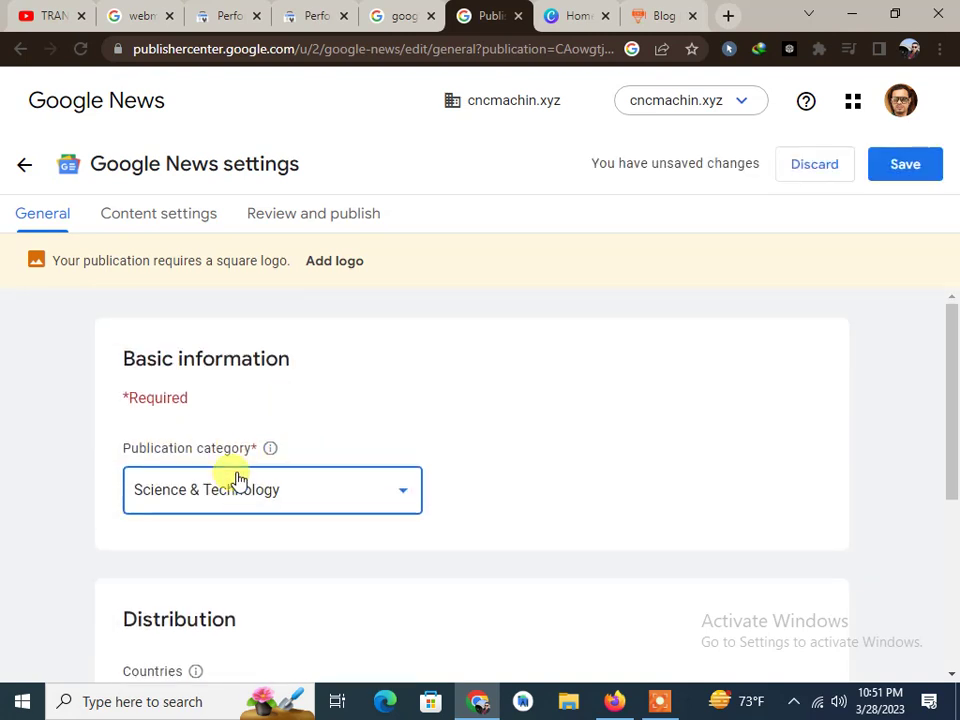
{"action": "scroll", "coordinate": [300, 490], "scroll_direction": "down", "scroll_amount": 2}
{"action": "scroll", "coordinate": [300, 500], "scroll_direction": "down", "scroll_amount": 2}
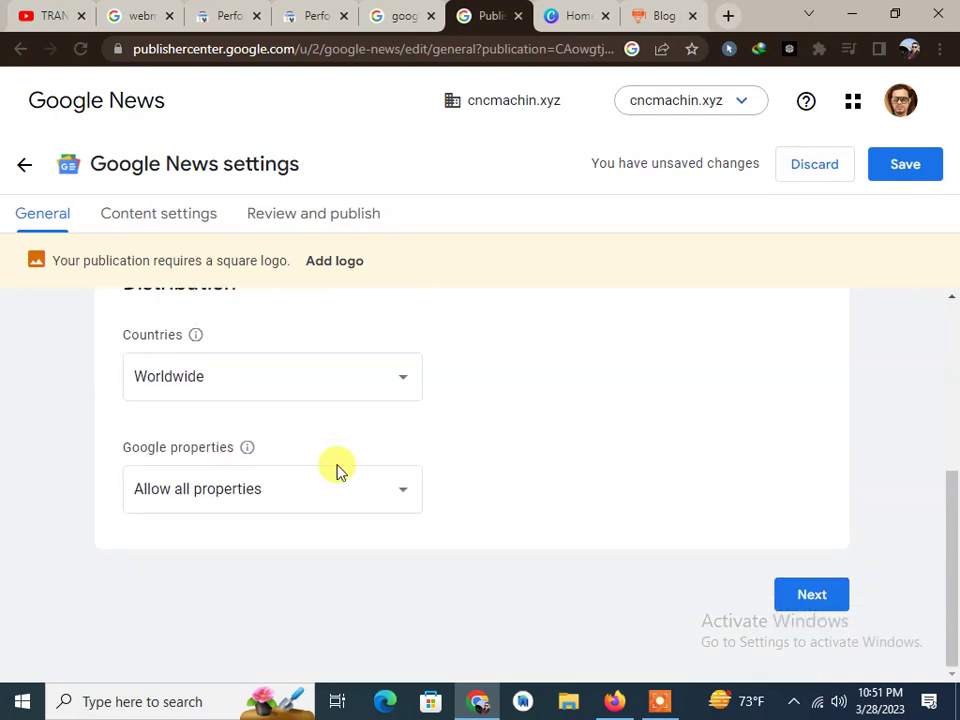
{"action": "left_click", "coordinate": [246, 500]}
{"action": "left_click", "coordinate": [336, 484]}
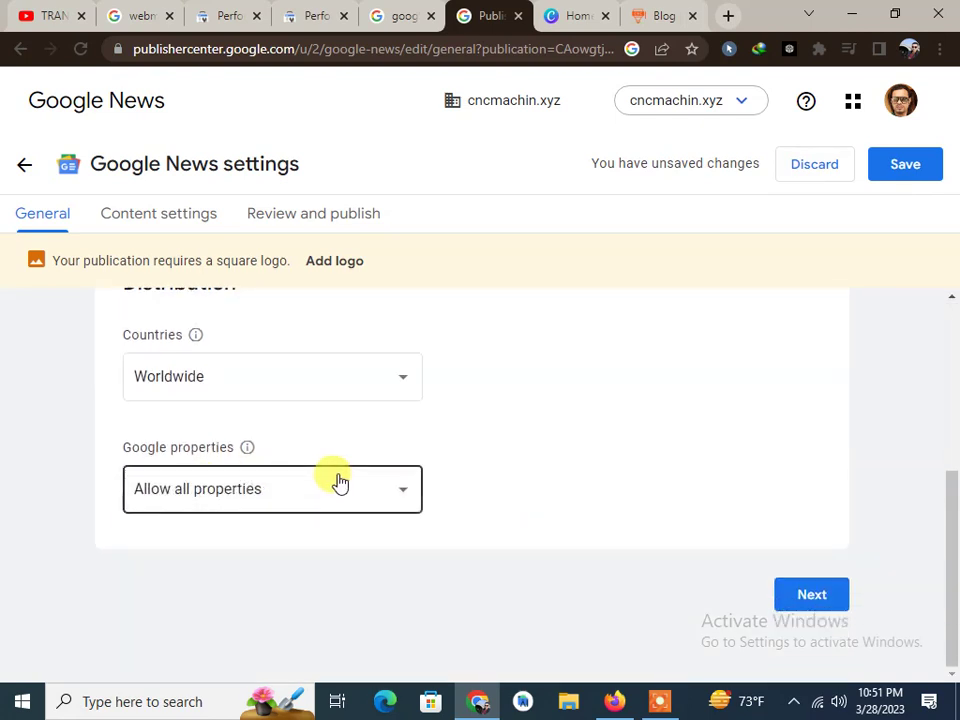
{"action": "scroll", "coordinate": [557, 381], "scroll_direction": "up", "scroll_amount": 3}
{"action": "scroll", "coordinate": [390, 390], "scroll_direction": "down", "scroll_amount": 3}
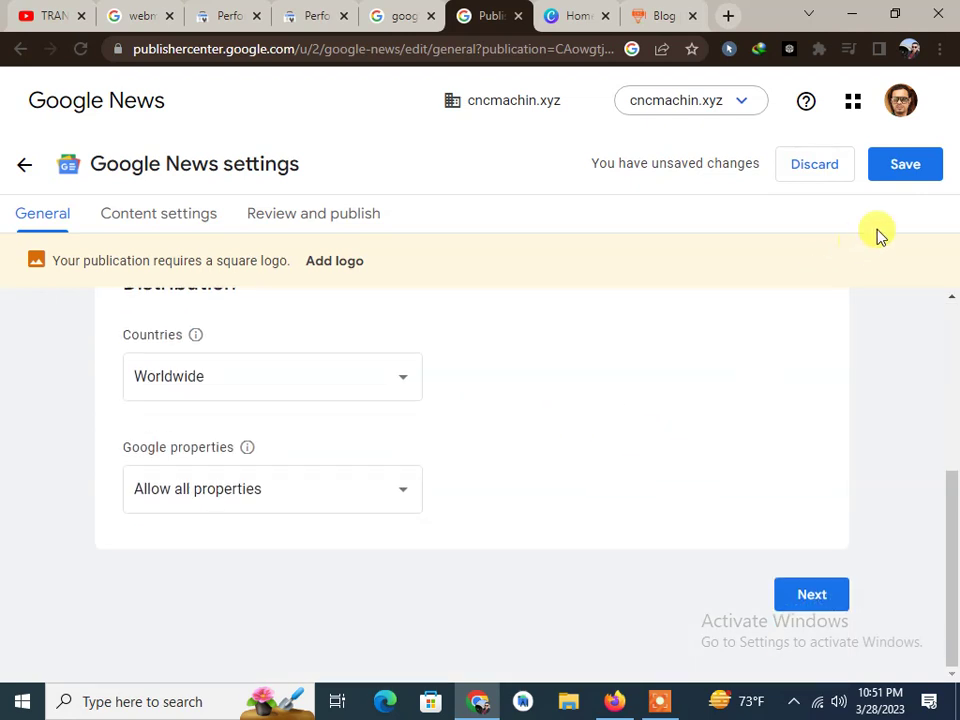
{"action": "left_click", "coordinate": [900, 164]}
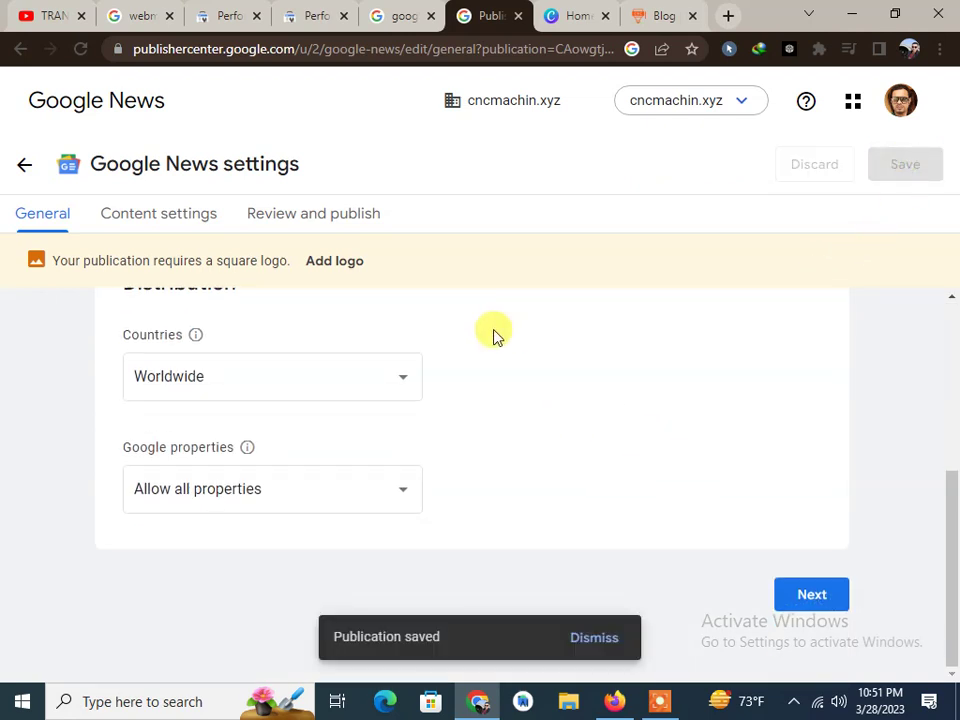
In content settings, add a new feed-based section and focus its title.
{"action": "left_click", "coordinate": [810, 595]}
{"action": "scroll", "coordinate": [465, 430], "scroll_direction": "down", "scroll_amount": 2}
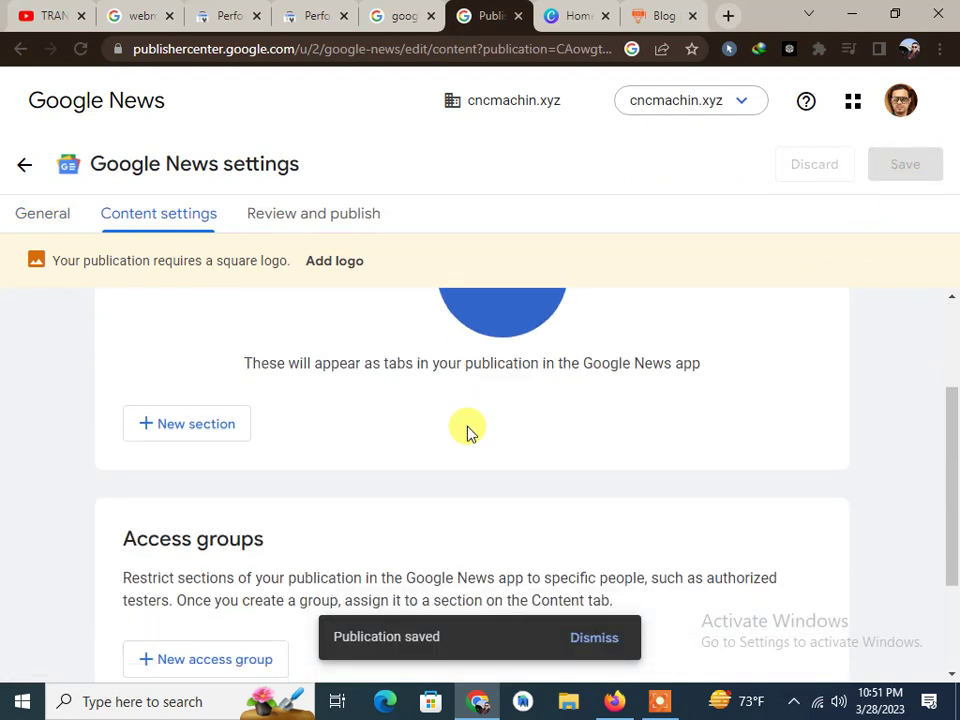
{"action": "scroll", "coordinate": [236, 508], "scroll_direction": "up", "scroll_amount": 2}
{"action": "left_click_drag", "start_coordinate": [260, 527], "coordinate": [313, 525]}
{"action": "scroll", "coordinate": [358, 497], "scroll_direction": "down", "scroll_amount": 2}
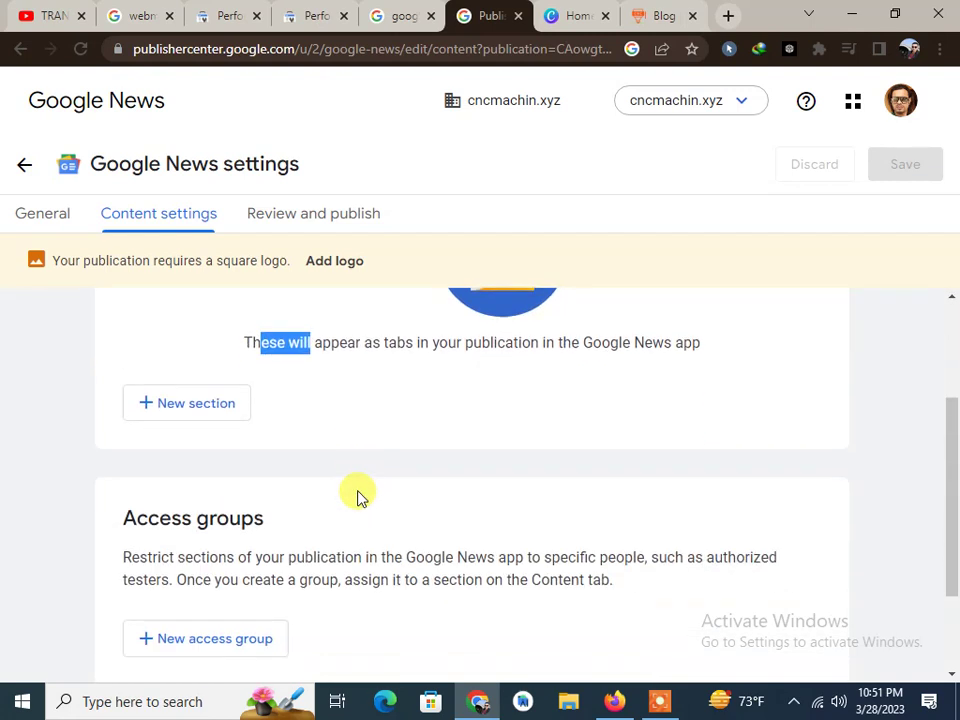
{"action": "left_click", "coordinate": [212, 410]}
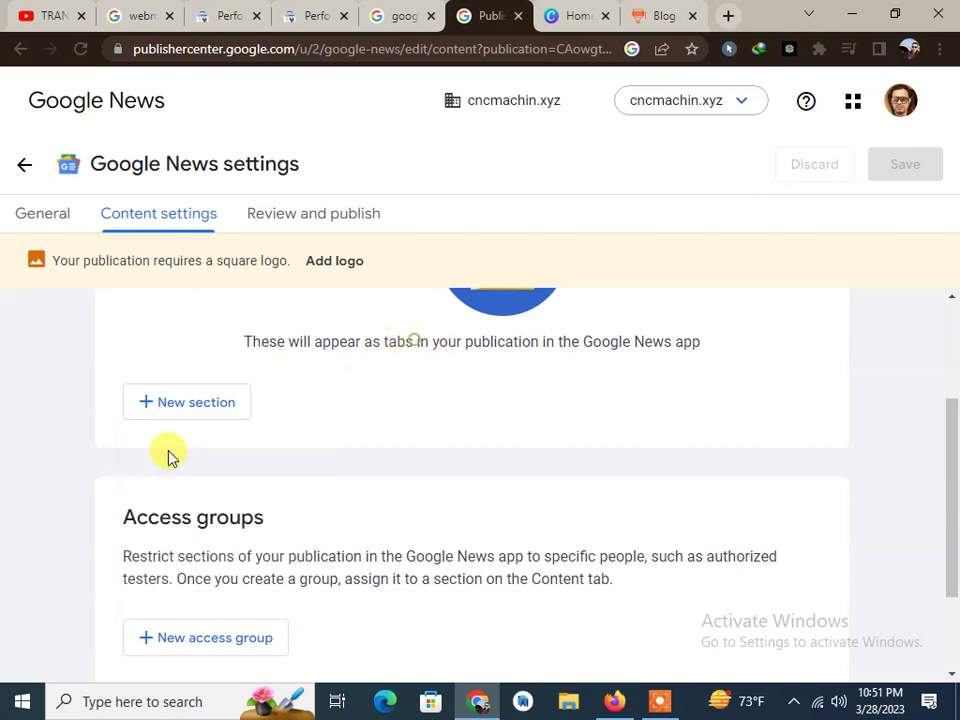
{"action": "left_click", "coordinate": [208, 409]}
{"action": "left_click", "coordinate": [167, 466]}
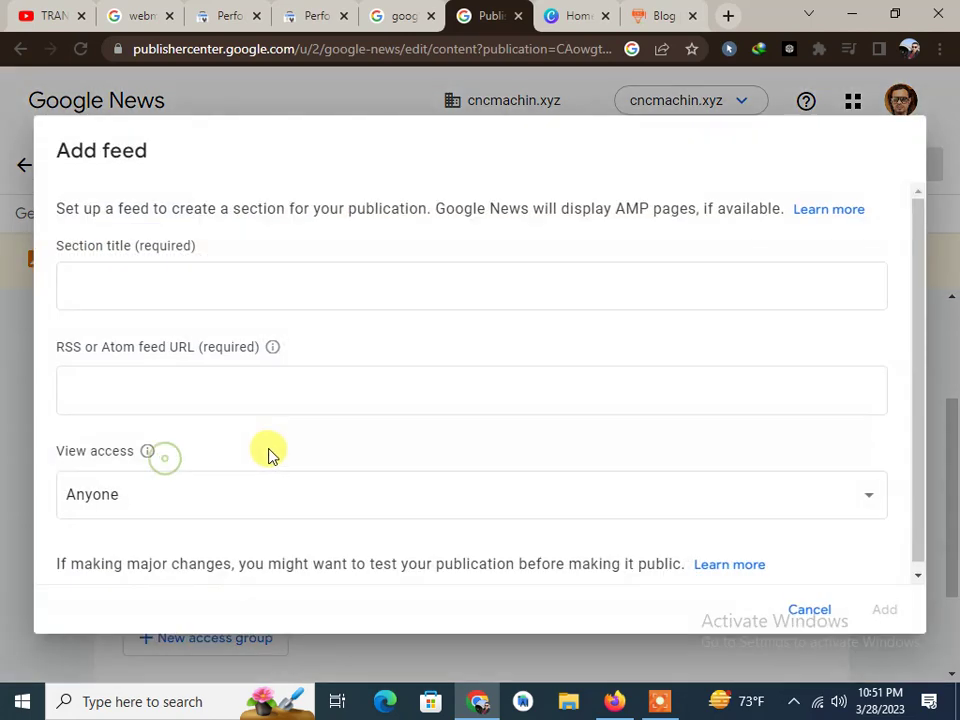
{"action": "left_click", "coordinate": [156, 274]}
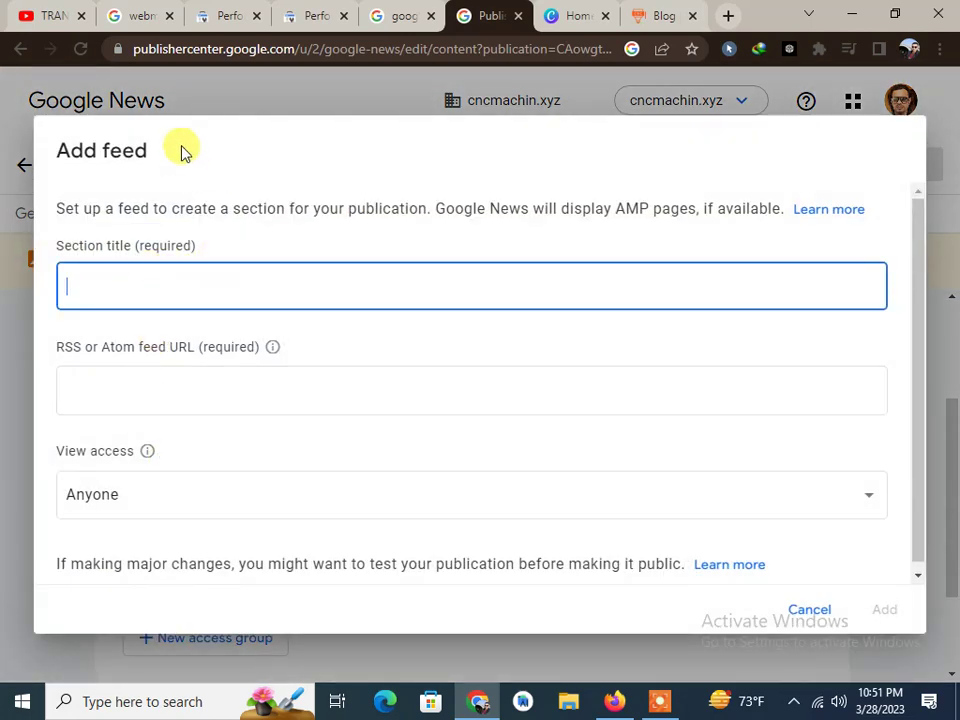
Copy 'cncmachin' from the blog address into the section title and edit it.
{"action": "left_click", "coordinate": [616, 22]}
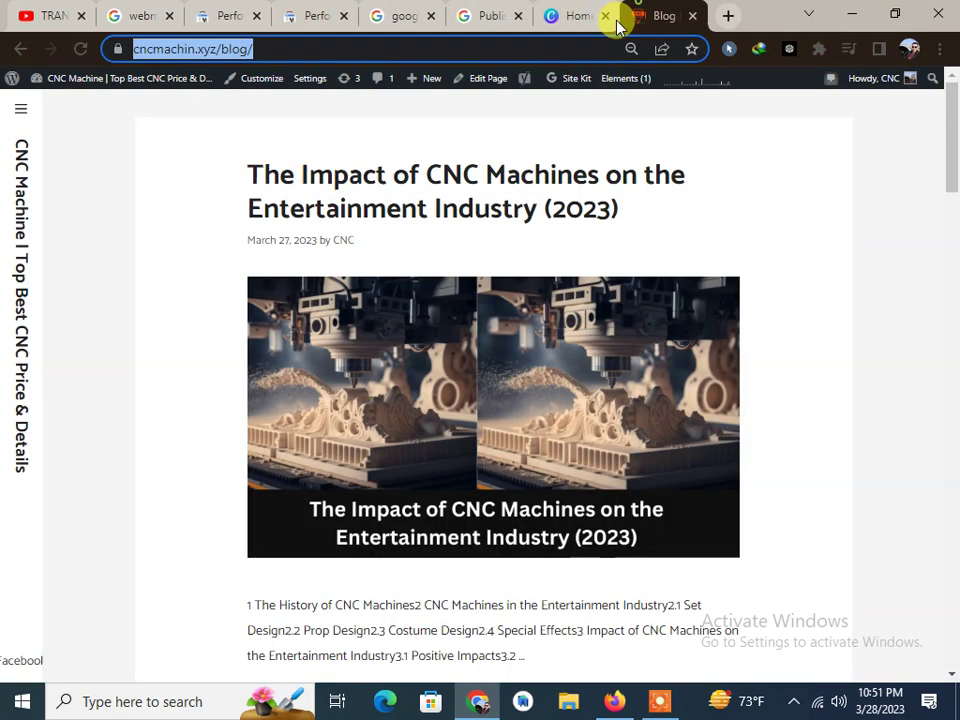
{"action": "left_click", "coordinate": [206, 48]}
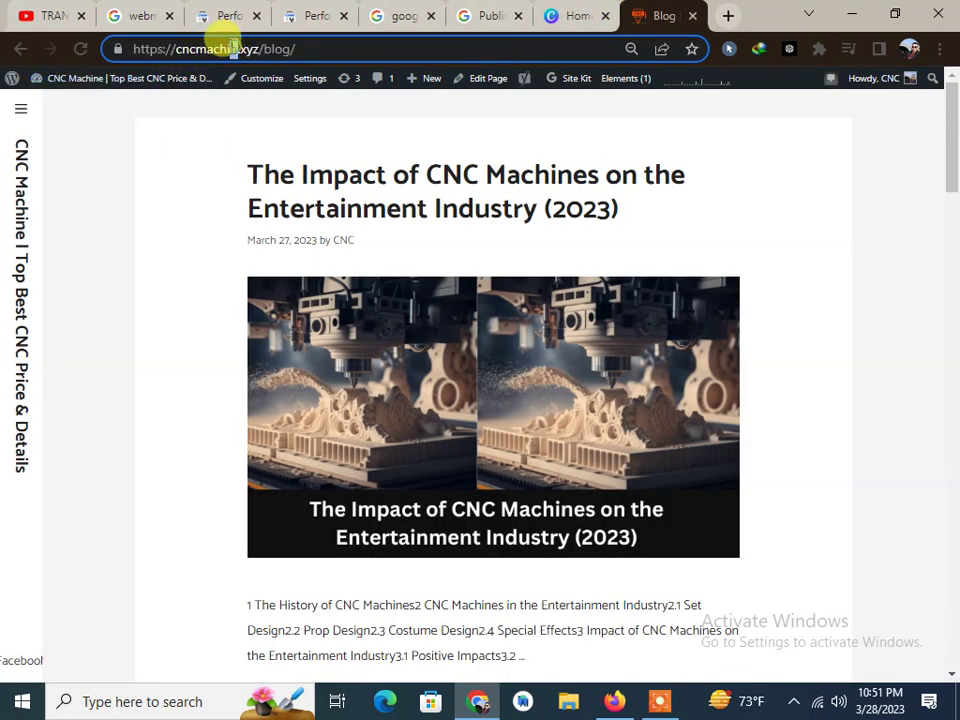
{"action": "double_click", "coordinate": [222, 46]}
{"action": "right_click", "coordinate": [197, 52]}
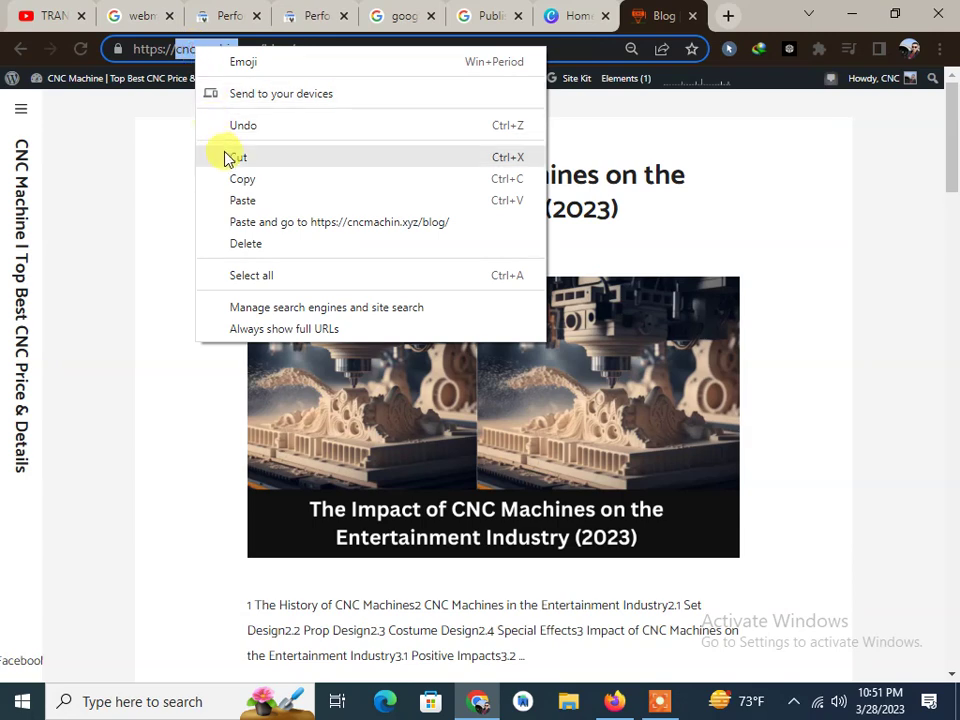
{"action": "left_click", "coordinate": [240, 178]}
{"action": "left_click", "coordinate": [490, 15]}
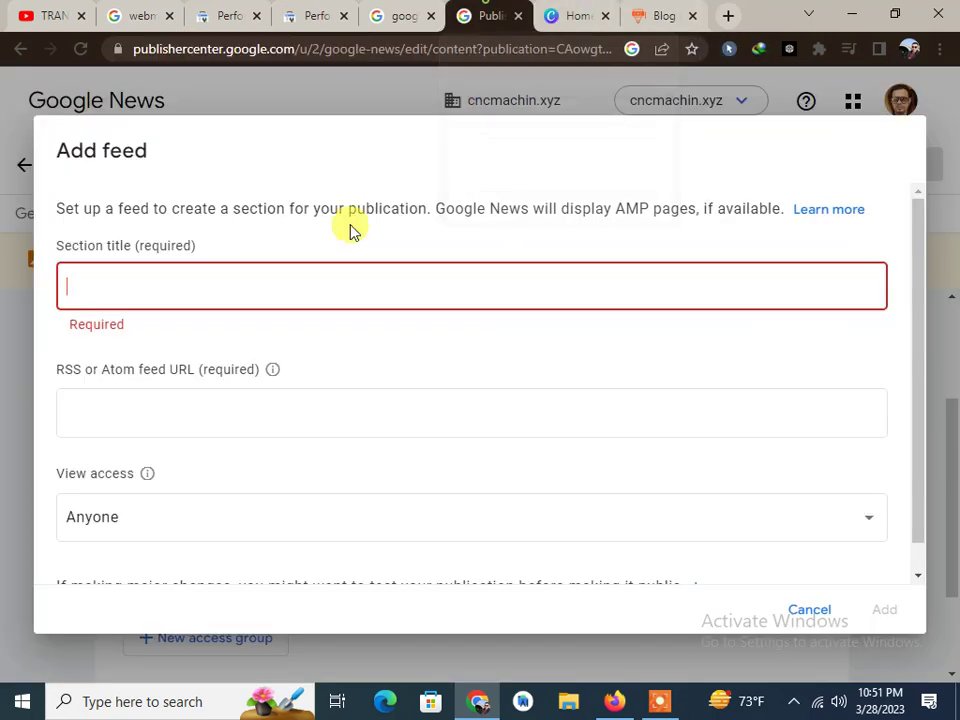
{"action": "right_click", "coordinate": [119, 294]}
{"action": "left_click", "coordinate": [166, 437]}
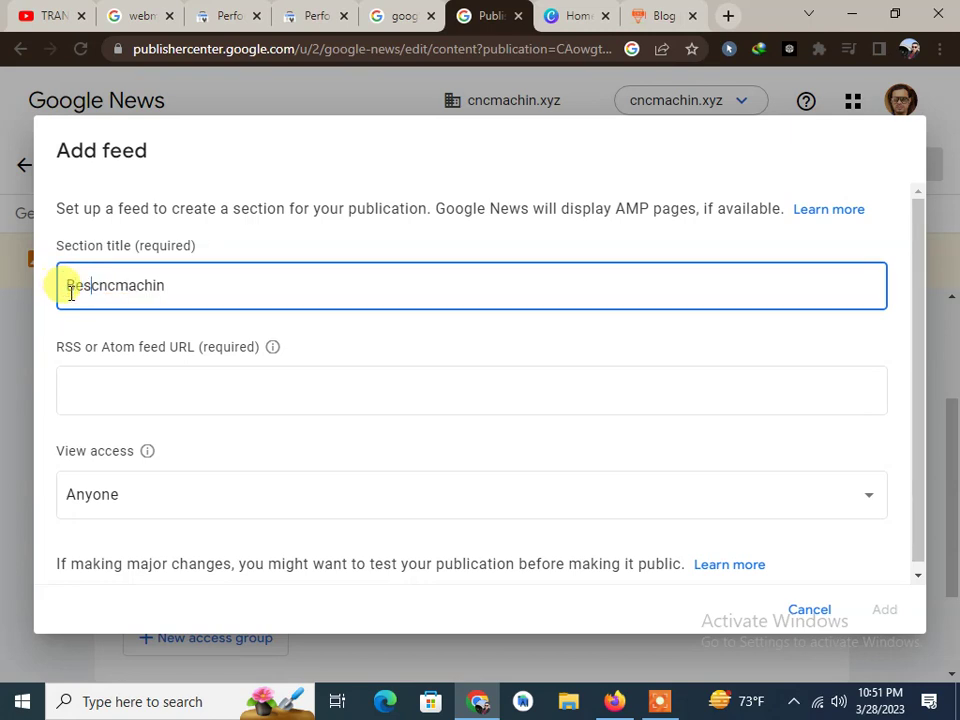
{"action": "left_click_drag", "start_coordinate": [99, 293], "coordinate": [120, 293]}
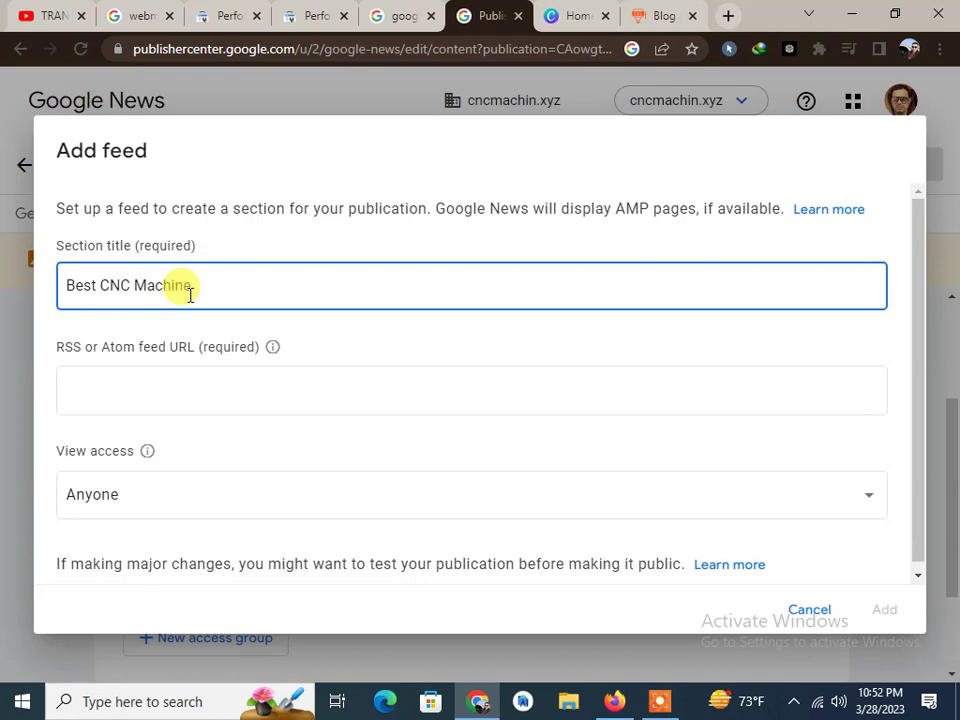
Check the section's visibility and focus the empty RSS feed URL field.
{"action": "left_click", "coordinate": [156, 385]}
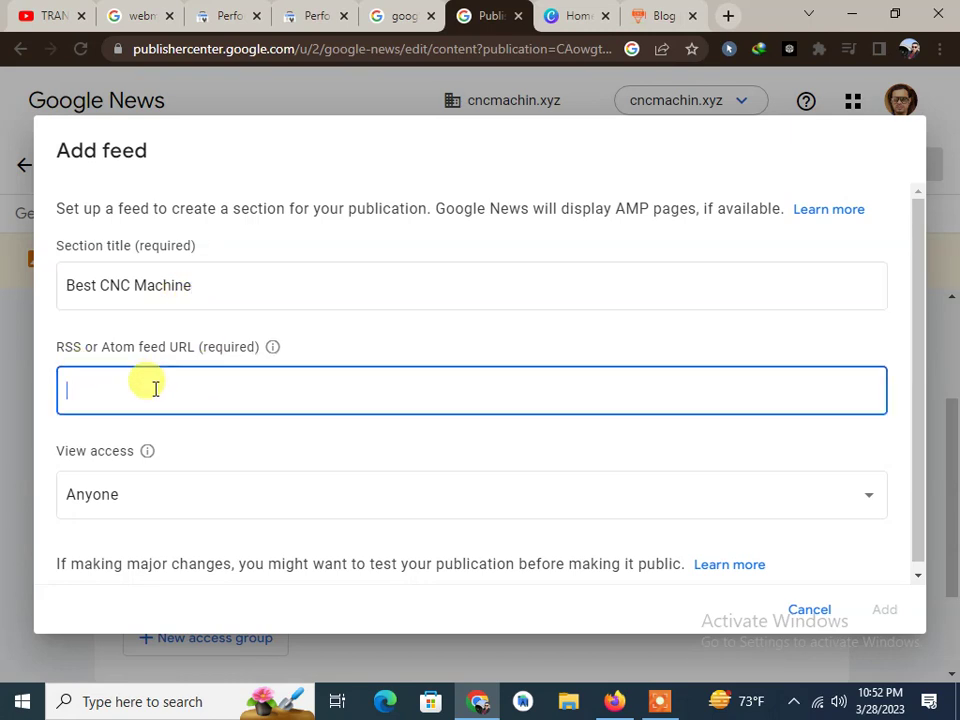
{"action": "left_click", "coordinate": [150, 504]}
{"action": "left_click", "coordinate": [197, 455]}
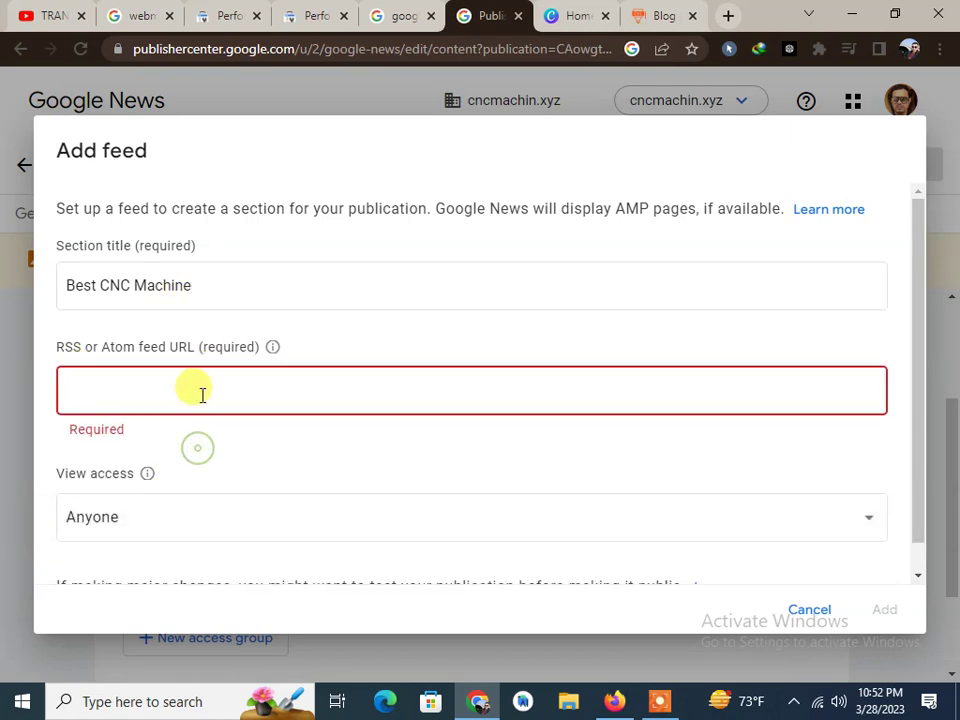
{"action": "left_click", "coordinate": [199, 392]}
{"action": "left_click", "coordinate": [652, 15]}
{"action": "left_click", "coordinate": [259, 48]}
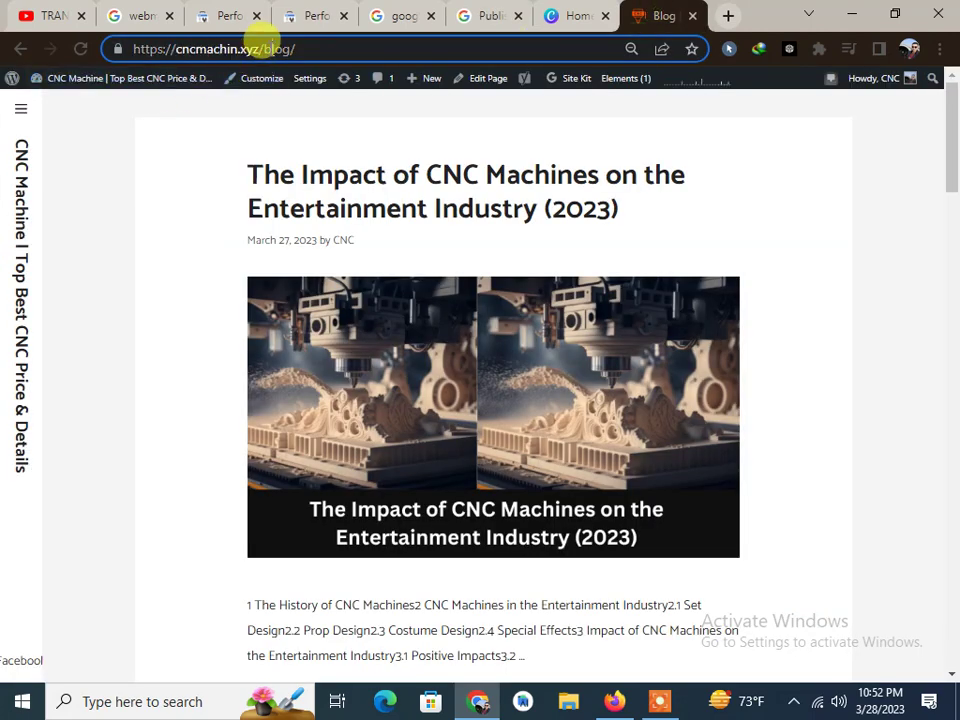
{"action": "left_click_drag", "start_coordinate": [264, 48], "coordinate": [465, 80]}
{"action": "key", "text": "BackSpace"}
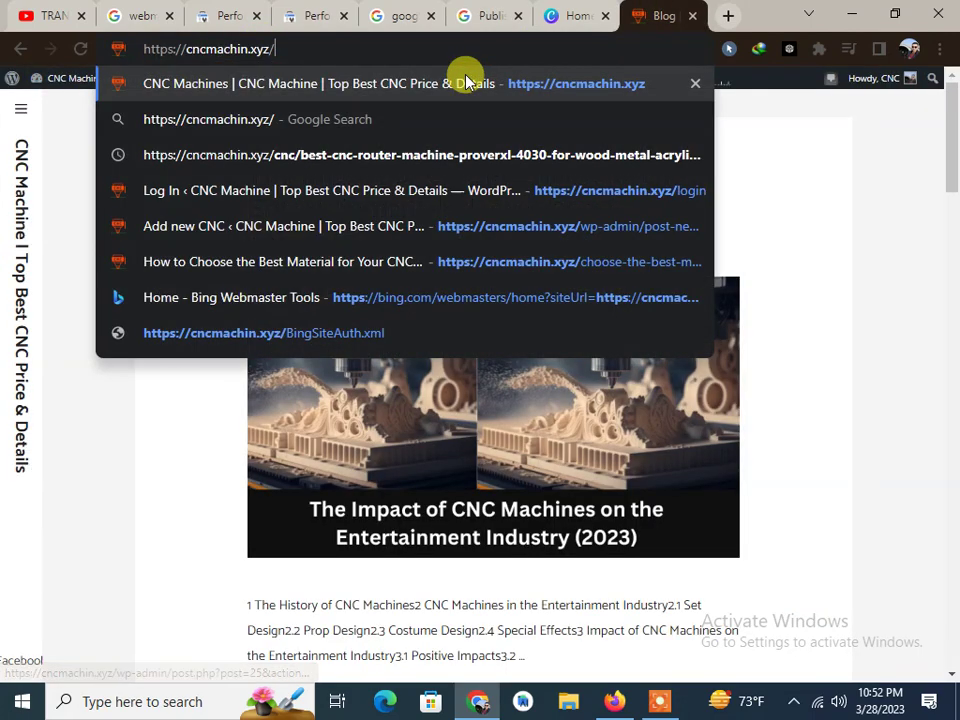
{"action": "type", "text": "feed"}
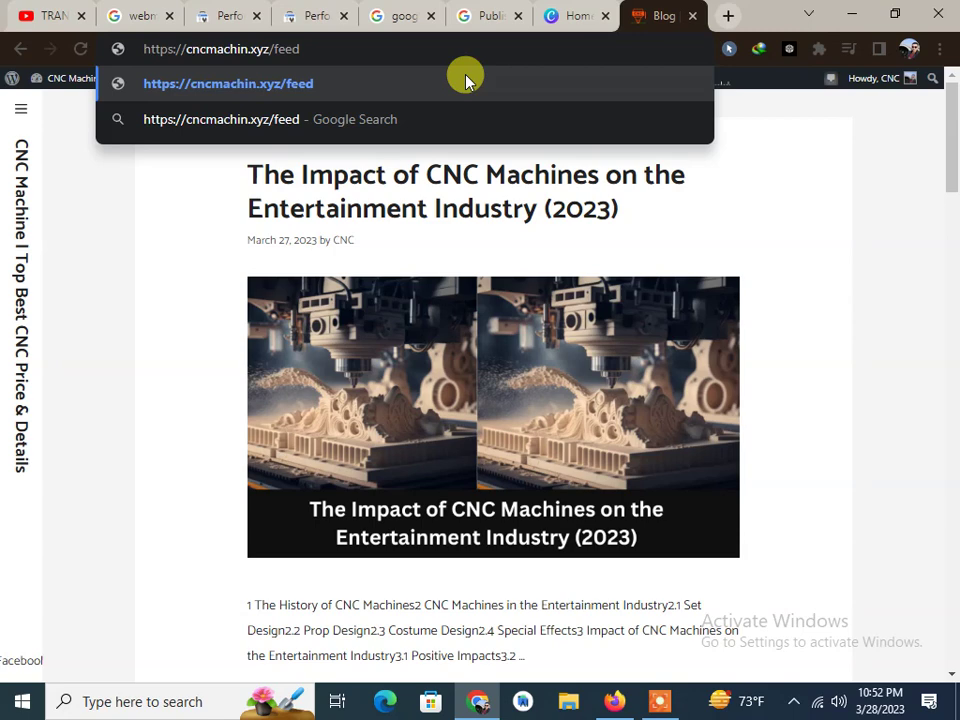
{"action": "key", "text": "Return"}
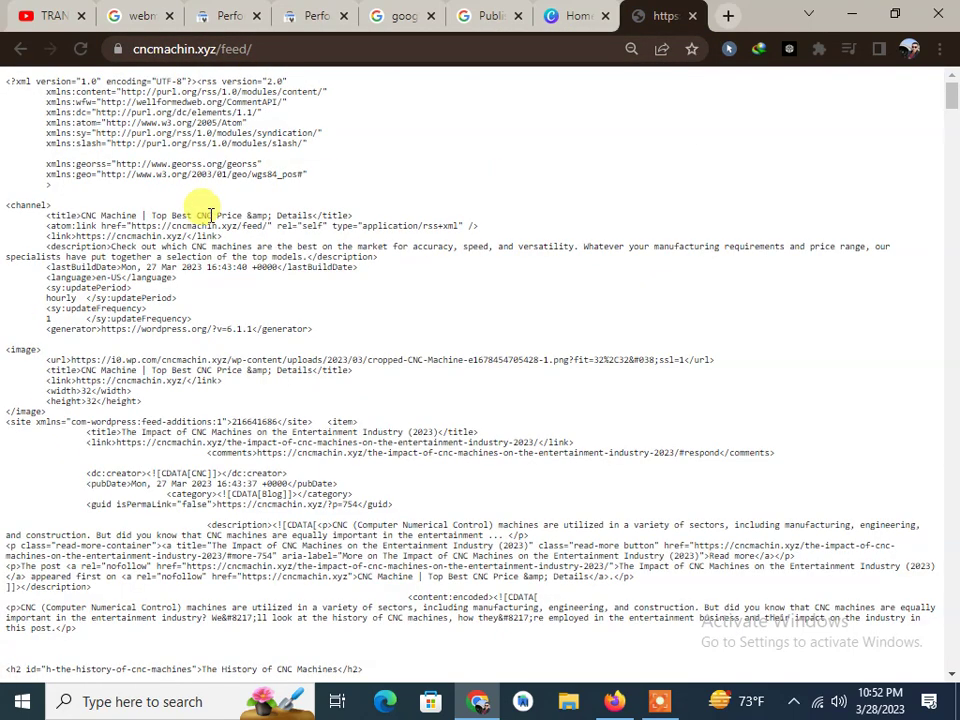
{"action": "left_click", "coordinate": [240, 48]}
{"action": "right_click", "coordinate": [250, 50]}
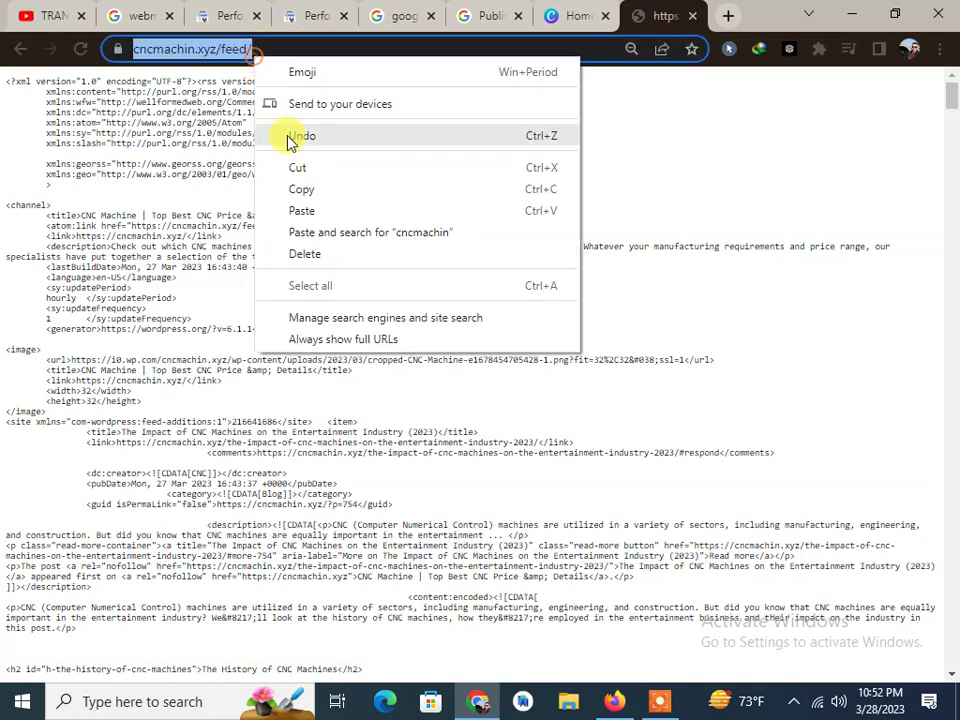
{"action": "left_click", "coordinate": [309, 189]}
Paste the feed address as the RSS URL and add the Best CNC Machine section.
{"action": "left_click", "coordinate": [570, 12]}
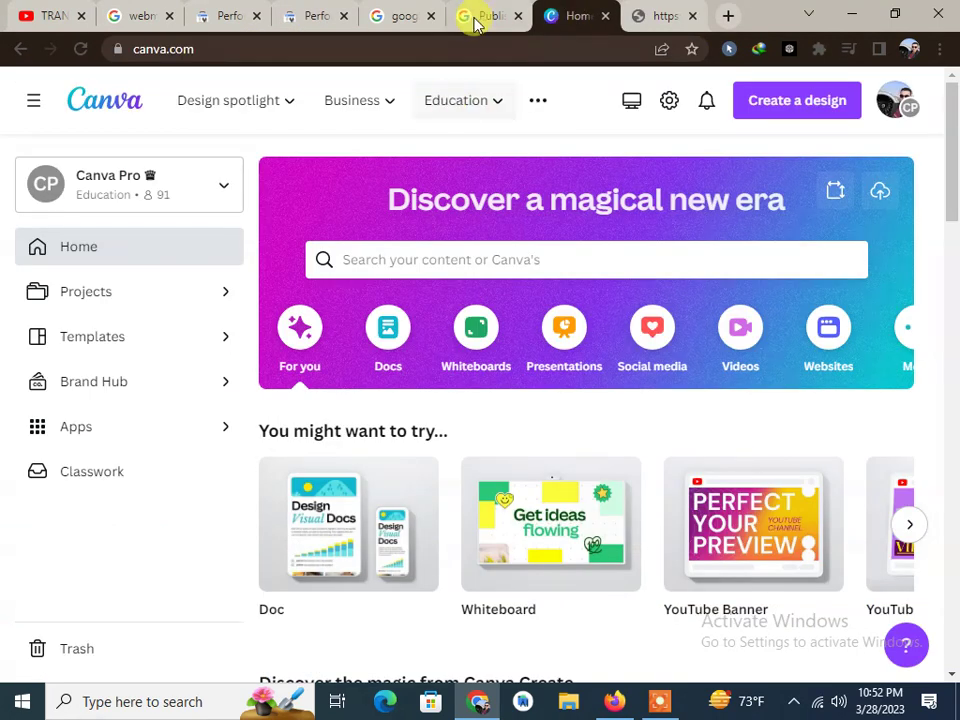
{"action": "left_click", "coordinate": [345, 15]}
{"action": "left_click", "coordinate": [462, 12]}
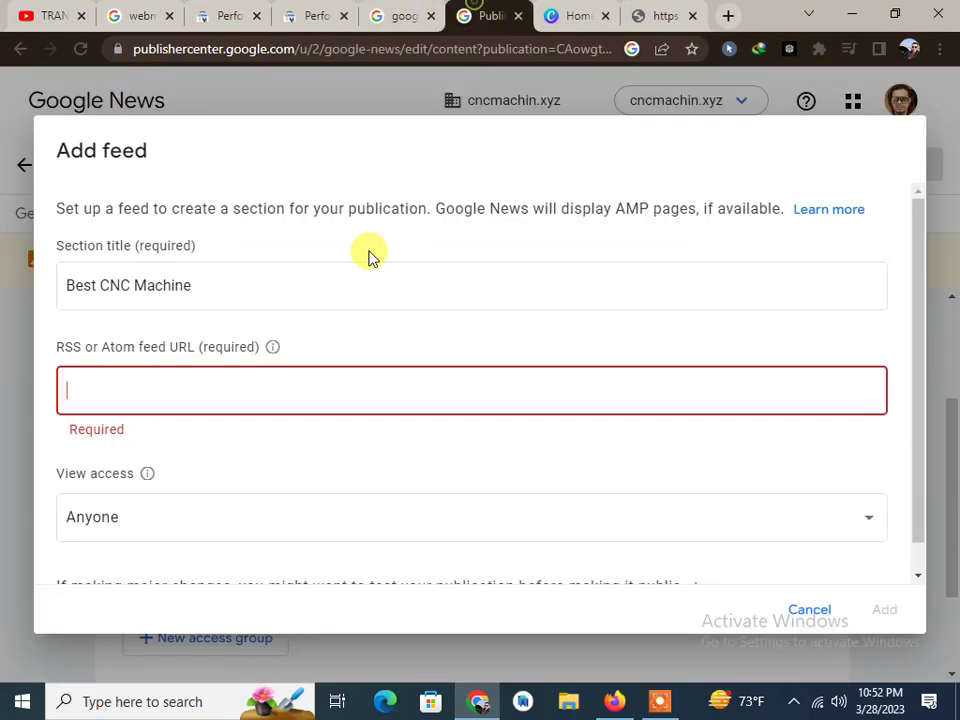
{"action": "right_click", "coordinate": [193, 383]}
{"action": "left_click", "coordinate": [196, 390]}
{"action": "right_click", "coordinate": [196, 390]}
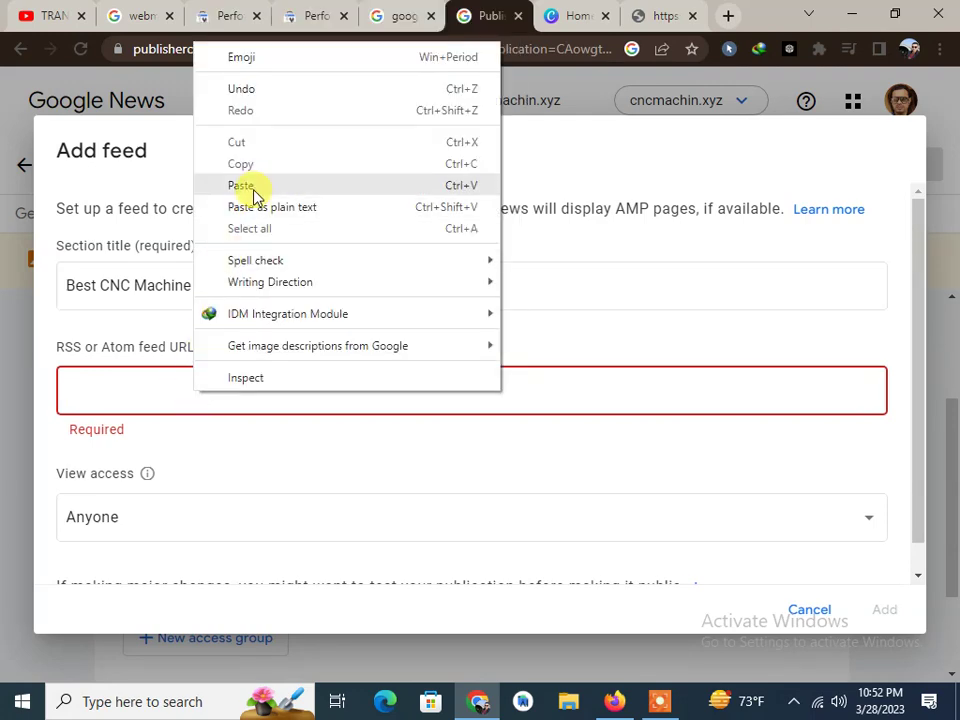
{"action": "left_click", "coordinate": [253, 185]}
{"action": "scroll", "coordinate": [352, 314], "scroll_direction": "down", "scroll_amount": 1}
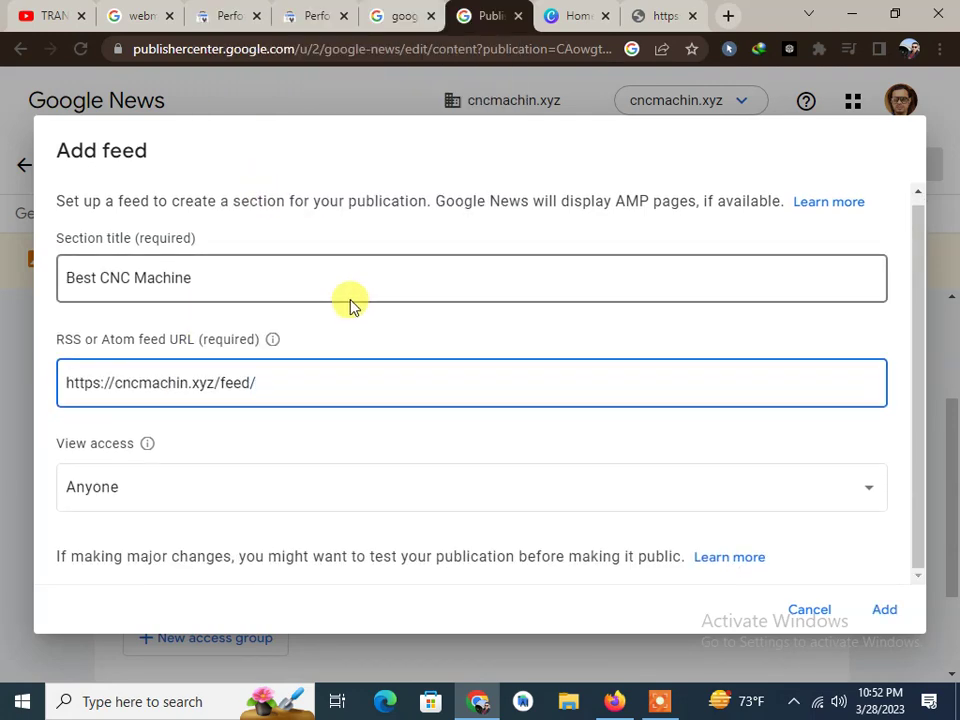
{"action": "left_click", "coordinate": [886, 610]}
Continue to review, save the publication, and open the missing primary language issue.
{"action": "scroll", "coordinate": [339, 371], "scroll_direction": "up", "scroll_amount": 1}
{"action": "scroll", "coordinate": [274, 439], "scroll_direction": "up", "scroll_amount": 1}
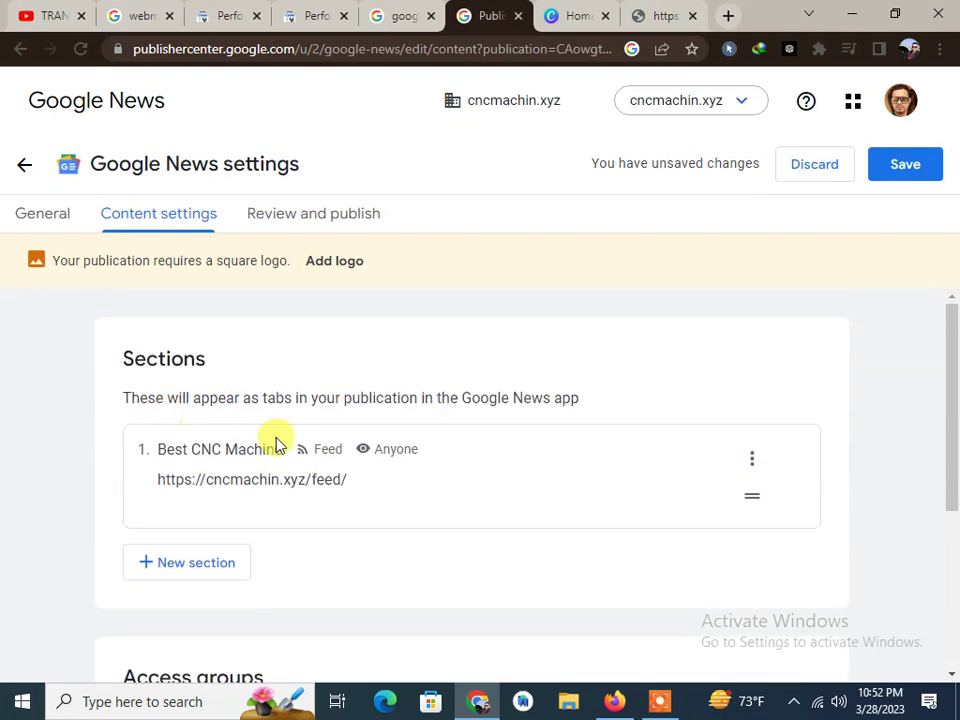
{"action": "scroll", "coordinate": [216, 497], "scroll_direction": "down", "scroll_amount": 3}
{"action": "left_click_drag", "start_coordinate": [240, 441], "coordinate": [300, 441]}
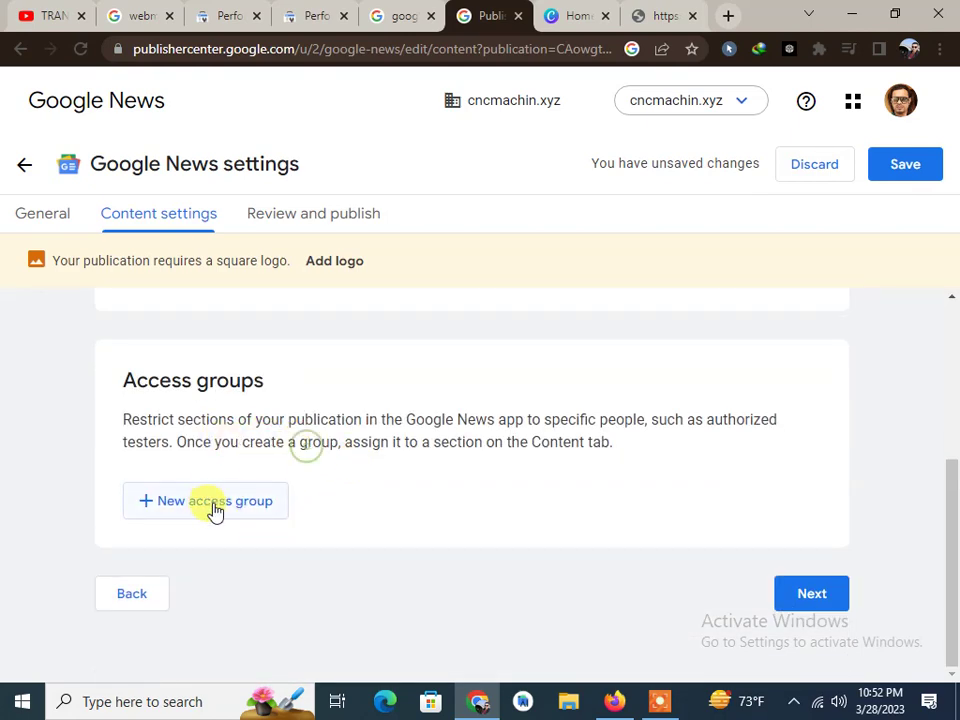
{"action": "left_click", "coordinate": [812, 593]}
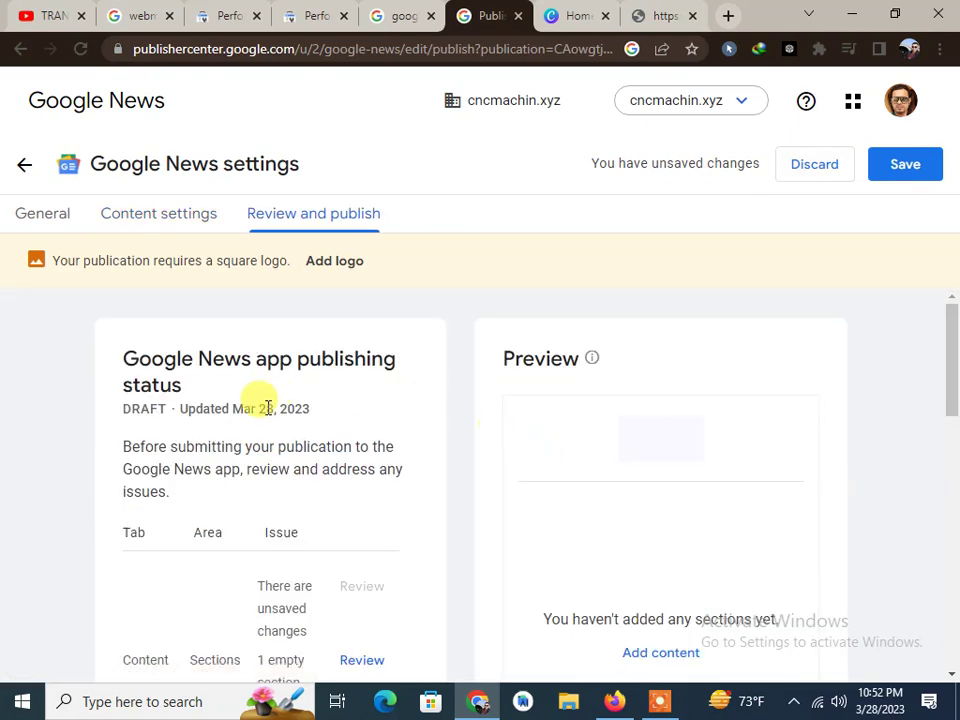
{"action": "scroll", "coordinate": [336, 398], "scroll_direction": "down", "scroll_amount": 3}
{"action": "scroll", "coordinate": [480, 455], "scroll_direction": "up", "scroll_amount": 2}
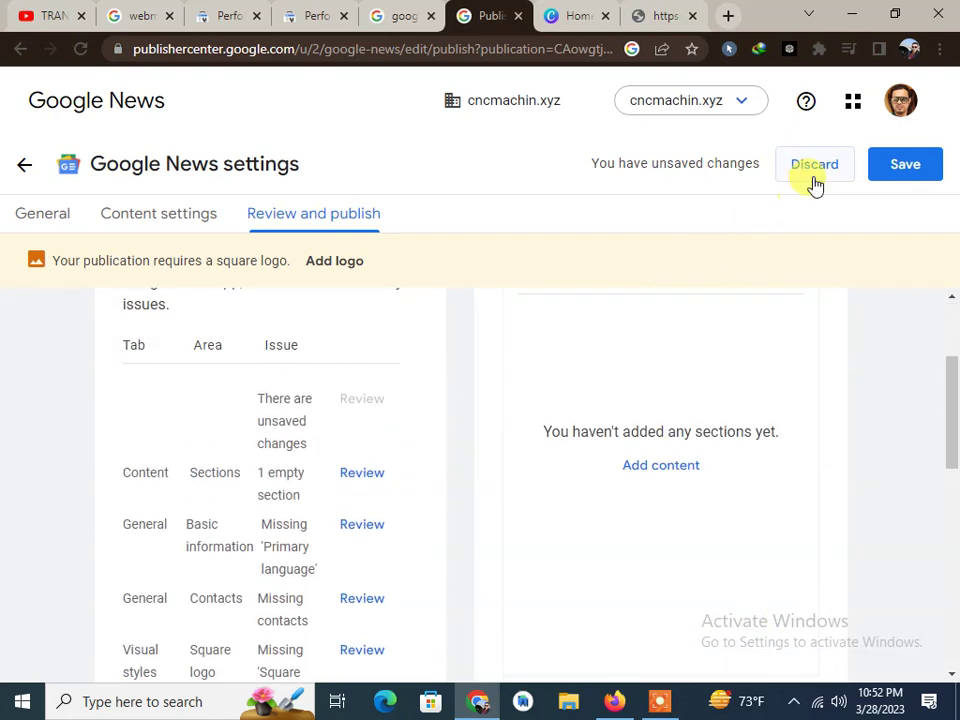
{"action": "left_click", "coordinate": [896, 168]}
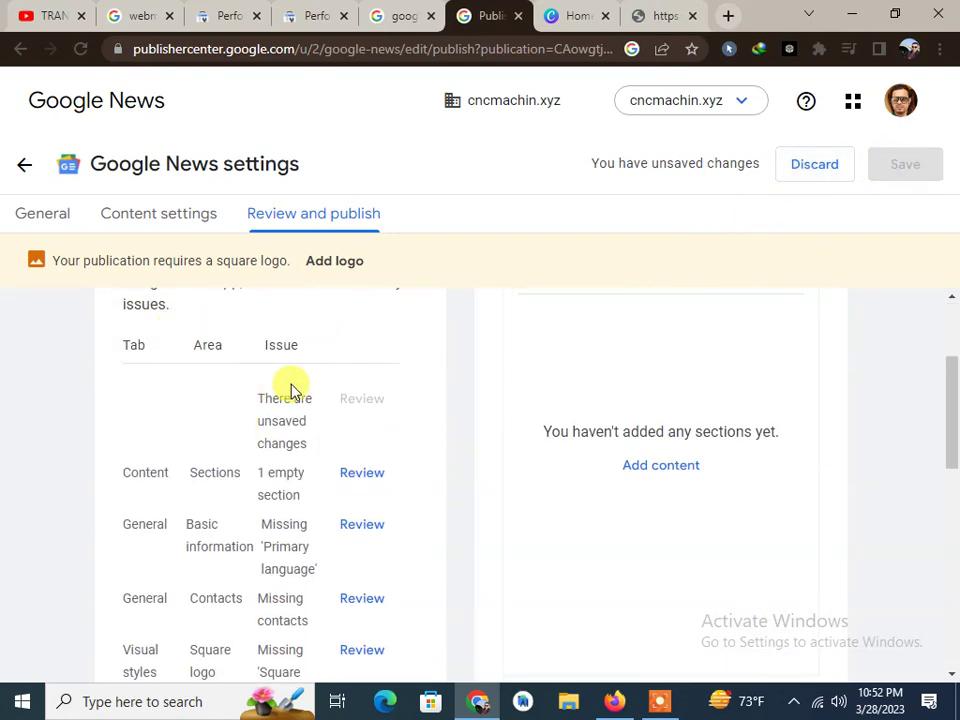
{"action": "scroll", "coordinate": [265, 408], "scroll_direction": "down", "scroll_amount": 1}
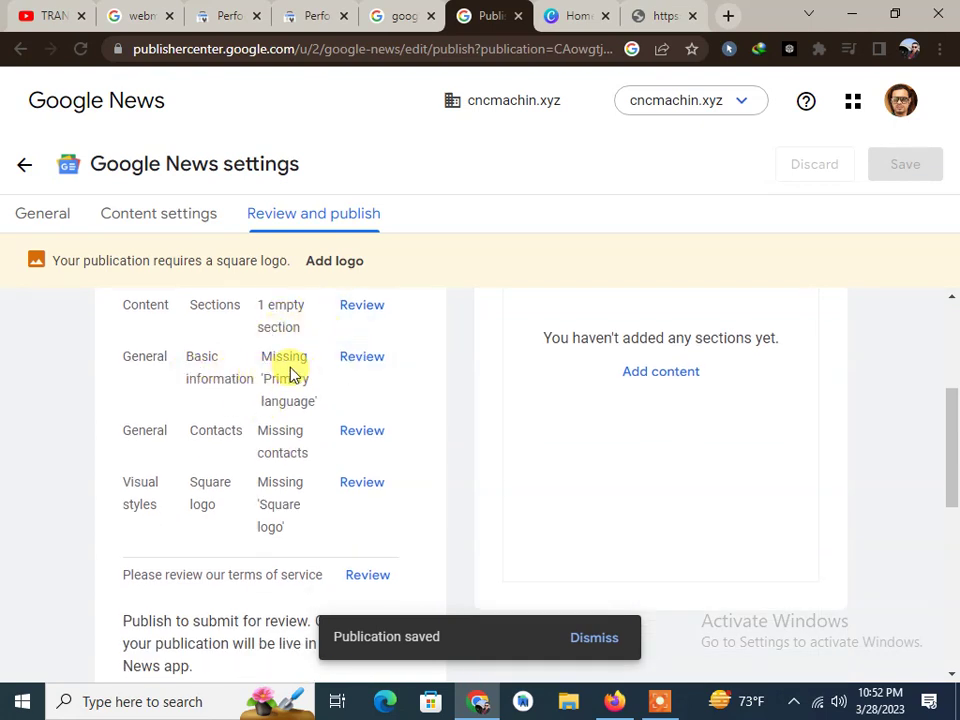
{"action": "left_click", "coordinate": [350, 363]}
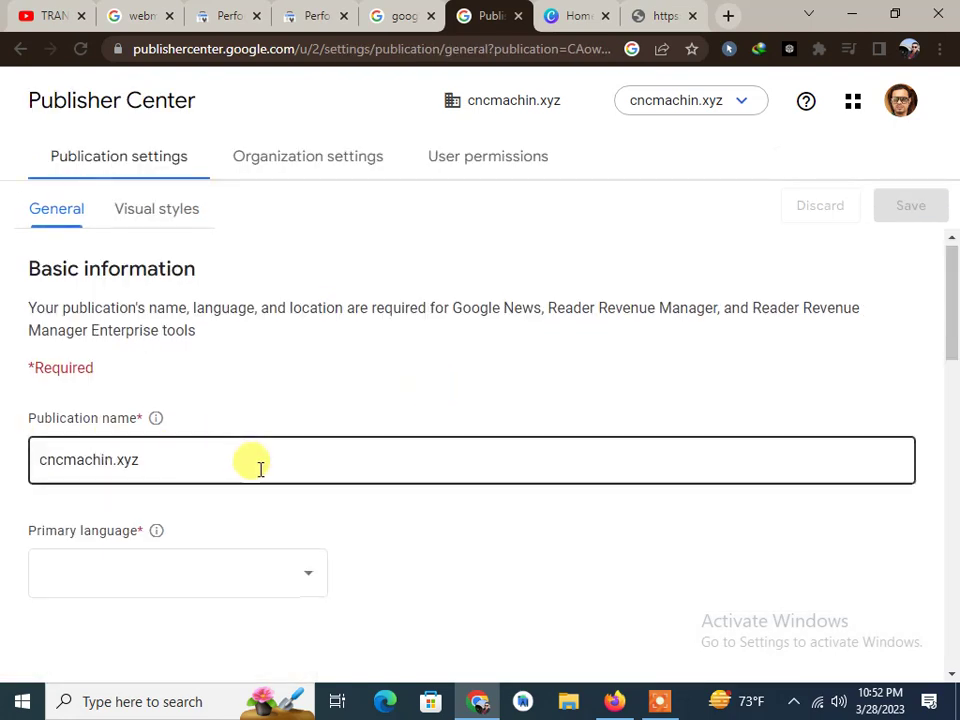
Choose English from the primary language list.
{"action": "scroll", "coordinate": [257, 467], "scroll_direction": "down", "scroll_amount": 2}
{"action": "left_click", "coordinate": [178, 395]}
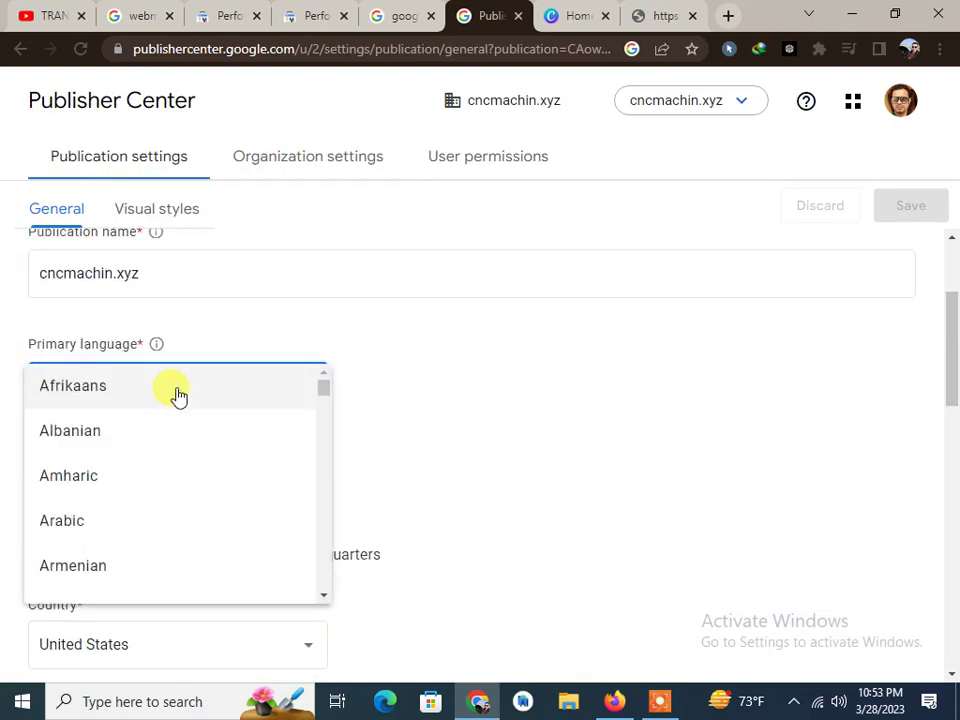
{"action": "scroll", "coordinate": [178, 395], "scroll_direction": "down", "scroll_amount": 1}
{"action": "scroll", "coordinate": [180, 396], "scroll_direction": "down", "scroll_amount": 1}
{"action": "scroll", "coordinate": [156, 454], "scroll_direction": "down", "scroll_amount": 1}
{"action": "scroll", "coordinate": [152, 471], "scroll_direction": "down", "scroll_amount": 2}
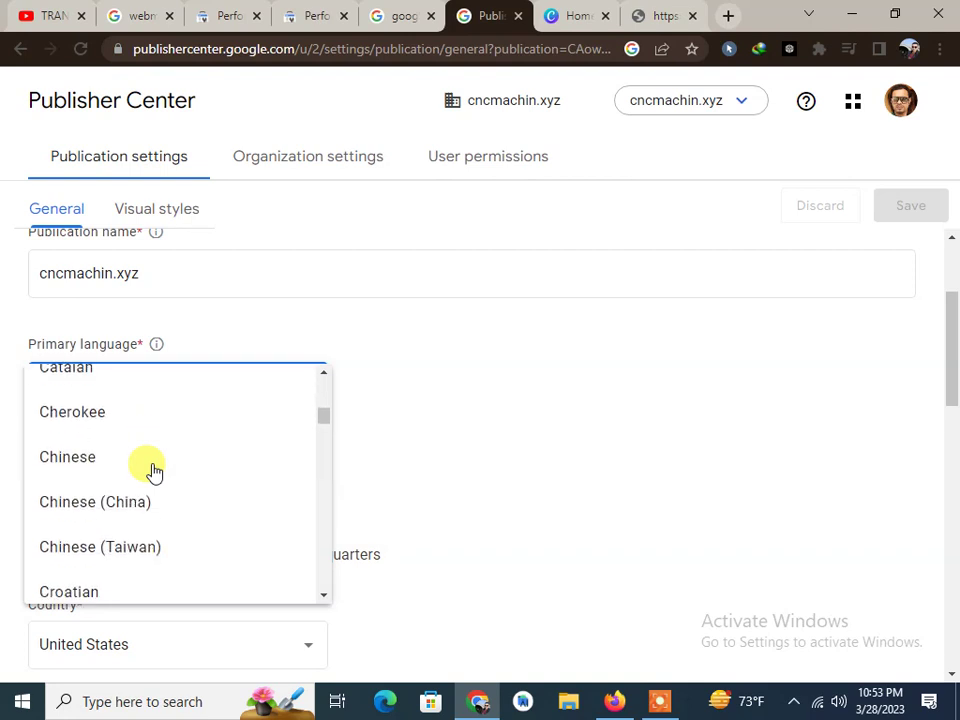
{"action": "scroll", "coordinate": [150, 471], "scroll_direction": "up", "scroll_amount": 5}
{"action": "scroll", "coordinate": [146, 443], "scroll_direction": "down", "scroll_amount": 3}
{"action": "scroll", "coordinate": [146, 446], "scroll_direction": "down", "scroll_amount": 3}
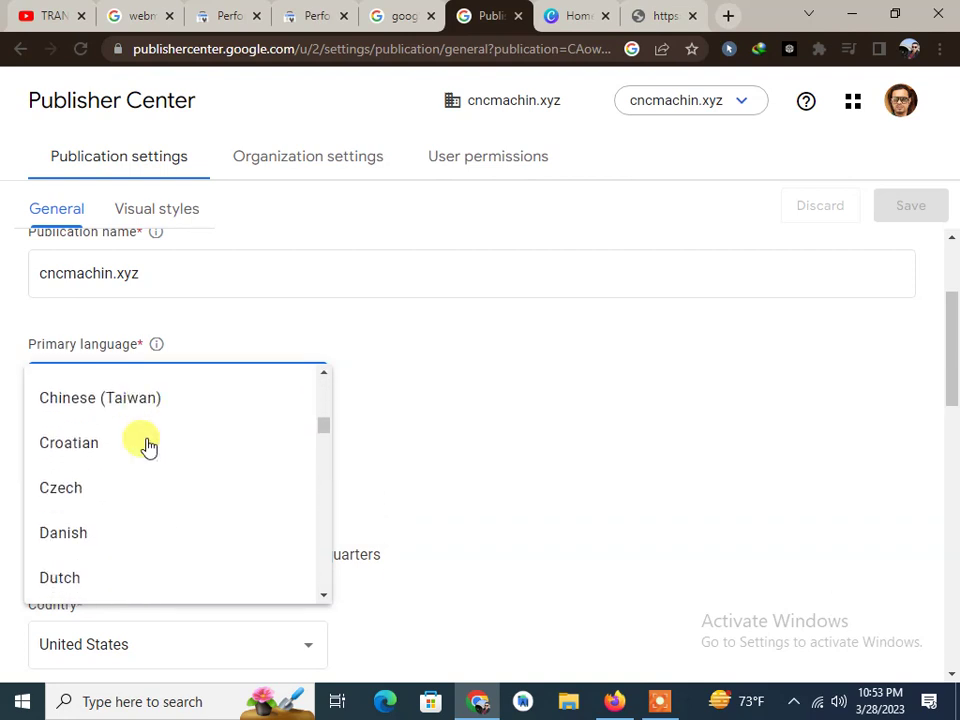
{"action": "scroll", "coordinate": [146, 446], "scroll_direction": "down", "scroll_amount": 3}
{"action": "scroll", "coordinate": [110, 425], "scroll_direction": "down", "scroll_amount": 2}
{"action": "left_click", "coordinate": [78, 395]}
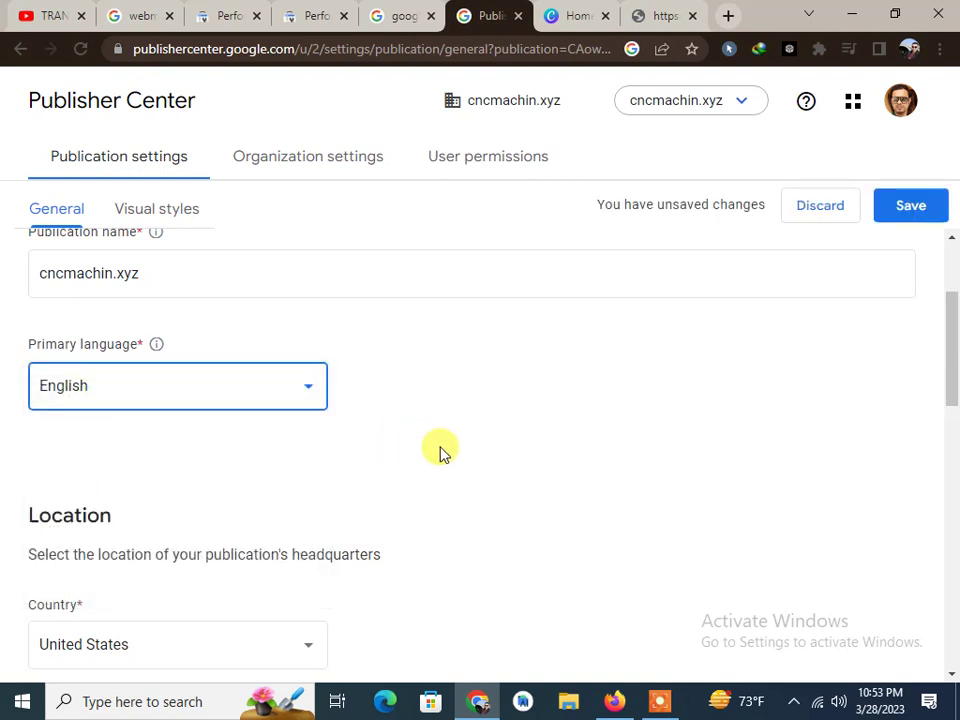
Save the basic information with English as the primary language.
{"action": "scroll", "coordinate": [440, 452], "scroll_direction": "down", "scroll_amount": 2}
{"action": "scroll", "coordinate": [225, 461], "scroll_direction": "down", "scroll_amount": 2}
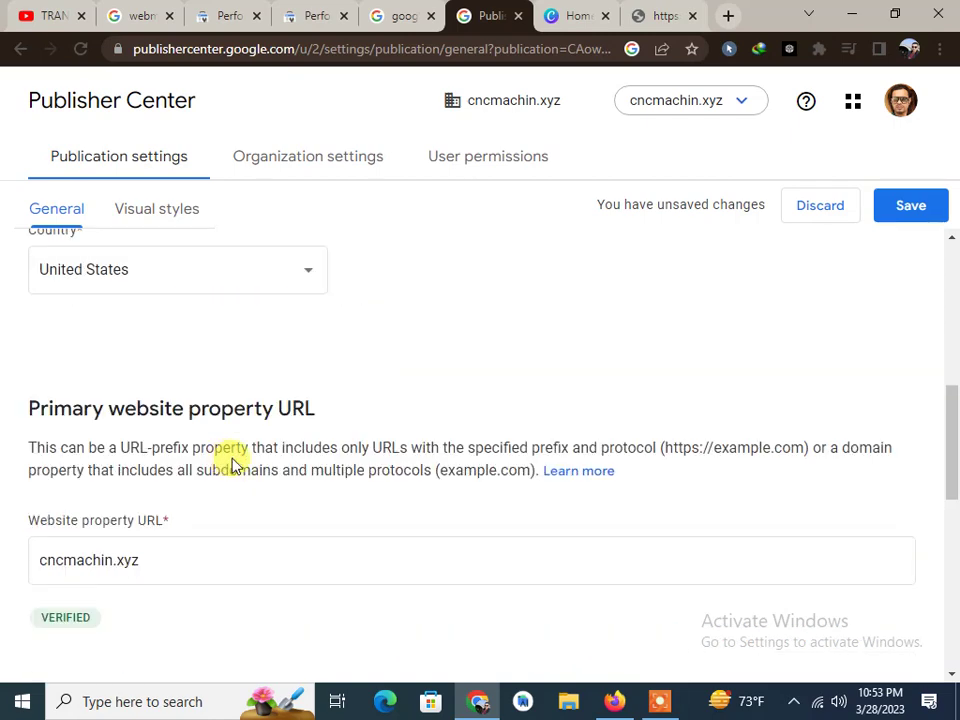
{"action": "scroll", "coordinate": [232, 465], "scroll_direction": "down", "scroll_amount": 2}
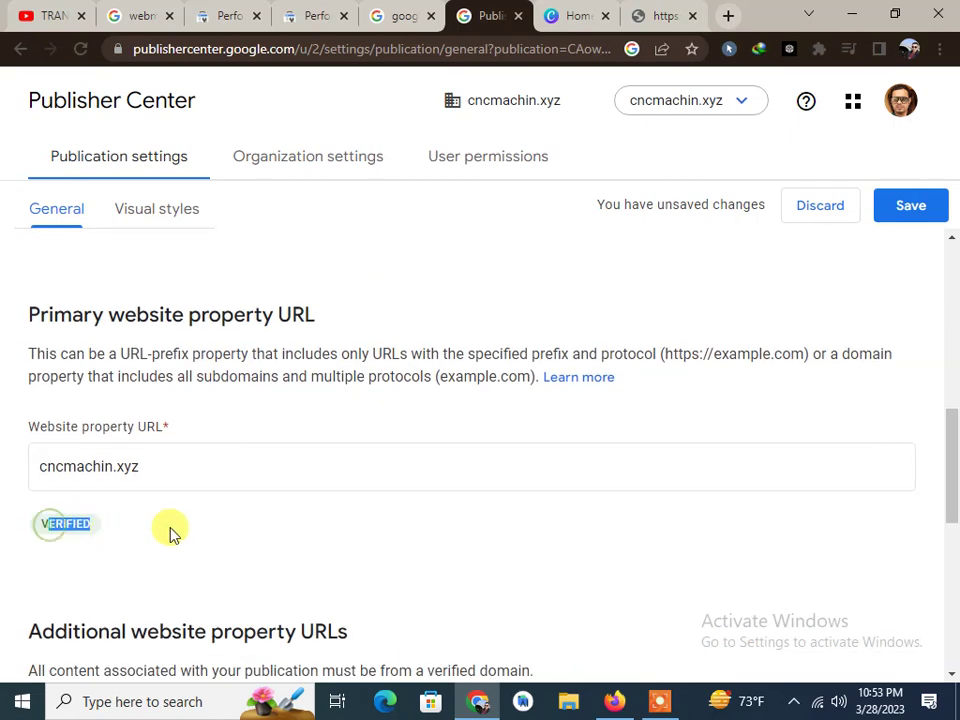
{"action": "scroll", "coordinate": [170, 533], "scroll_direction": "down", "scroll_amount": 5}
{"action": "scroll", "coordinate": [700, 300], "scroll_direction": "up", "scroll_amount": 7}
{"action": "left_click", "coordinate": [905, 210]}
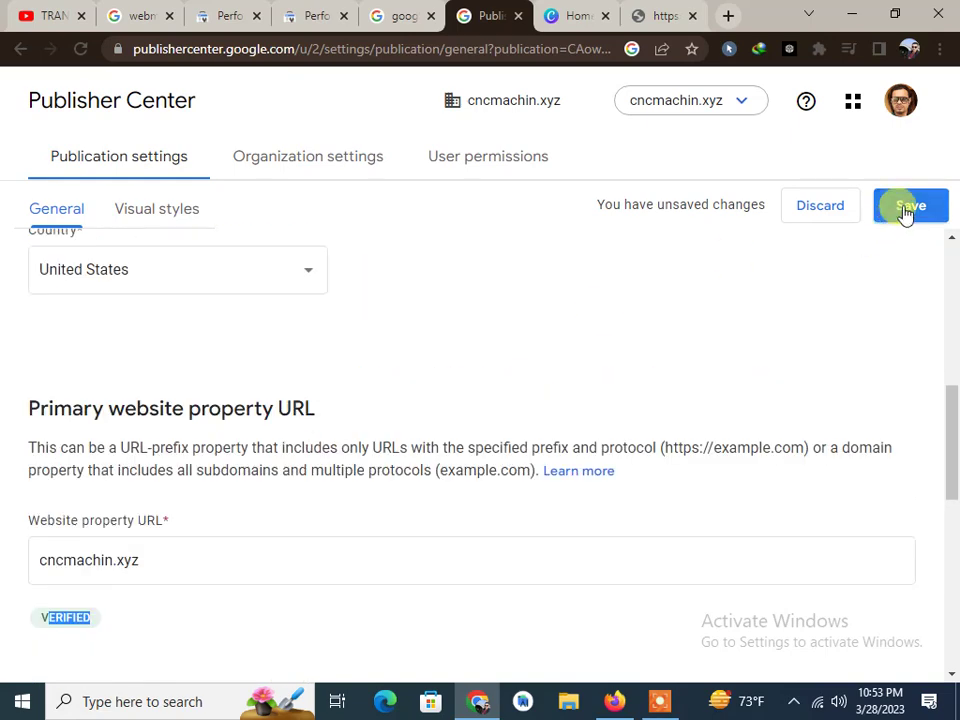
{"action": "scroll", "coordinate": [281, 369], "scroll_direction": "up", "scroll_amount": 3}
{"action": "scroll", "coordinate": [306, 339], "scroll_direction": "up", "scroll_amount": 1}
{"action": "scroll", "coordinate": [285, 320], "scroll_direction": "up", "scroll_amount": 1}
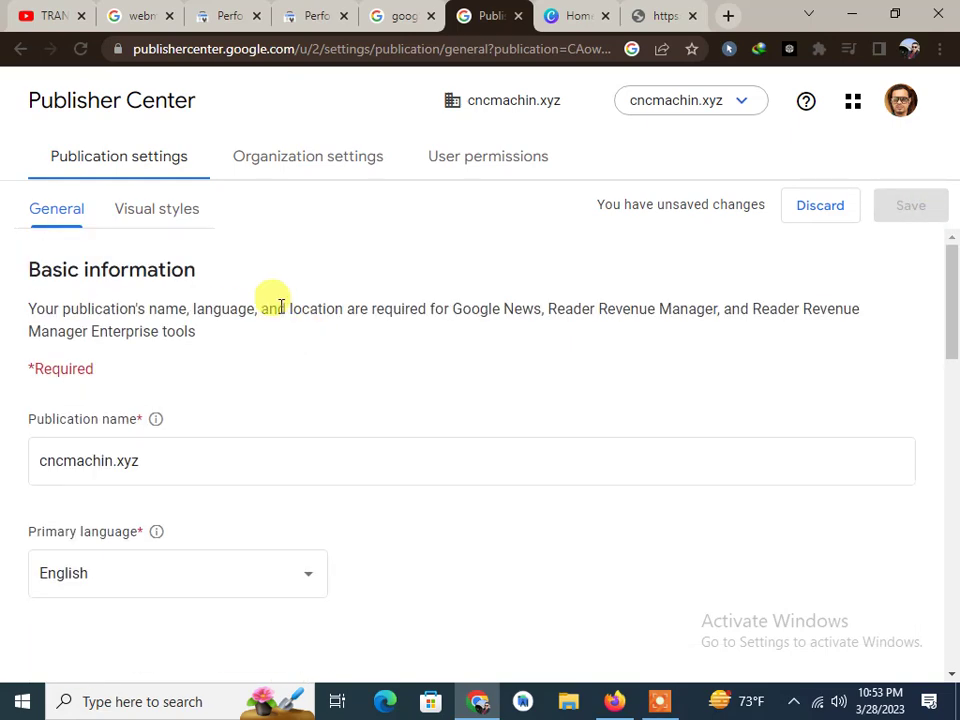
{"action": "left_click_drag", "start_coordinate": [91, 331], "coordinate": [231, 332]}
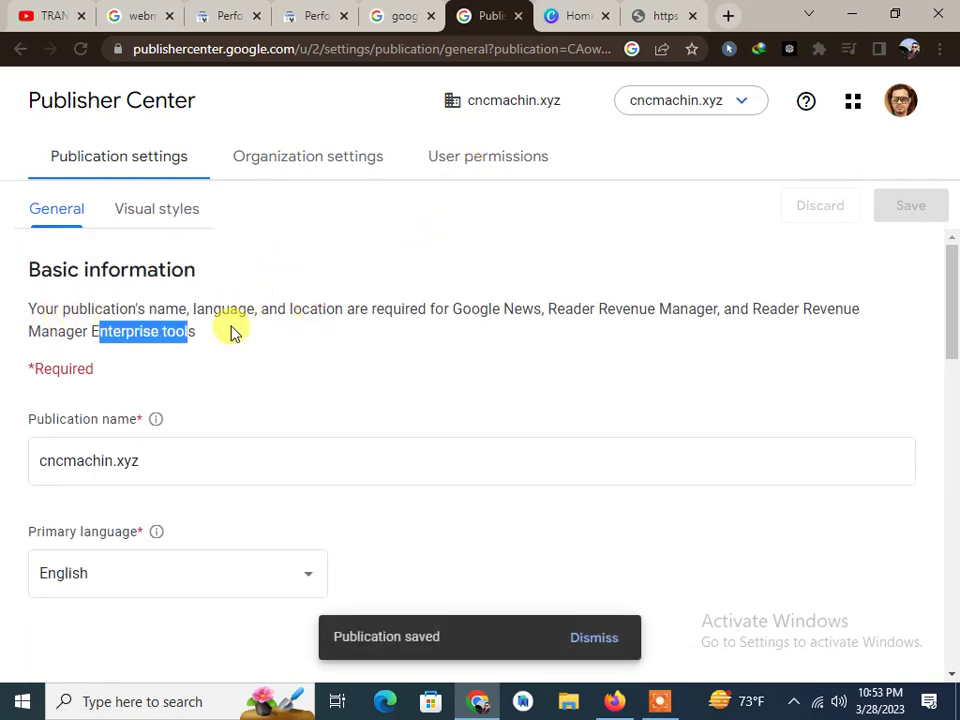
{"action": "left_click", "coordinate": [236, 326]}
Read the square logo format and dimension guidelines in Visual styles, then view the cncmachin.xyz RSS feed.
{"action": "left_click", "coordinate": [154, 208]}
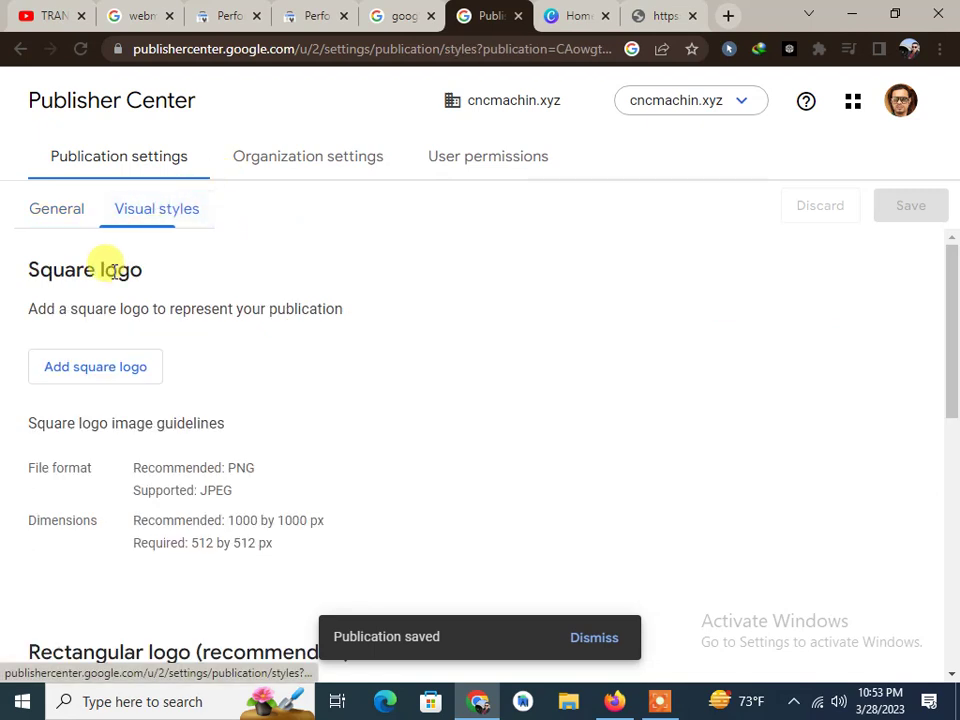
{"action": "left_click_drag", "start_coordinate": [127, 467], "coordinate": [229, 455]}
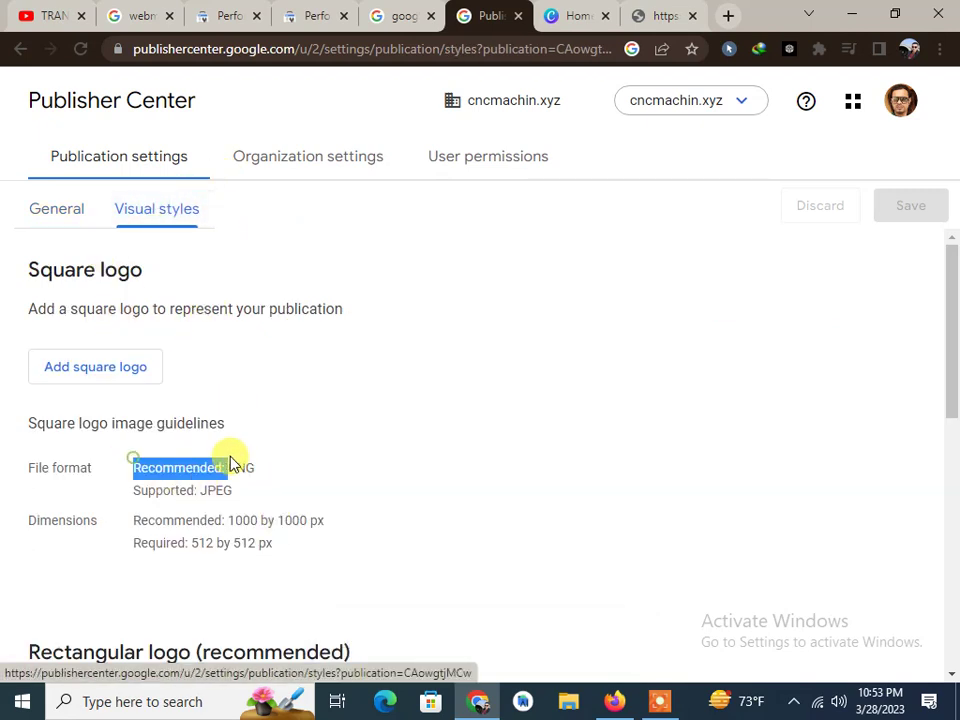
{"action": "left_click", "coordinate": [229, 455]}
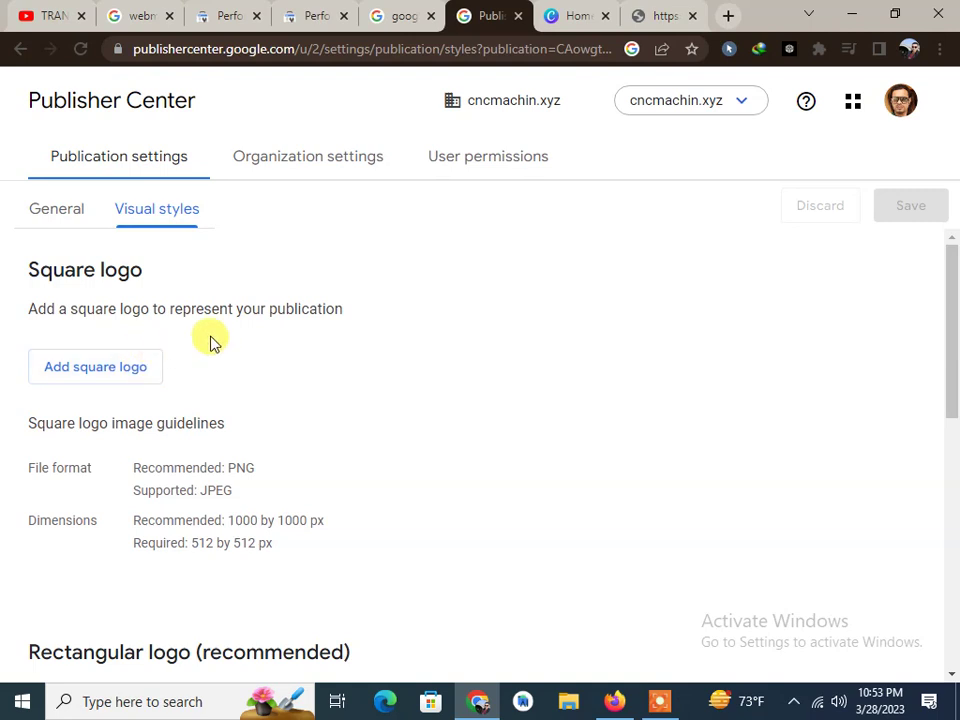
{"action": "left_click", "coordinate": [269, 520]}
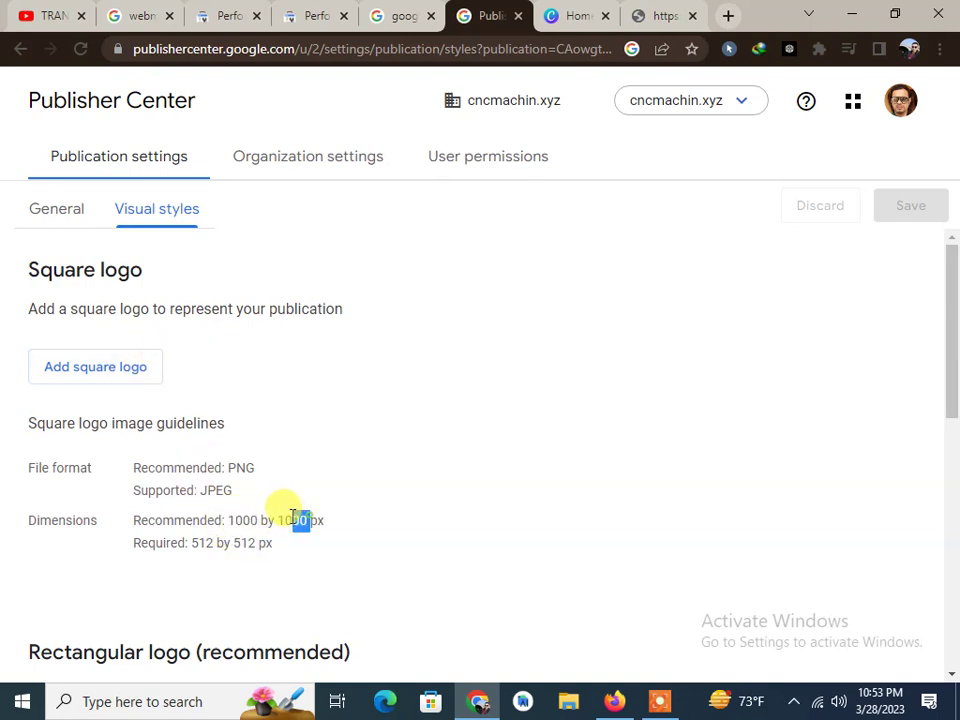
{"action": "left_click", "coordinate": [662, 12]}
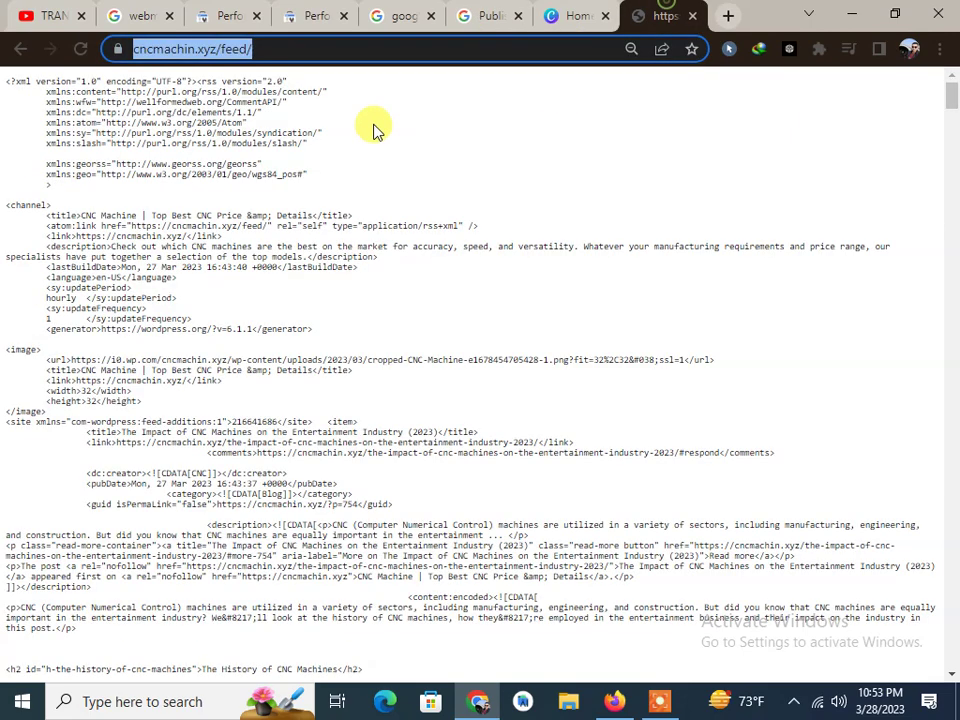
Browse Canva's list of design types to create, then close the list.
{"action": "left_click", "coordinate": [570, 15]}
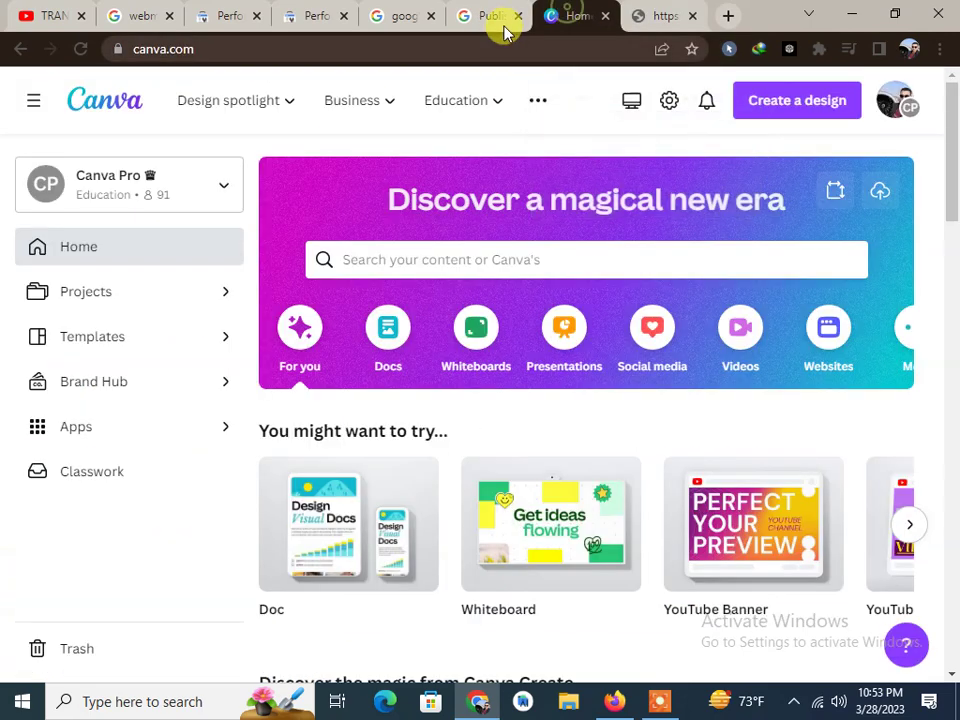
{"action": "left_click", "coordinate": [772, 104]}
{"action": "scroll", "coordinate": [705, 354], "scroll_direction": "down", "scroll_amount": 2}
{"action": "scroll", "coordinate": [650, 446], "scroll_direction": "down", "scroll_amount": 2}
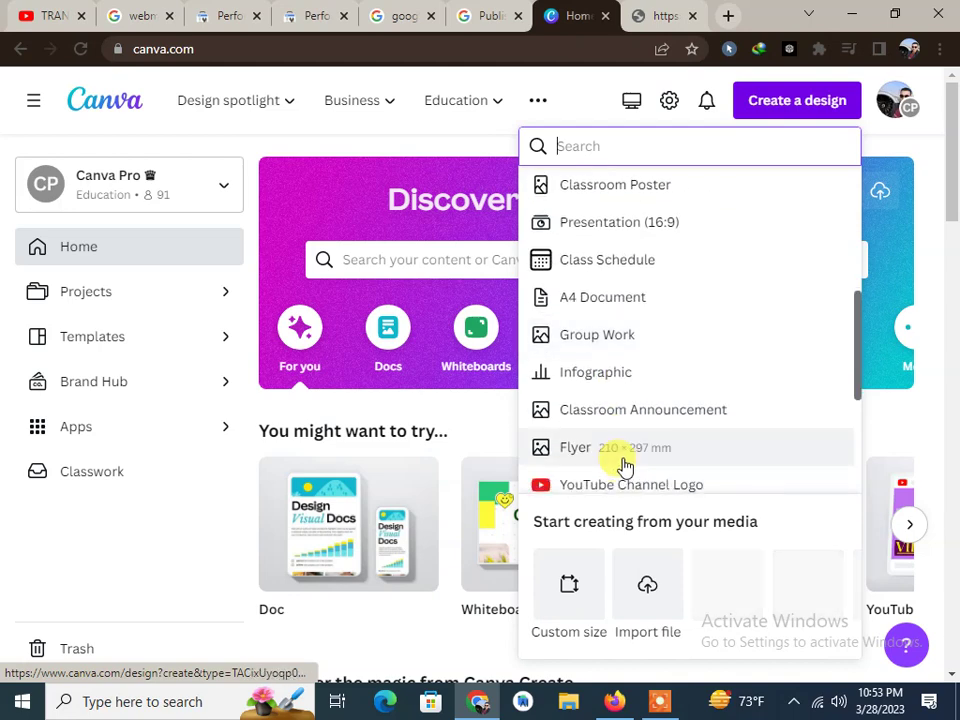
{"action": "scroll", "coordinate": [622, 460], "scroll_direction": "down", "scroll_amount": 3}
{"action": "scroll", "coordinate": [618, 448], "scroll_direction": "down", "scroll_amount": 1}
{"action": "scroll", "coordinate": [600, 440], "scroll_direction": "down", "scroll_amount": 1}
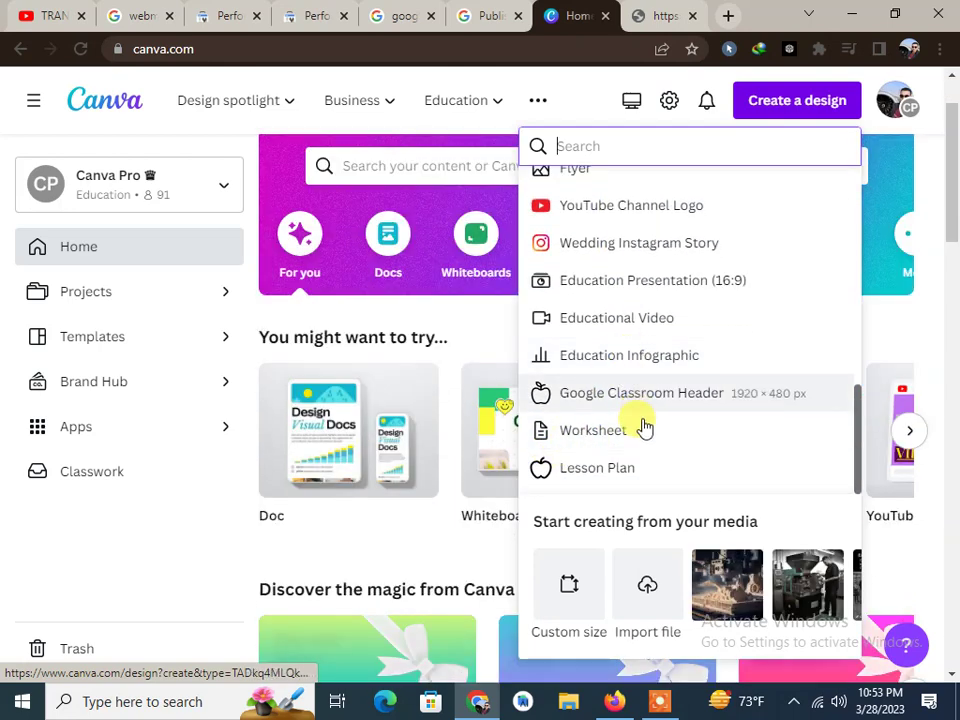
{"action": "scroll", "coordinate": [600, 300], "scroll_direction": "up", "scroll_amount": 5}
{"action": "scroll", "coordinate": [578, 99], "scroll_direction": "up", "scroll_amount": 1}
{"action": "left_click", "coordinate": [574, 90]}
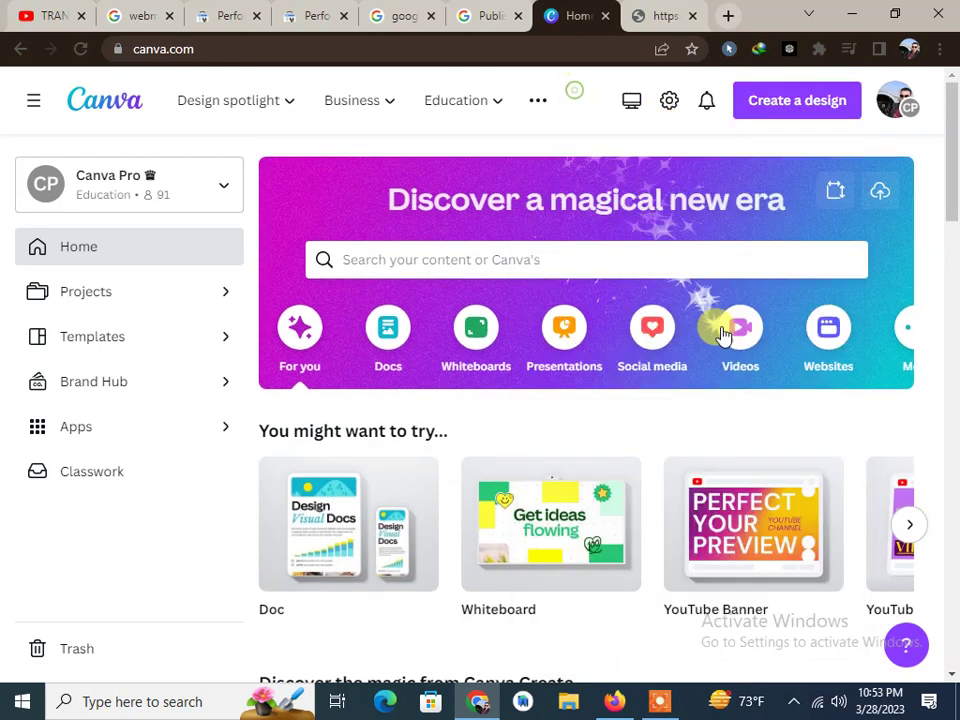
Enter a custom design size with a width of 1000 px.
{"action": "left_click", "coordinate": [831, 200]}
{"action": "left_click", "coordinate": [578, 280]}
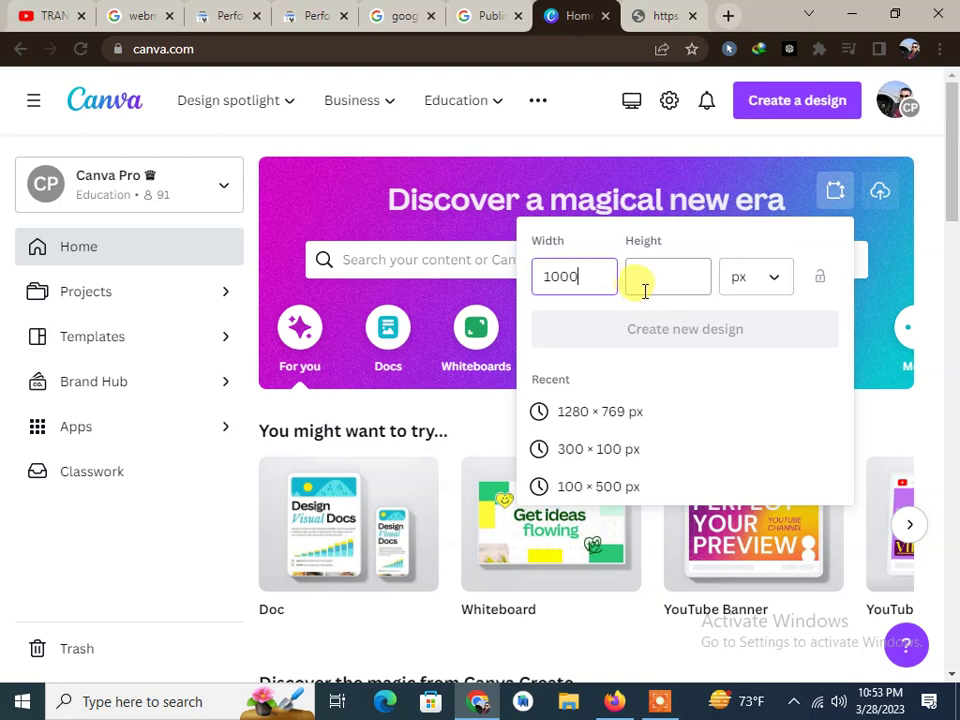
{"action": "type", "text": "00"}
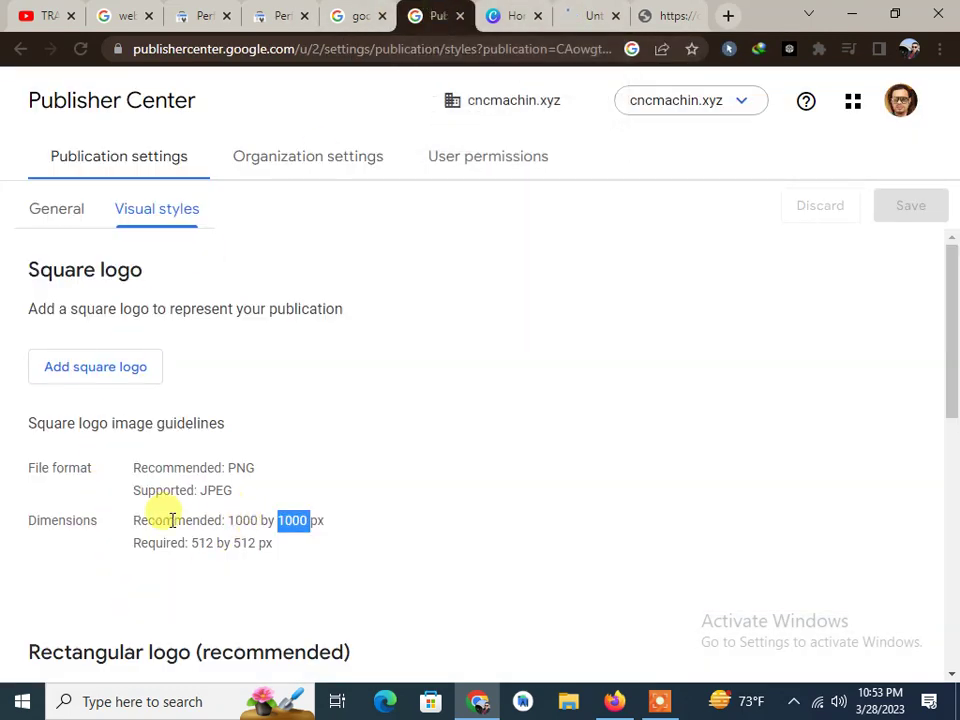
Check the 1000 px square logo size and the rectangular logo's 400 px width and 20 px height.
{"action": "left_click_drag", "start_coordinate": [206, 520], "coordinate": [253, 515]}
{"action": "left_click", "coordinate": [253, 515]}
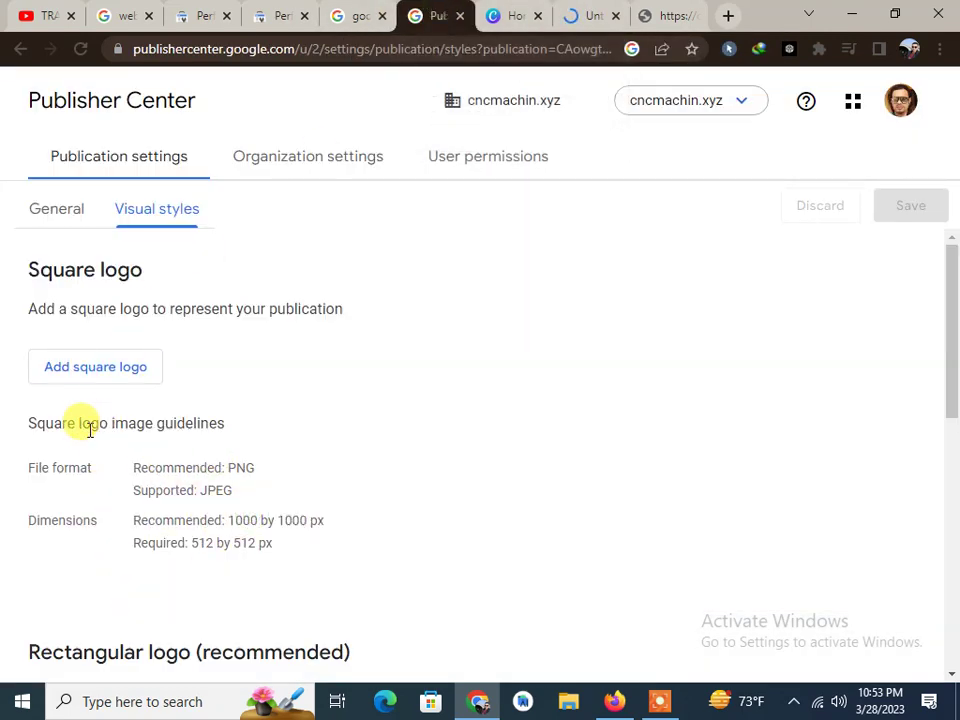
{"action": "scroll", "coordinate": [183, 476], "scroll_direction": "down", "scroll_amount": 2}
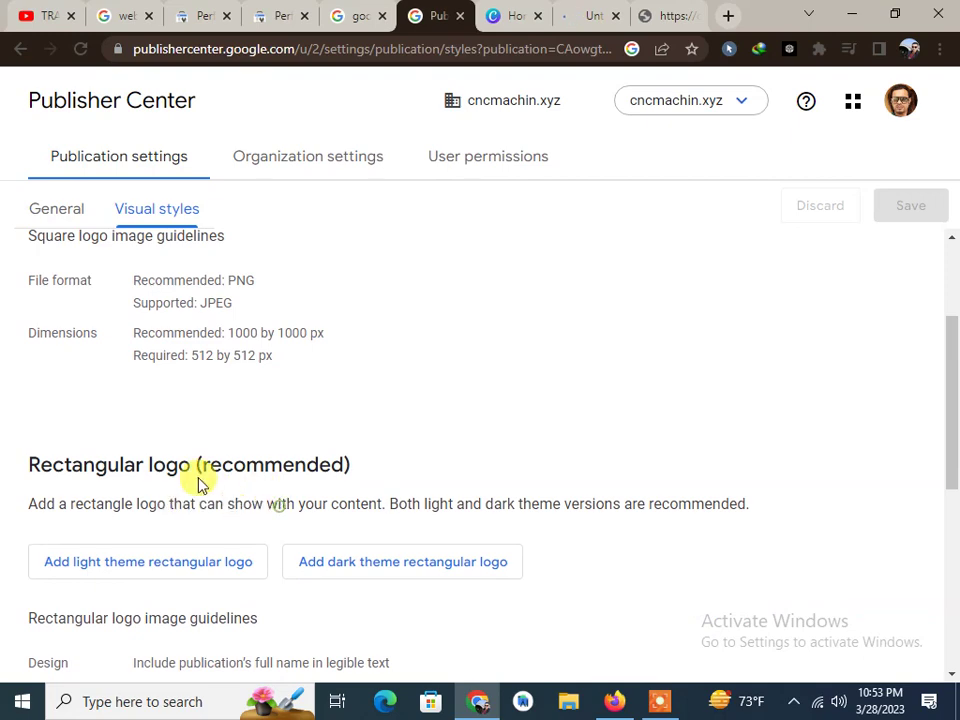
{"action": "left_click_drag", "start_coordinate": [137, 462], "coordinate": [220, 450]}
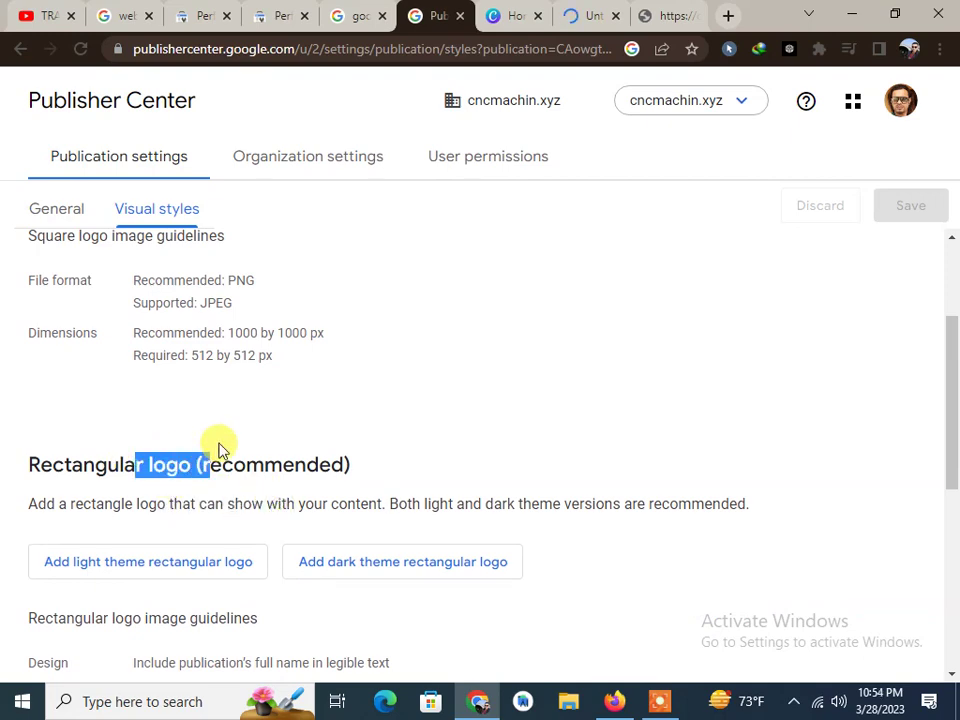
{"action": "scroll", "coordinate": [155, 490], "scroll_direction": "down", "scroll_amount": 4}
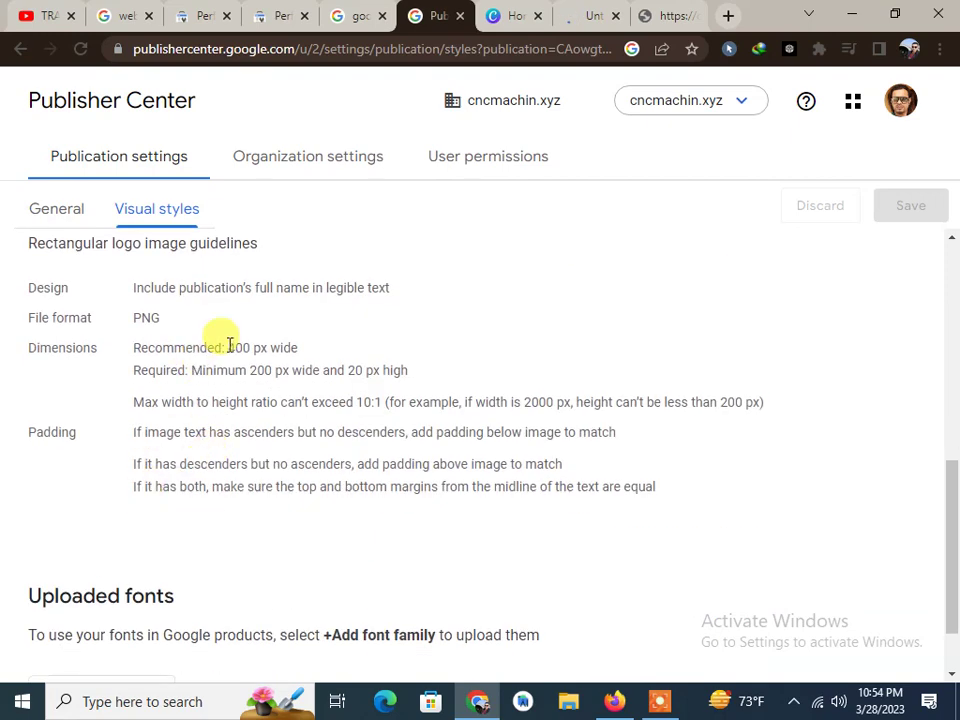
{"action": "left_click_drag", "start_coordinate": [247, 372], "coordinate": [300, 360]}
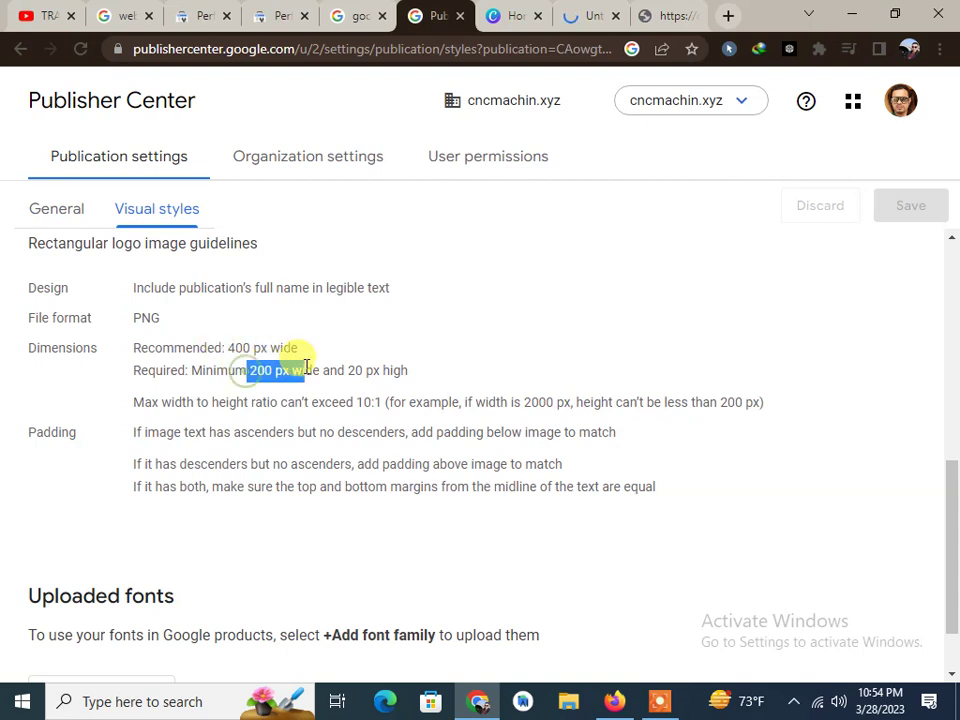
{"action": "left_click_drag", "start_coordinate": [216, 340], "coordinate": [289, 344]}
{"action": "left_click", "coordinate": [226, 368]}
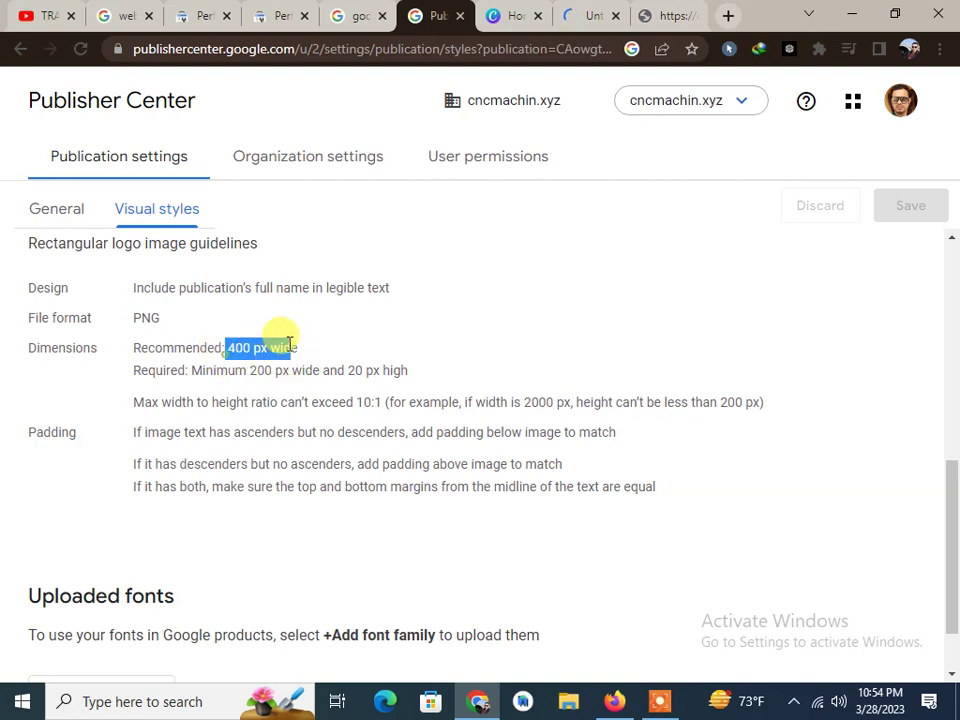
{"action": "left_click", "coordinate": [240, 370]}
{"action": "left_click_drag", "start_coordinate": [338, 370], "coordinate": [370, 370]}
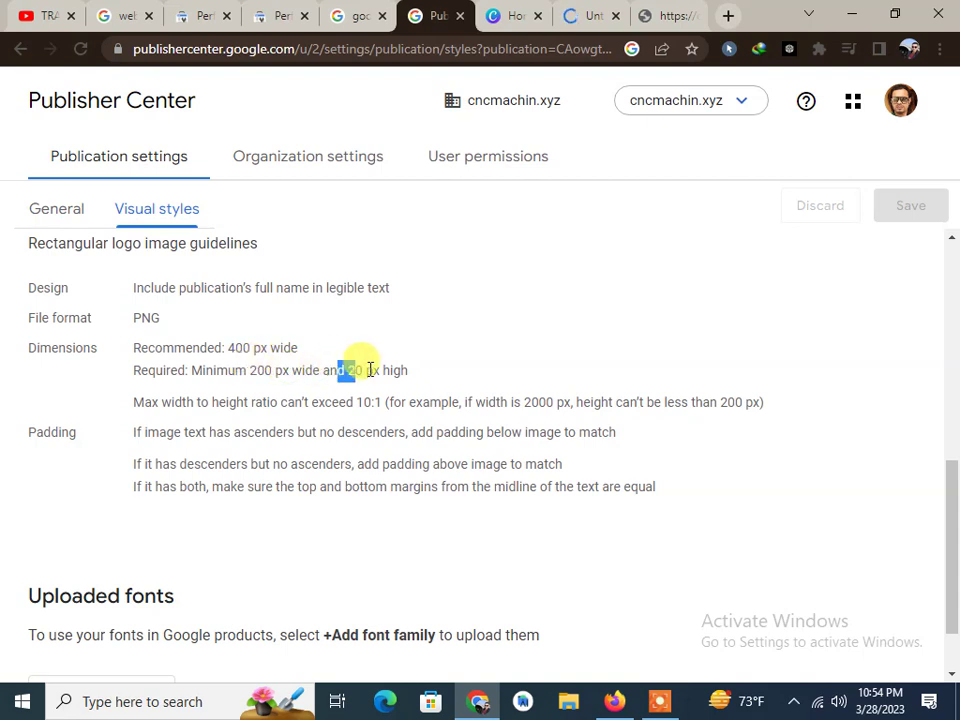
{"action": "left_click", "coordinate": [592, 15]}
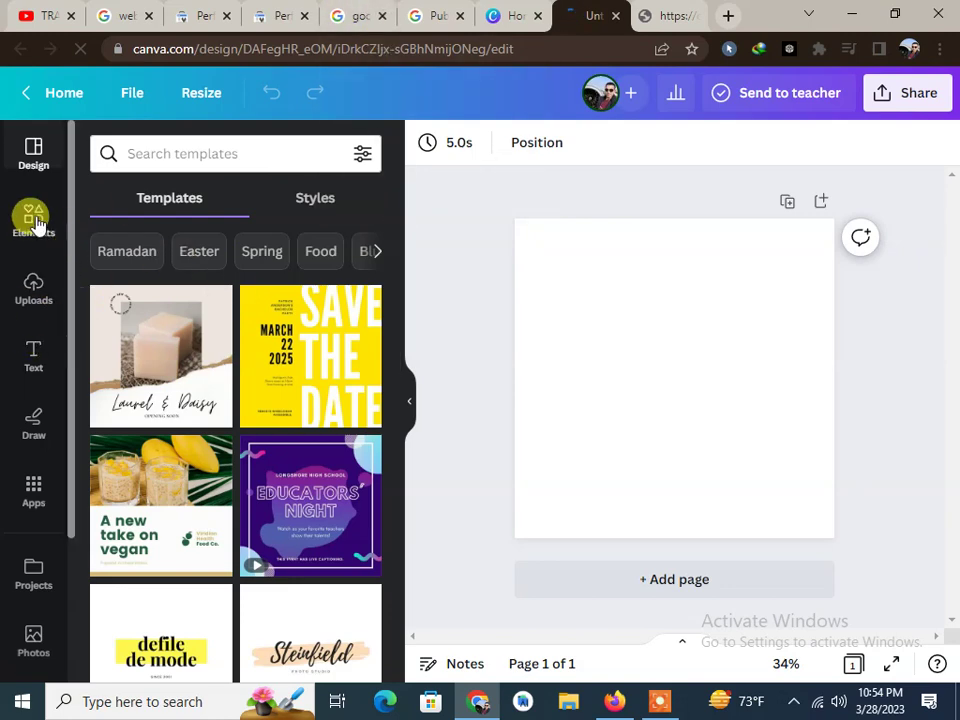
Show Canva's uploaded images, browsing Downloads in the file picker and cancelling without uploading.
{"action": "left_click", "coordinate": [34, 290]}
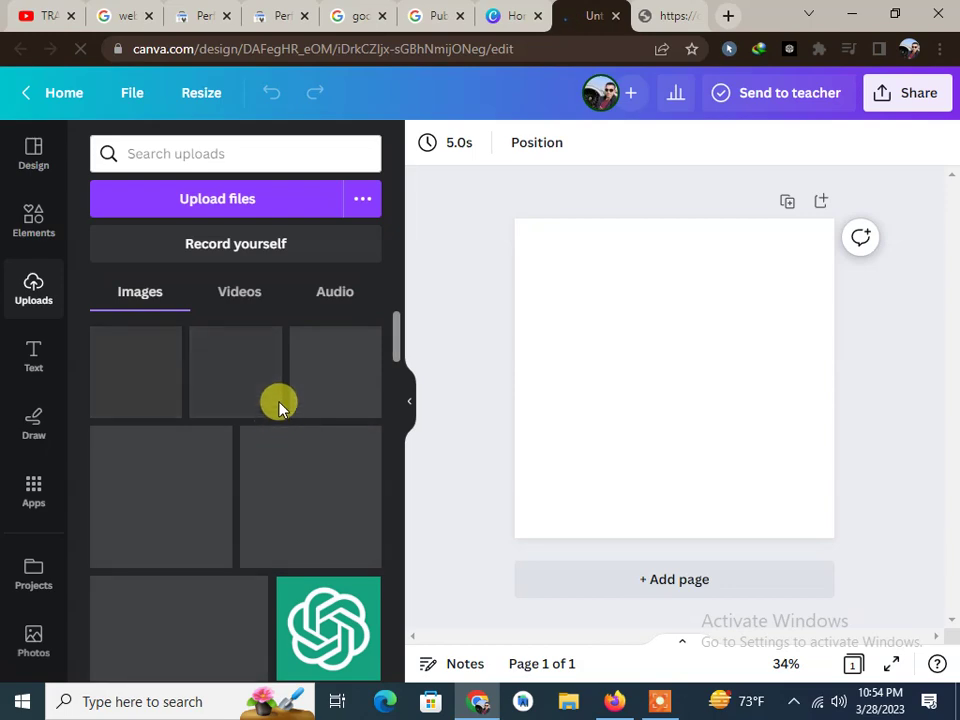
{"action": "left_click", "coordinate": [247, 202]}
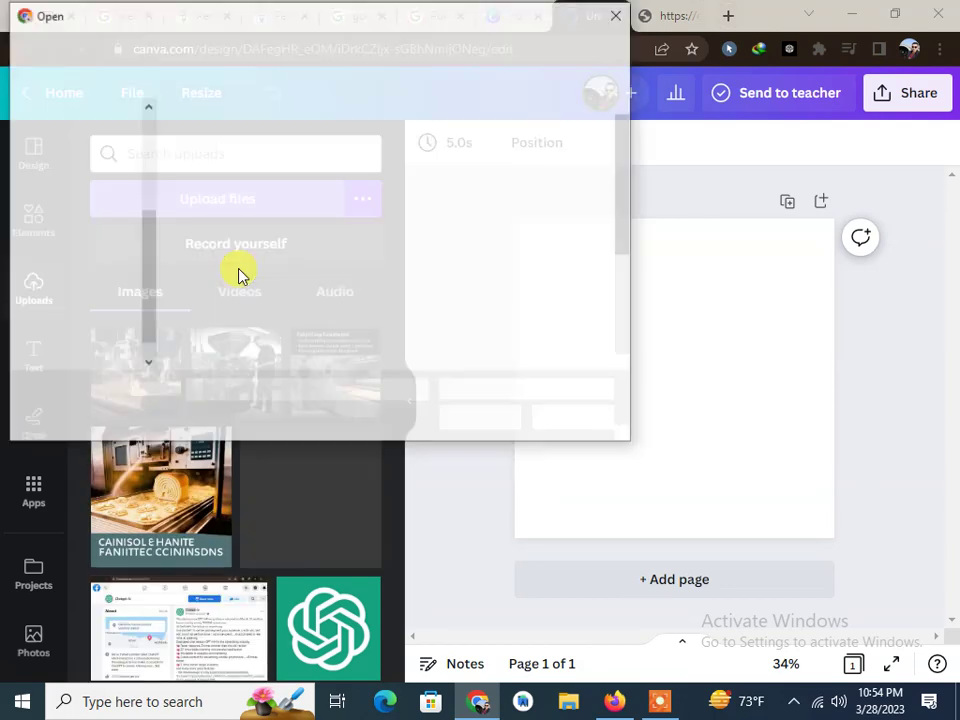
{"action": "scroll", "coordinate": [521, 129], "scroll_direction": "down", "scroll_amount": 5}
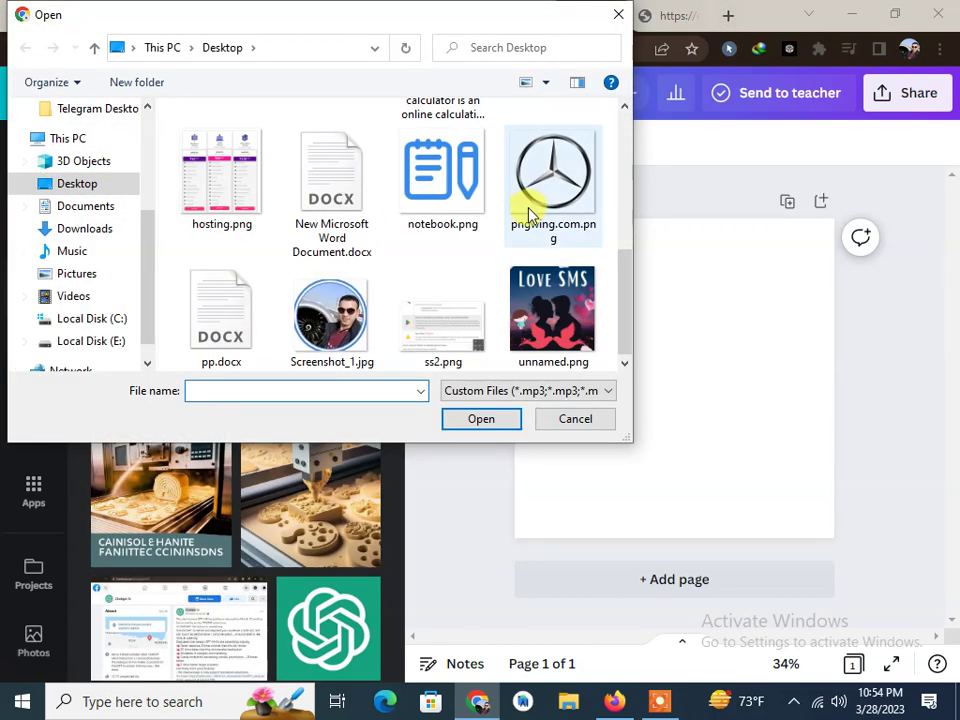
{"action": "scroll", "coordinate": [95, 228], "scroll_direction": "up", "scroll_amount": 2}
{"action": "left_click", "coordinate": [82, 318]}
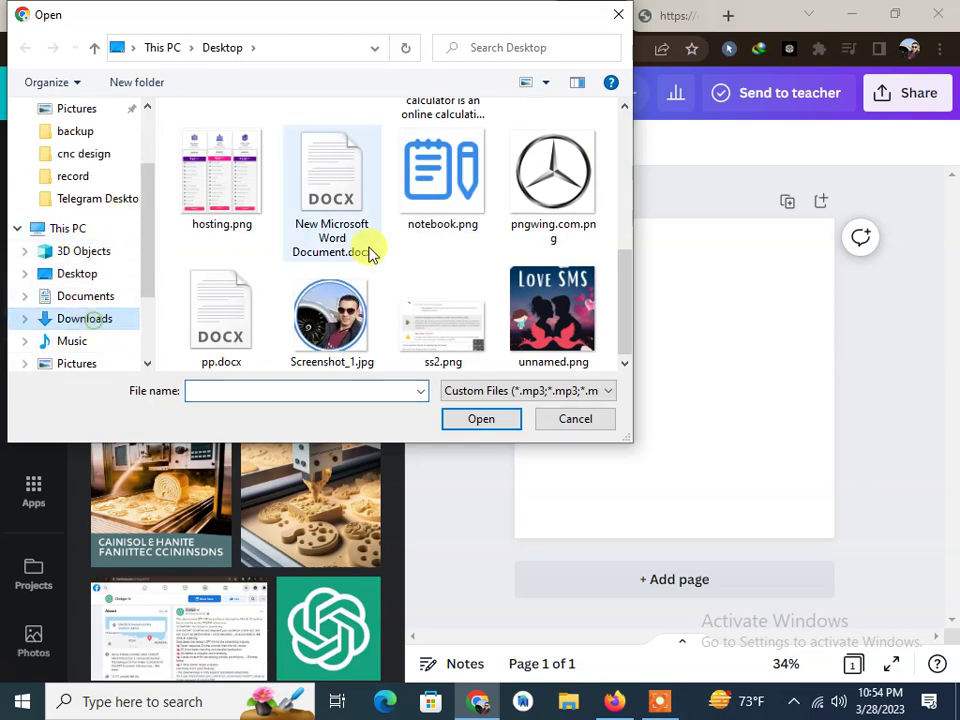
{"action": "scroll", "coordinate": [452, 197], "scroll_direction": "down", "scroll_amount": 5}
{"action": "scroll", "coordinate": [452, 197], "scroll_direction": "down", "scroll_amount": 3}
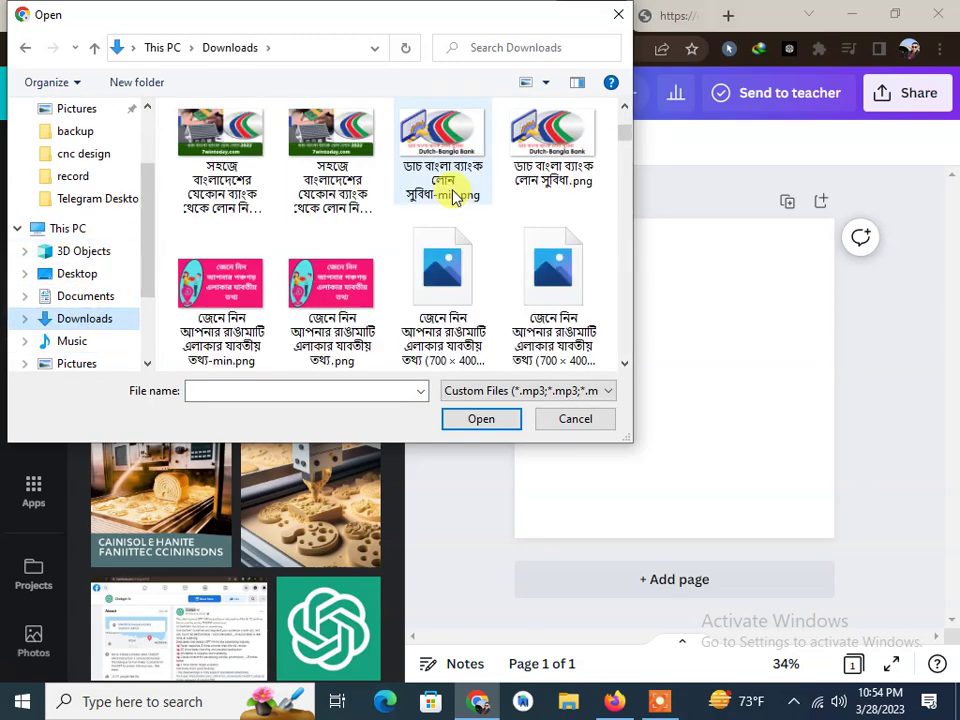
{"action": "scroll", "coordinate": [452, 197], "scroll_direction": "down", "scroll_amount": 3}
{"action": "scroll", "coordinate": [452, 197], "scroll_direction": "down", "scroll_amount": 3}
{"action": "scroll", "coordinate": [452, 197], "scroll_direction": "down", "scroll_amount": 5}
{"action": "scroll", "coordinate": [452, 197], "scroll_direction": "down", "scroll_amount": 3}
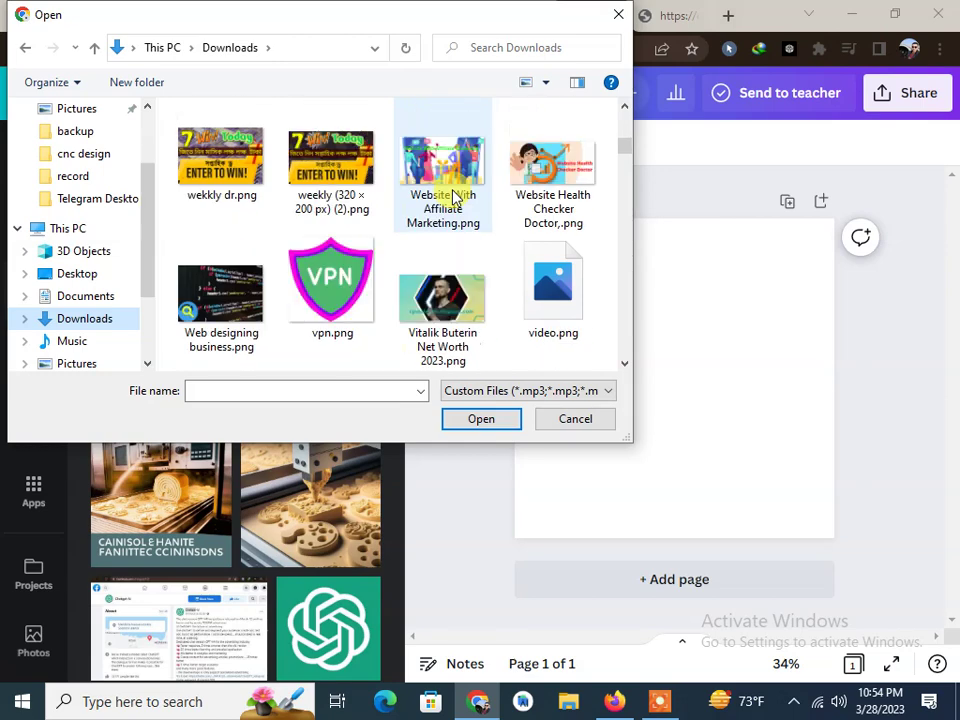
{"action": "scroll", "coordinate": [452, 197], "scroll_direction": "down", "scroll_amount": 3}
{"action": "scroll", "coordinate": [452, 197], "scroll_direction": "down", "scroll_amount": 3}
{"action": "scroll", "coordinate": [452, 197], "scroll_direction": "down", "scroll_amount": 3}
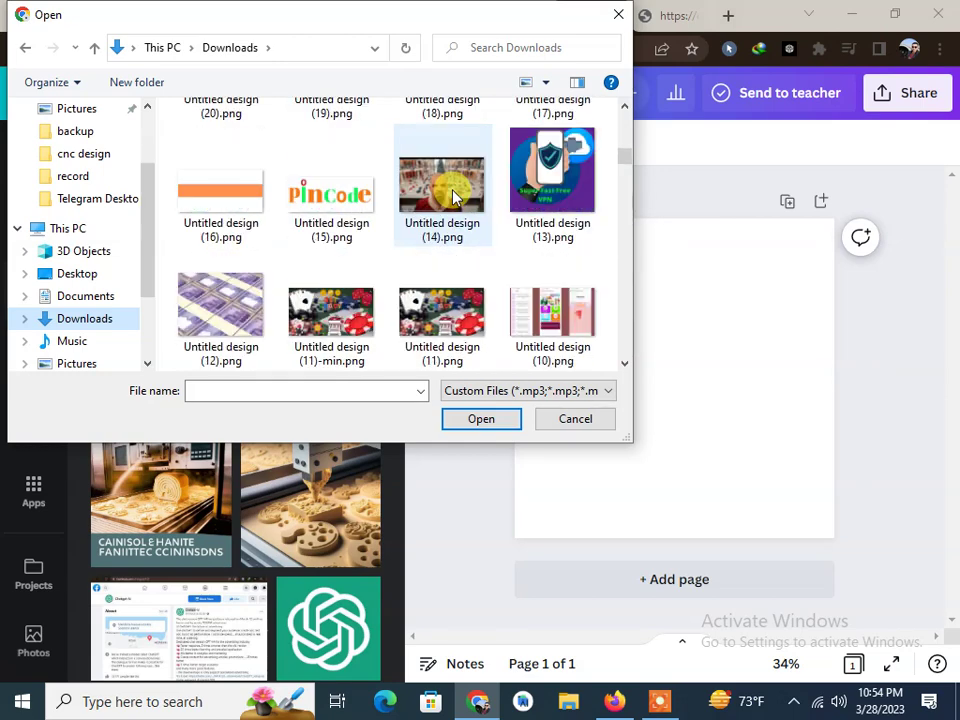
{"action": "scroll", "coordinate": [452, 197], "scroll_direction": "down", "scroll_amount": 3}
{"action": "scroll", "coordinate": [452, 197], "scroll_direction": "down", "scroll_amount": 3}
{"action": "scroll", "coordinate": [452, 197], "scroll_direction": "down", "scroll_amount": 5}
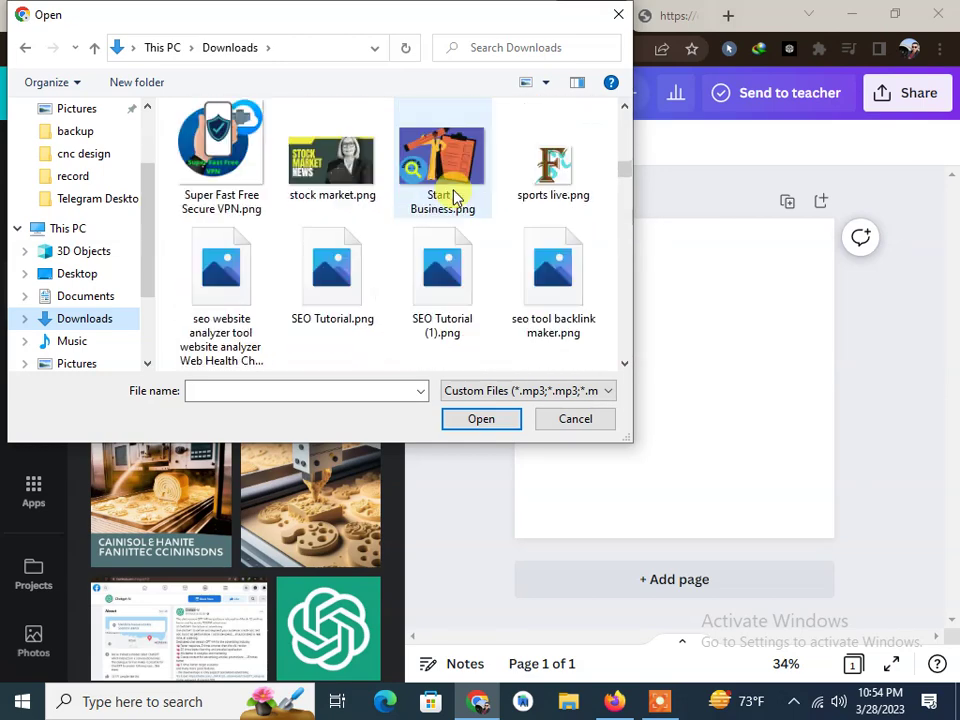
{"action": "scroll", "coordinate": [452, 197], "scroll_direction": "down", "scroll_amount": 3}
{"action": "scroll", "coordinate": [452, 197], "scroll_direction": "down", "scroll_amount": 3}
{"action": "scroll", "coordinate": [452, 197], "scroll_direction": "down", "scroll_amount": 3}
{"action": "scroll", "coordinate": [455, 205], "scroll_direction": "down", "scroll_amount": 3}
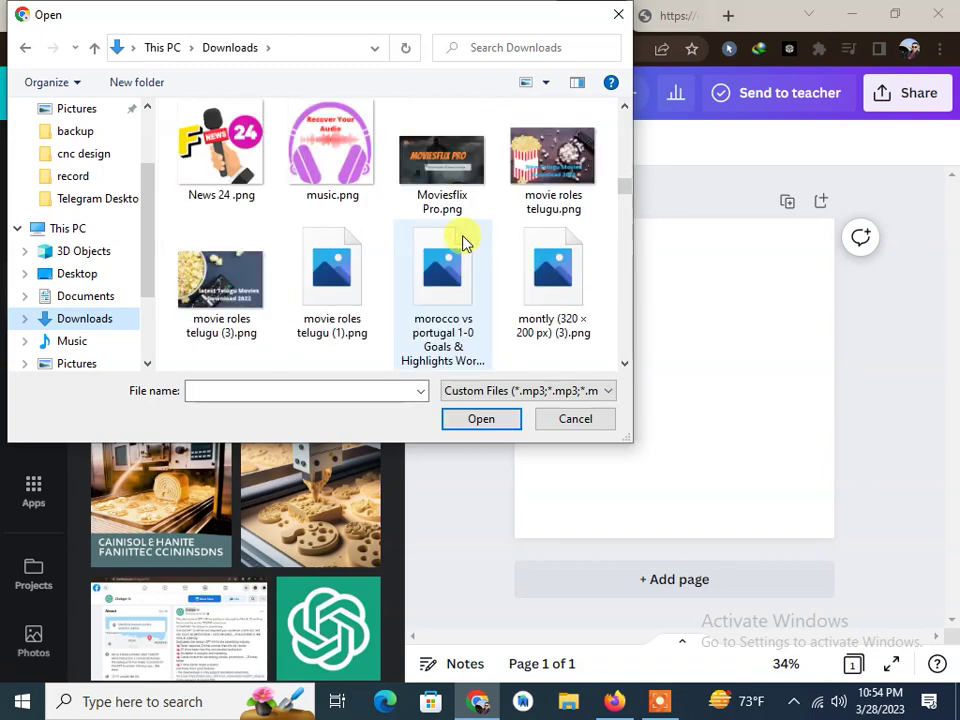
{"action": "scroll", "coordinate": [460, 240], "scroll_direction": "down", "scroll_amount": 3}
{"action": "scroll", "coordinate": [460, 240], "scroll_direction": "down", "scroll_amount": 3}
{"action": "left_click", "coordinate": [595, 425]}
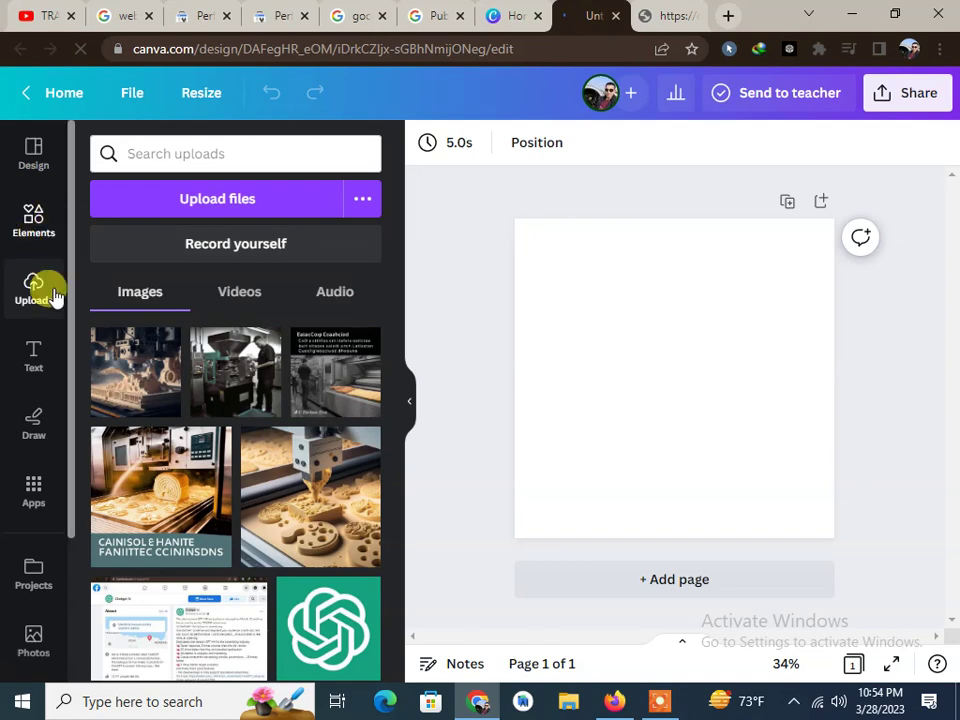
{"action": "left_click", "coordinate": [31, 358]}
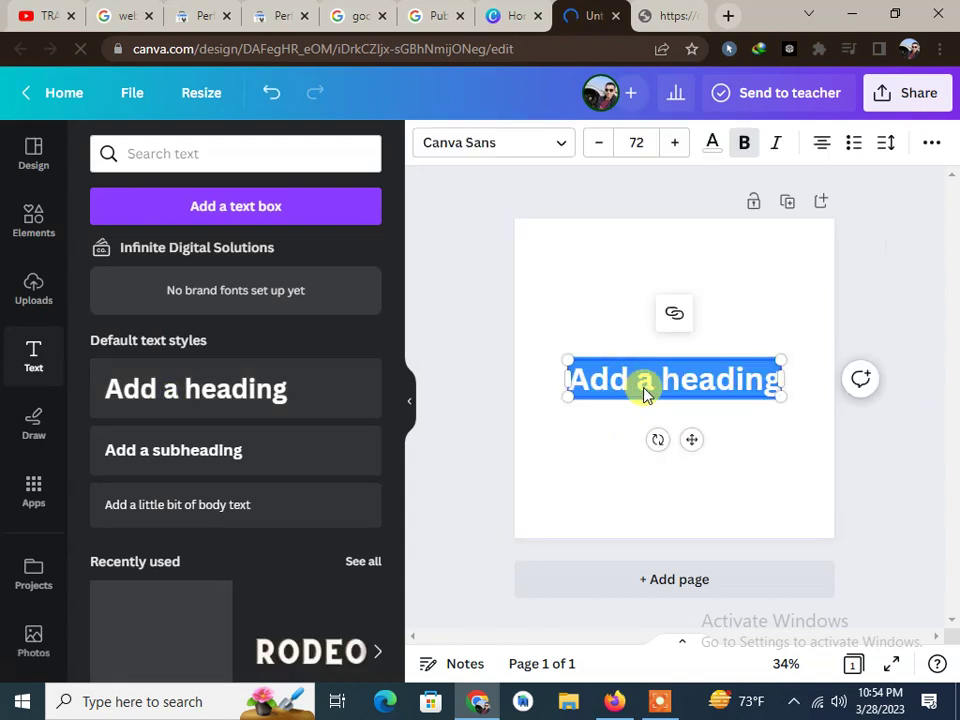
{"action": "right_click", "coordinate": [645, 385]}
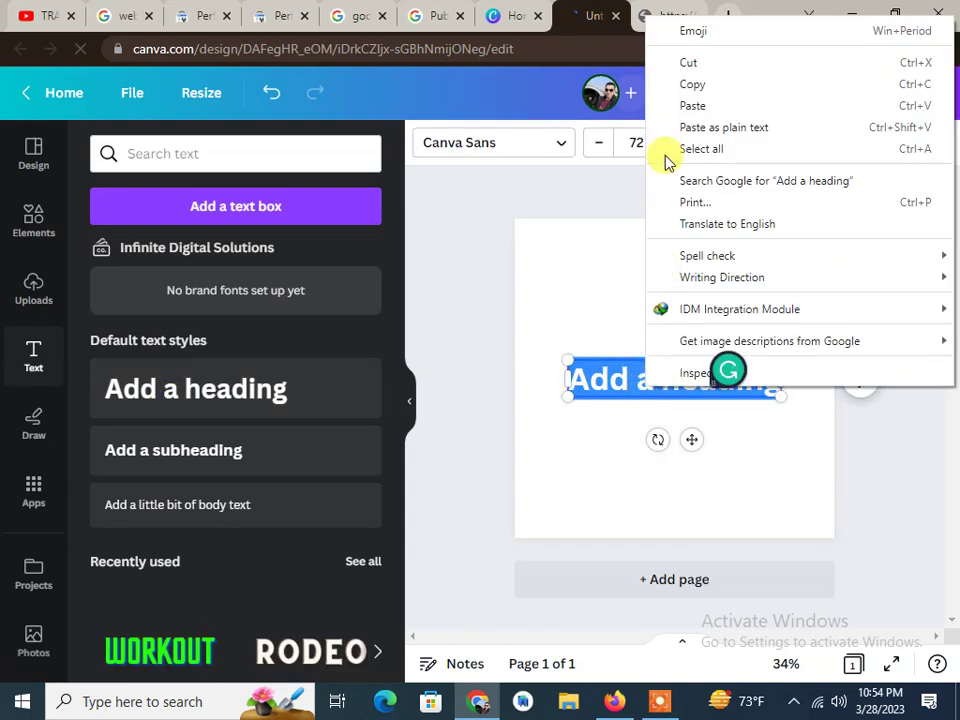
{"action": "key", "text": "Escape"}
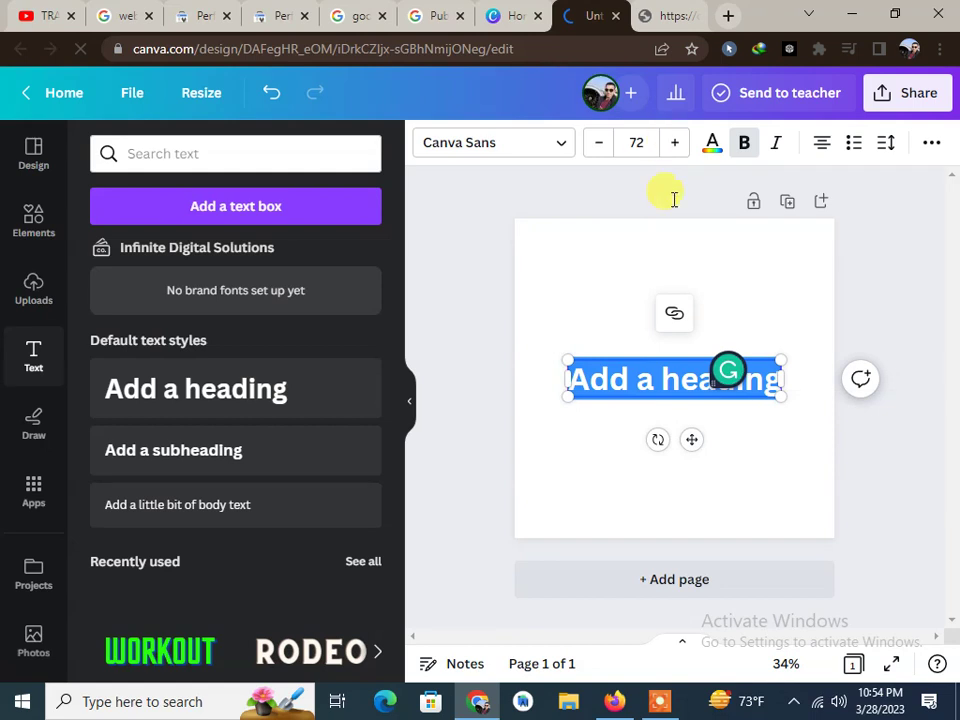
{"action": "type", "text": "https://cncmachin.xyz/feed/"}
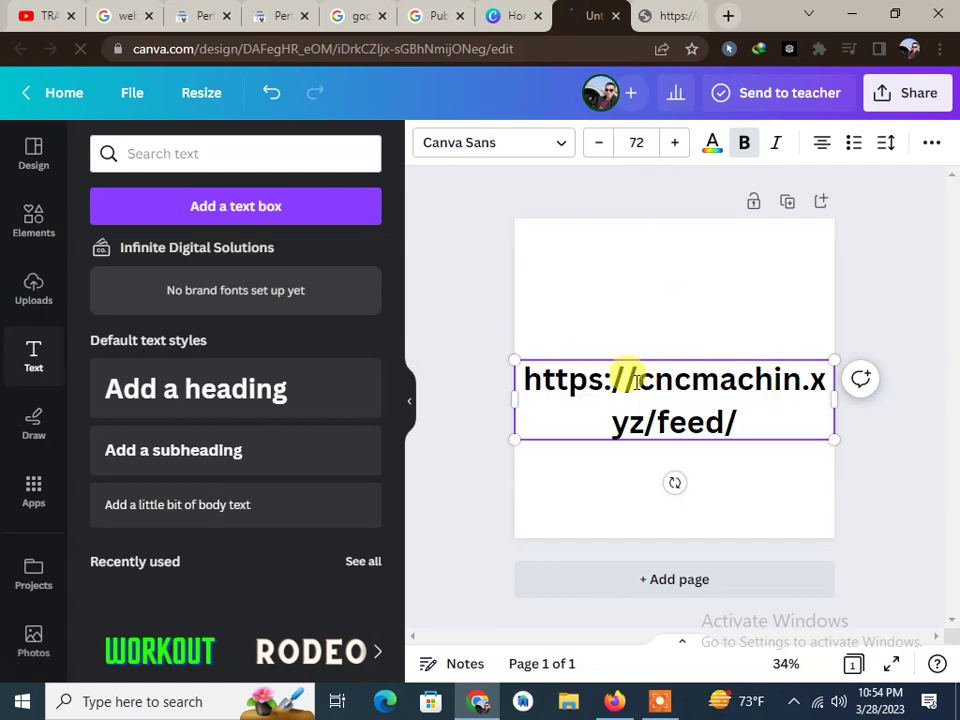
{"action": "left_click_drag", "start_coordinate": [636, 383], "coordinate": [505, 390]}
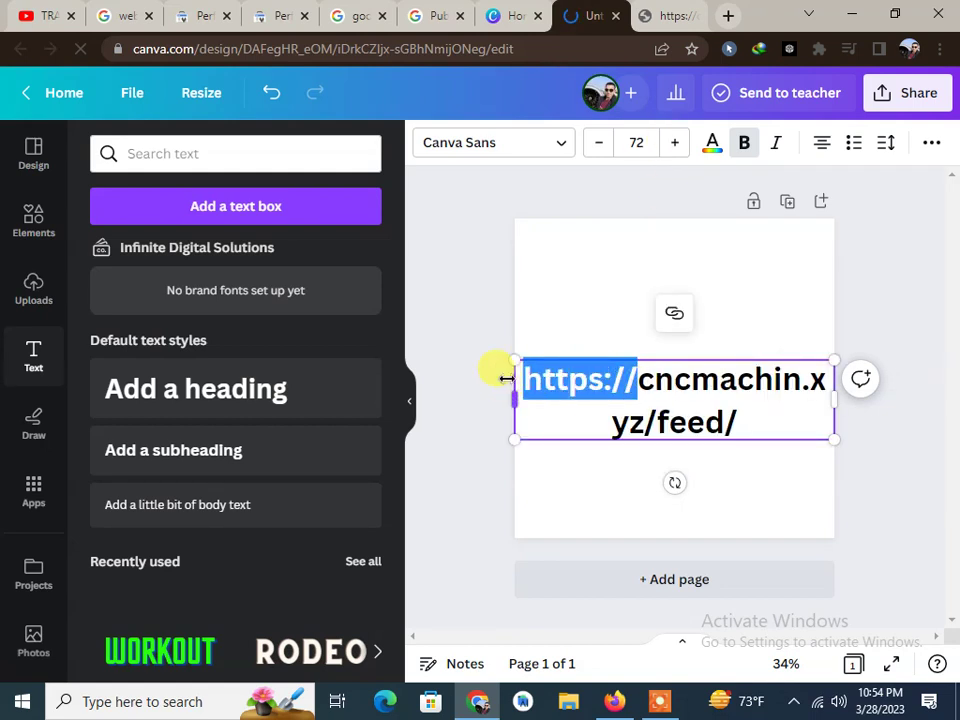
{"action": "type", "text": "Best"}
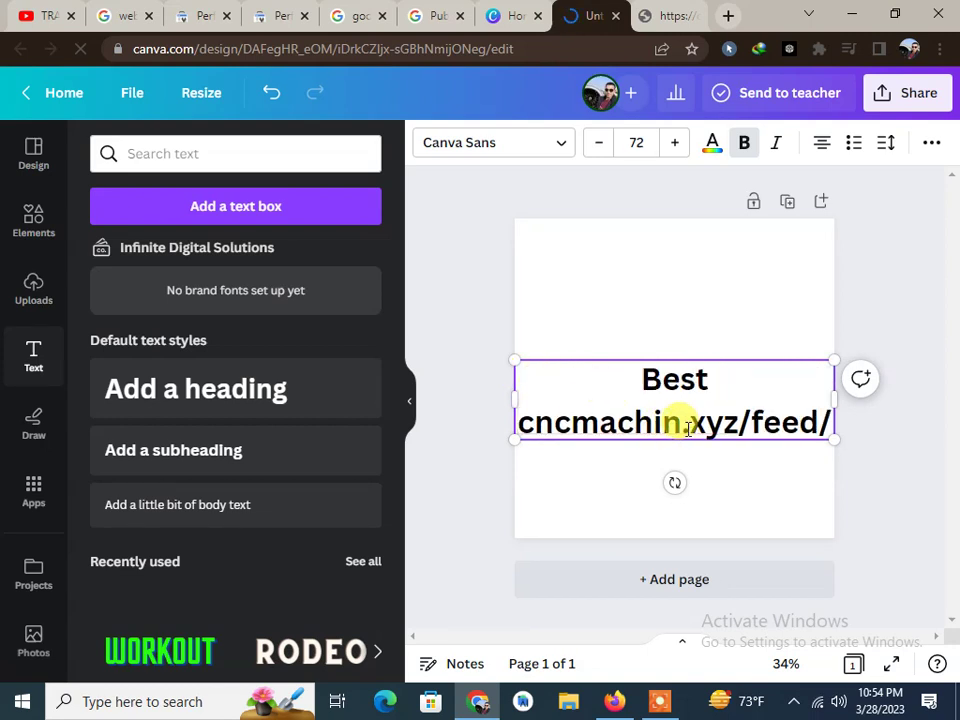
Trim the leftover address text and capitalise it to read 'Best CNC Machine'.
{"action": "left_click_drag", "start_coordinate": [688, 428], "coordinate": [803, 424]}
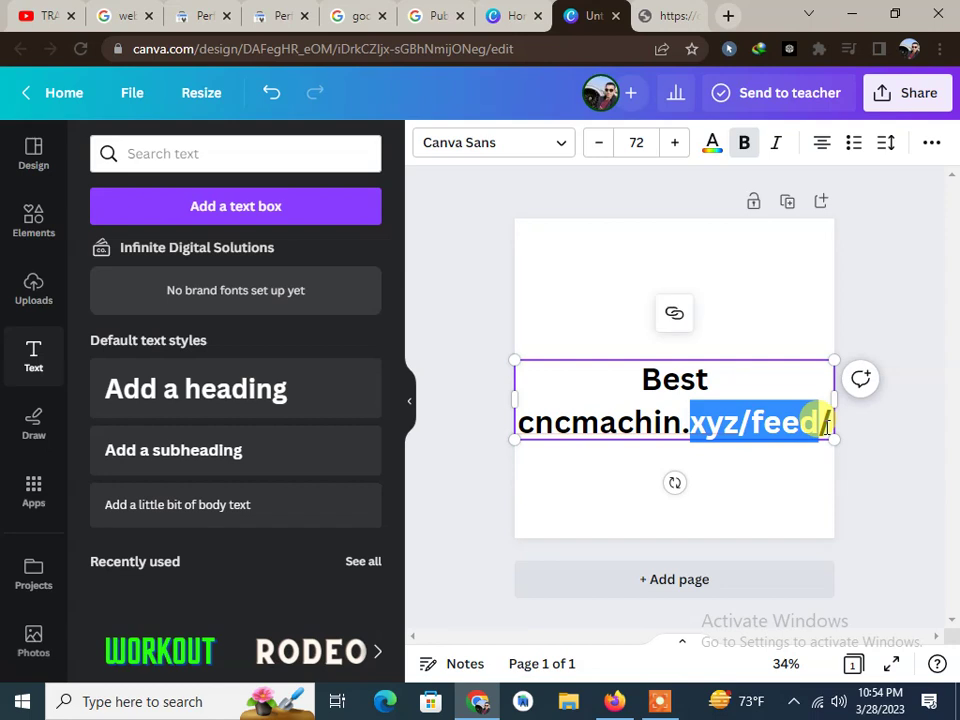
{"action": "key", "text": "BackSpace"}
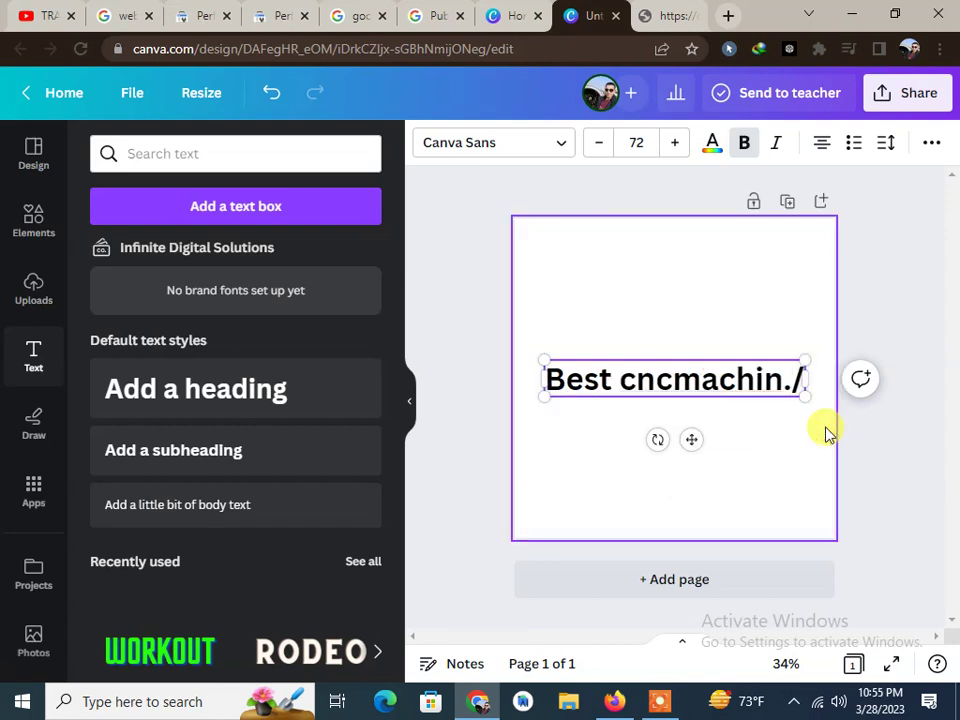
{"action": "key", "text": "BackSpace"}
{"action": "key", "text": "BackSpace"}
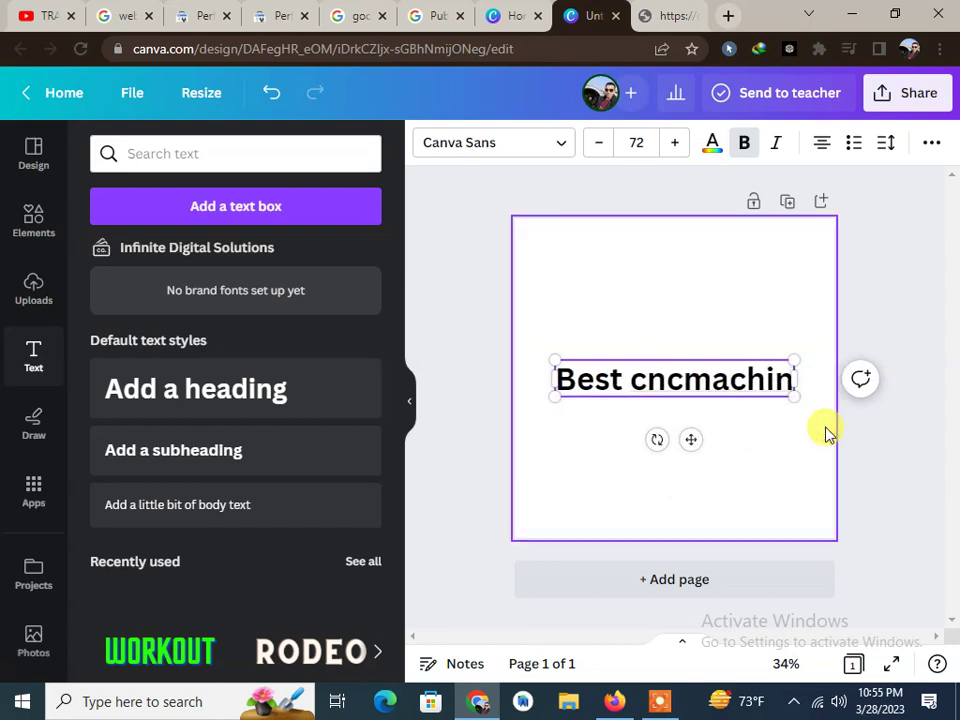
{"action": "type", "text": "e"}
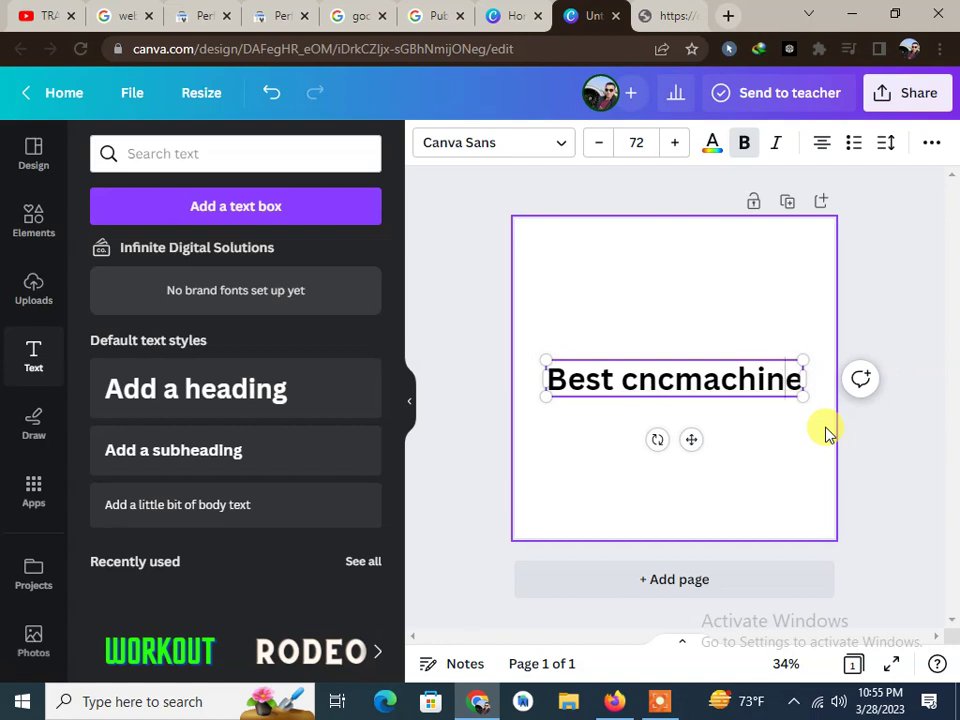
{"action": "key", "text": "Left"}
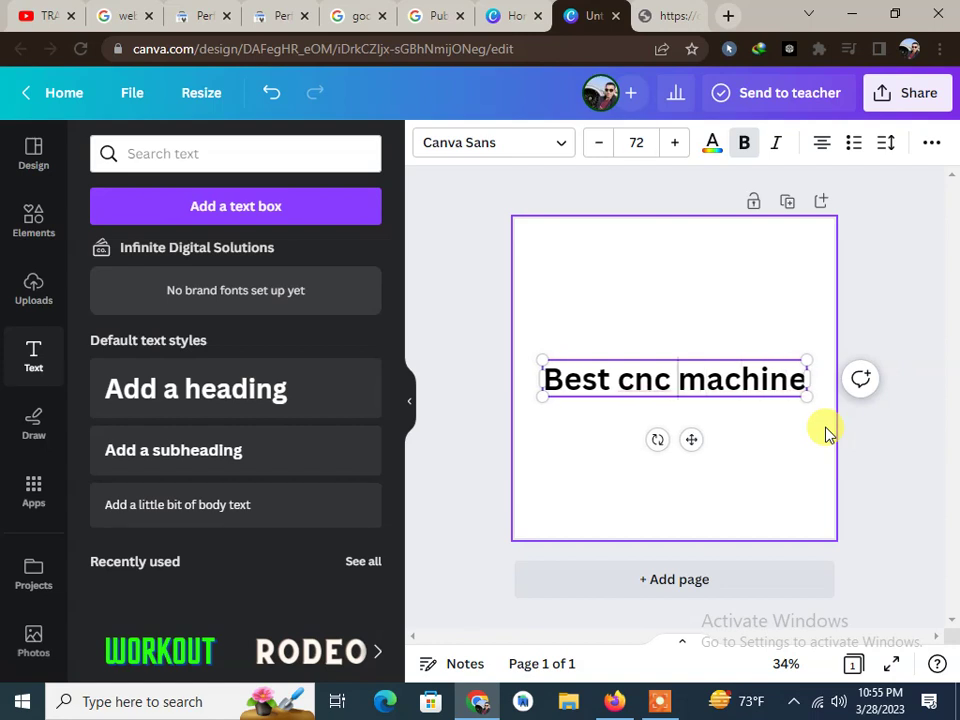
{"action": "key", "text": "Delete"}
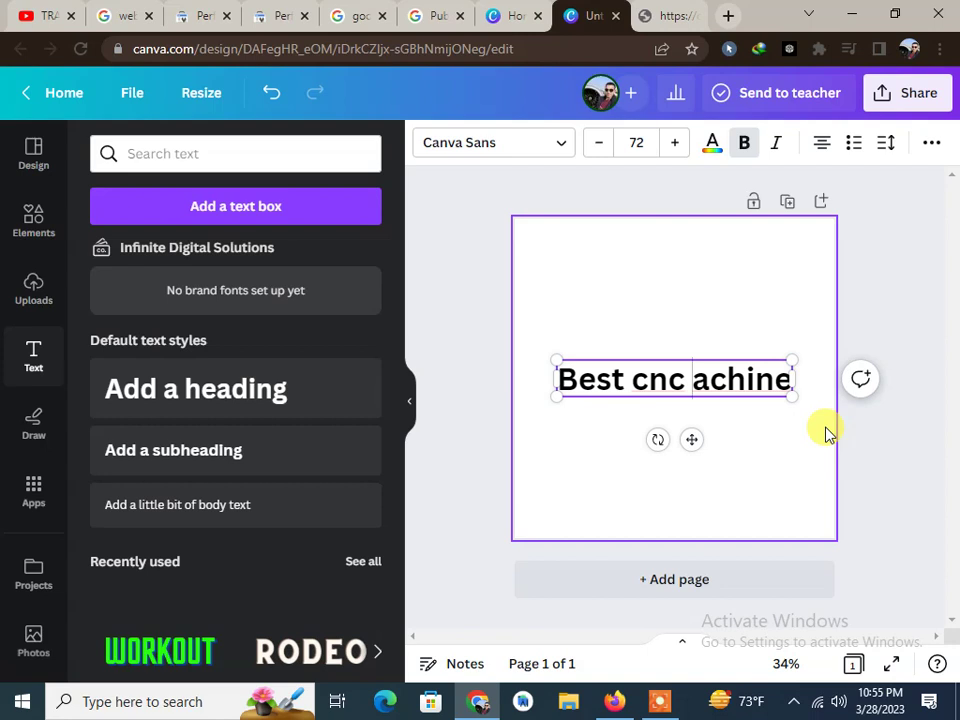
{"action": "type", "text": "M"}
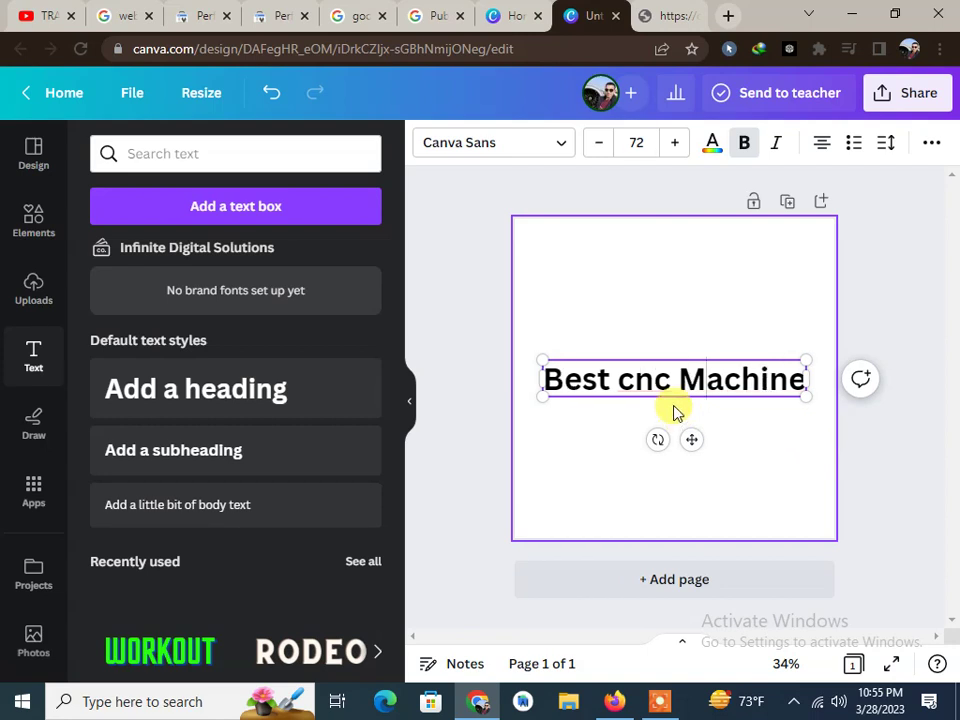
{"action": "double_click", "coordinate": [626, 380]}
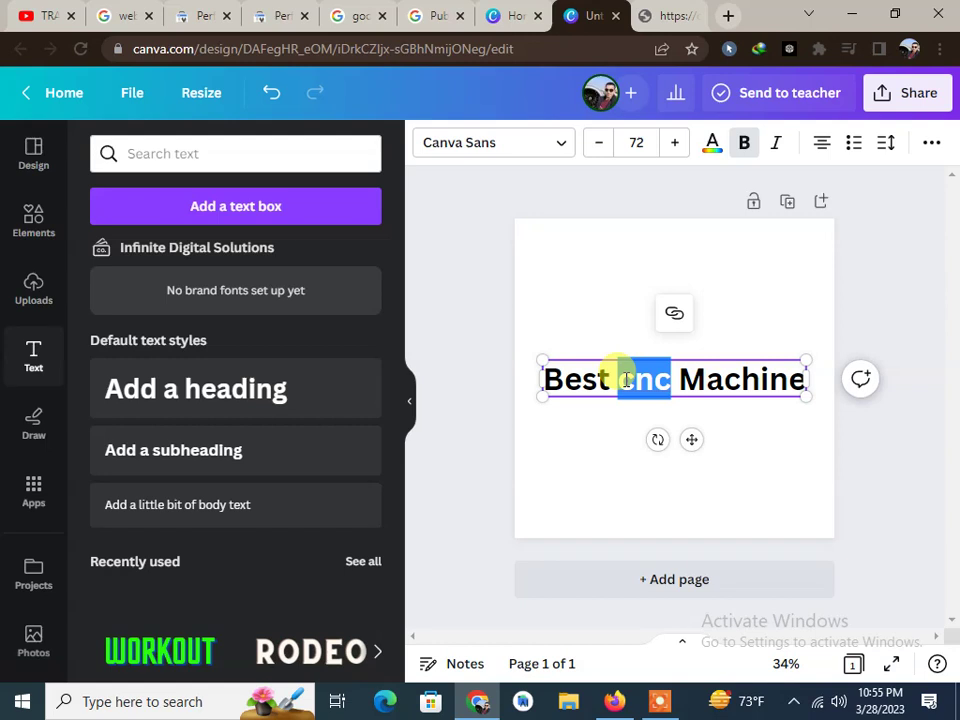
{"action": "type", "text": "CNC"}
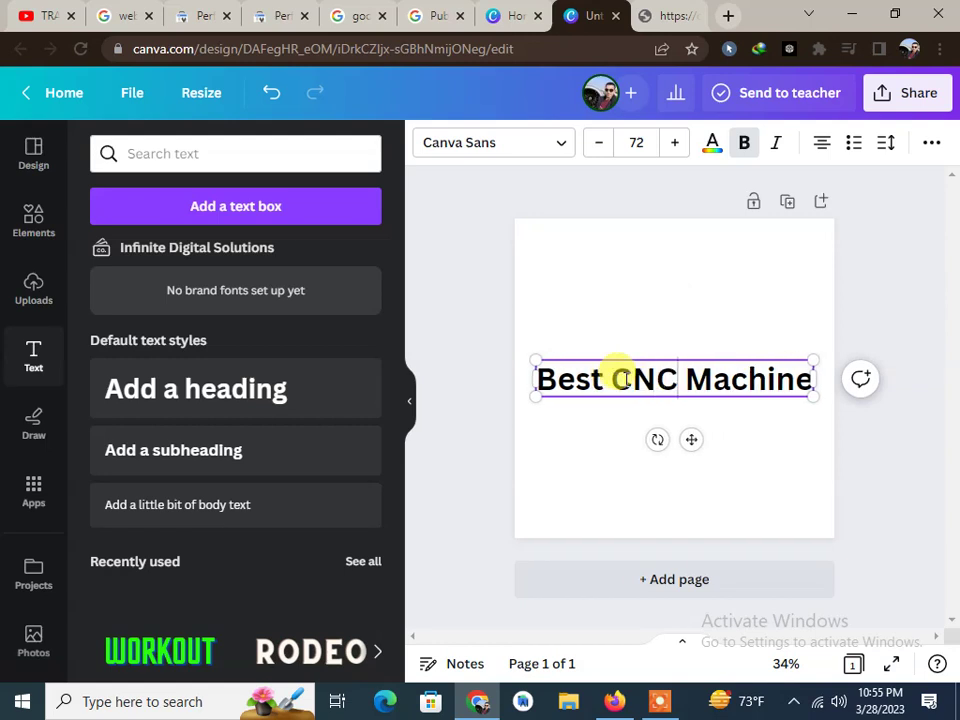
{"action": "left_click", "coordinate": [681, 274]}
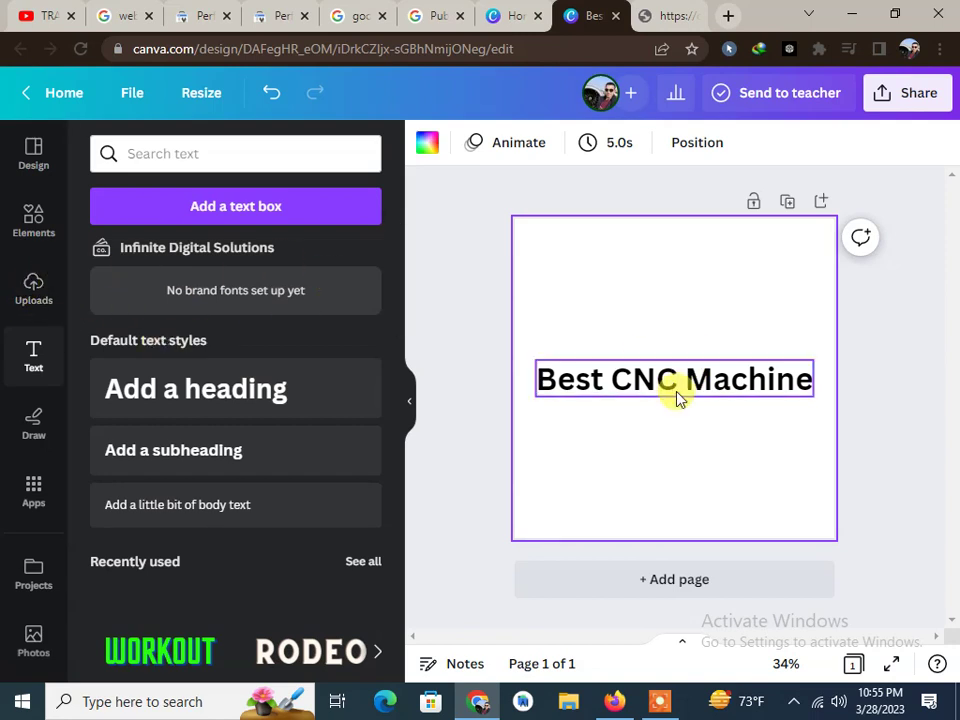
Give the page an orange background colour.
{"action": "left_click", "coordinate": [608, 388]}
{"action": "left_click", "coordinate": [38, 226]}
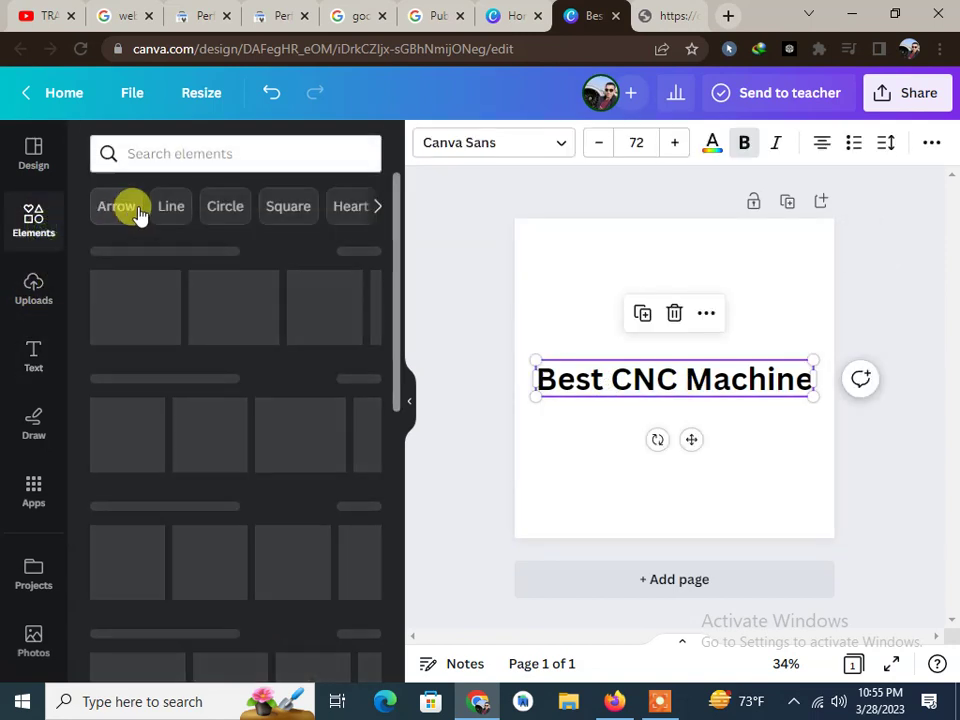
{"action": "left_click", "coordinate": [583, 268]}
{"action": "left_click", "coordinate": [427, 143]}
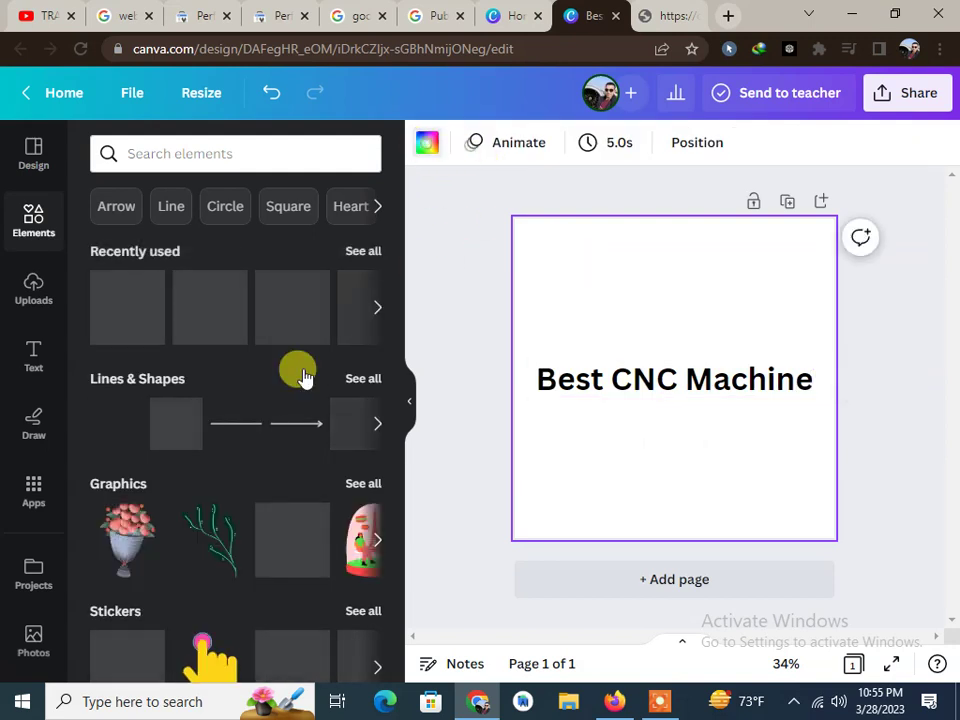
{"action": "left_click", "coordinate": [160, 397]}
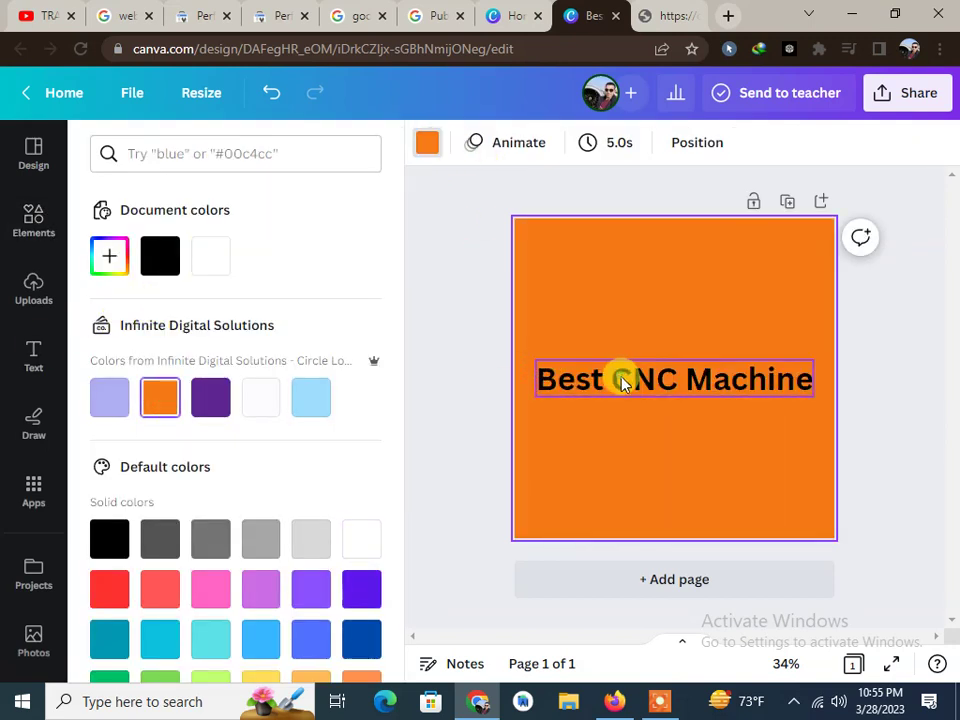
Make the Best CNC Machine title slightly larger and white.
{"action": "left_click", "coordinate": [683, 378]}
{"action": "left_click", "coordinate": [675, 143]}
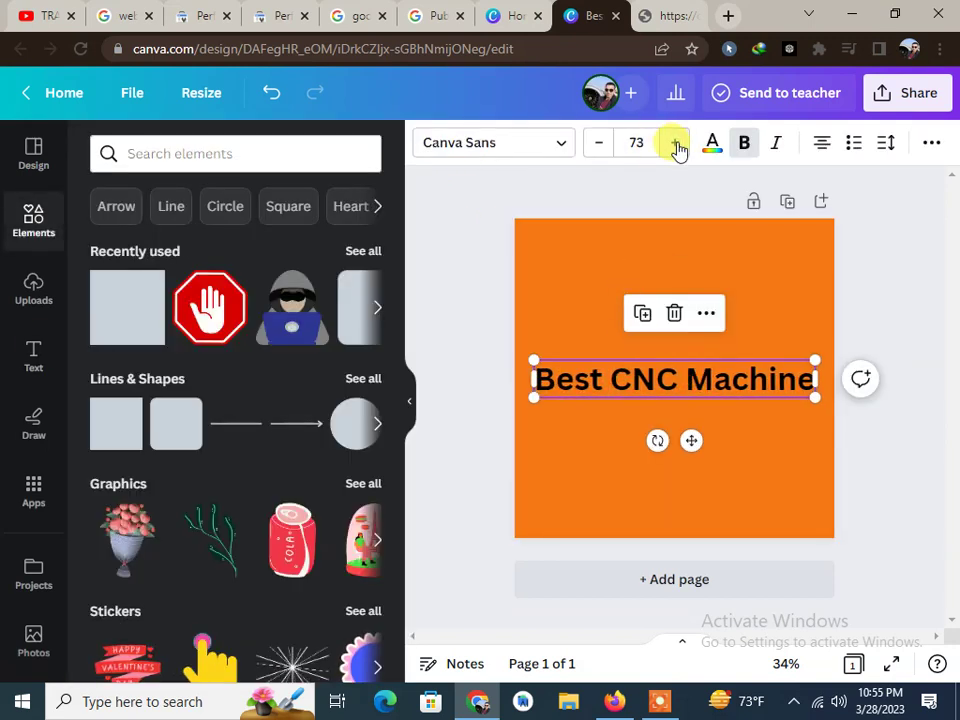
{"action": "left_click", "coordinate": [564, 313]}
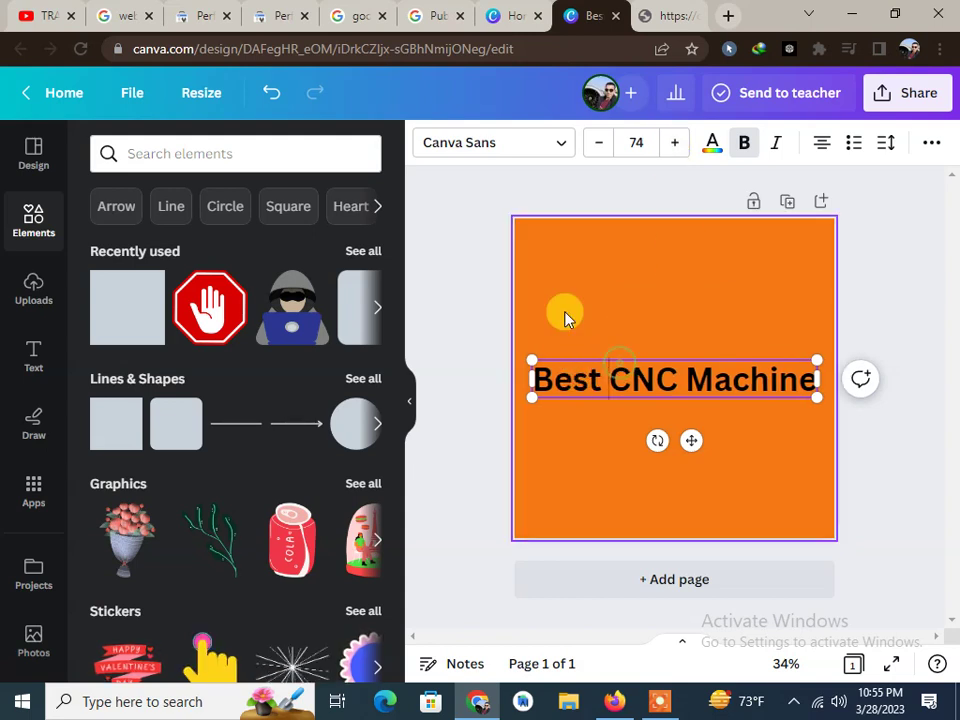
{"action": "left_click", "coordinate": [628, 372]}
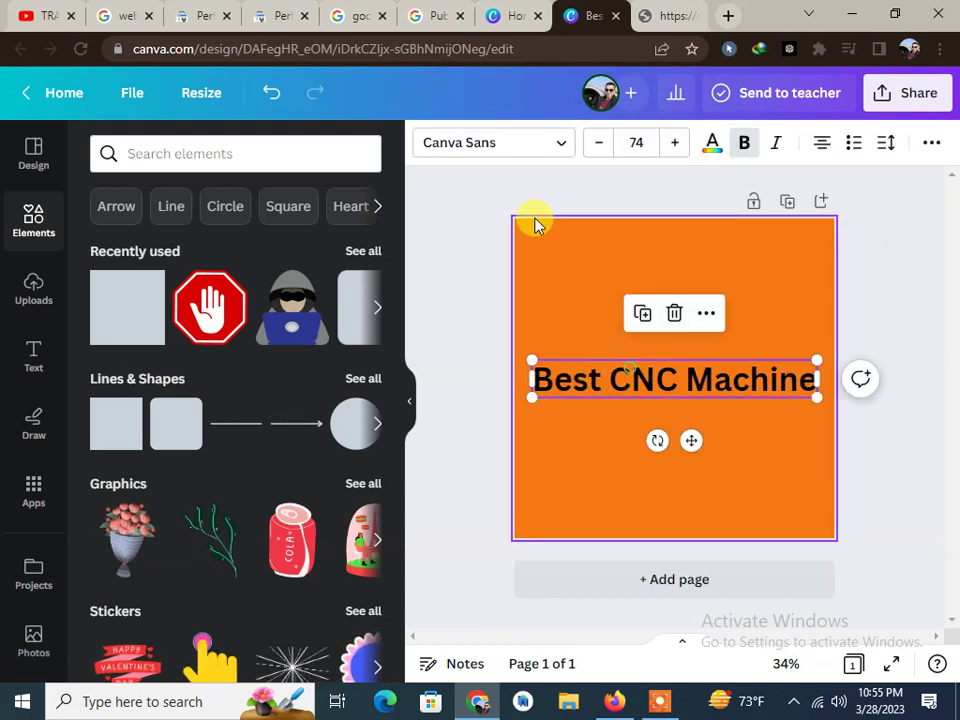
{"action": "left_click", "coordinate": [712, 143]}
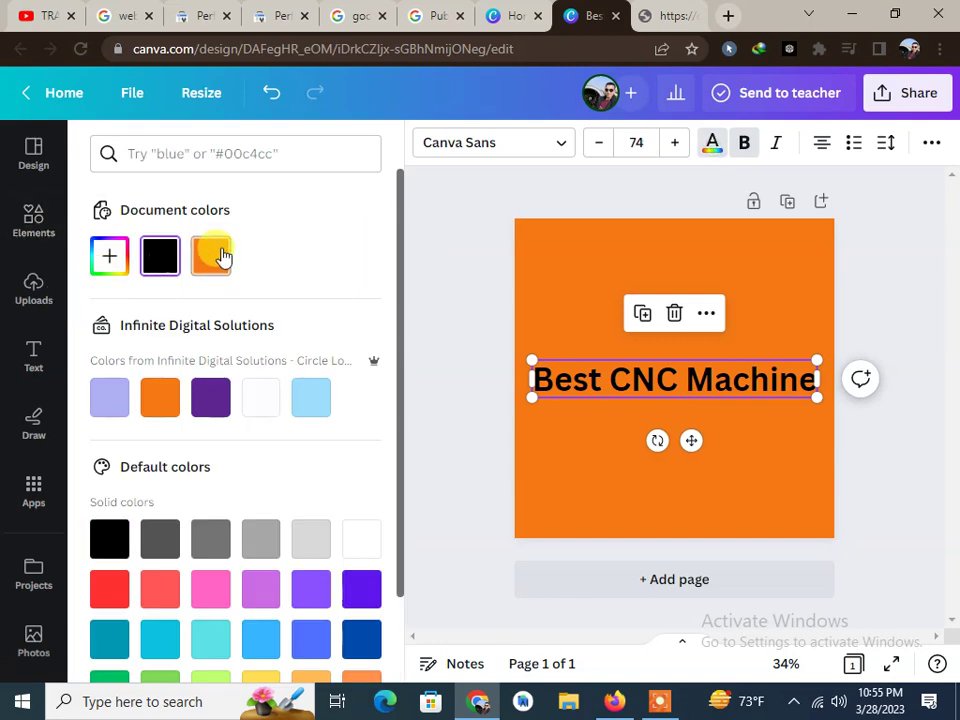
{"action": "left_click", "coordinate": [110, 257]}
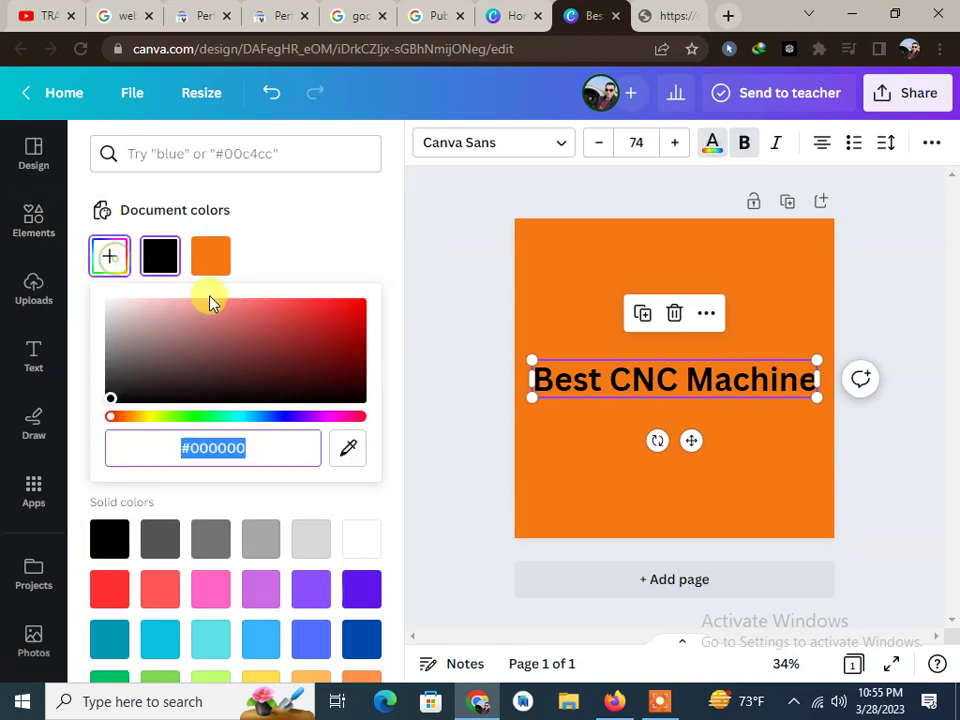
{"action": "left_click", "coordinate": [268, 221]}
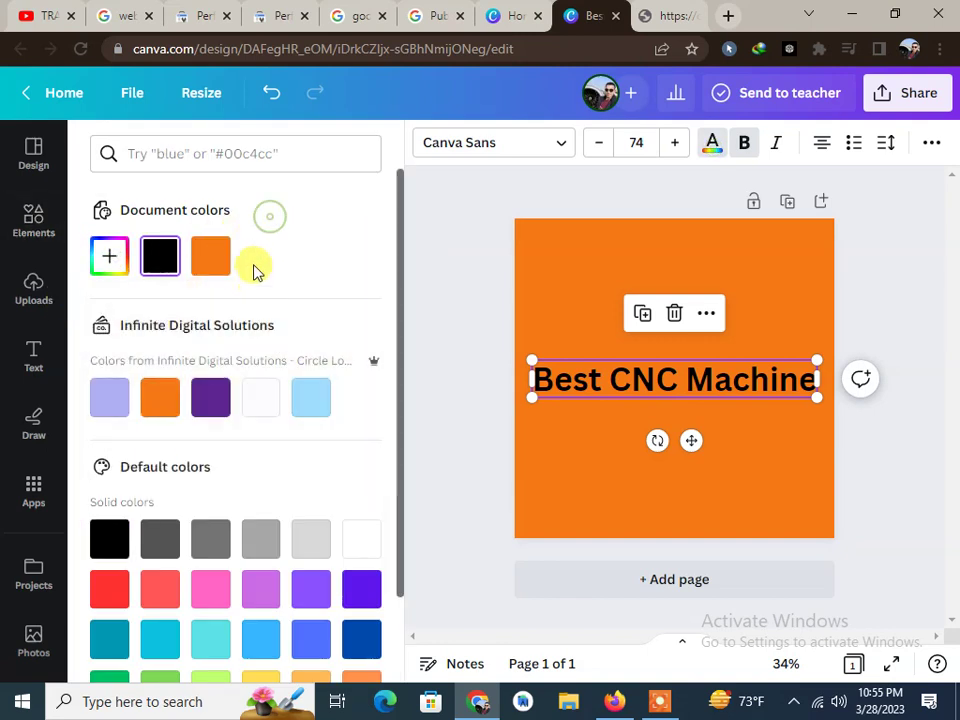
{"action": "left_click", "coordinate": [261, 395]}
{"action": "left_click", "coordinate": [534, 265]}
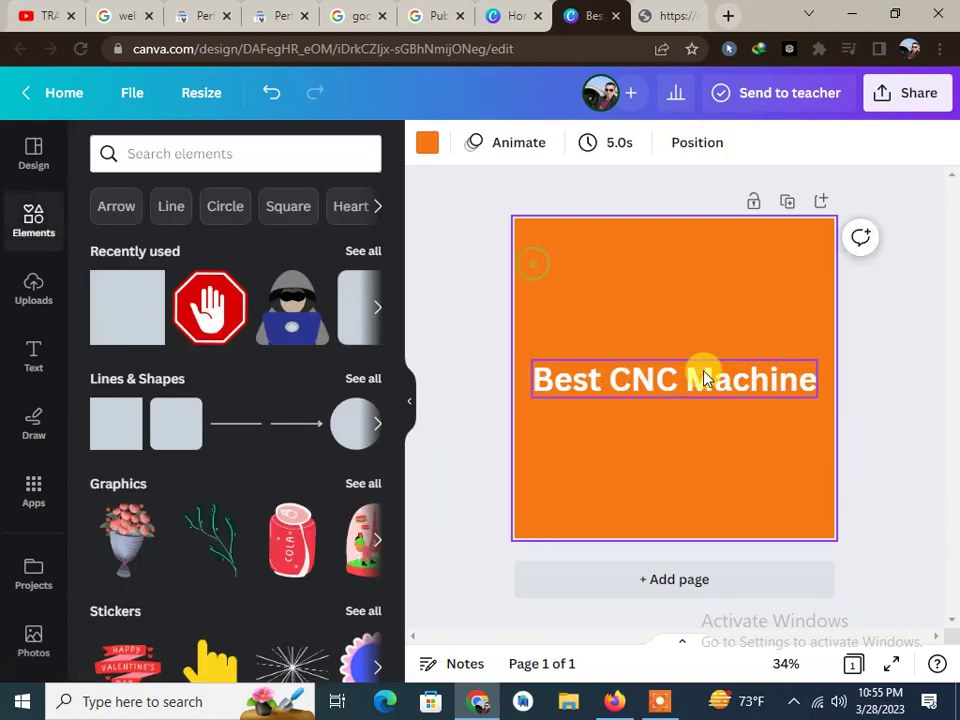
{"action": "left_click", "coordinate": [911, 373]}
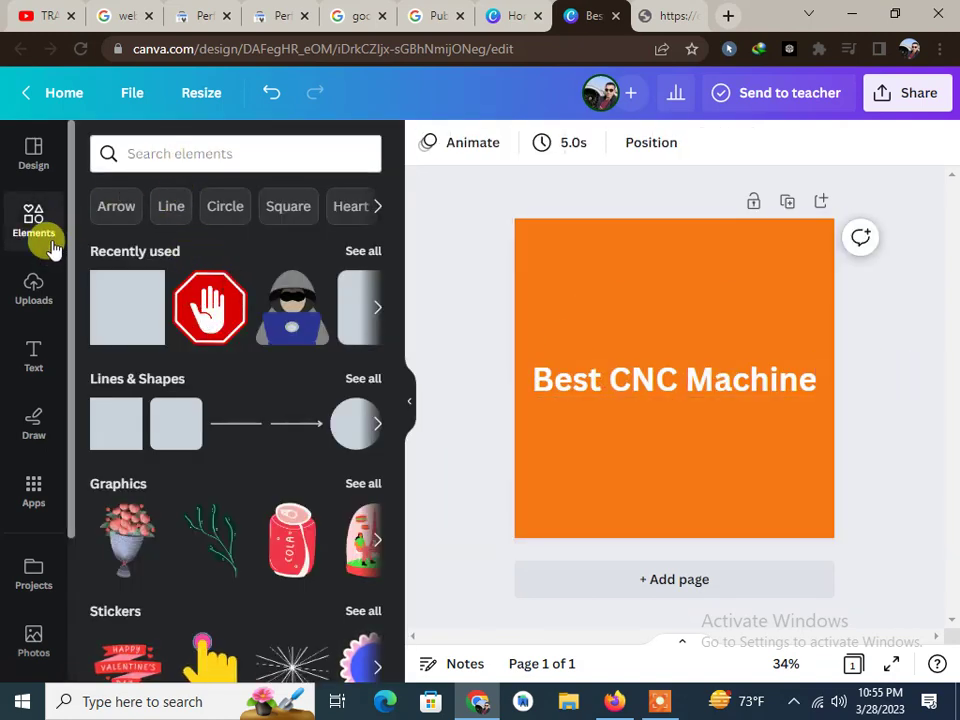
Search the elements library for 'cnc' and add the CNC graphic to the page.
{"action": "left_click", "coordinate": [20, 283]}
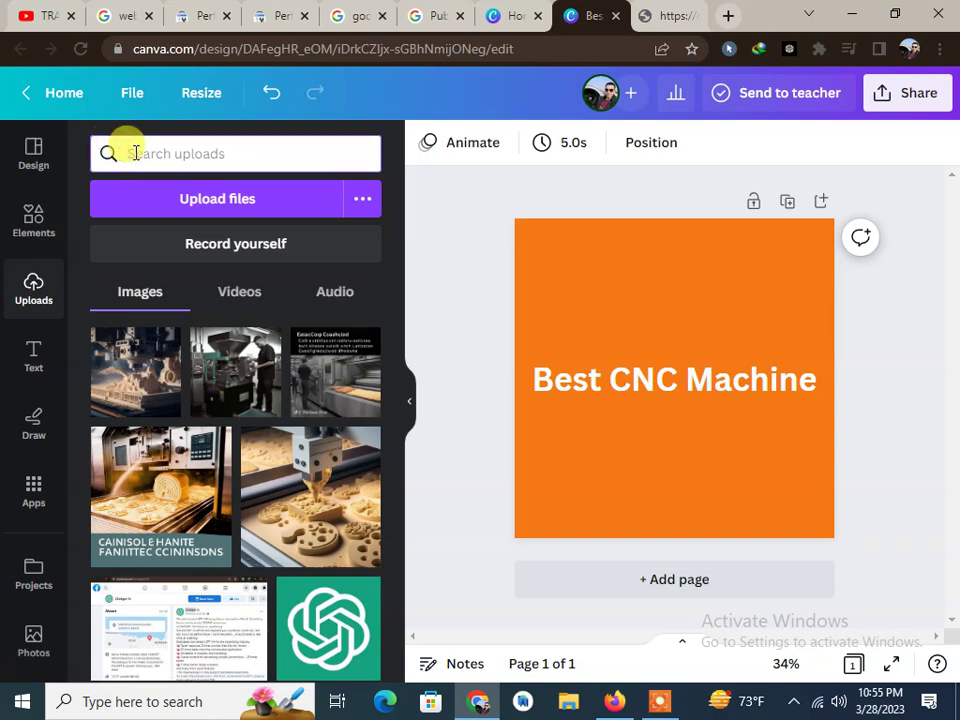
{"action": "left_click", "coordinate": [34, 214]}
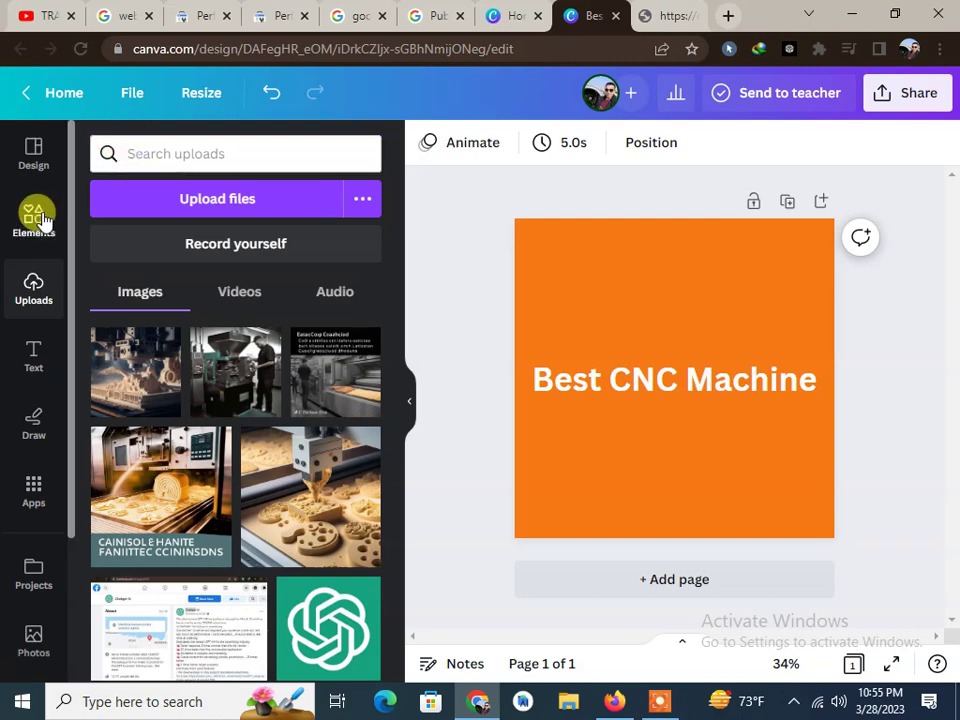
{"action": "left_click", "coordinate": [223, 158]}
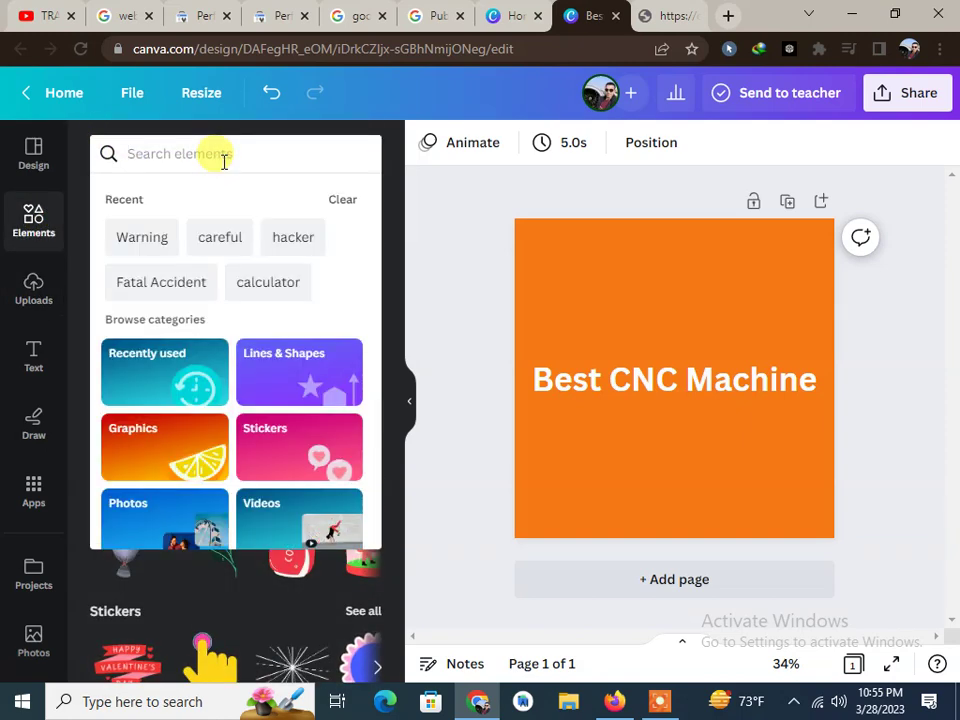
{"action": "type", "text": "cnc"}
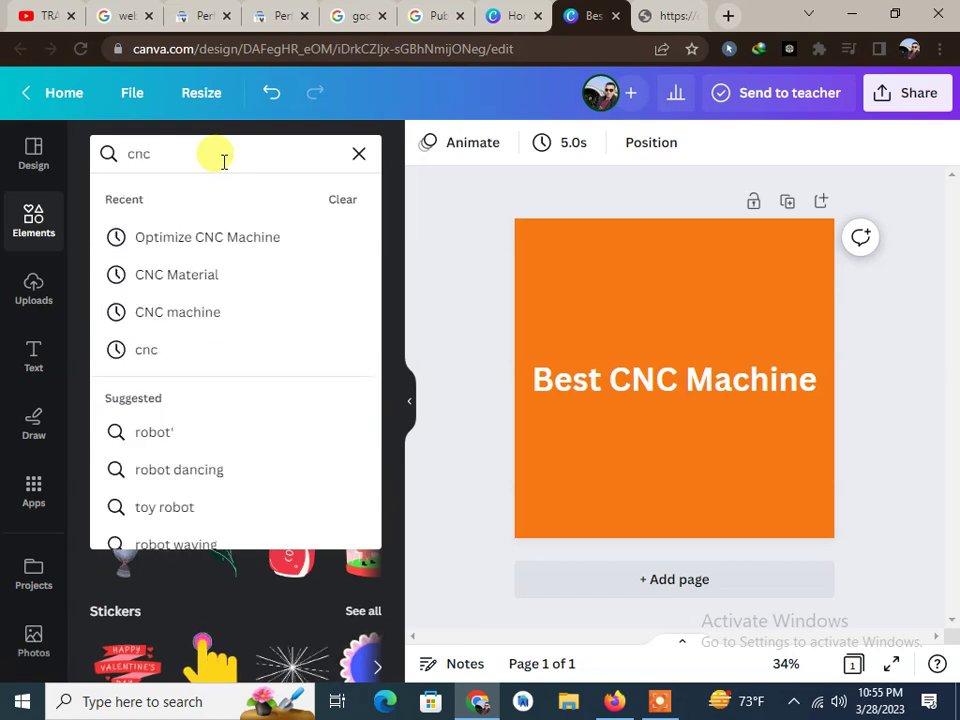
{"action": "key", "text": "Return"}
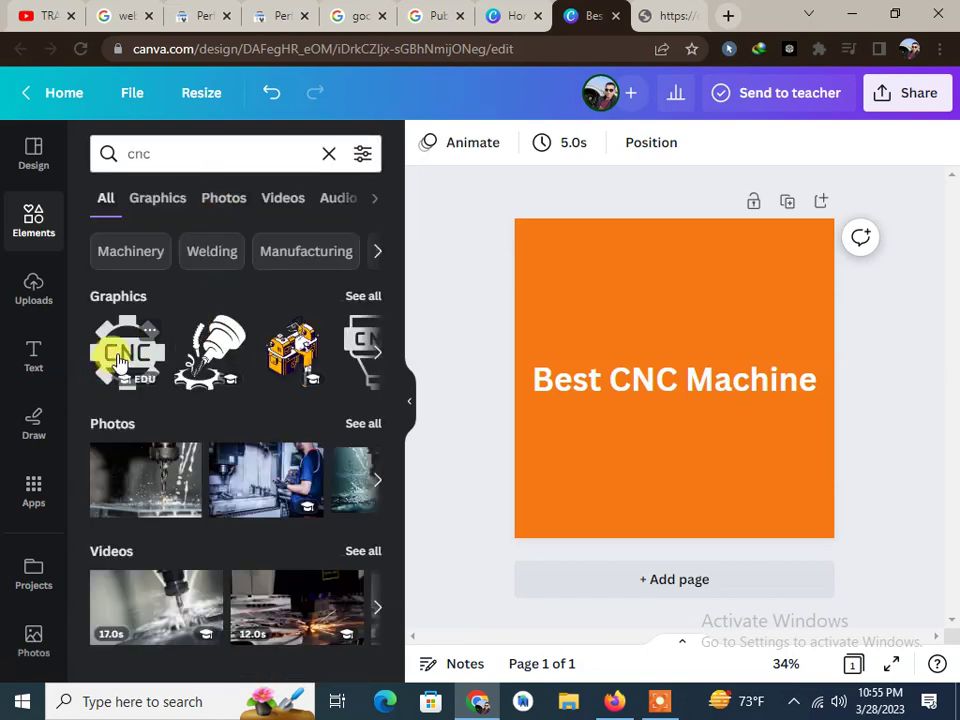
{"action": "left_click", "coordinate": [352, 345]}
Move and enlarge the CNC graphic so it sits behind the title.
{"action": "mouse_move", "coordinate": [683, 345]}
{"action": "left_mouse_down"}
{"action": "mouse_move", "coordinate": [610, 257]}
{"action": "mouse_move", "coordinate": [591, 254]}
{"action": "left_mouse_up"}
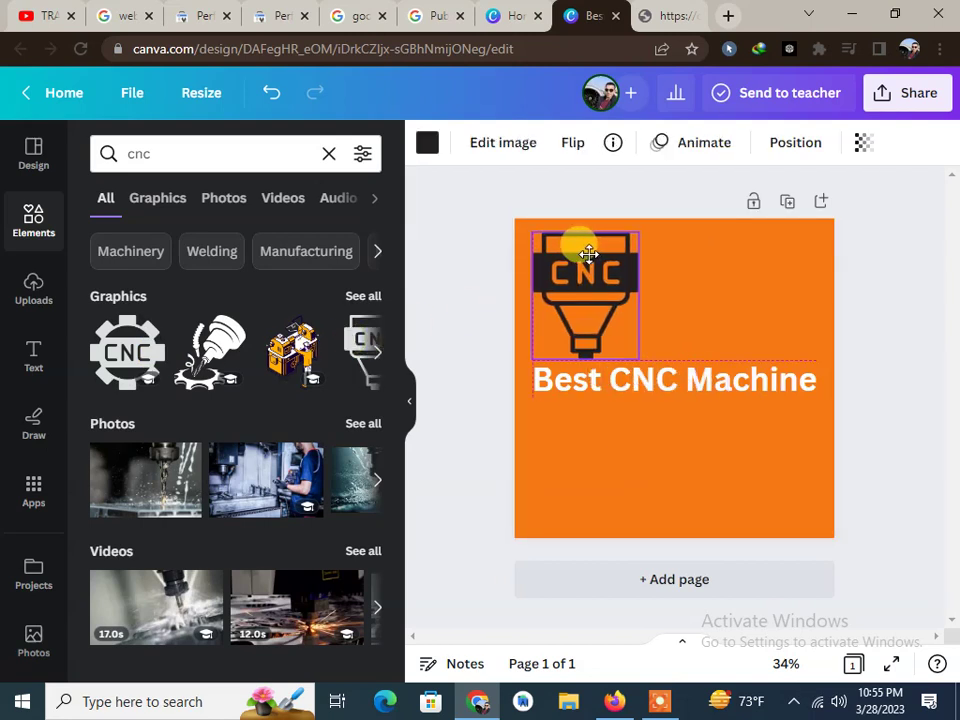
{"action": "left_click_drag", "start_coordinate": [589, 253], "coordinate": [584, 261]}
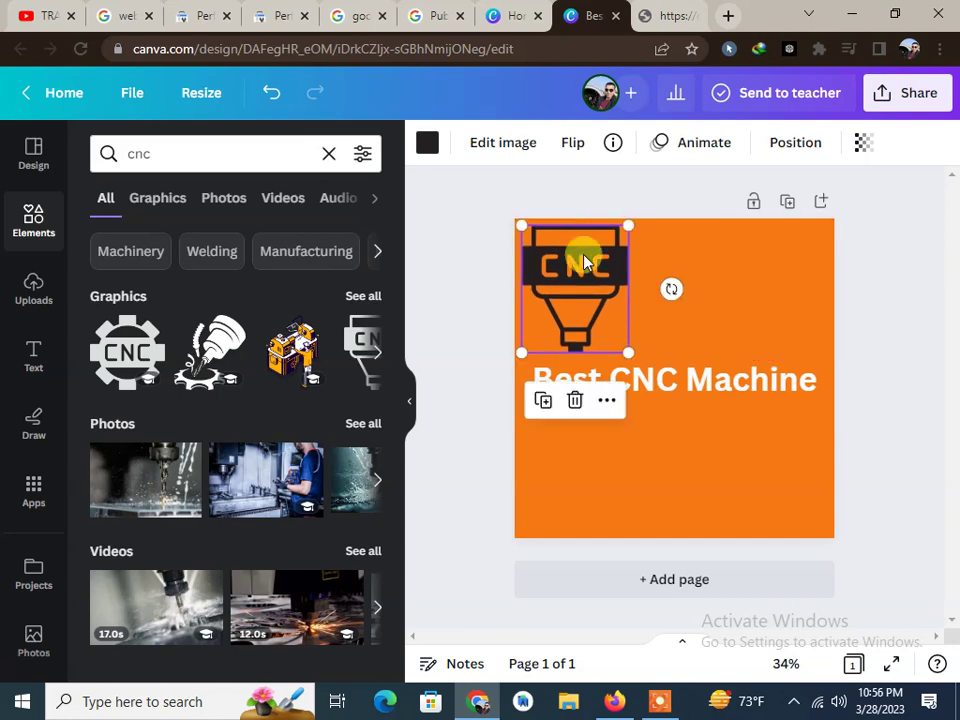
{"action": "left_click_drag", "start_coordinate": [628, 352], "coordinate": [797, 512]}
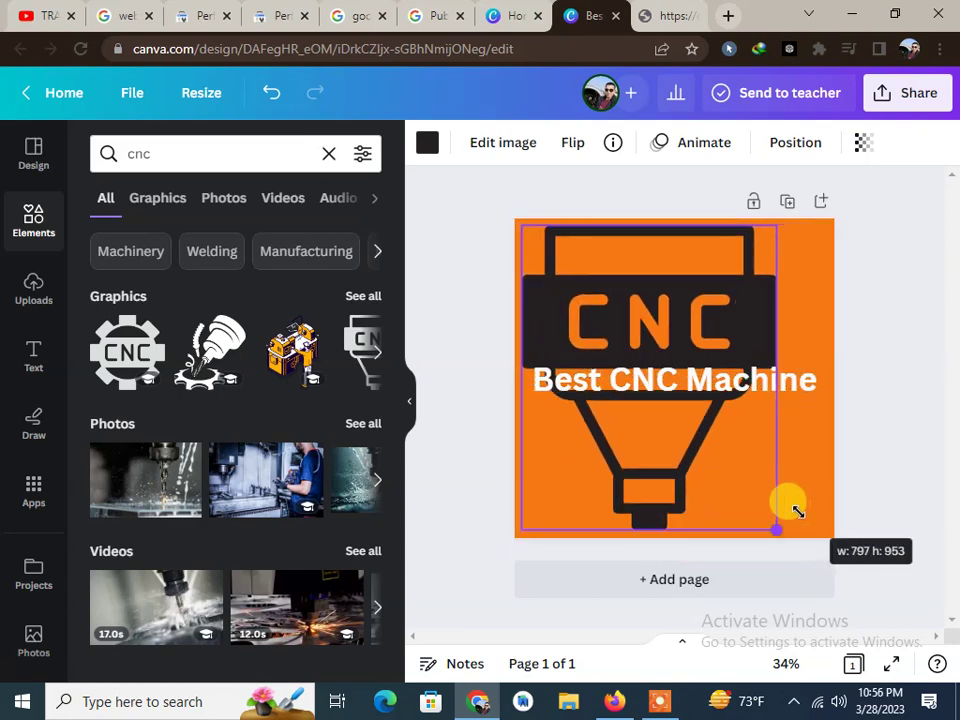
{"action": "left_click_drag", "start_coordinate": [797, 512], "coordinate": [789, 505]}
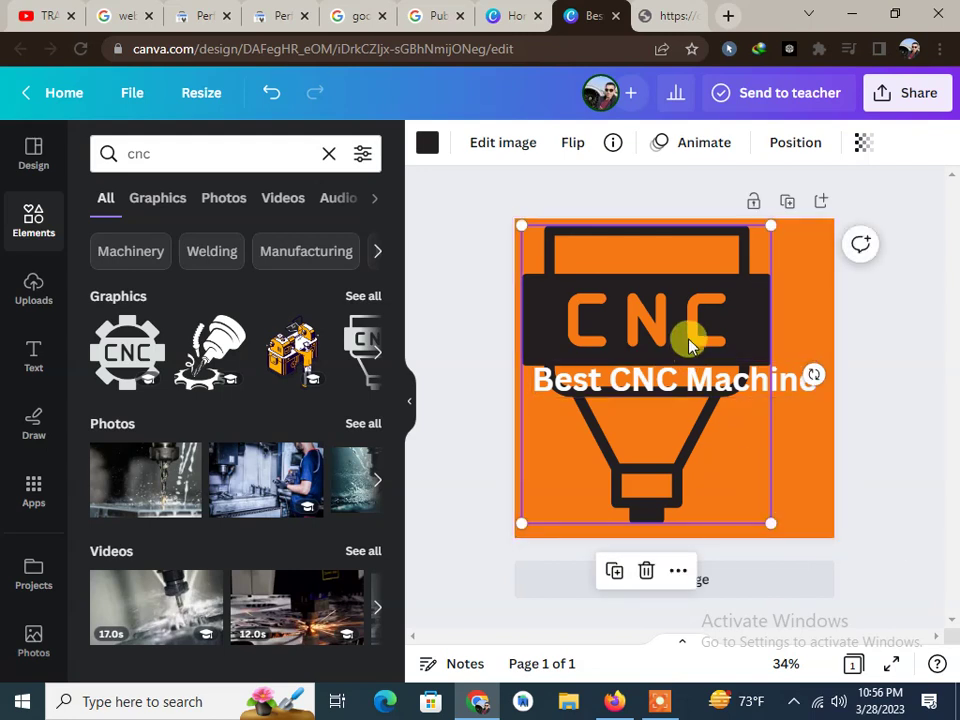
{"action": "left_click_drag", "start_coordinate": [690, 345], "coordinate": [706, 309]}
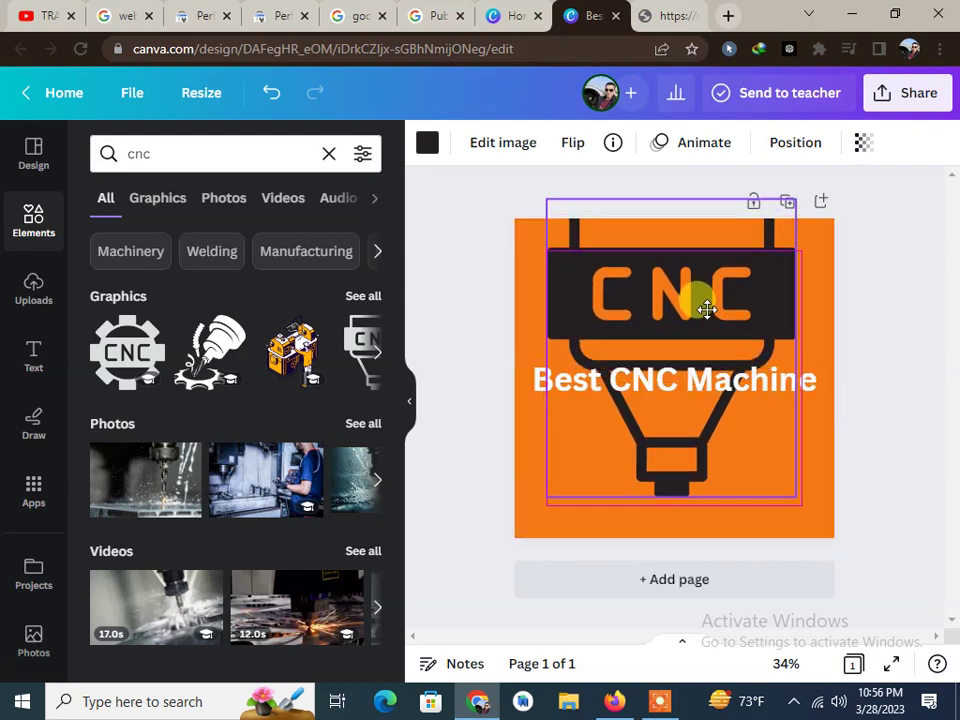
{"action": "left_click_drag", "start_coordinate": [706, 309], "coordinate": [706, 309]}
Recolour the CNC graphic green (#129B5D).
{"action": "left_click", "coordinate": [420, 145]}
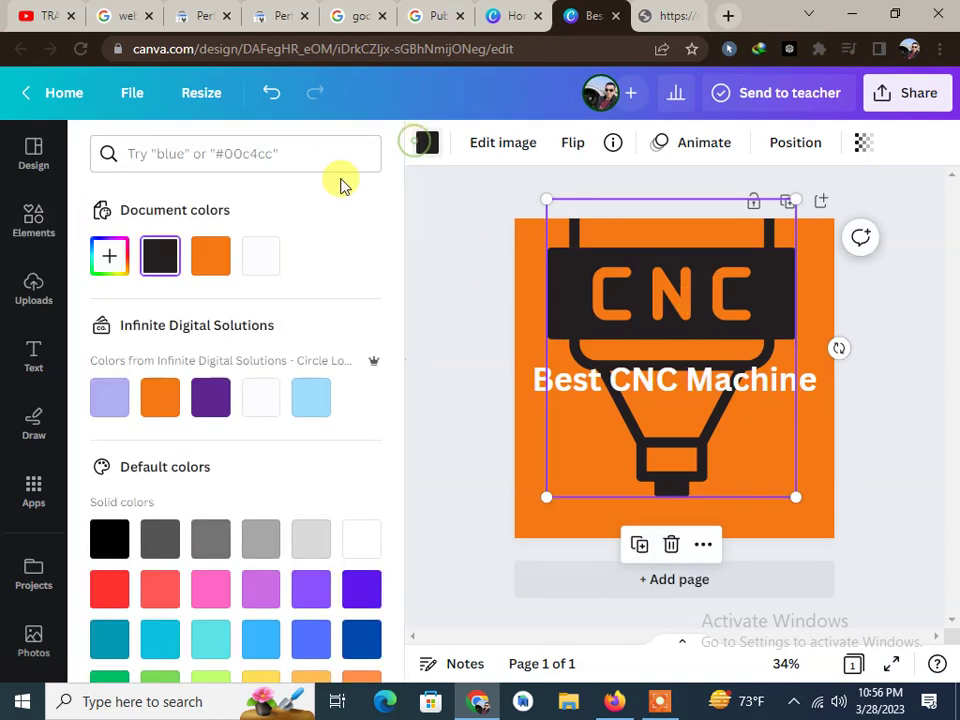
{"action": "left_click", "coordinate": [107, 398]}
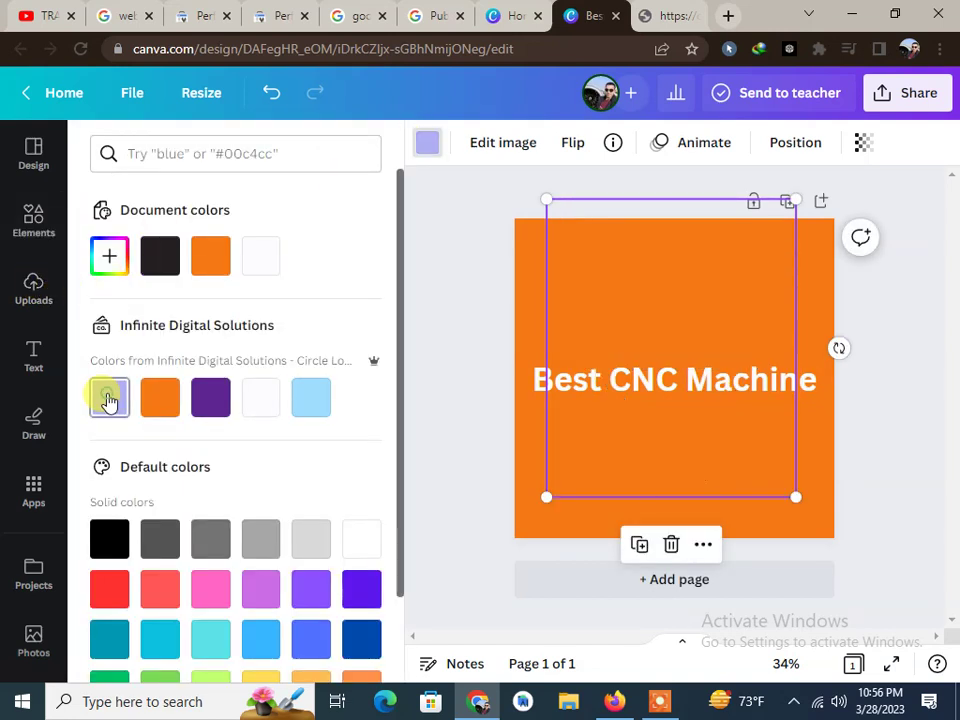
{"action": "left_click", "coordinate": [109, 256]}
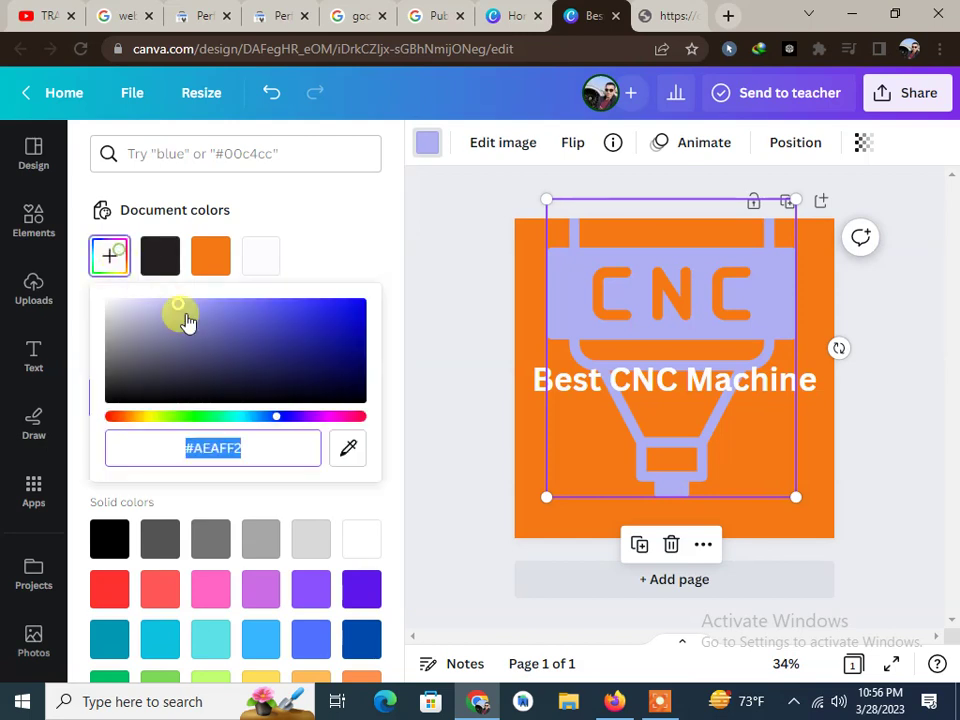
{"action": "left_click", "coordinate": [327, 320]}
{"action": "mouse_move", "coordinate": [328, 321]}
{"action": "left_mouse_down"}
{"action": "mouse_move", "coordinate": [342, 342]}
{"action": "mouse_move", "coordinate": [339, 375]}
{"action": "left_mouse_up"}
{"action": "left_click_drag", "start_coordinate": [253, 416], "coordinate": [216, 416]}
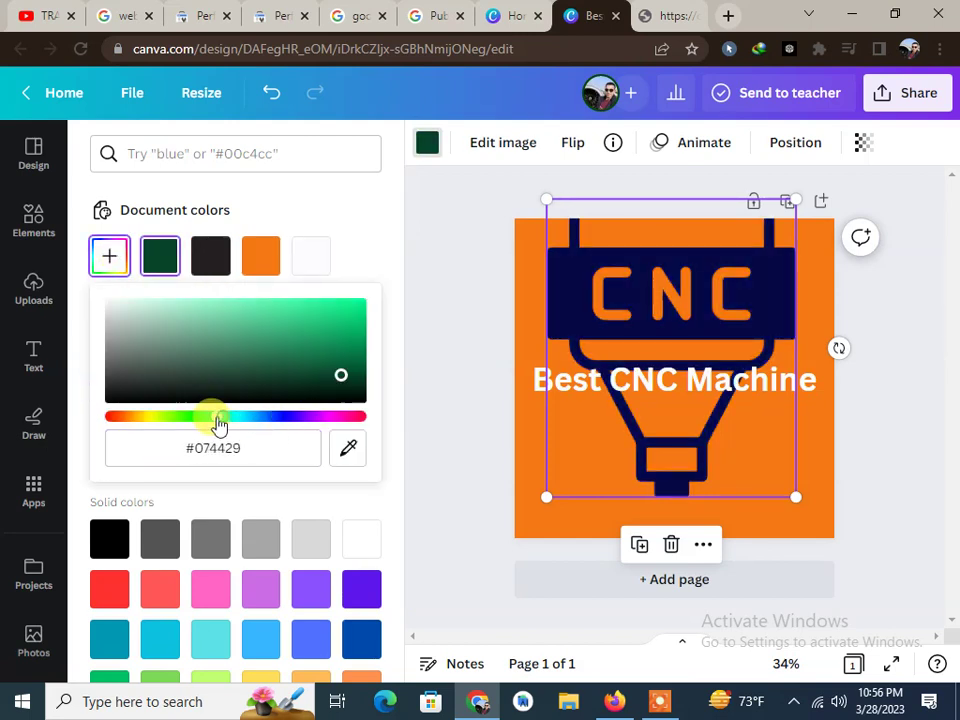
{"action": "left_click", "coordinate": [334, 343]}
{"action": "left_click_drag", "start_coordinate": [334, 343], "coordinate": [340, 338]}
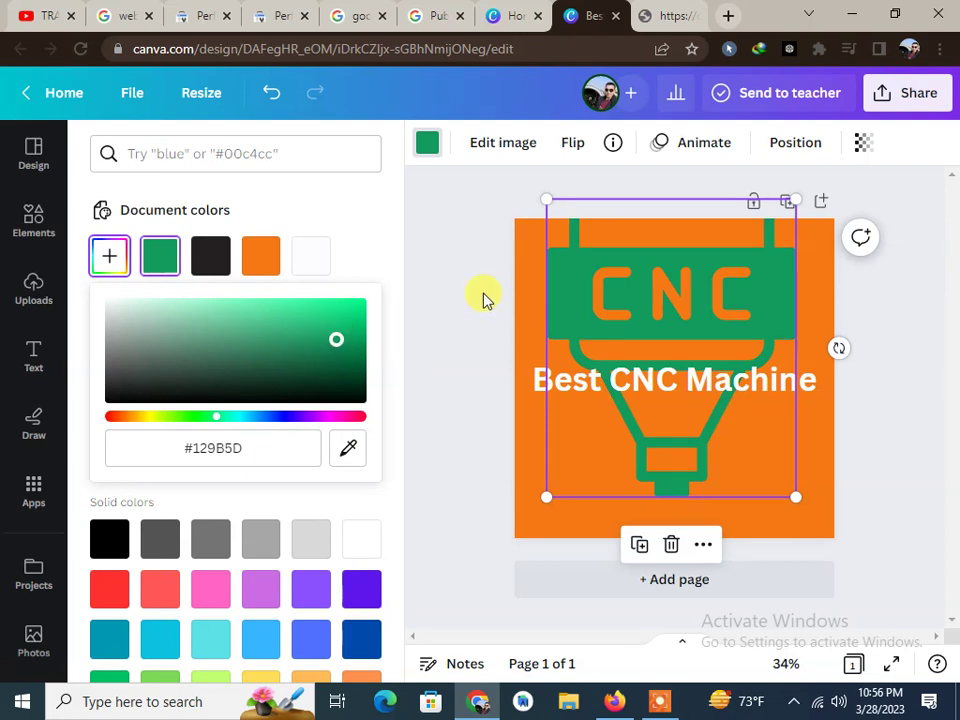
{"action": "key", "text": "Escape"}
Stretch the CNC graphic to fill the whole orange square behind the title.
{"action": "left_click", "coordinate": [622, 377]}
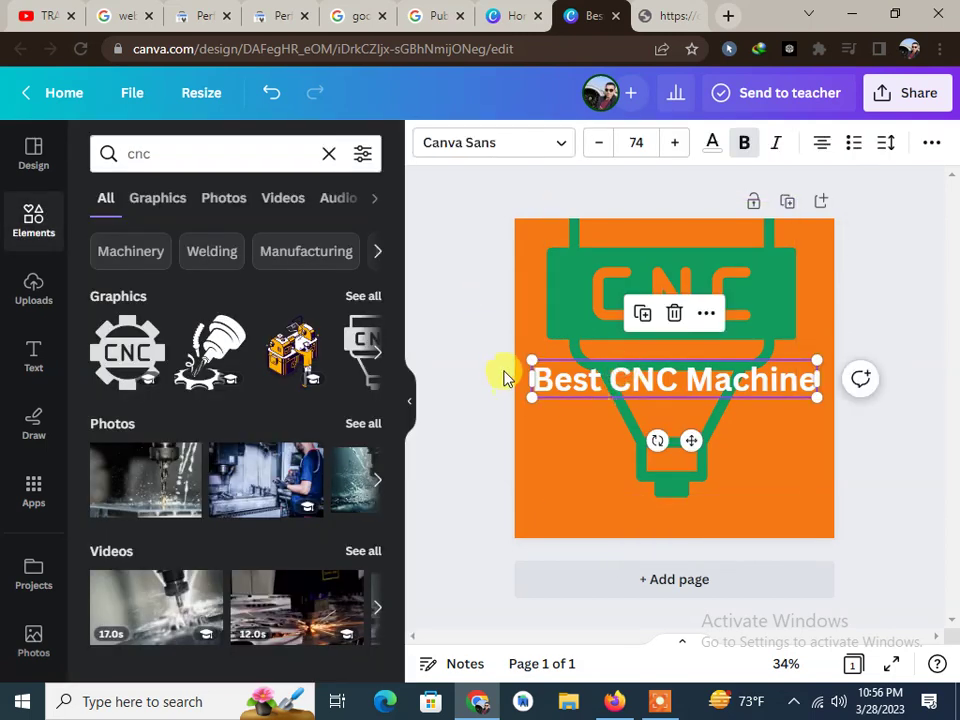
{"action": "left_click", "coordinate": [480, 318]}
{"action": "left_click", "coordinate": [658, 394]}
{"action": "left_click", "coordinate": [600, 428]}
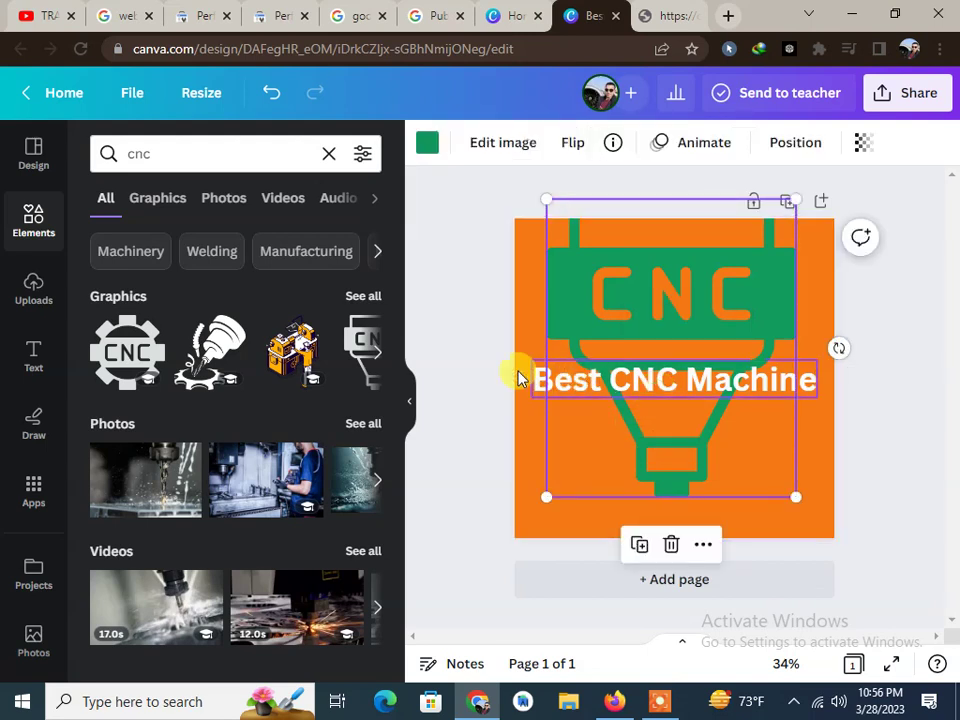
{"action": "left_click", "coordinate": [476, 348]}
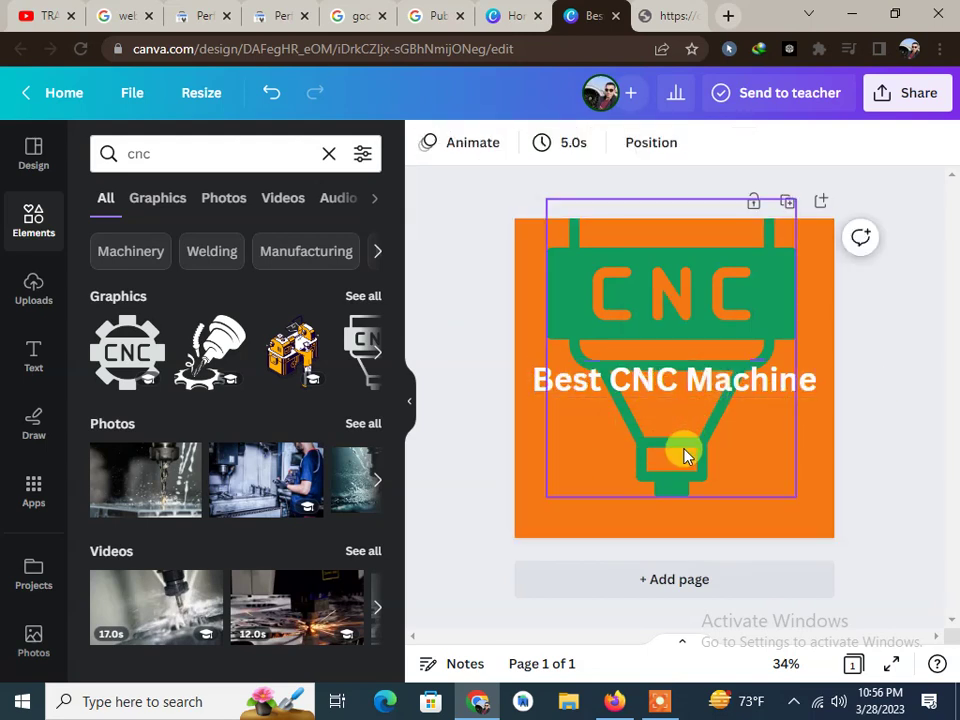
{"action": "left_click", "coordinate": [674, 495]}
{"action": "left_click_drag", "start_coordinate": [650, 300], "coordinate": [654, 311]}
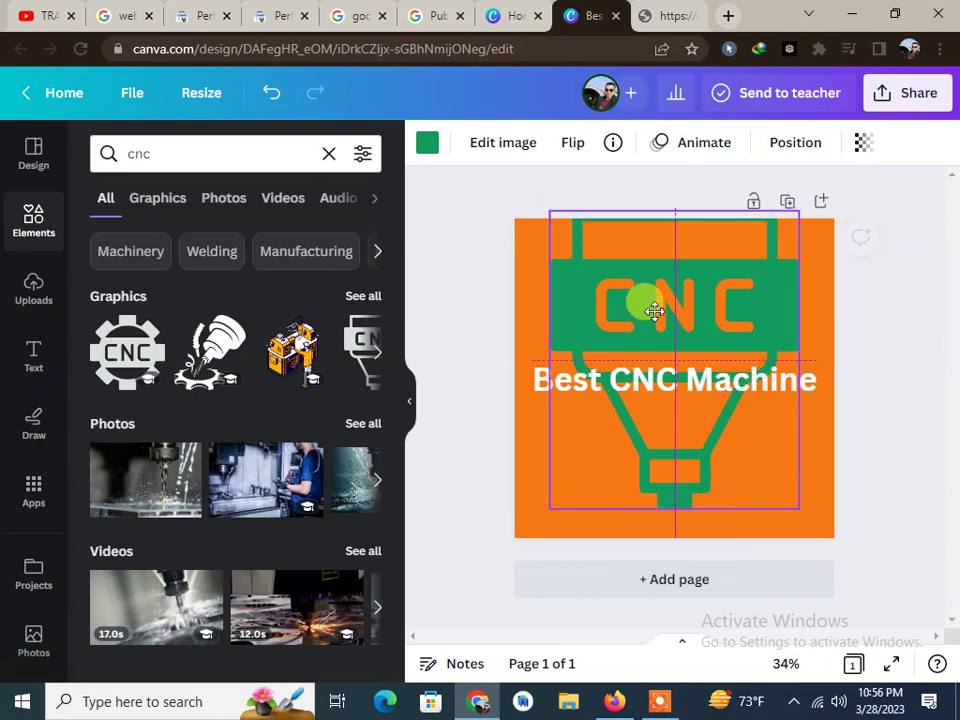
{"action": "left_click_drag", "start_coordinate": [549, 510], "coordinate": [541, 520]}
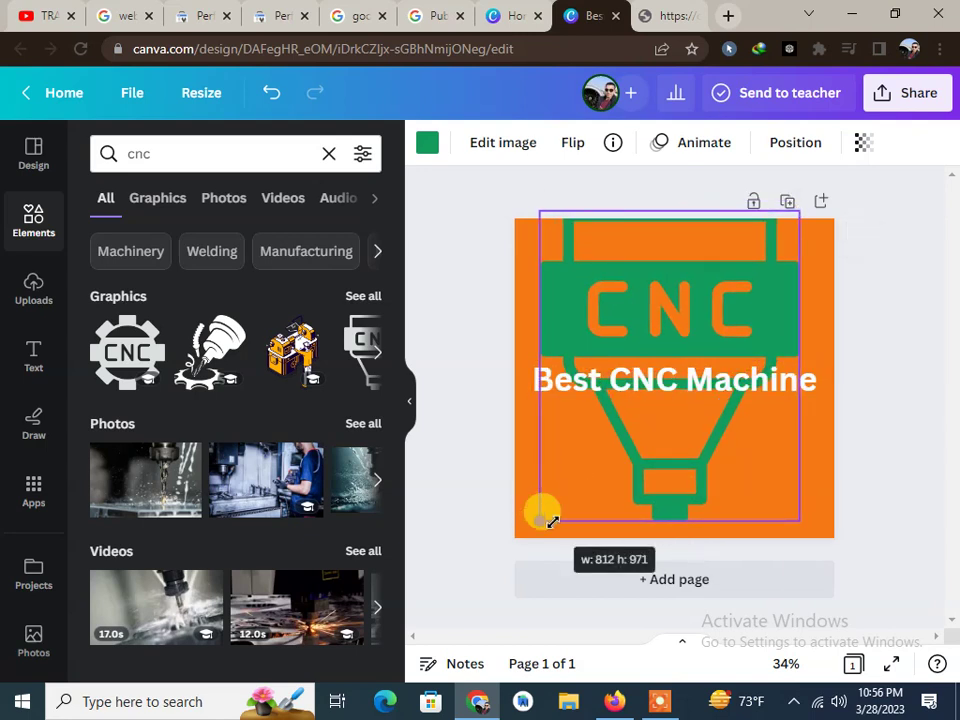
{"action": "left_click_drag", "start_coordinate": [796, 517], "coordinate": [814, 527]}
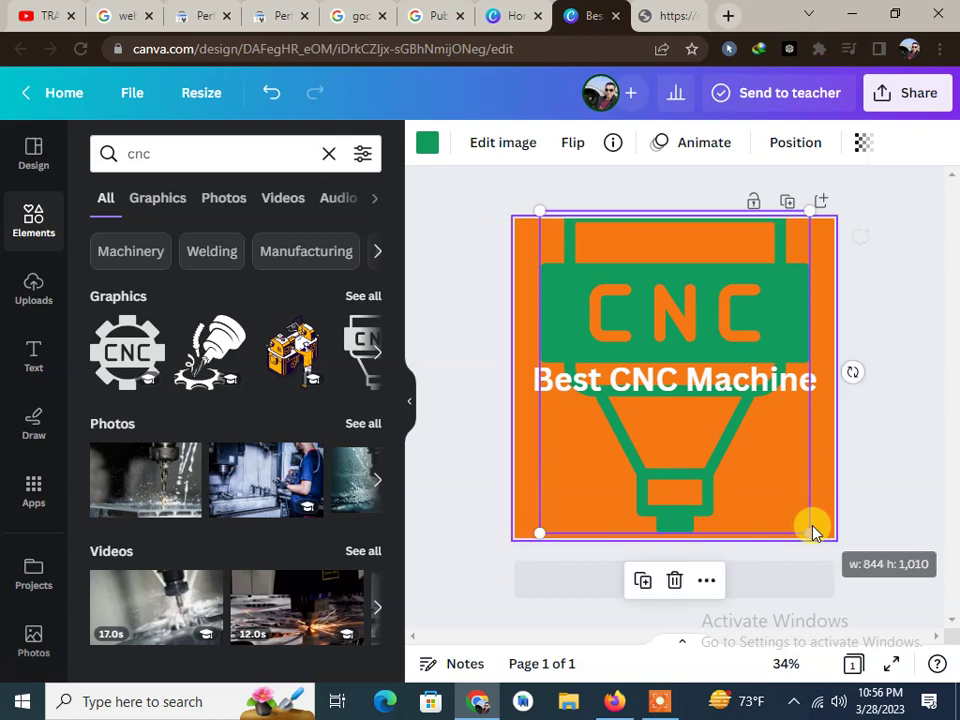
{"action": "left_click", "coordinate": [850, 467]}
{"action": "left_click", "coordinate": [688, 390]}
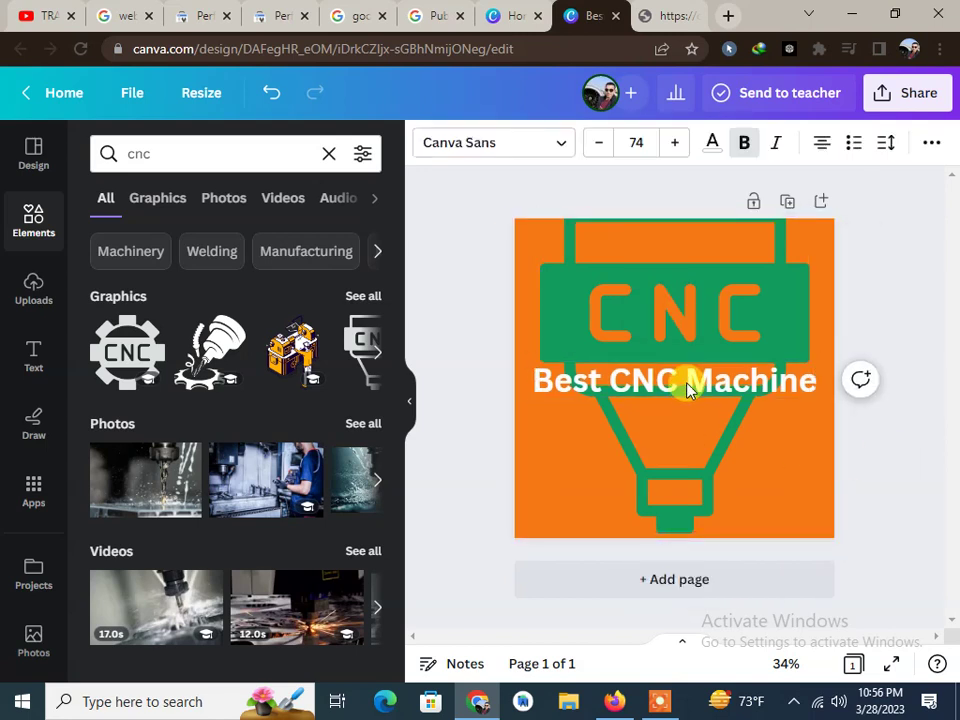
{"action": "left_click", "coordinate": [688, 390]}
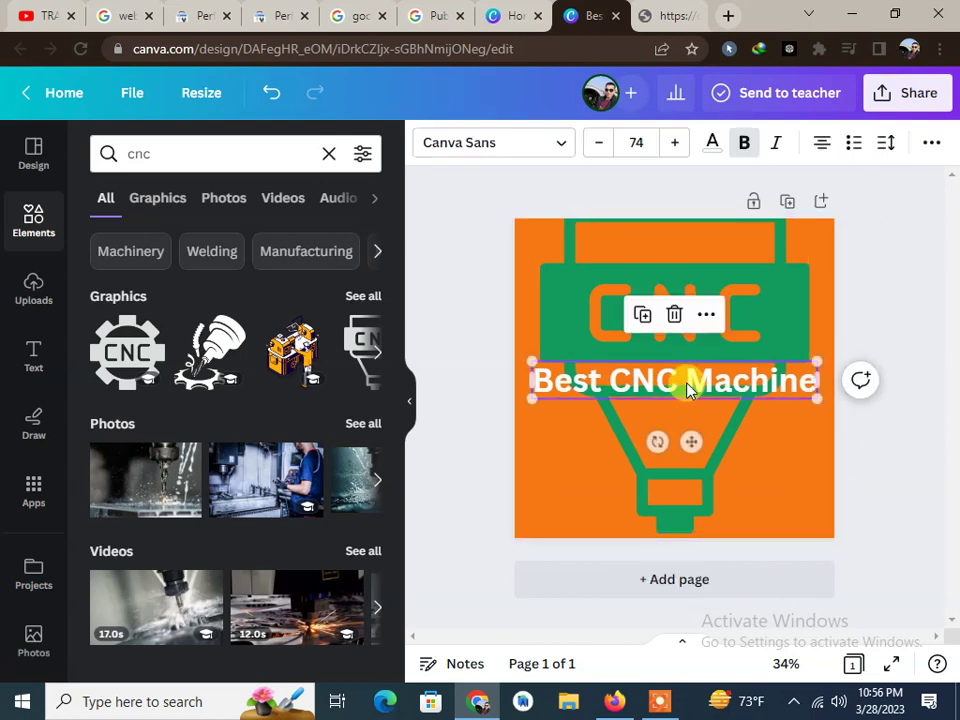
{"action": "left_click", "coordinate": [900, 92]}
Download the design as the PNG Best CNC Machine.png and close the download panel.
{"action": "scroll", "coordinate": [812, 246], "scroll_direction": "down", "scroll_amount": 3}
{"action": "left_click", "coordinate": [737, 452]}
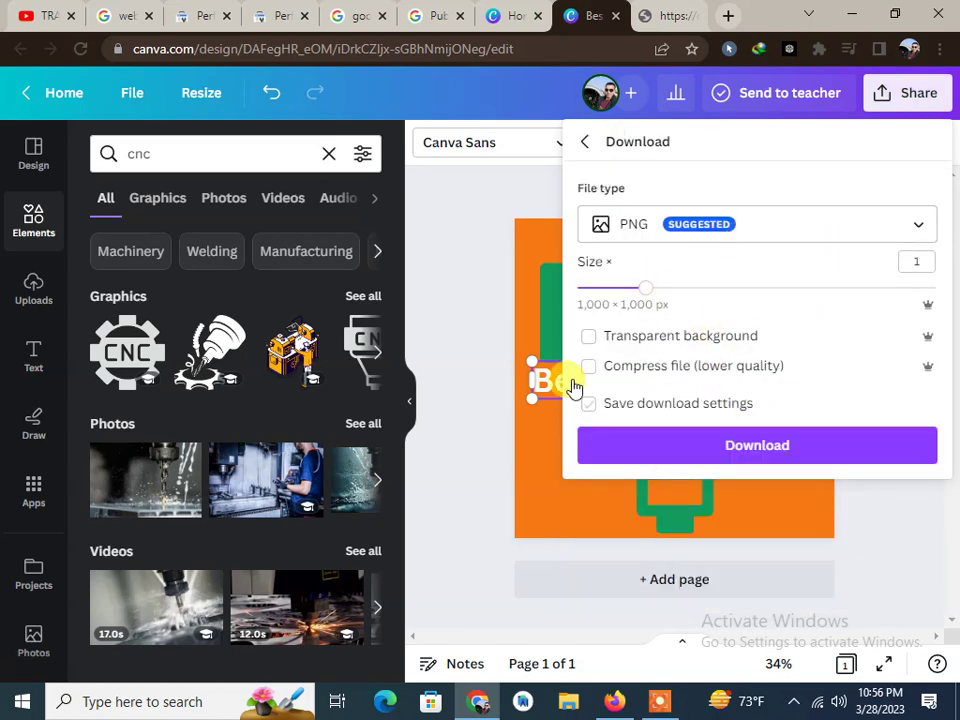
{"action": "left_click", "coordinate": [729, 440]}
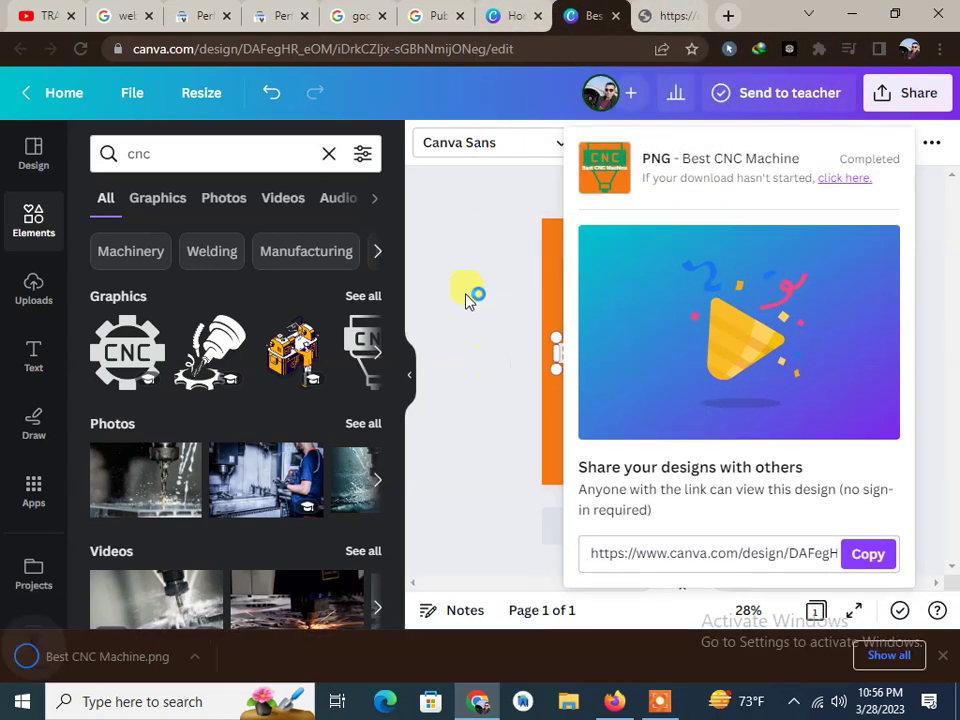
{"action": "left_click", "coordinate": [468, 300]}
Return to the Publisher Center settings page at the square logo section.
{"action": "left_click", "coordinate": [352, 15]}
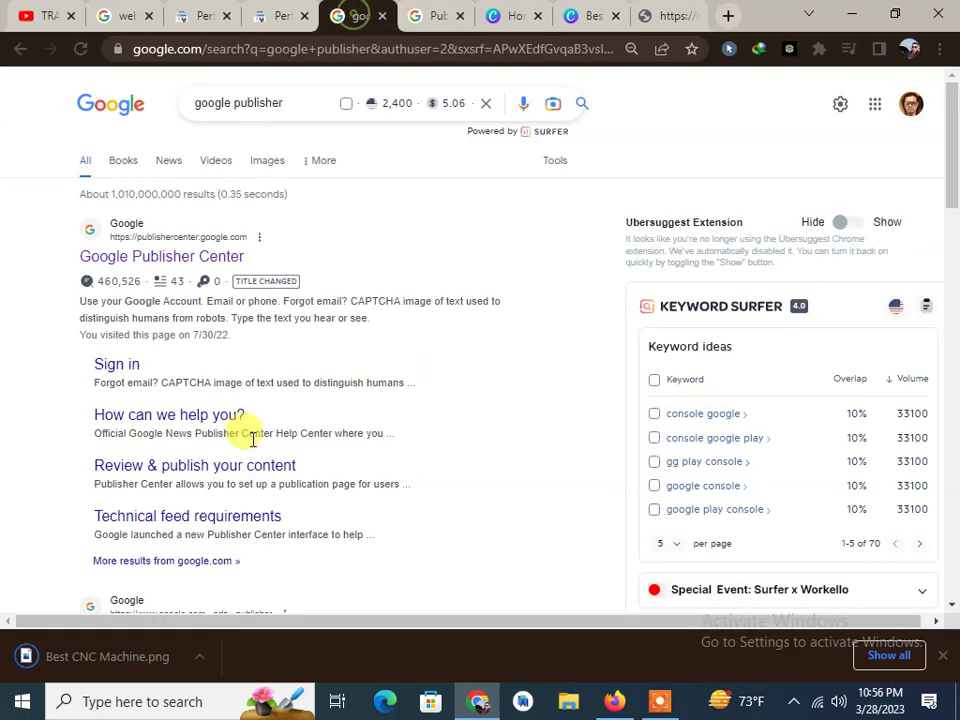
{"action": "left_click", "coordinate": [428, 16]}
{"action": "scroll", "coordinate": [310, 278], "scroll_direction": "down", "scroll_amount": 1}
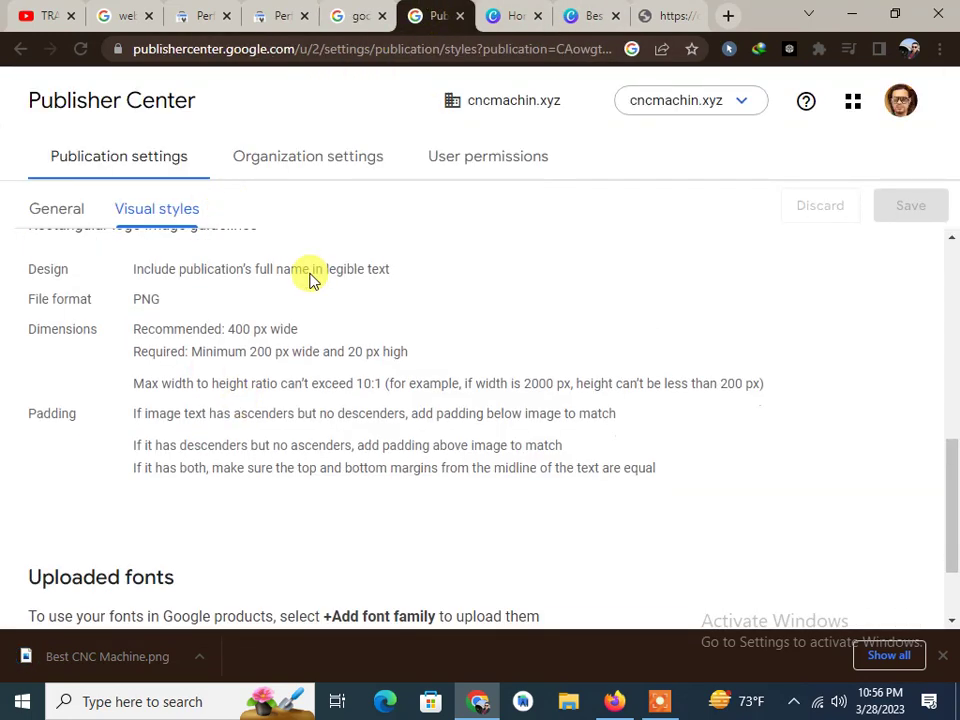
{"action": "scroll", "coordinate": [290, 320], "scroll_direction": "down", "scroll_amount": 2}
{"action": "scroll", "coordinate": [235, 429], "scroll_direction": "up", "scroll_amount": 6}
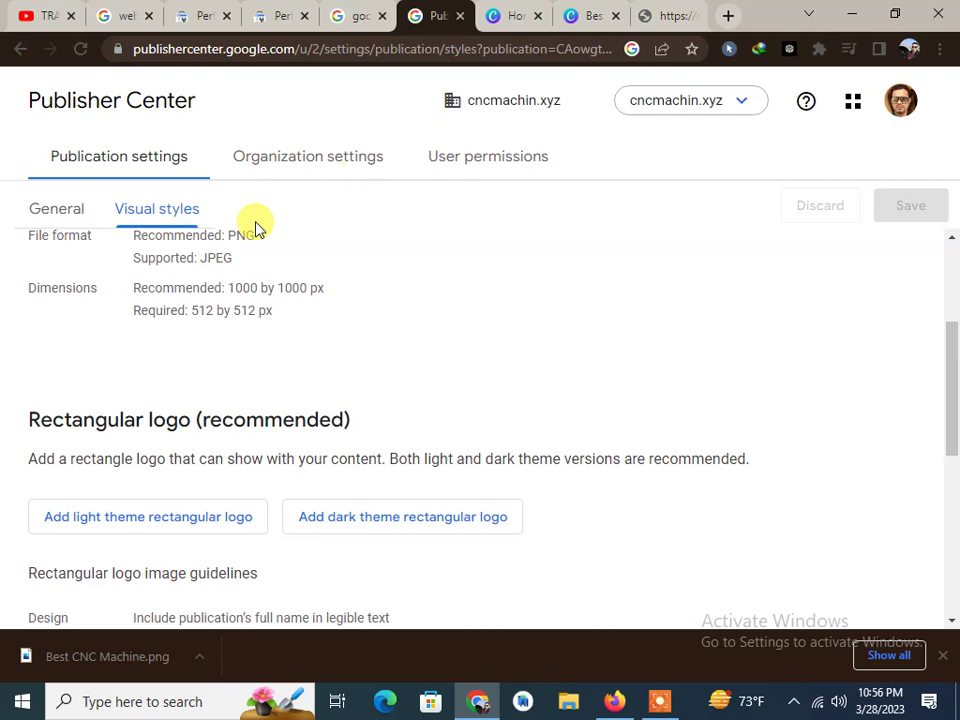
{"action": "scroll", "coordinate": [197, 287], "scroll_direction": "up", "scroll_amount": 2}
{"action": "scroll", "coordinate": [236, 313], "scroll_direction": "up", "scroll_amount": 1}
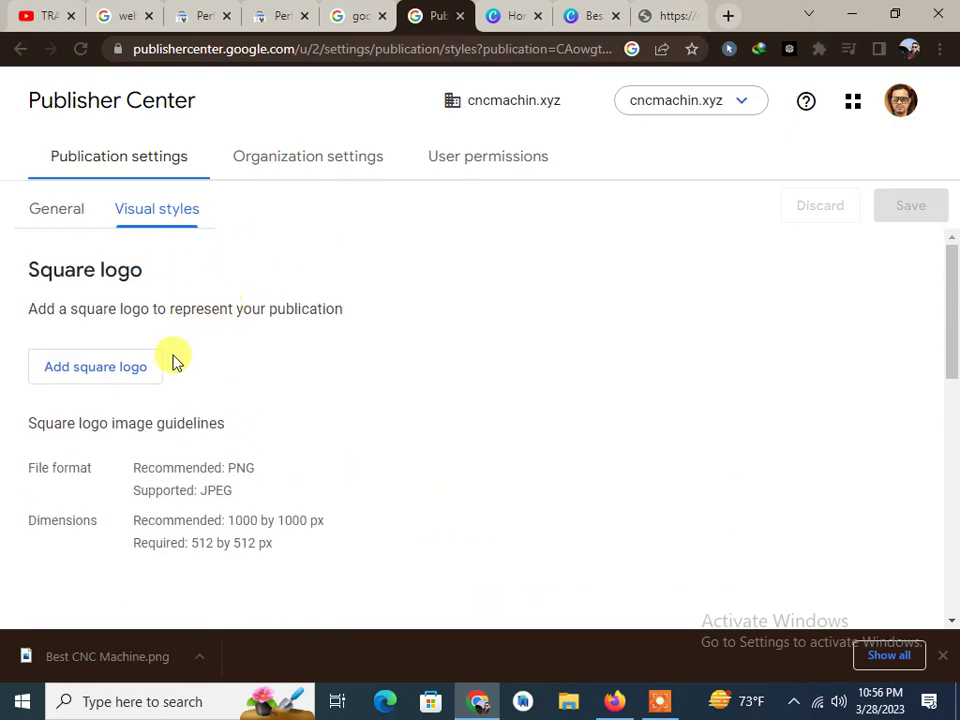
Pick Best CNC Machine.png from the Downloads folder as the square logo.
{"action": "left_click", "coordinate": [111, 378]}
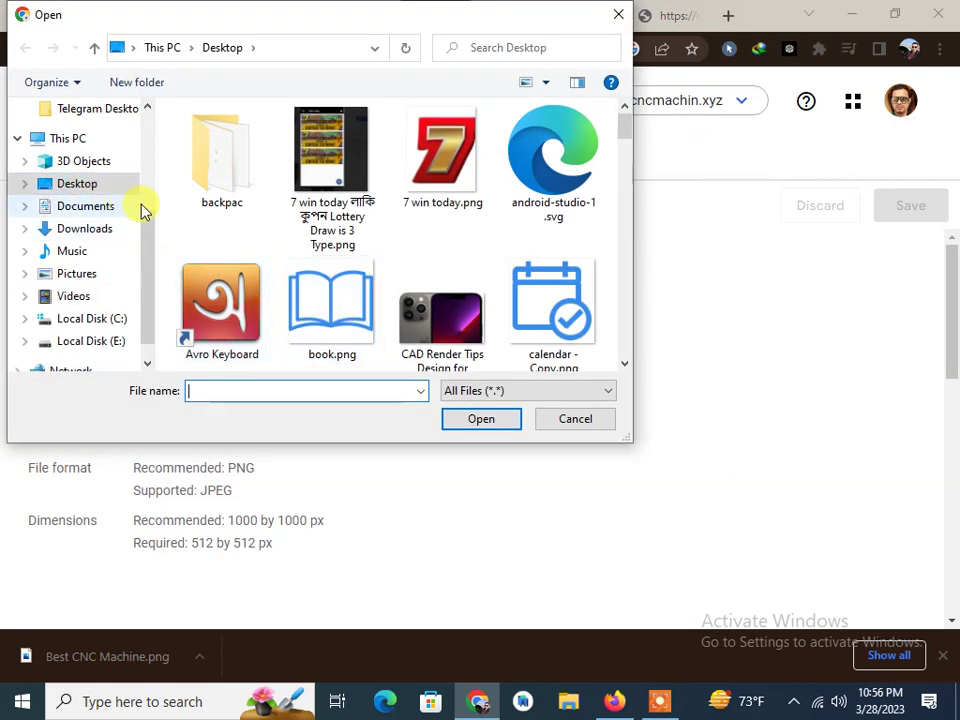
{"action": "scroll", "coordinate": [330, 225], "scroll_direction": "down", "scroll_amount": 1}
{"action": "scroll", "coordinate": [330, 225], "scroll_direction": "down", "scroll_amount": 3}
{"action": "scroll", "coordinate": [332, 214], "scroll_direction": "down", "scroll_amount": 3}
{"action": "scroll", "coordinate": [332, 274], "scroll_direction": "down", "scroll_amount": 3}
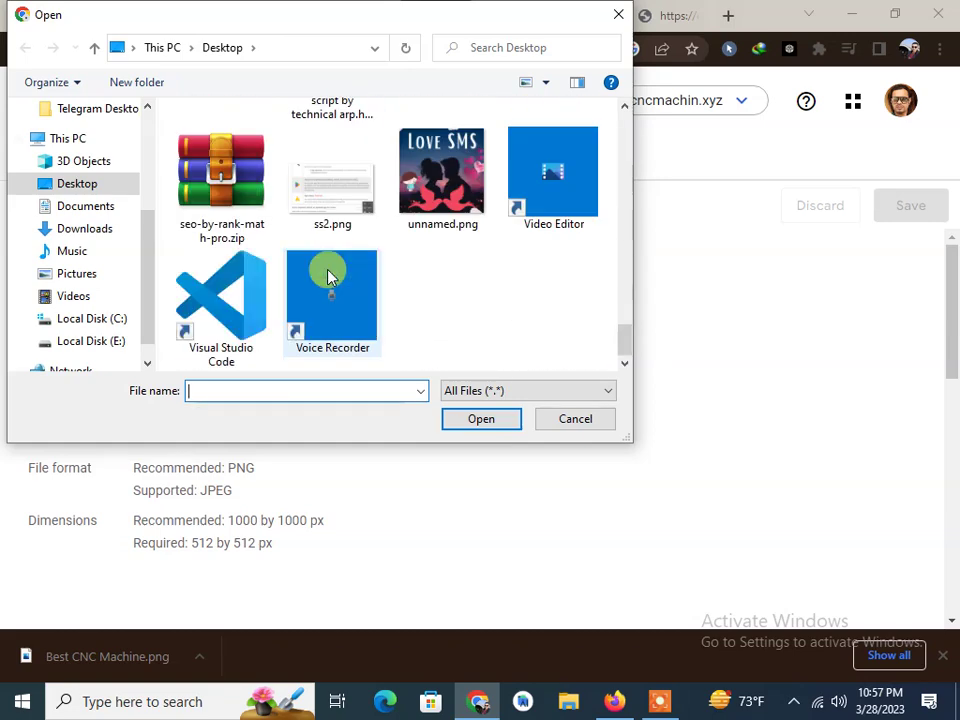
{"action": "left_click", "coordinate": [84, 228]}
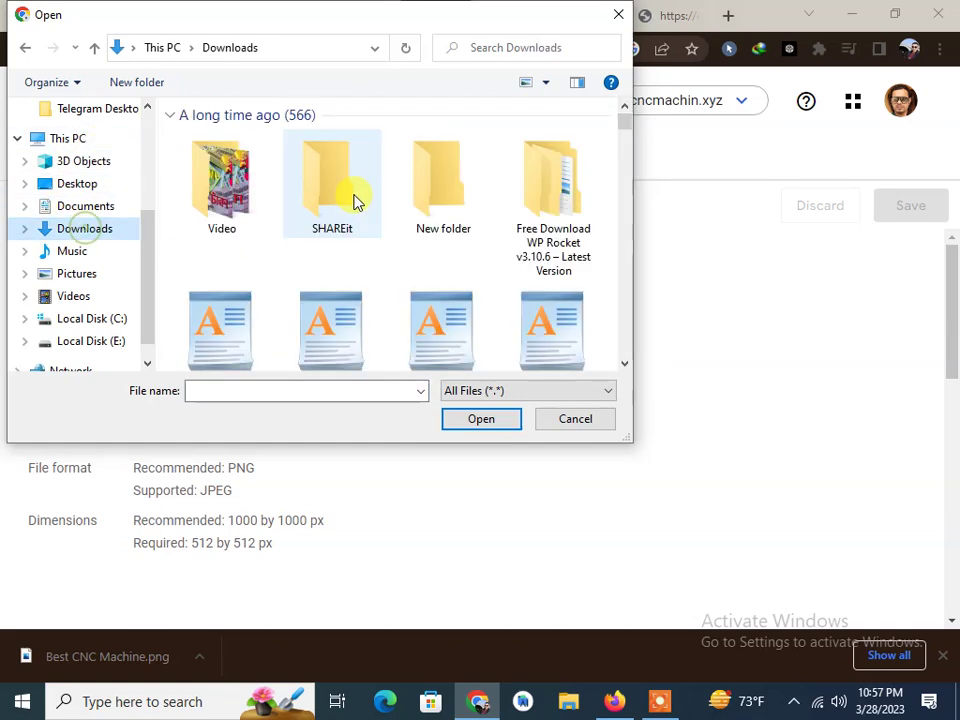
{"action": "scroll", "coordinate": [440, 250], "scroll_direction": "down", "scroll_amount": 5}
{"action": "scroll", "coordinate": [580, 160], "scroll_direction": "down", "scroll_amount": 5}
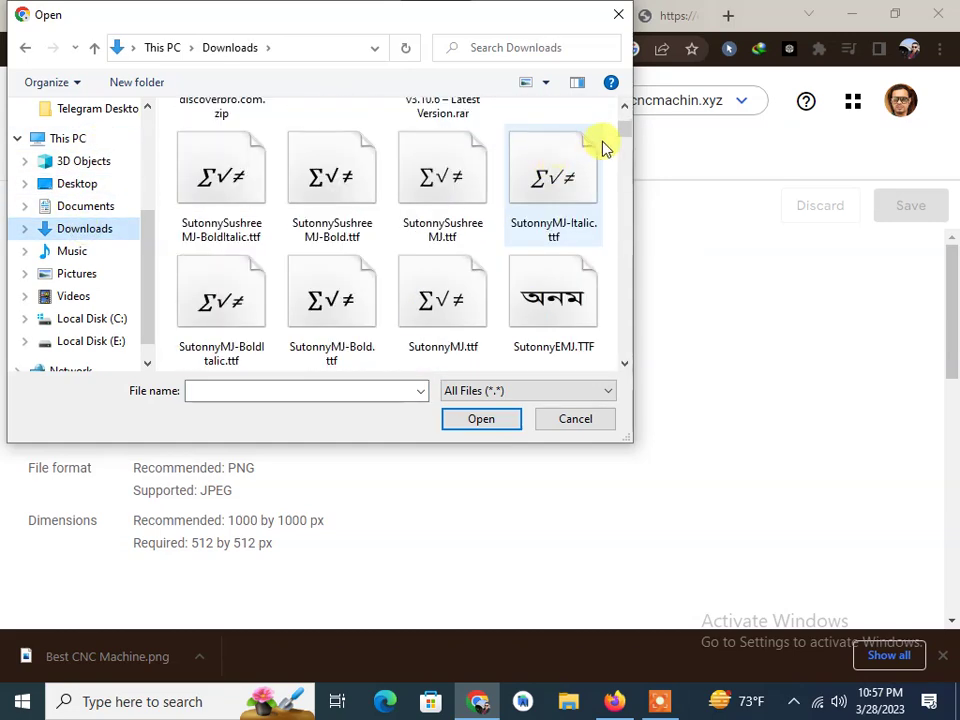
{"action": "scroll", "coordinate": [630, 198], "scroll_direction": "down", "scroll_amount": 3}
{"action": "scroll", "coordinate": [631, 280], "scroll_direction": "down", "scroll_amount": 10}
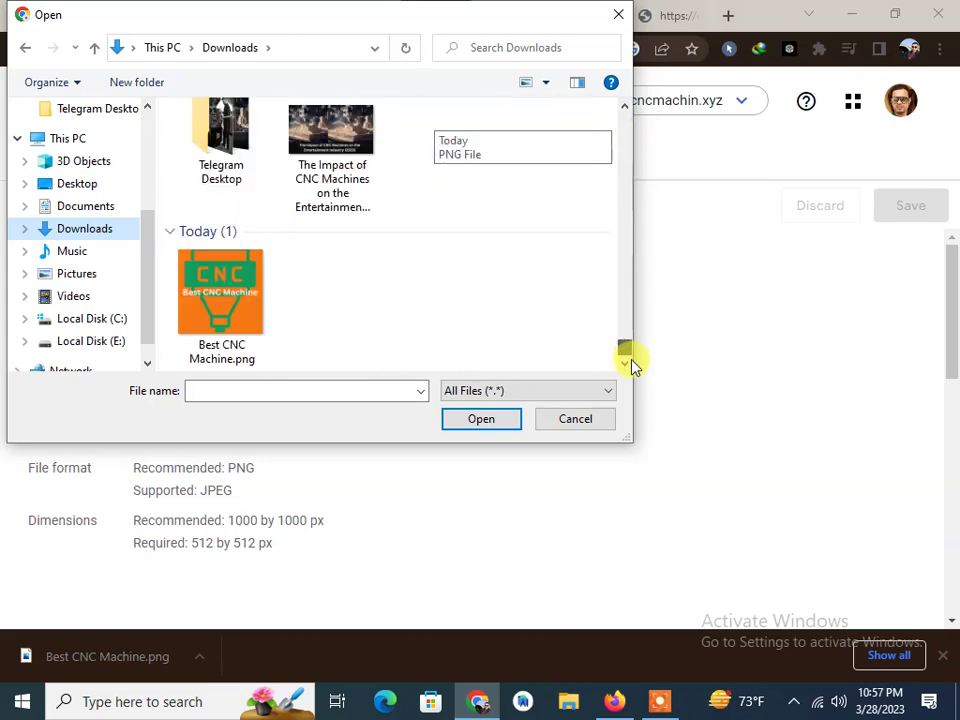
{"action": "double_click", "coordinate": [225, 300]}
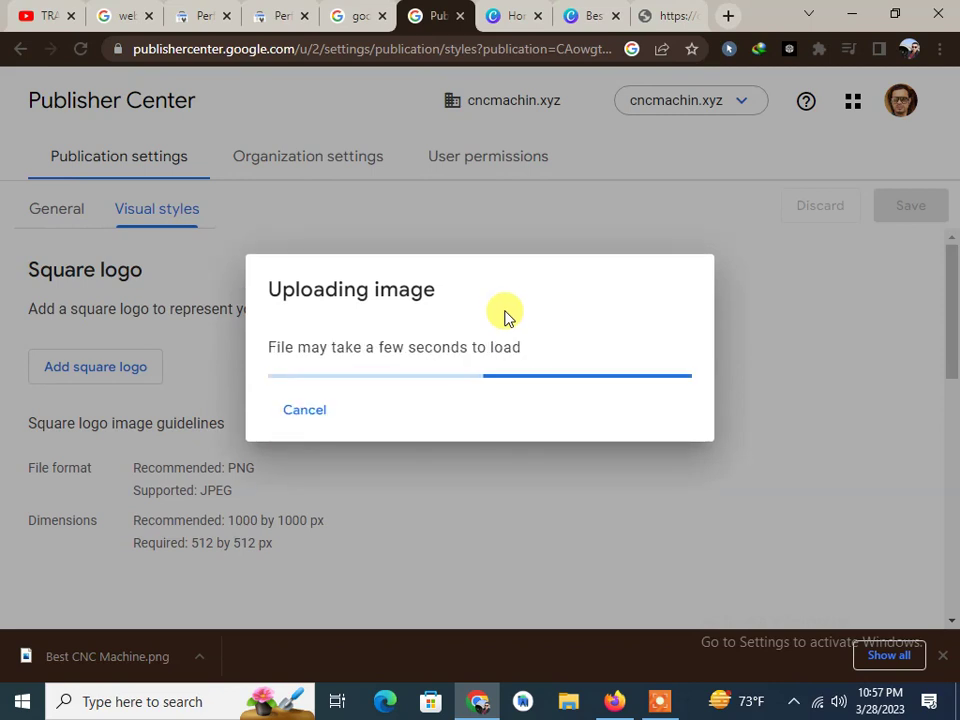
Resize a copy of the CNC Canva design to width 400 and height 40 px.
{"action": "left_click", "coordinate": [590, 14]}
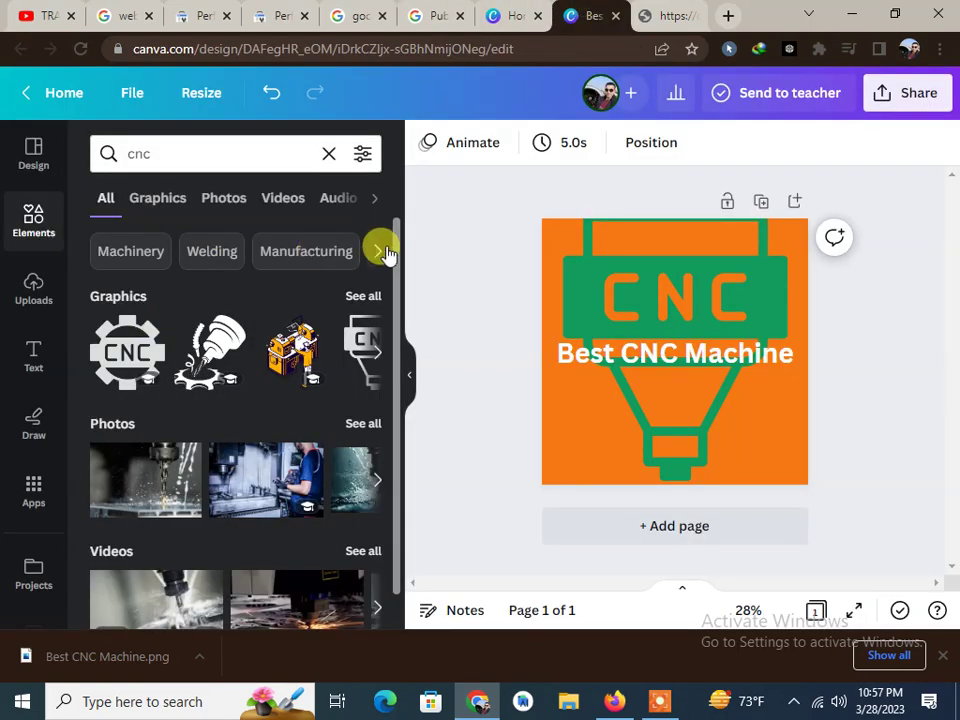
{"action": "left_click", "coordinate": [200, 95]}
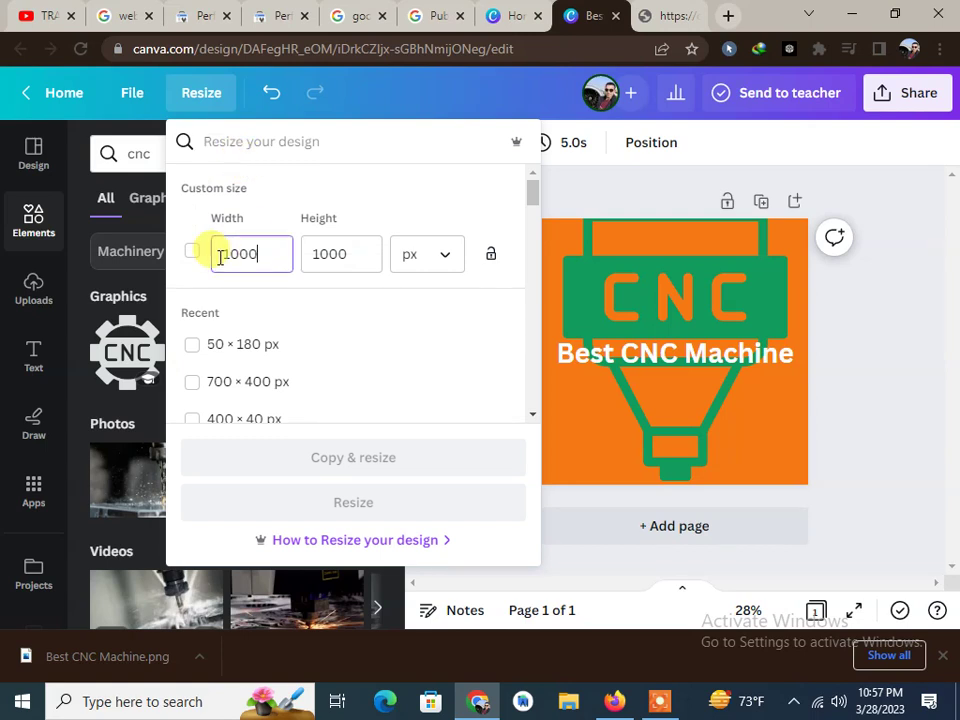
{"action": "double_click", "coordinate": [230, 253]}
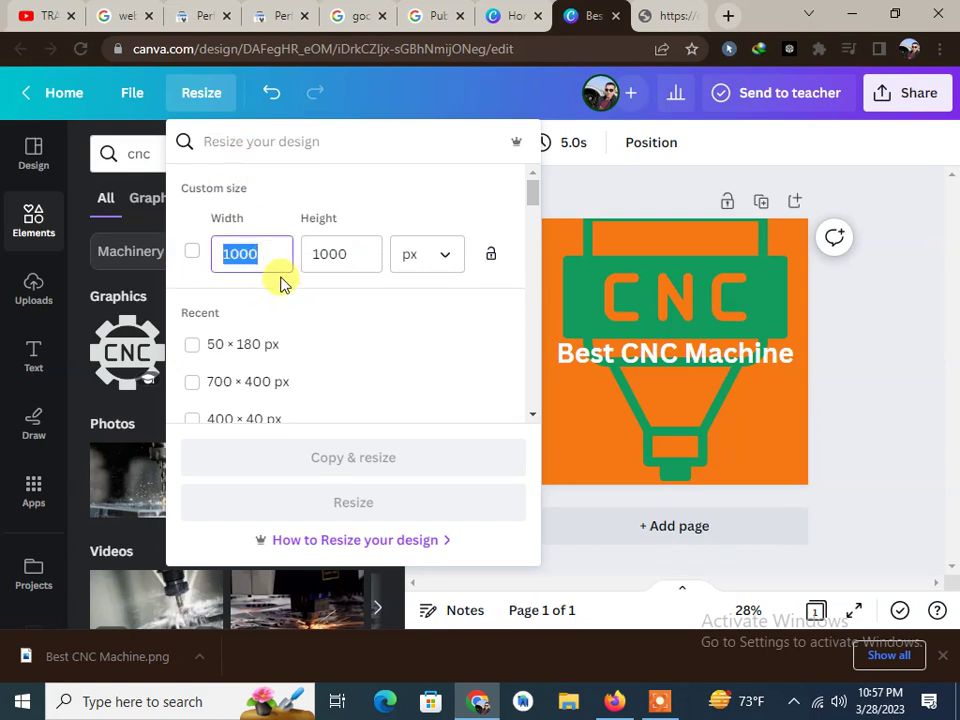
{"action": "type", "text": "400"}
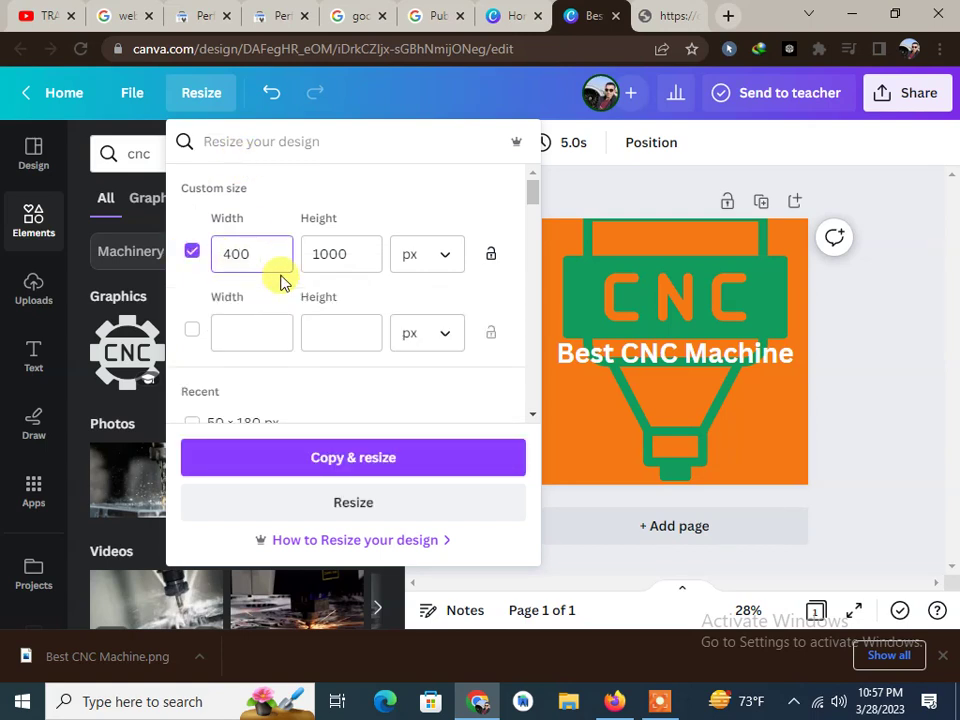
{"action": "left_click_drag", "start_coordinate": [350, 254], "coordinate": [300, 260]}
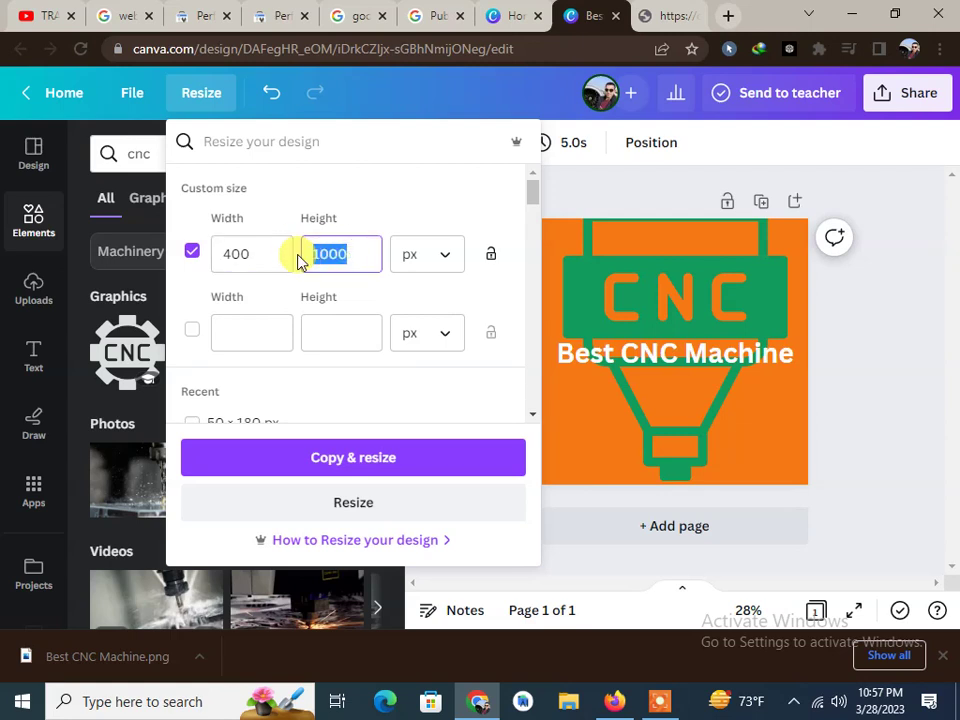
{"action": "type", "text": "40"}
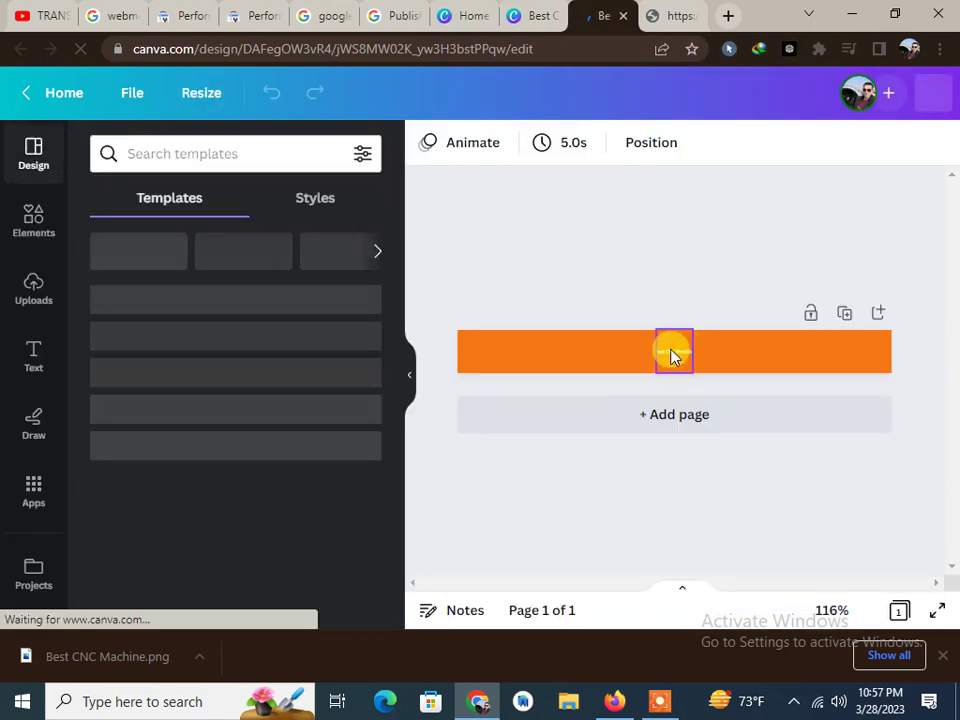
Start enlarging the Best CNC Machine text and move the CNC logo to the banner's left end.
{"action": "left_click", "coordinate": [672, 357]}
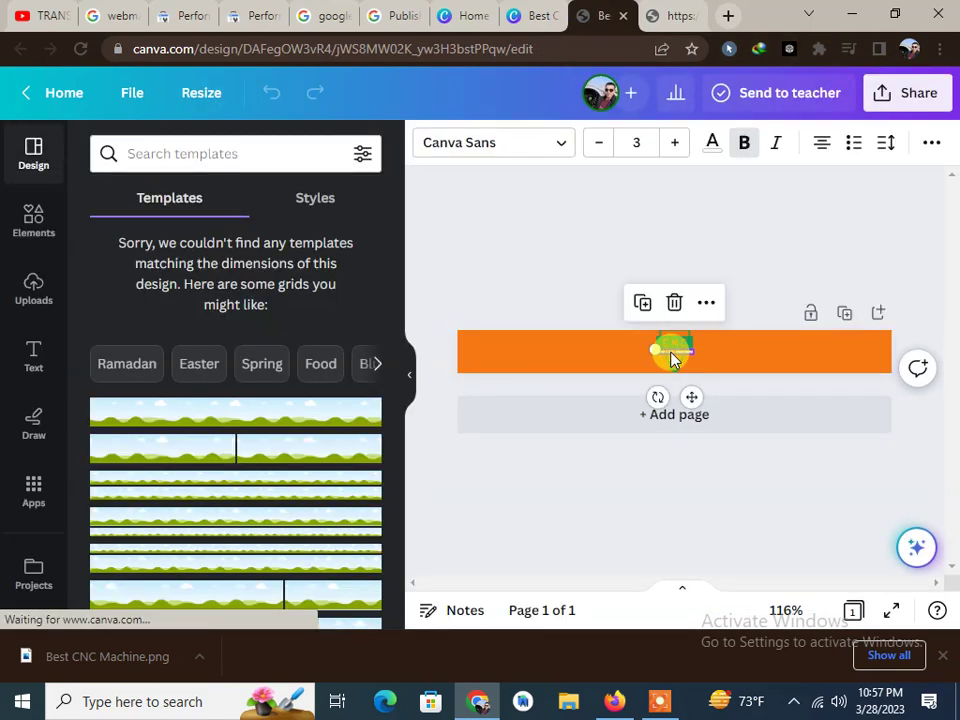
{"action": "left_click", "coordinate": [674, 146]}
{"action": "left_click", "coordinate": [674, 146]}
{"action": "left_click", "coordinate": [674, 146]}
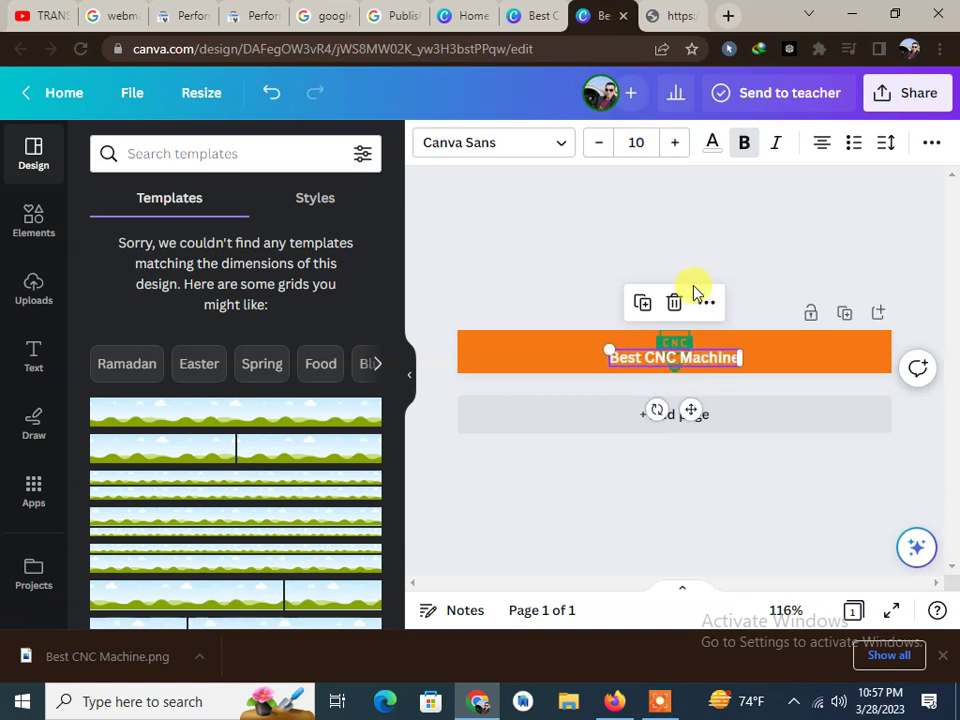
{"action": "left_click_drag", "start_coordinate": [683, 343], "coordinate": [466, 340]}
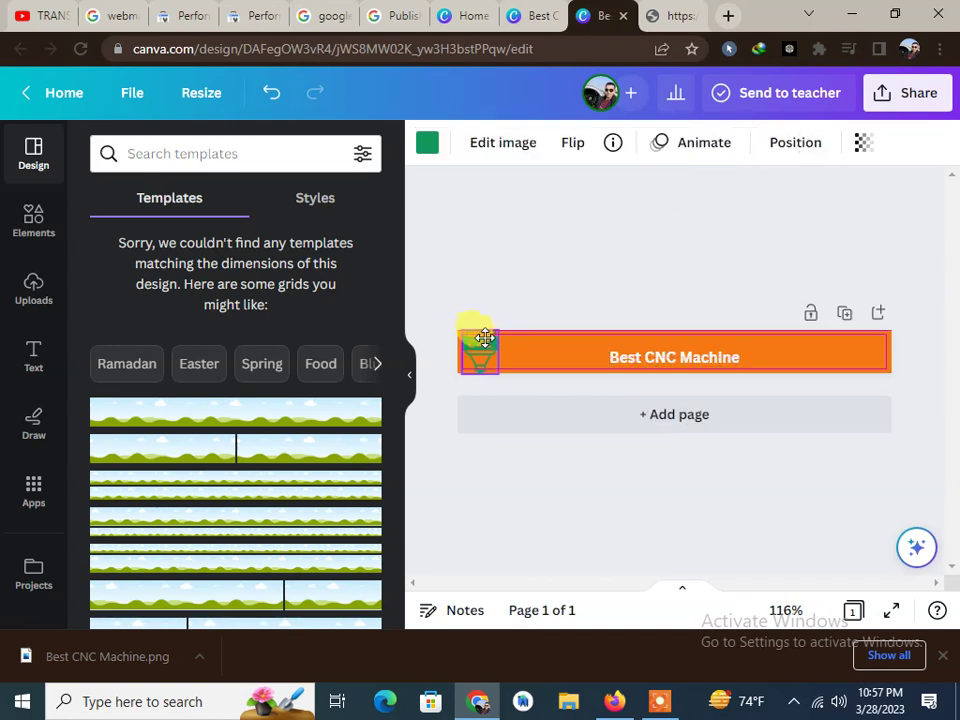
Enlarge the Best CNC Machine text to size 22, keeping it centred on the banner.
{"action": "left_click", "coordinate": [605, 362]}
{"action": "left_click", "coordinate": [676, 143]}
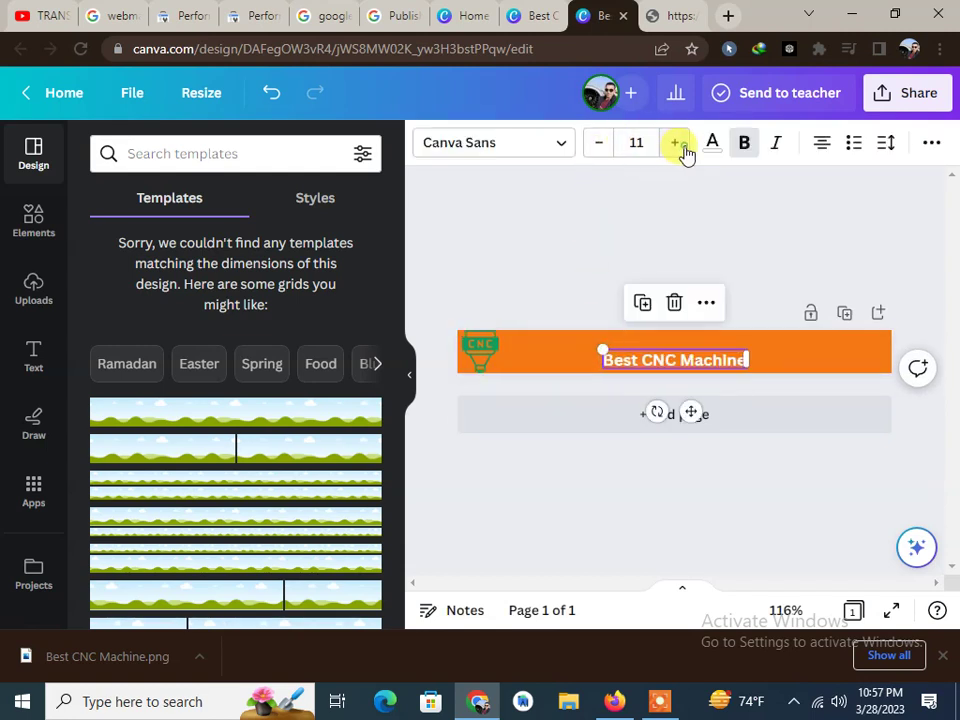
{"action": "left_click_drag", "start_coordinate": [690, 345], "coordinate": [690, 337]}
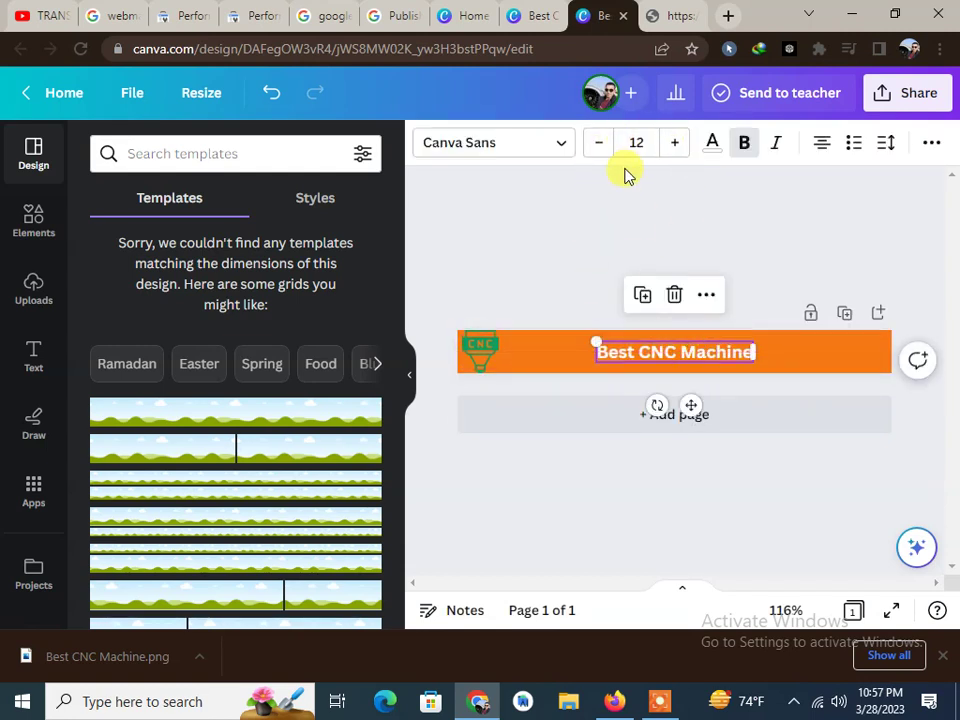
{"action": "double_click", "coordinate": [673, 143]}
{"action": "left_click", "coordinate": [673, 143]}
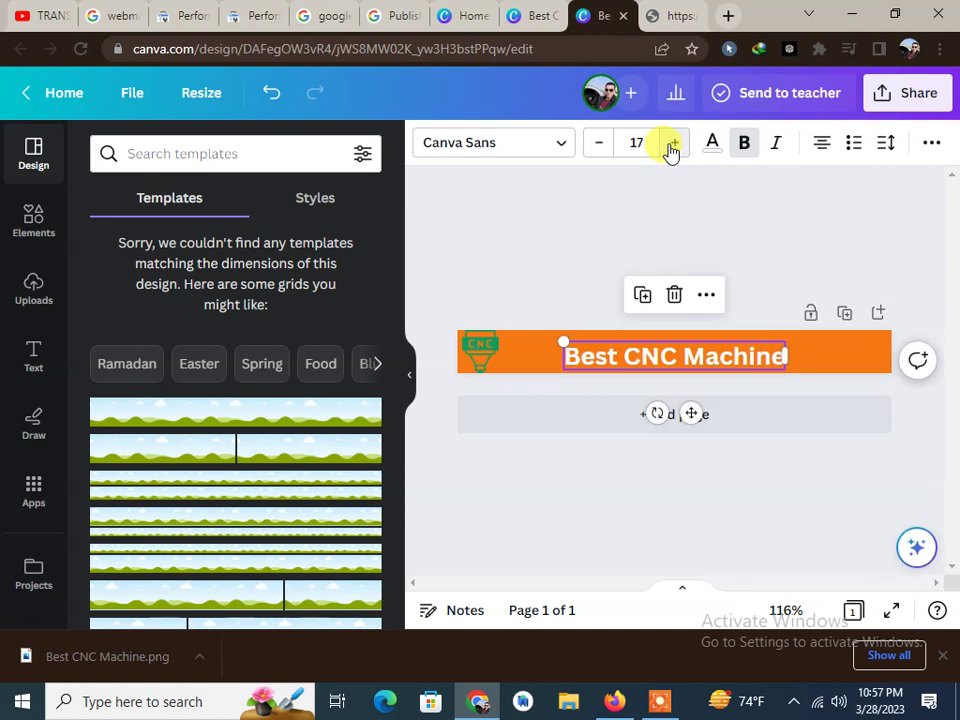
{"action": "left_click_drag", "start_coordinate": [682, 360], "coordinate": [674, 352]}
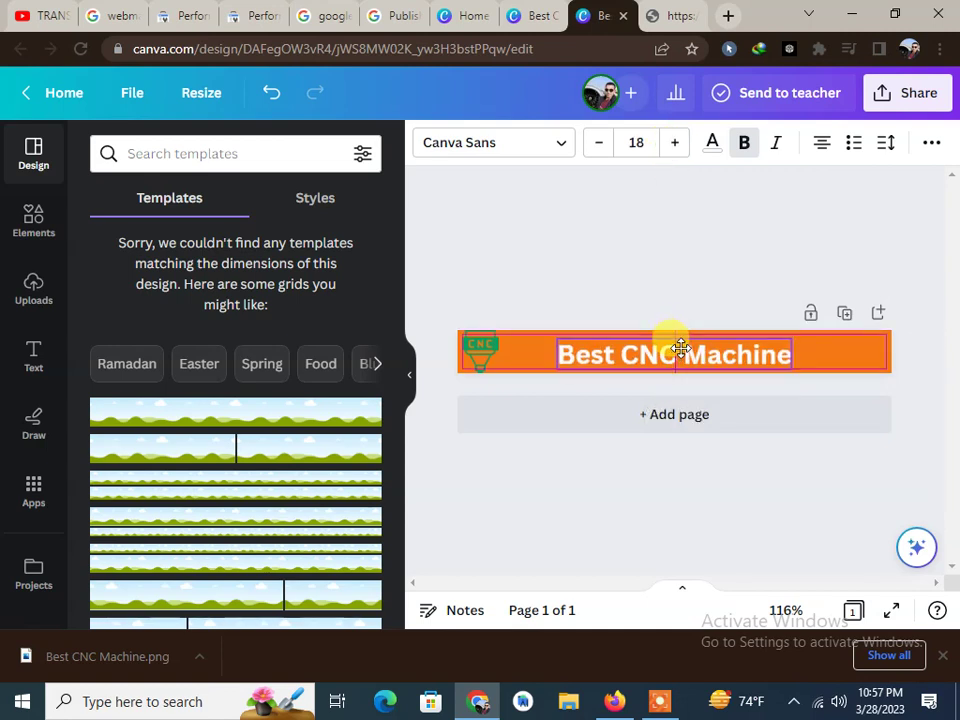
{"action": "double_click", "coordinate": [675, 145]}
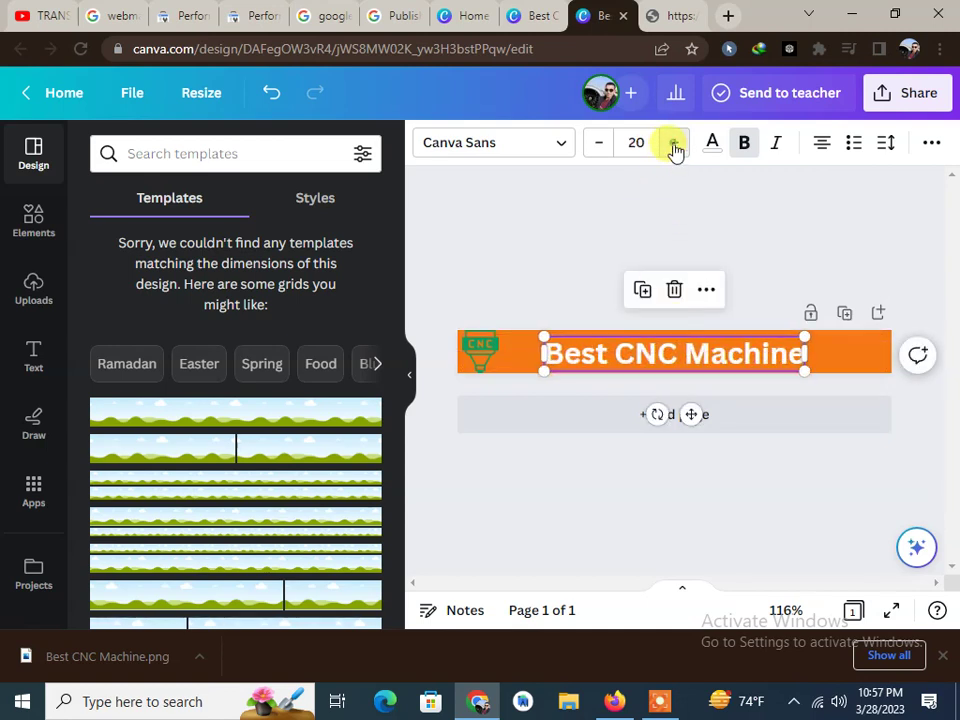
{"action": "left_click", "coordinate": [675, 145]}
{"action": "left_click", "coordinate": [675, 145]}
{"action": "left_click_drag", "start_coordinate": [698, 354], "coordinate": [697, 350]}
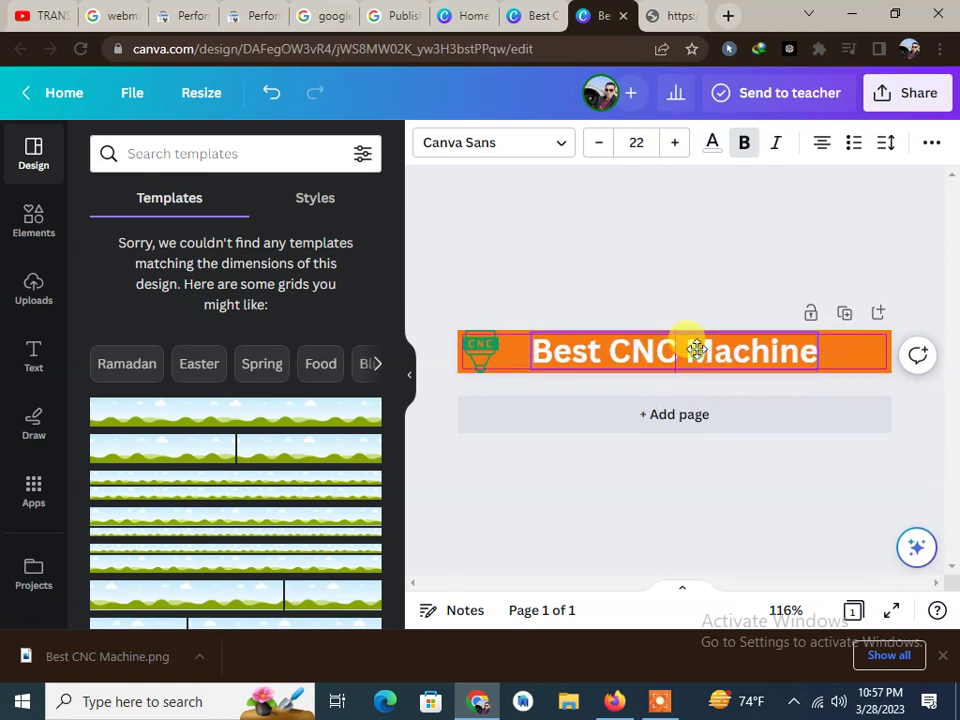
Raise the text size to 26 and deselect it to review the finished banner.
{"action": "left_click", "coordinate": [674, 145]}
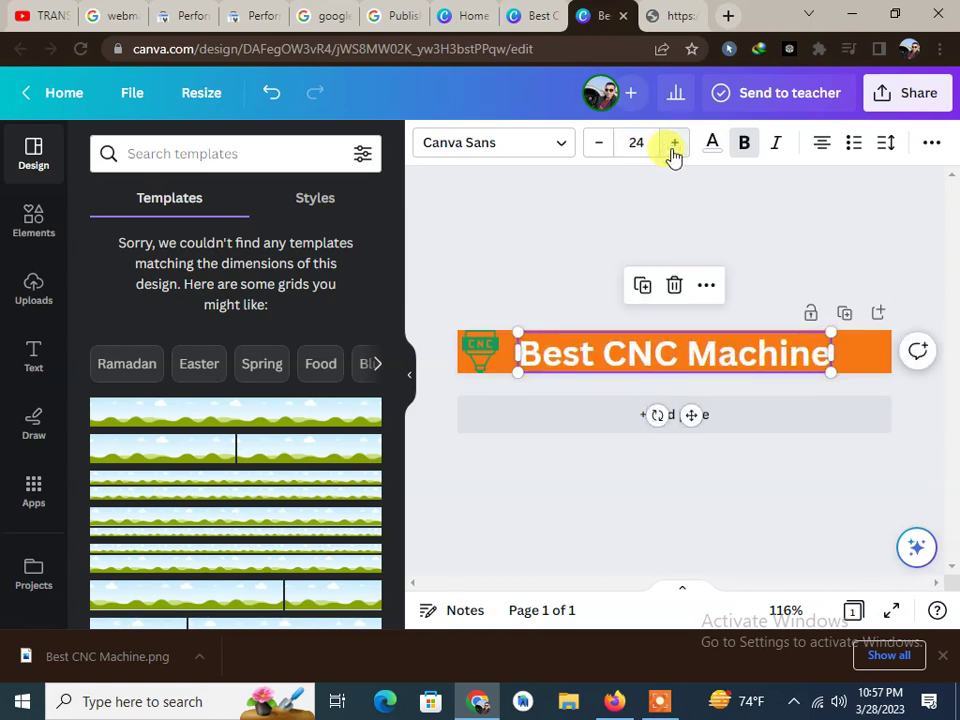
{"action": "left_click", "coordinate": [674, 145]}
{"action": "left_click", "coordinate": [674, 145]}
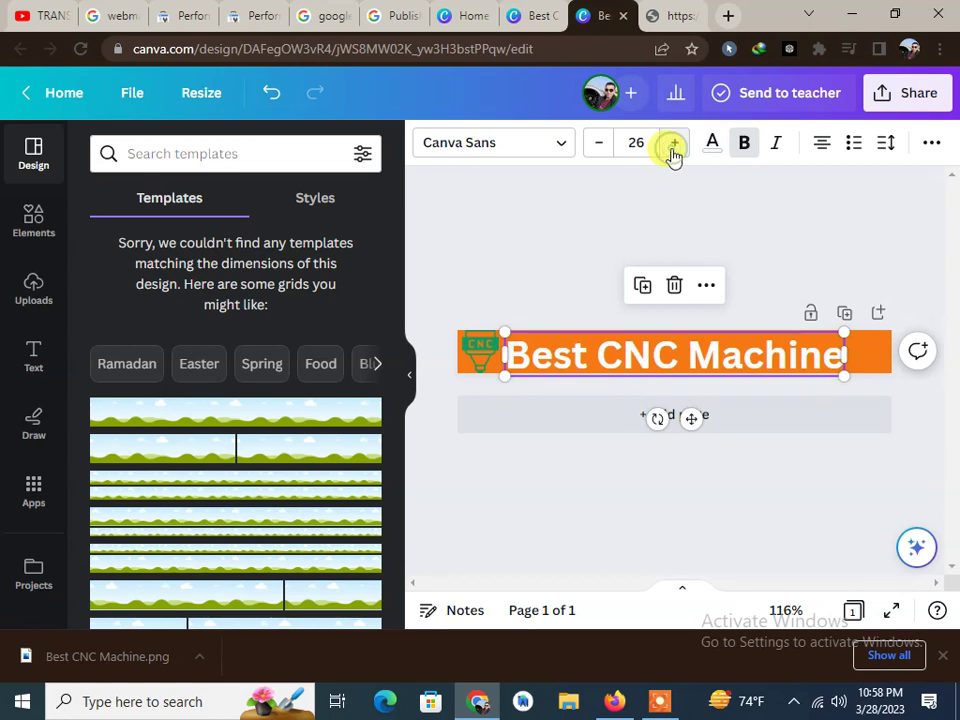
{"action": "left_click", "coordinate": [734, 360]}
{"action": "left_click", "coordinate": [685, 290]}
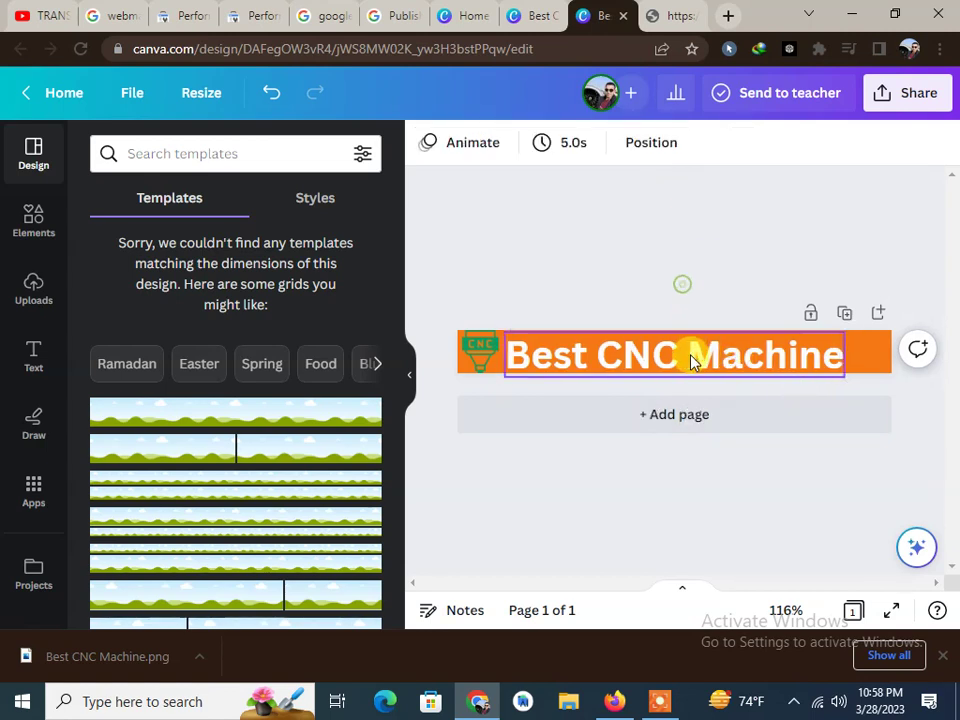
{"action": "left_click", "coordinate": [690, 358]}
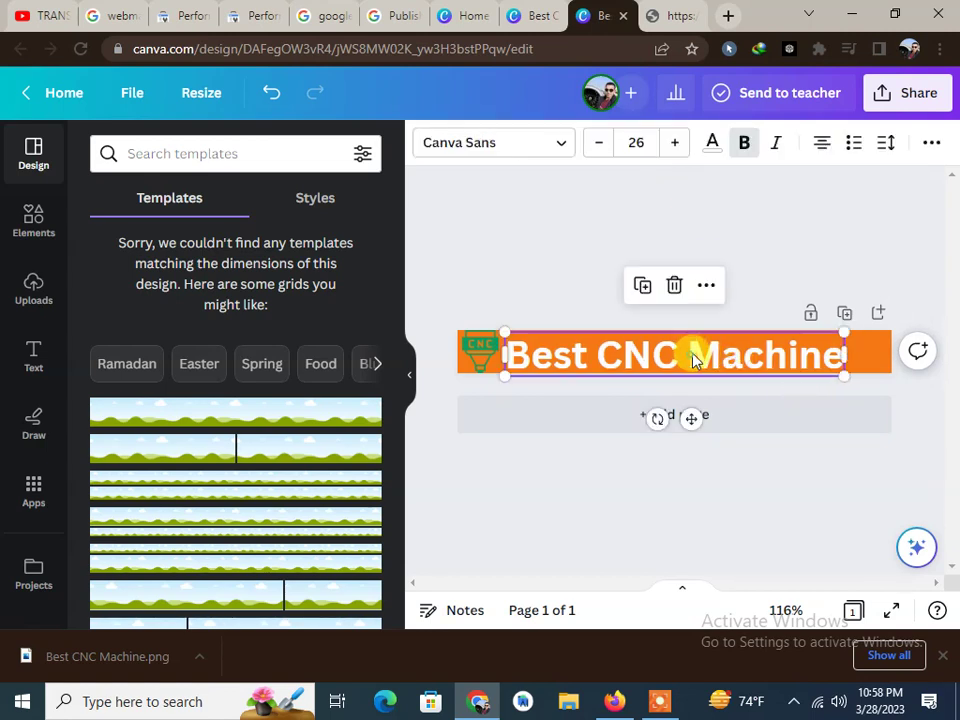
{"action": "left_click", "coordinate": [741, 245]}
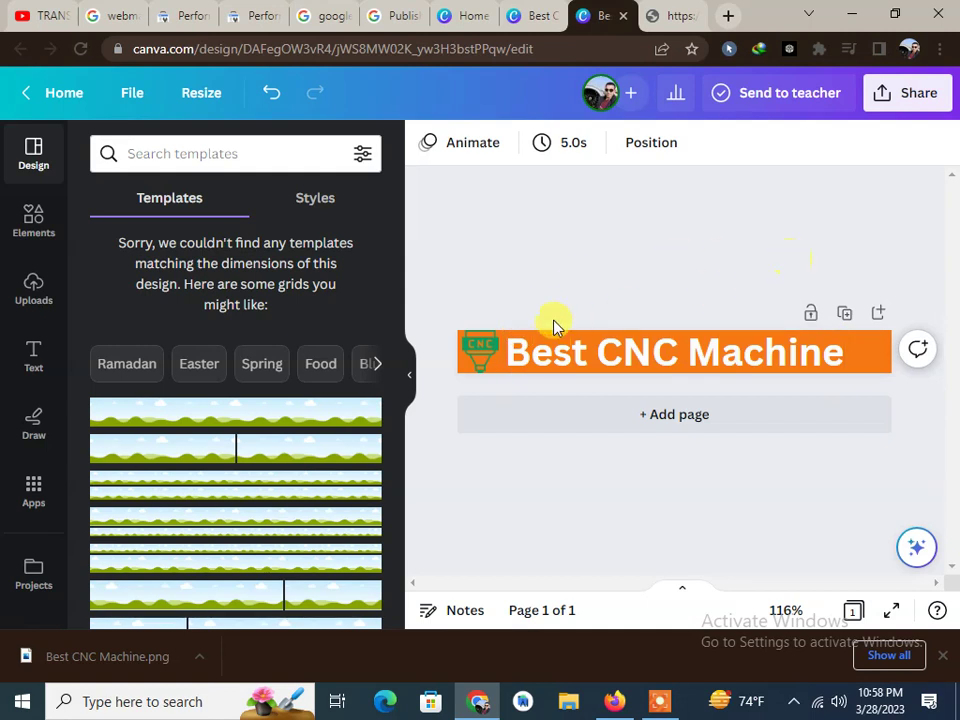
Download the 400 × 40 banner as a PNG named Best CNC Machine.
{"action": "left_click", "coordinate": [905, 100]}
{"action": "scroll", "coordinate": [730, 360], "scroll_direction": "down", "scroll_amount": 3}
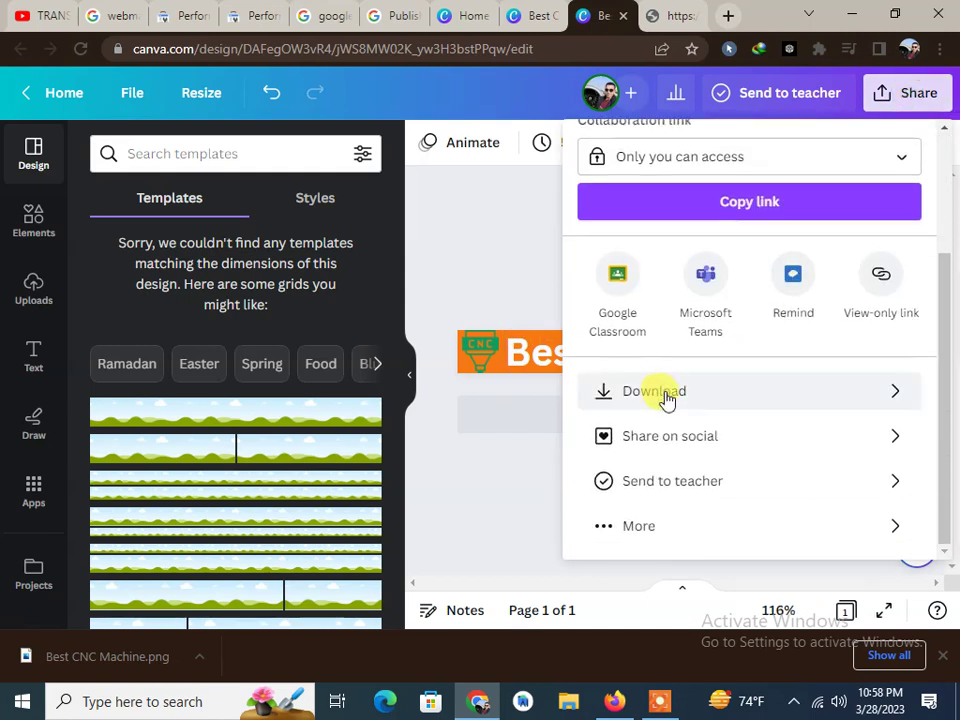
{"action": "left_click", "coordinate": [664, 396]}
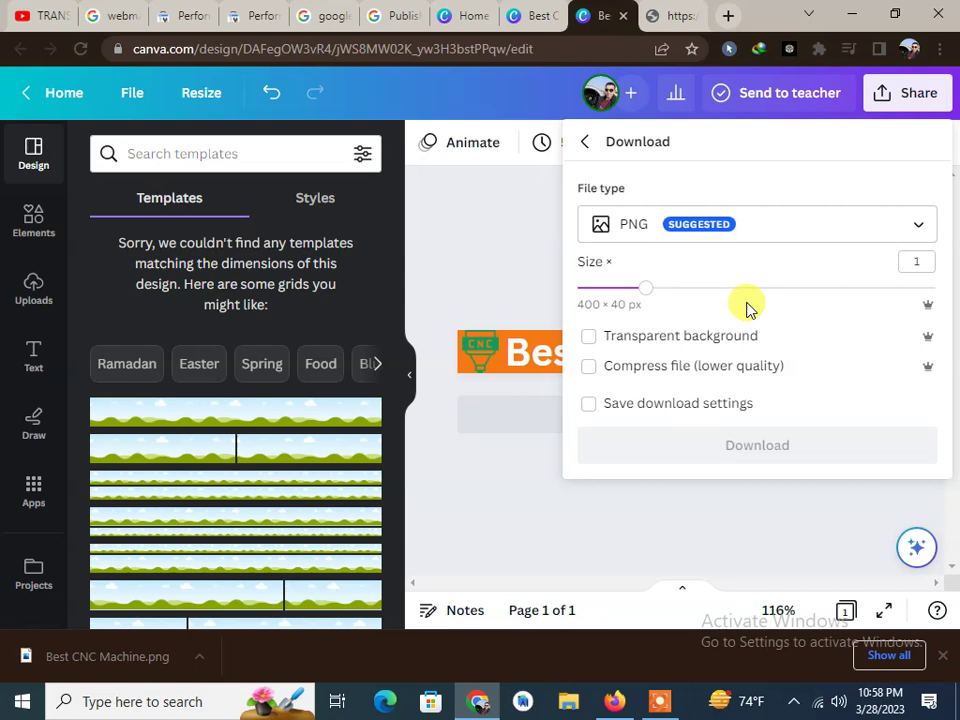
{"action": "left_click", "coordinate": [754, 449]}
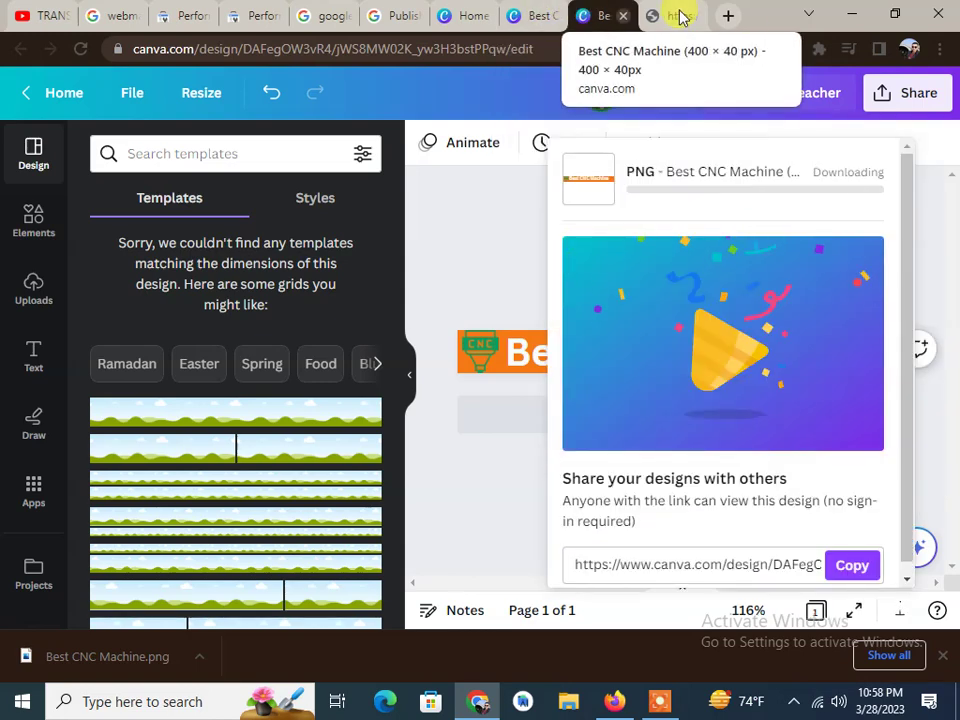
Upload the 400 × 40 px banner PNG as the light theme rectangular logo.
{"action": "left_click", "coordinate": [533, 16]}
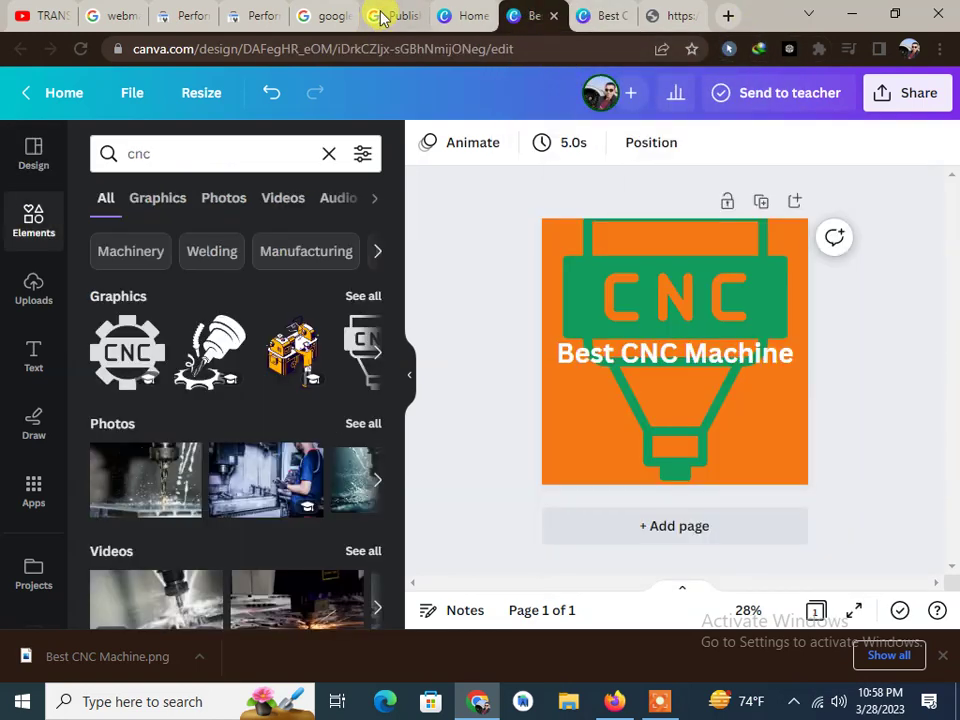
{"action": "left_click", "coordinate": [395, 16]}
{"action": "scroll", "coordinate": [60, 360], "scroll_direction": "down", "scroll_amount": 3}
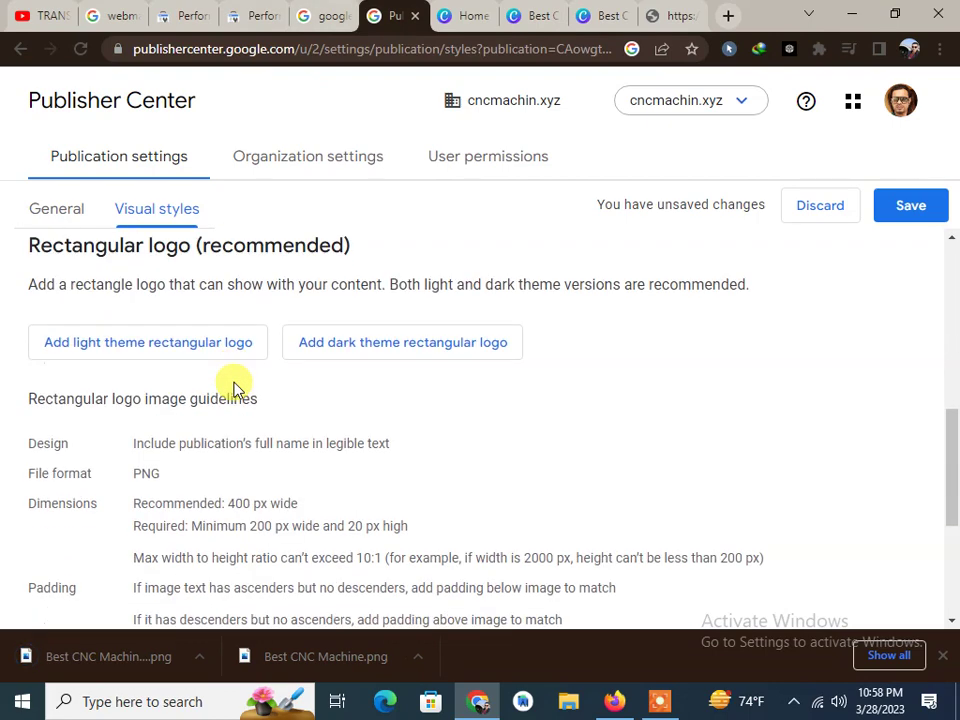
{"action": "left_click", "coordinate": [224, 343]}
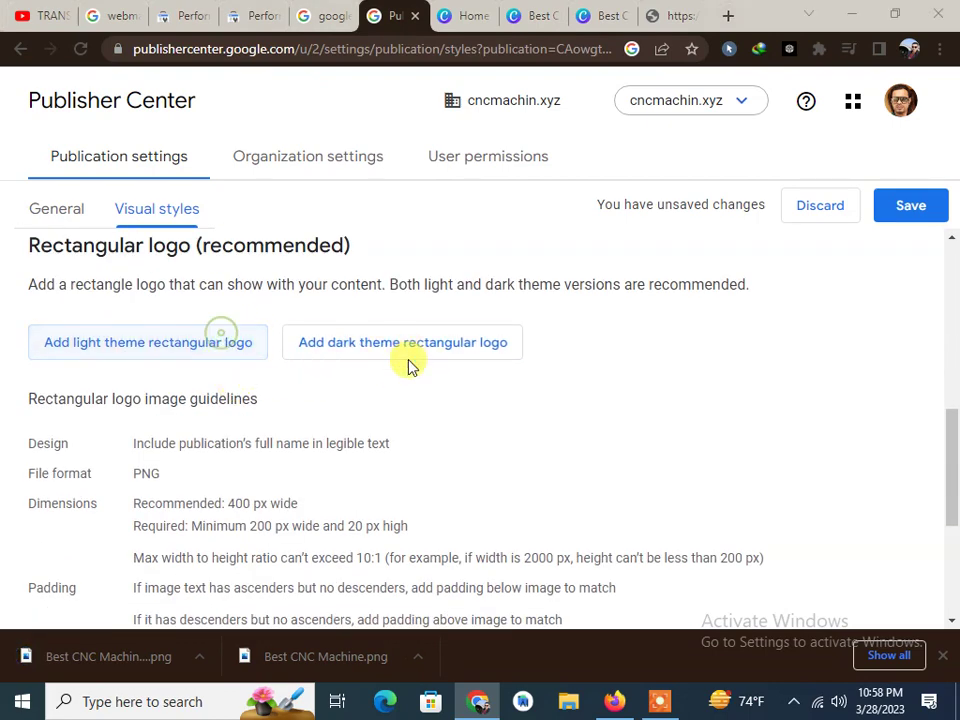
{"action": "mouse_move", "coordinate": [625, 120]}
{"action": "left_mouse_down"}
{"action": "mouse_move", "coordinate": [636, 306]}
{"action": "mouse_move", "coordinate": [624, 360]}
{"action": "left_mouse_up"}
{"action": "left_click", "coordinate": [321, 338]}
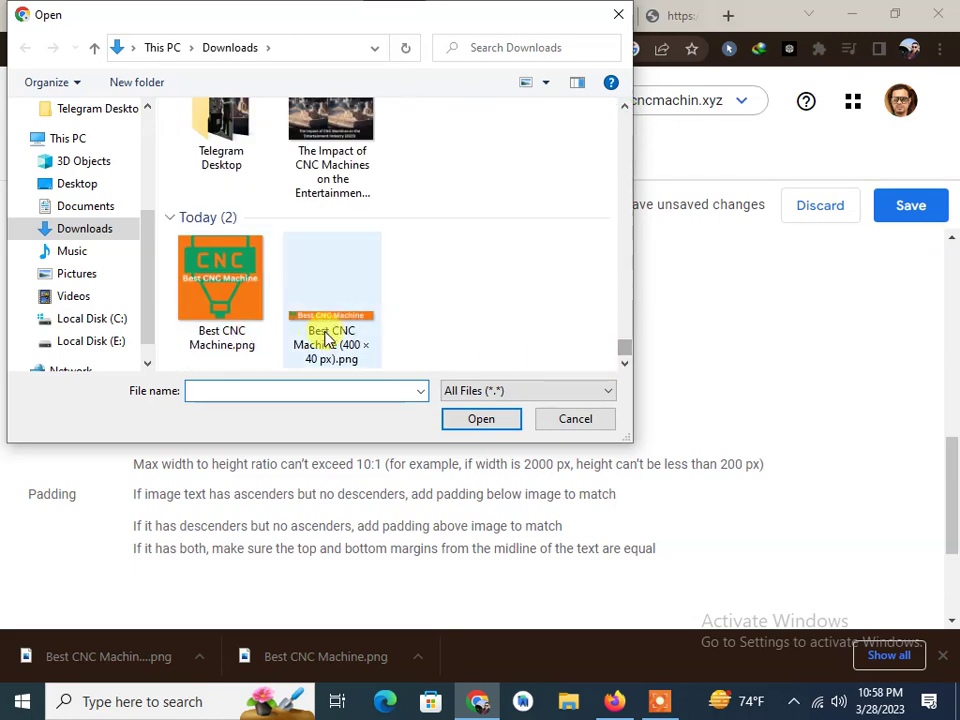
{"action": "left_click", "coordinate": [450, 417]}
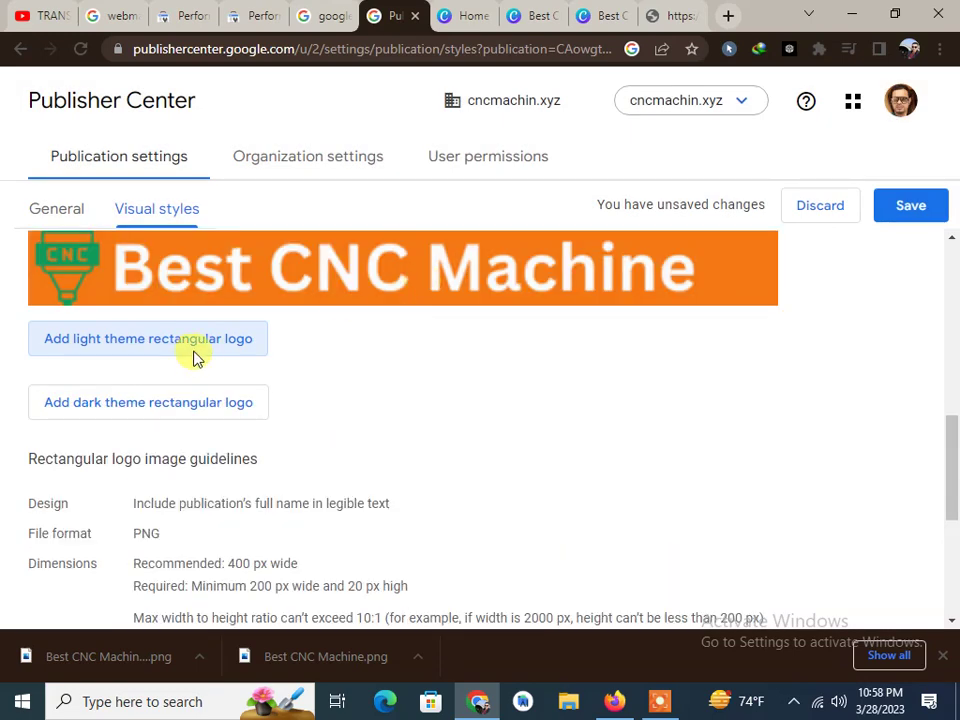
Upload the same 400 × 40 px banner as the dark theme rectangular logo.
{"action": "left_click", "coordinate": [205, 408]}
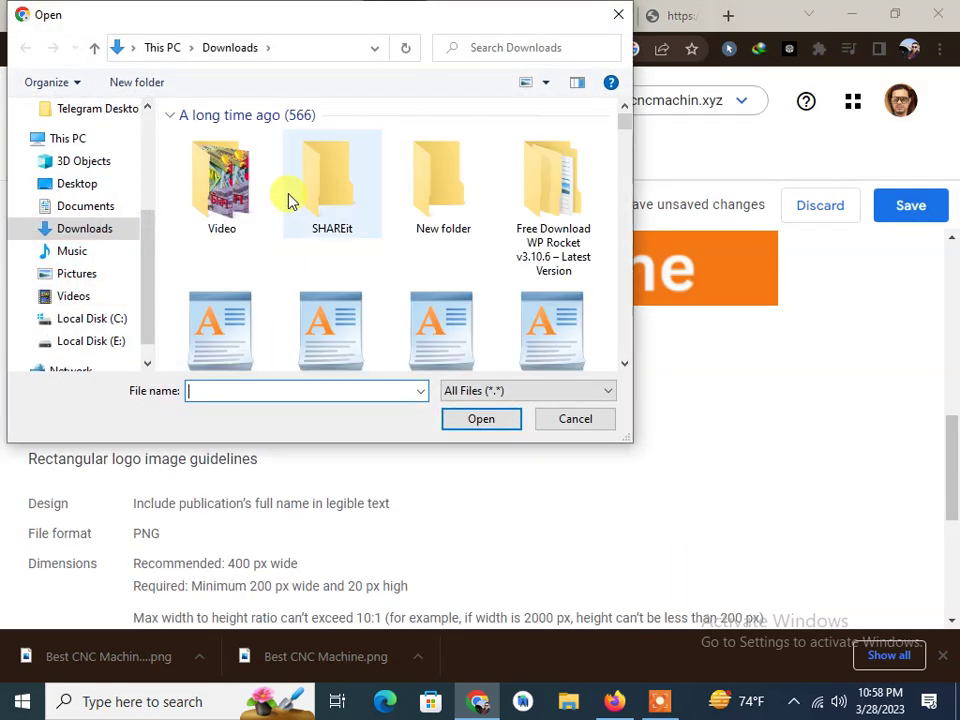
{"action": "left_click_drag", "start_coordinate": [626, 133], "coordinate": [639, 360]}
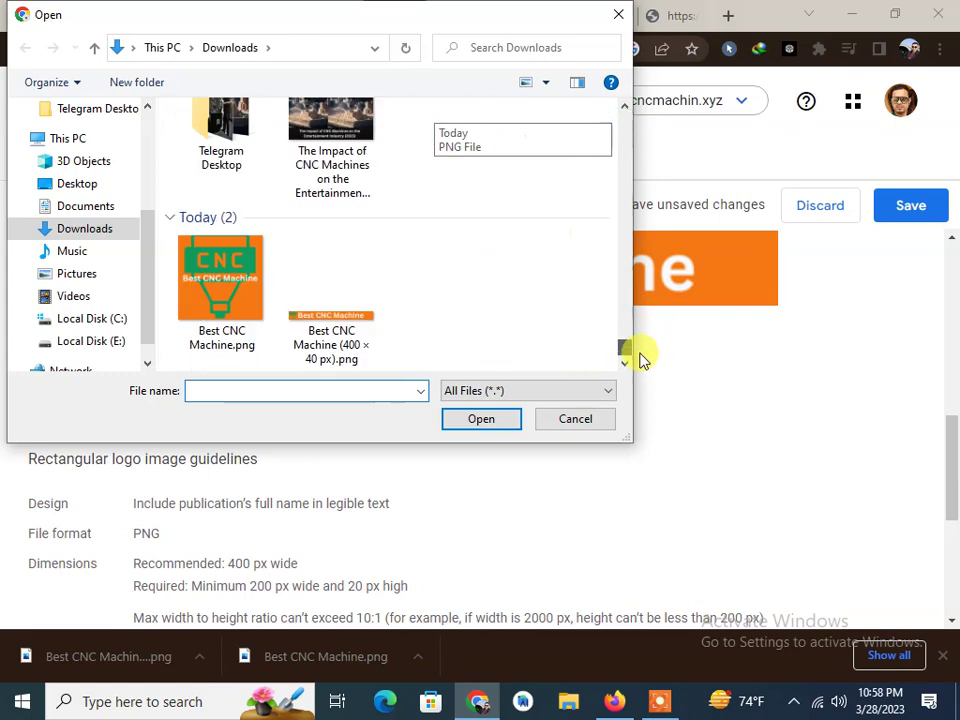
{"action": "left_click", "coordinate": [365, 320]}
{"action": "key", "text": "Return"}
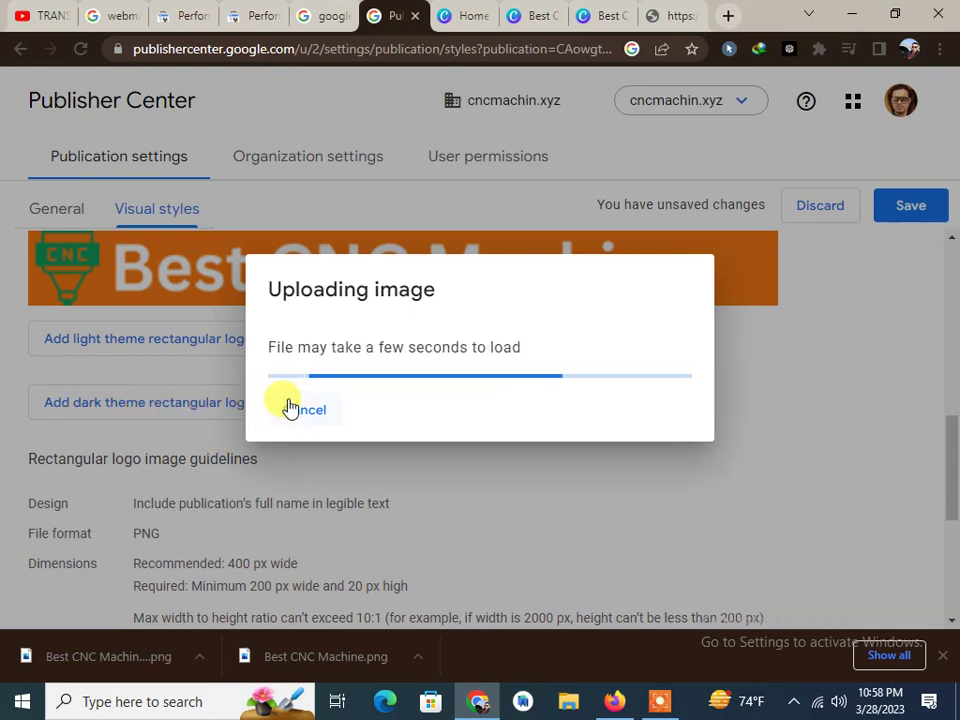
{"action": "scroll", "coordinate": [362, 437], "scroll_direction": "down", "scroll_amount": 3}
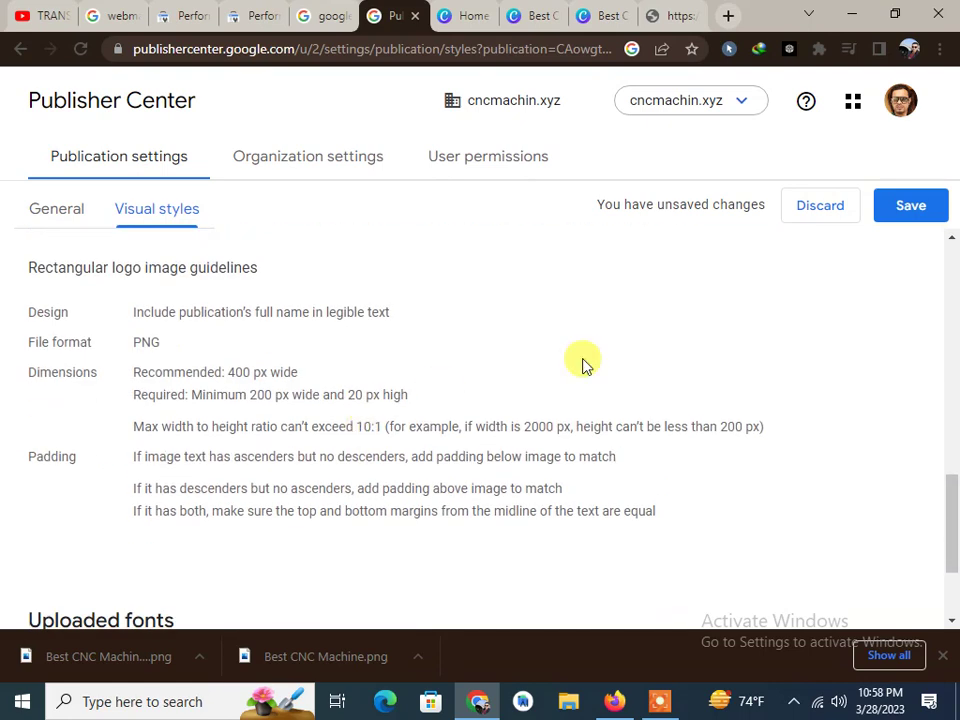
{"action": "left_click", "coordinate": [891, 210]}
Review the Organization settings, checking the organization name cncmachin.xyz.
{"action": "scroll", "coordinate": [224, 484], "scroll_direction": "up", "scroll_amount": 2}
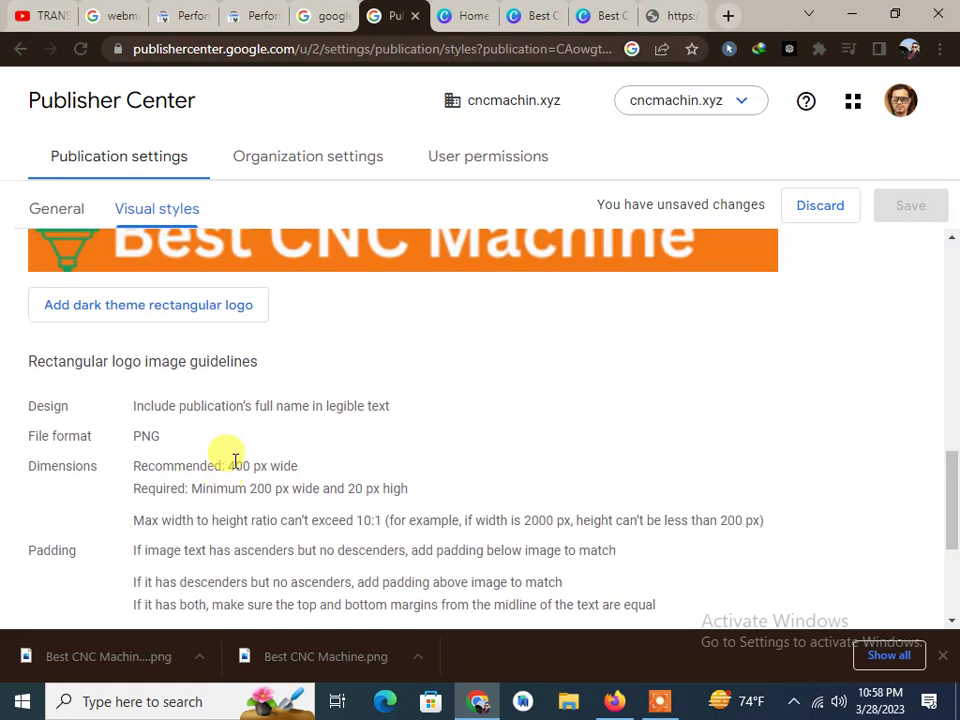
{"action": "scroll", "coordinate": [231, 456], "scroll_direction": "up", "scroll_amount": 5}
{"action": "scroll", "coordinate": [240, 456], "scroll_direction": "up", "scroll_amount": 5}
{"action": "scroll", "coordinate": [216, 426], "scroll_direction": "up", "scroll_amount": 3}
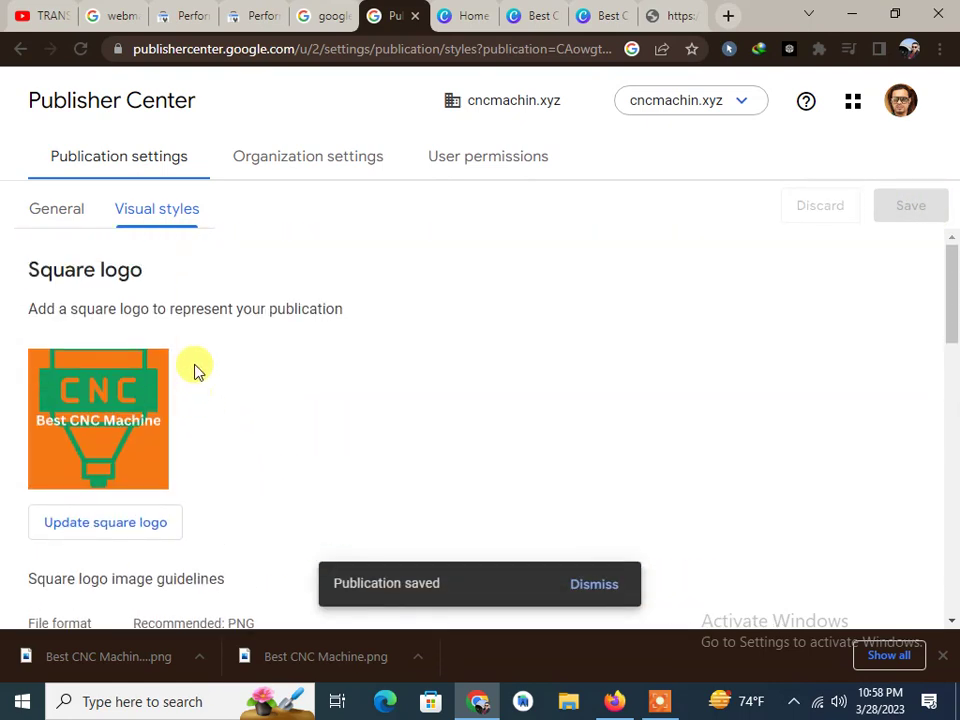
{"action": "left_click", "coordinate": [301, 160]}
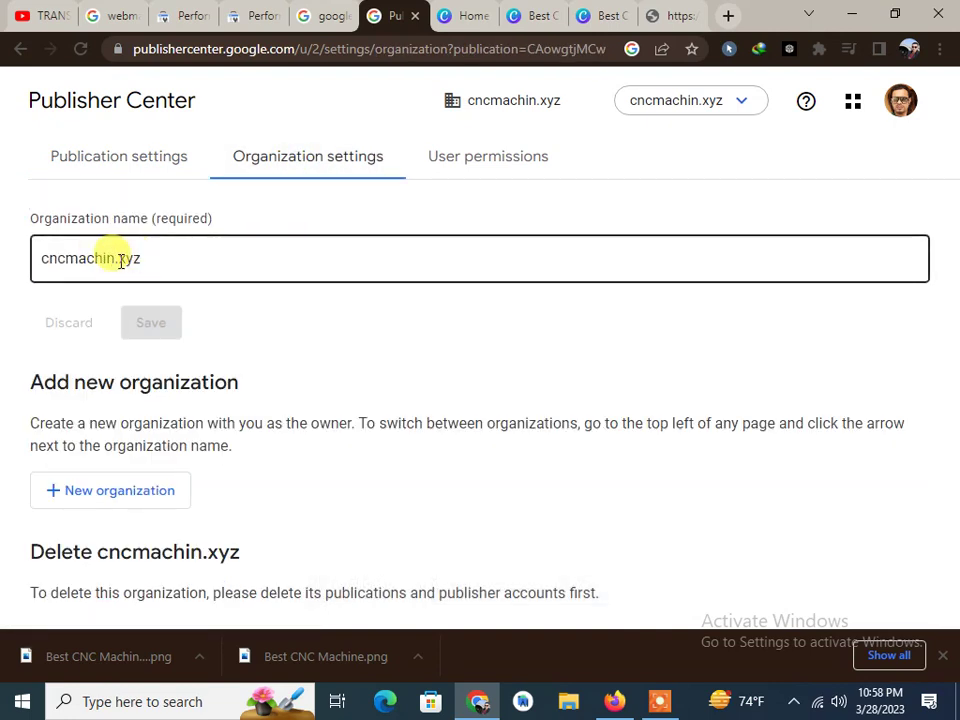
{"action": "double_click", "coordinate": [120, 260]}
{"action": "left_click", "coordinate": [199, 259]}
{"action": "left_click_drag", "start_coordinate": [131, 382], "coordinate": [165, 382]}
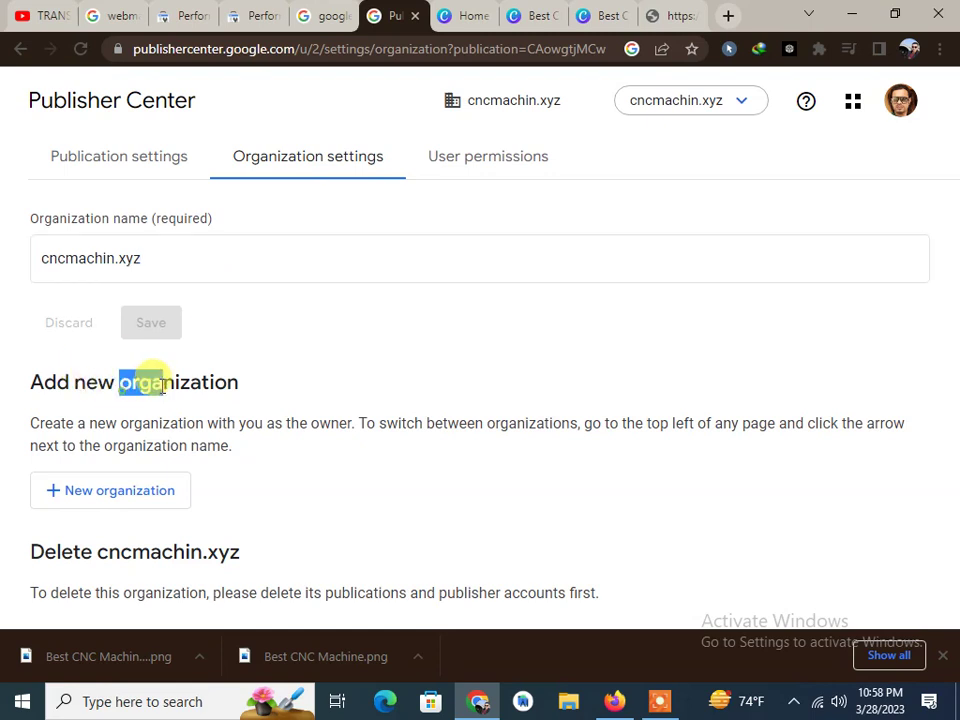
{"action": "left_click_drag", "start_coordinate": [134, 445], "coordinate": [154, 445]}
{"action": "left_click_drag", "start_coordinate": [173, 592], "coordinate": [208, 592]}
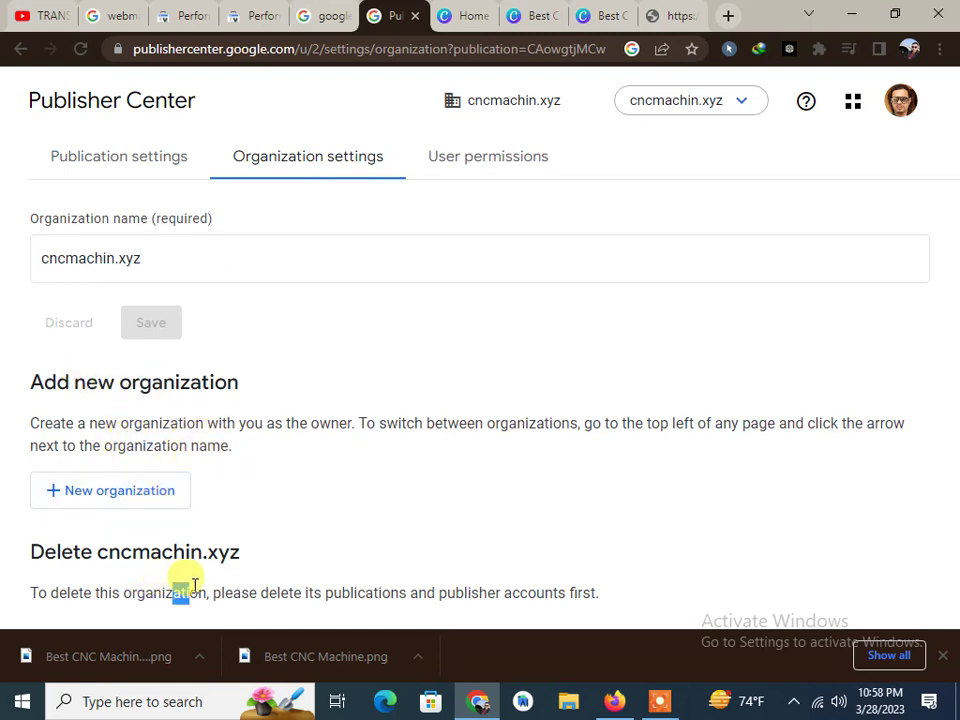
Check the User permissions owner account, then return to the publication's General settings.
{"action": "left_click", "coordinate": [456, 163]}
{"action": "left_click", "coordinate": [193, 279]}
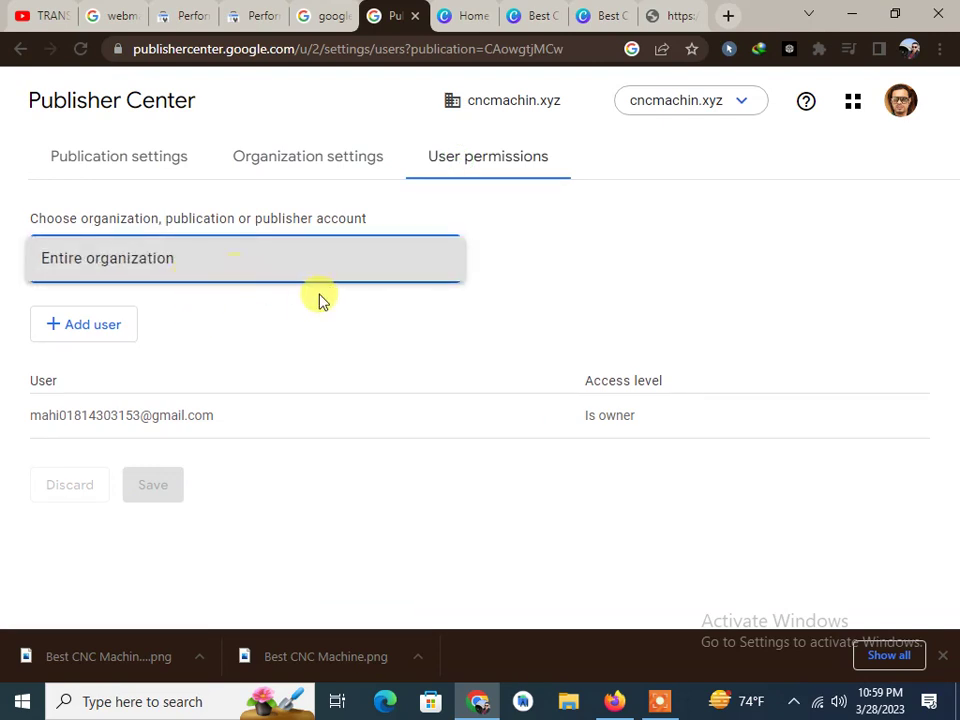
{"action": "left_click", "coordinate": [236, 356]}
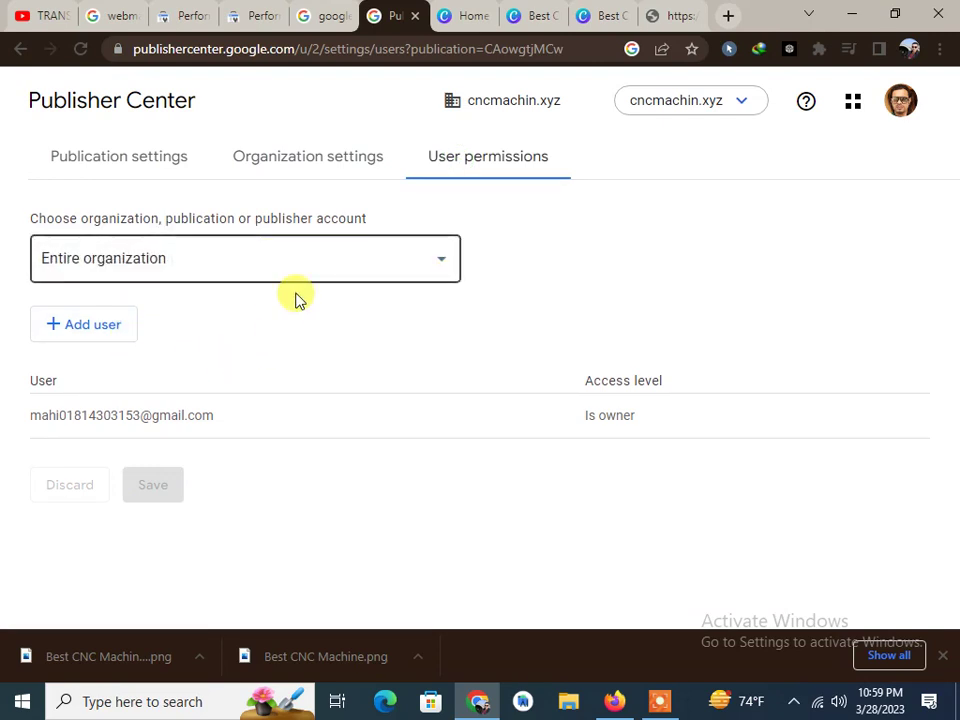
{"action": "mouse_move", "coordinate": [218, 418]}
{"action": "left_mouse_down"}
{"action": "mouse_move", "coordinate": [47, 400]}
{"action": "mouse_move", "coordinate": [24, 412]}
{"action": "left_mouse_up"}
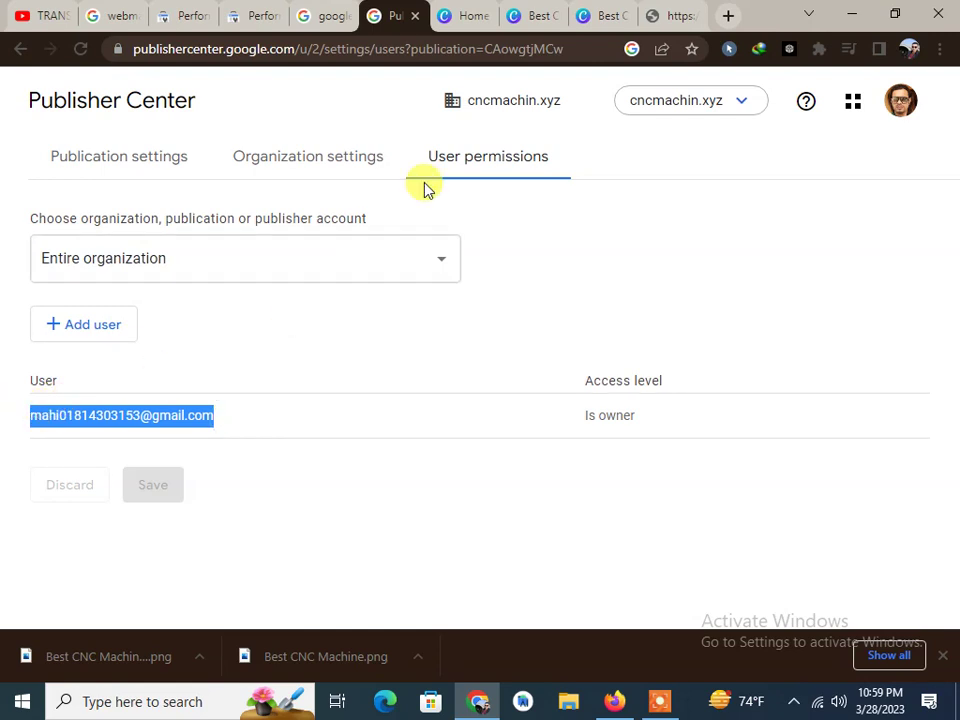
{"action": "left_click", "coordinate": [117, 158]}
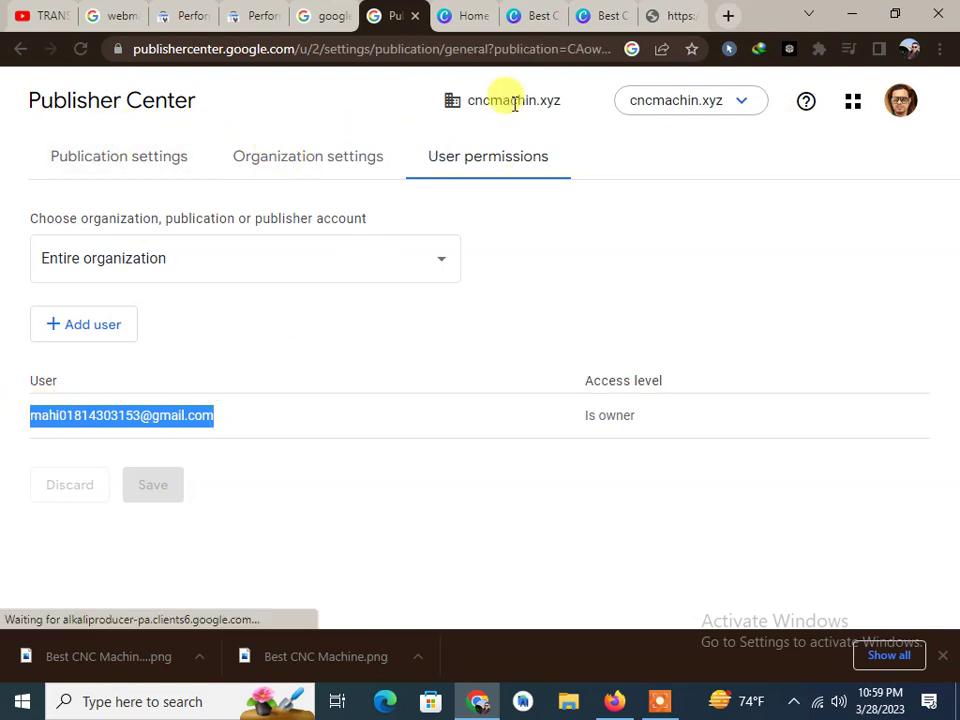
{"action": "left_click", "coordinate": [850, 106]}
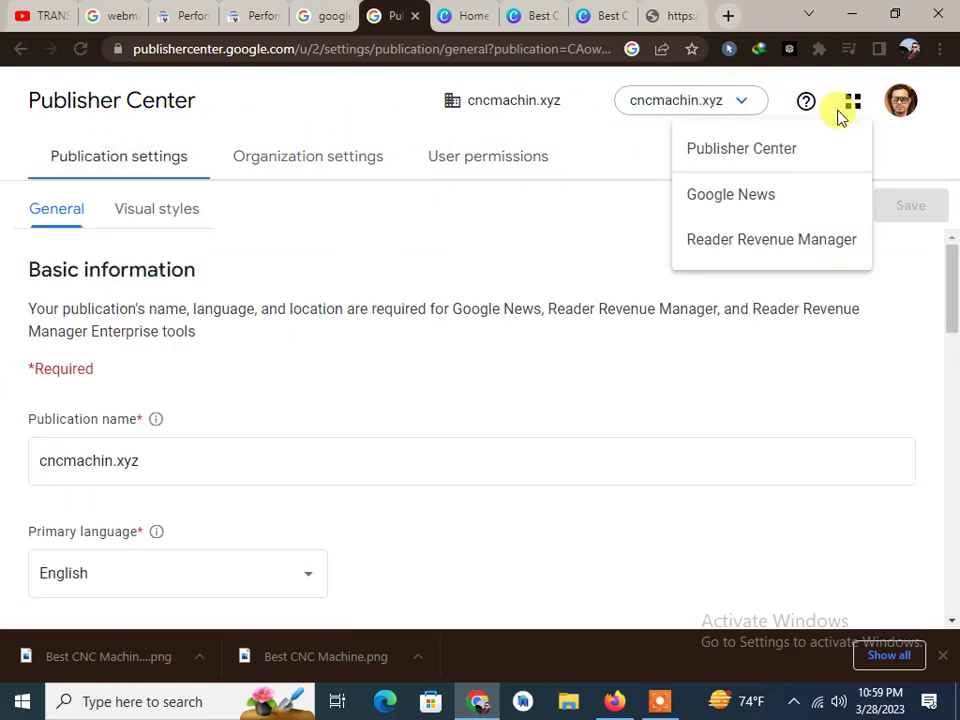
Open the Google News product for cncmachin.xyz and reload its empty content preview.
{"action": "left_click", "coordinate": [740, 158]}
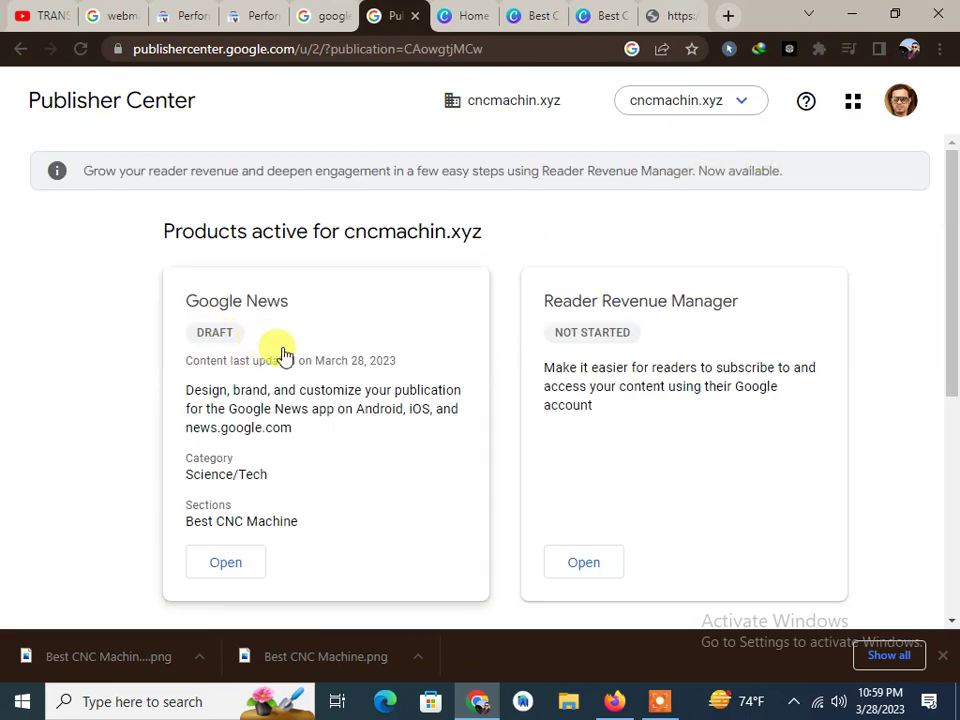
{"action": "scroll", "coordinate": [320, 300], "scroll_direction": "down", "scroll_amount": 2}
{"action": "scroll", "coordinate": [317, 259], "scroll_direction": "up", "scroll_amount": 2}
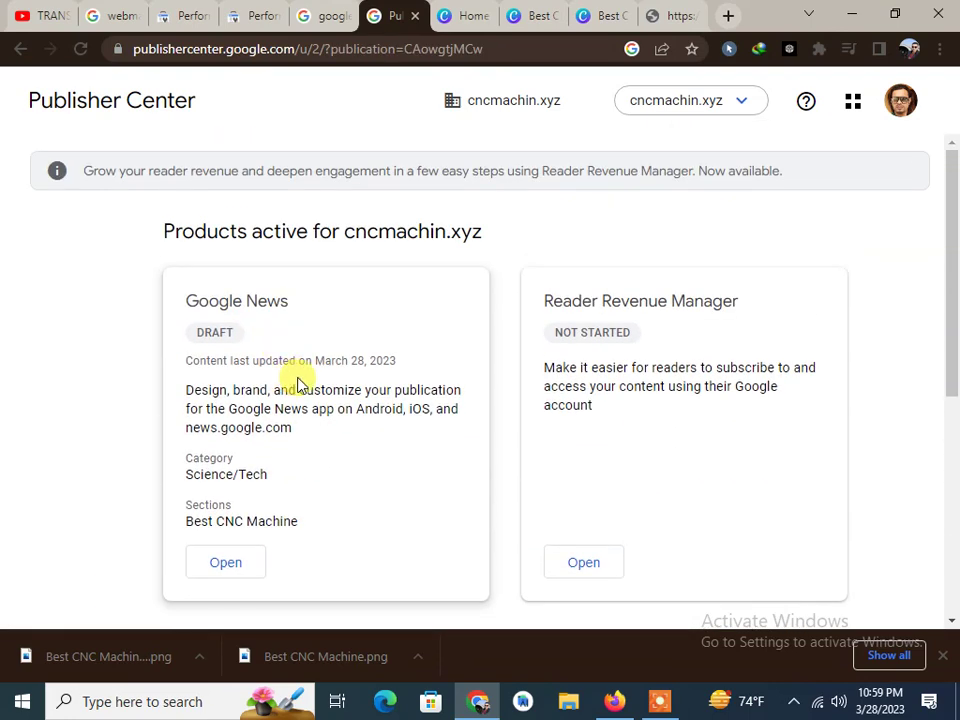
{"action": "left_click", "coordinate": [298, 383]}
{"action": "scroll", "coordinate": [509, 321], "scroll_direction": "down", "scroll_amount": 3}
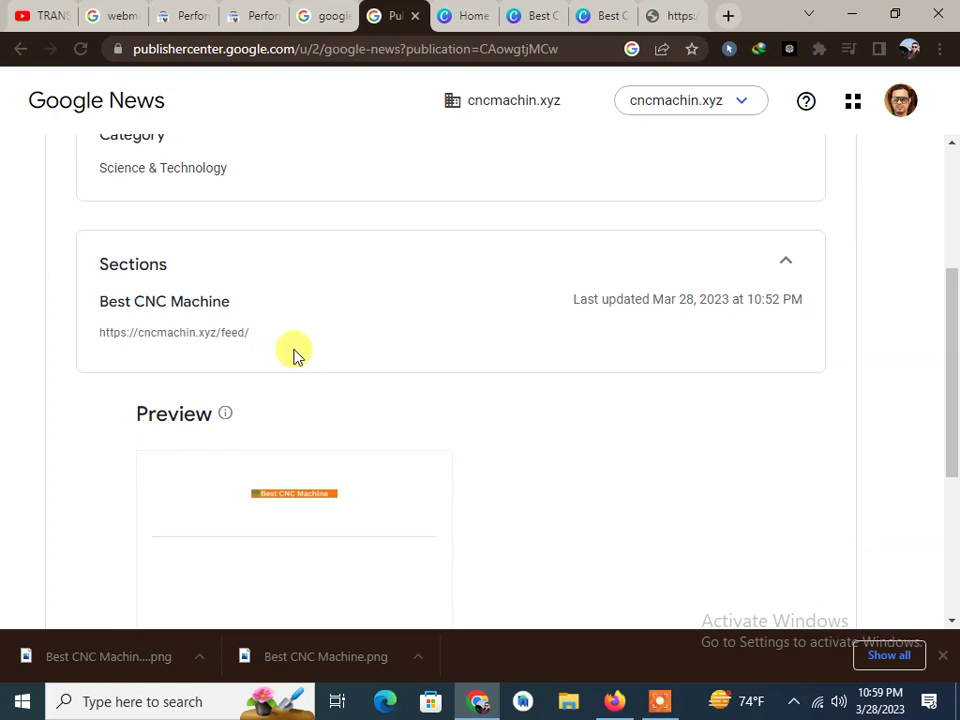
{"action": "scroll", "coordinate": [294, 355], "scroll_direction": "down", "scroll_amount": 3}
{"action": "left_click", "coordinate": [246, 410]}
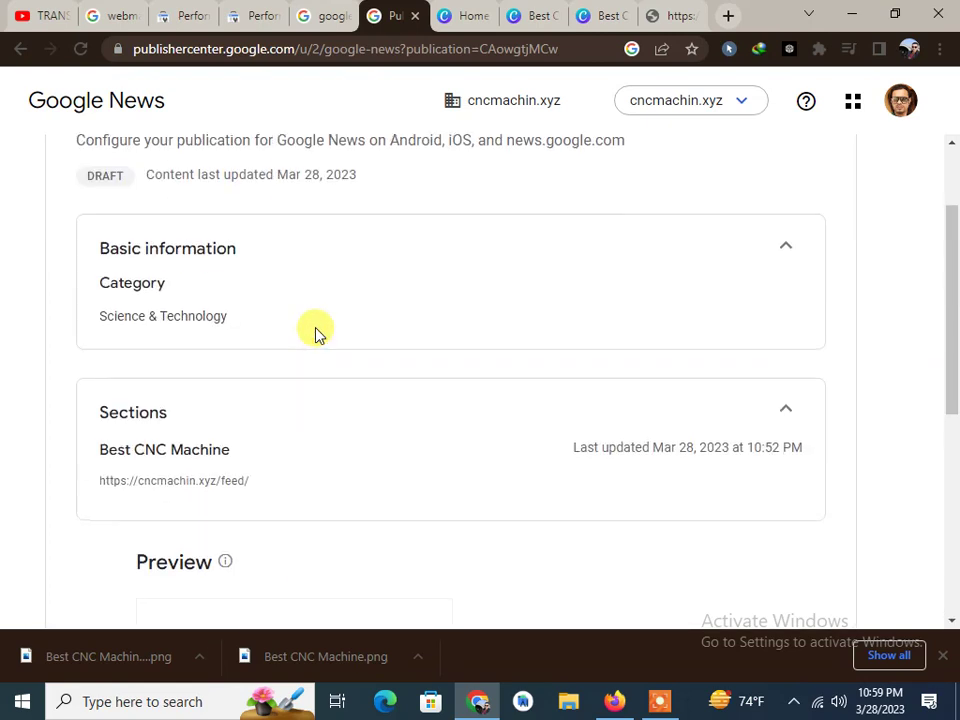
{"action": "scroll", "coordinate": [314, 333], "scroll_direction": "up", "scroll_amount": 5}
{"action": "scroll", "coordinate": [292, 386], "scroll_direction": "down", "scroll_amount": 5}
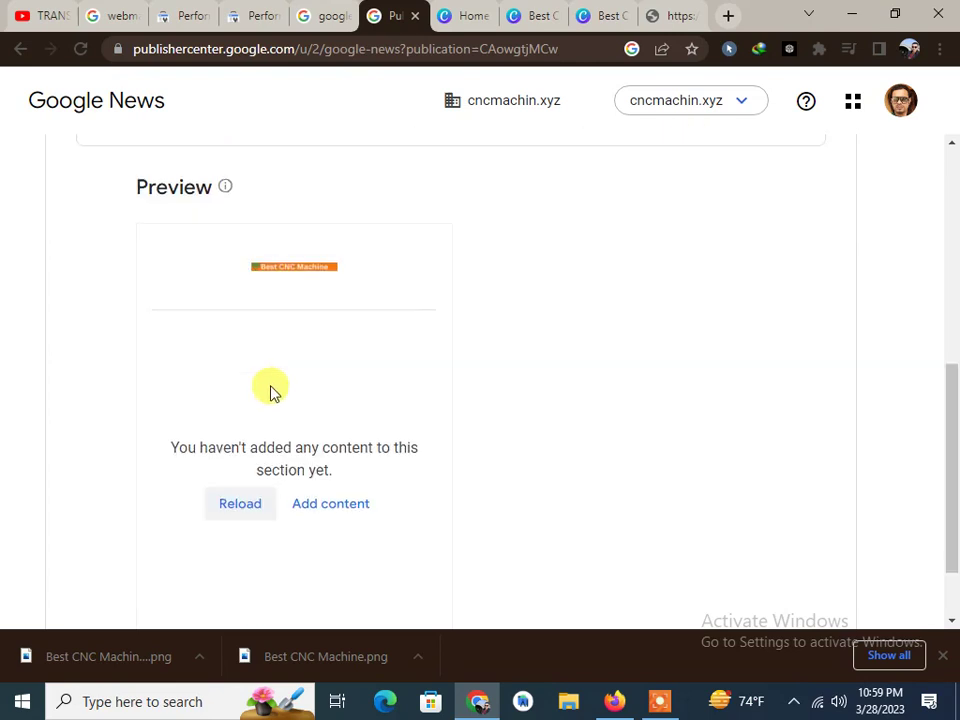
{"action": "scroll", "coordinate": [447, 371], "scroll_direction": "up", "scroll_amount": 4}
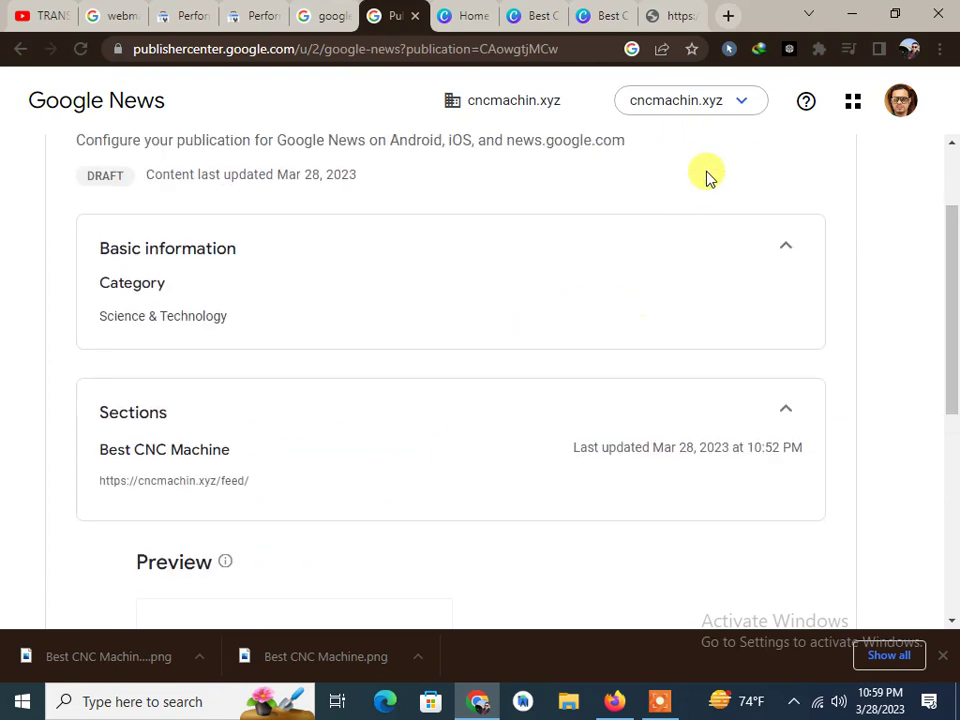
{"action": "scroll", "coordinate": [549, 257], "scroll_direction": "up", "scroll_amount": 2}
Edit the Google News settings and refresh the Best CNC Machine section feed.
{"action": "left_click", "coordinate": [789, 229]}
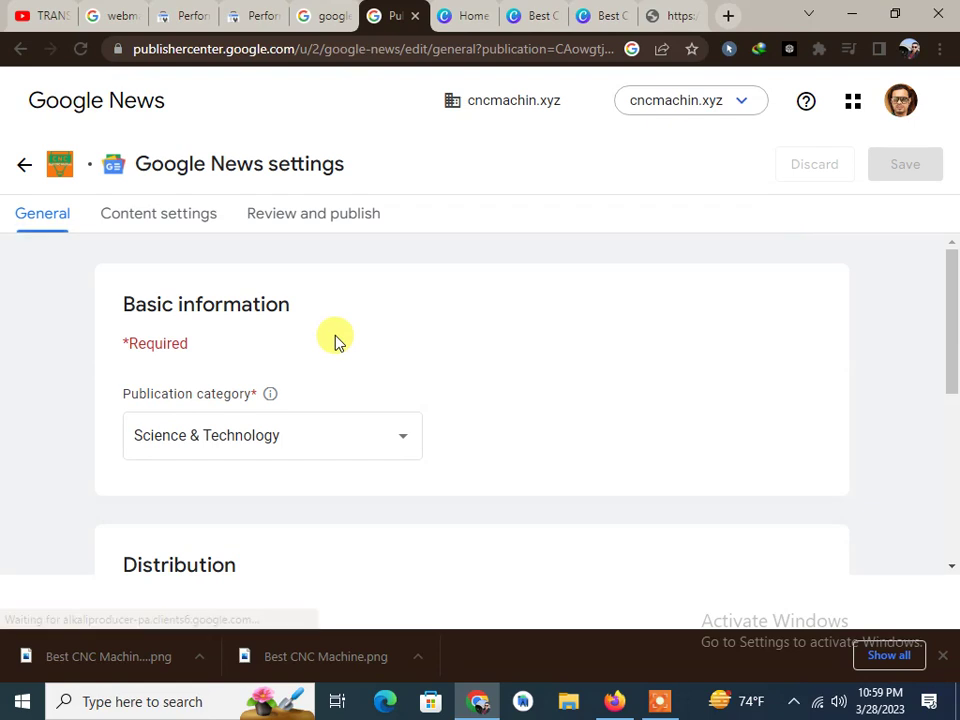
{"action": "scroll", "coordinate": [240, 354], "scroll_direction": "down", "scroll_amount": 2}
{"action": "scroll", "coordinate": [313, 390], "scroll_direction": "down", "scroll_amount": 2}
{"action": "scroll", "coordinate": [313, 390], "scroll_direction": "down", "scroll_amount": 1}
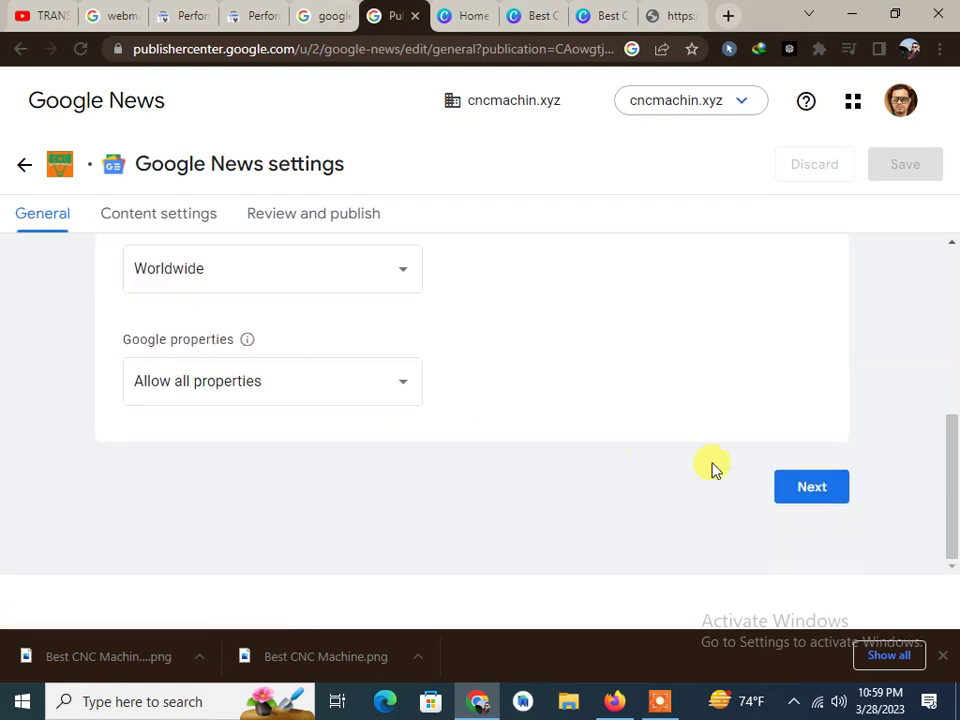
{"action": "left_click", "coordinate": [823, 503]}
{"action": "scroll", "coordinate": [280, 425], "scroll_direction": "down", "scroll_amount": 3}
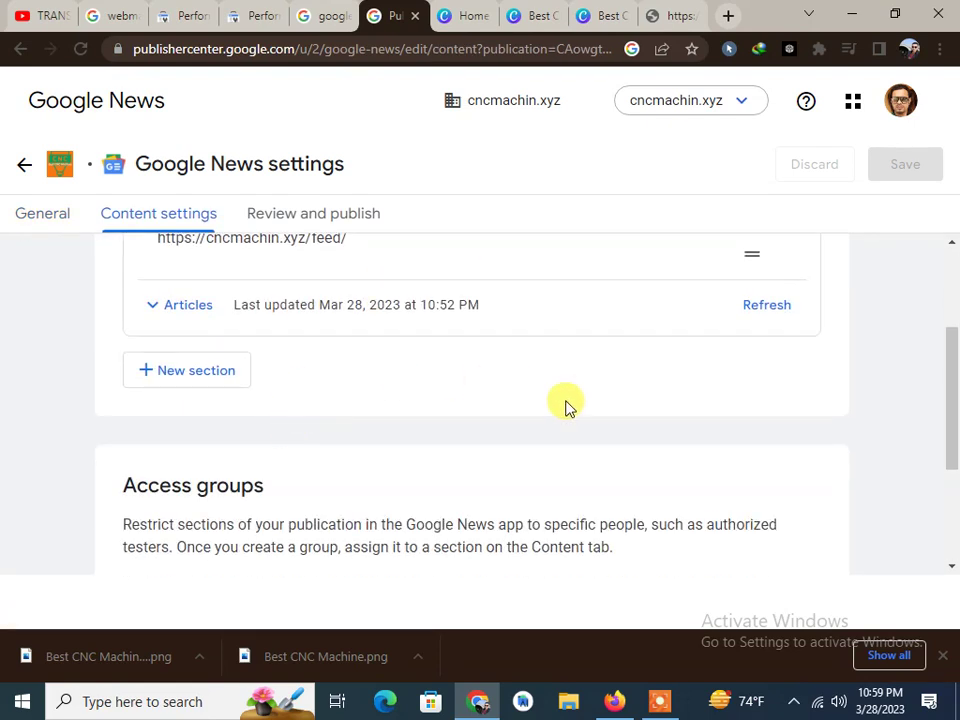
{"action": "left_click", "coordinate": [772, 310]}
Reach Review and publish and check the missing contacts issue.
{"action": "scroll", "coordinate": [343, 388], "scroll_direction": "down", "scroll_amount": 3}
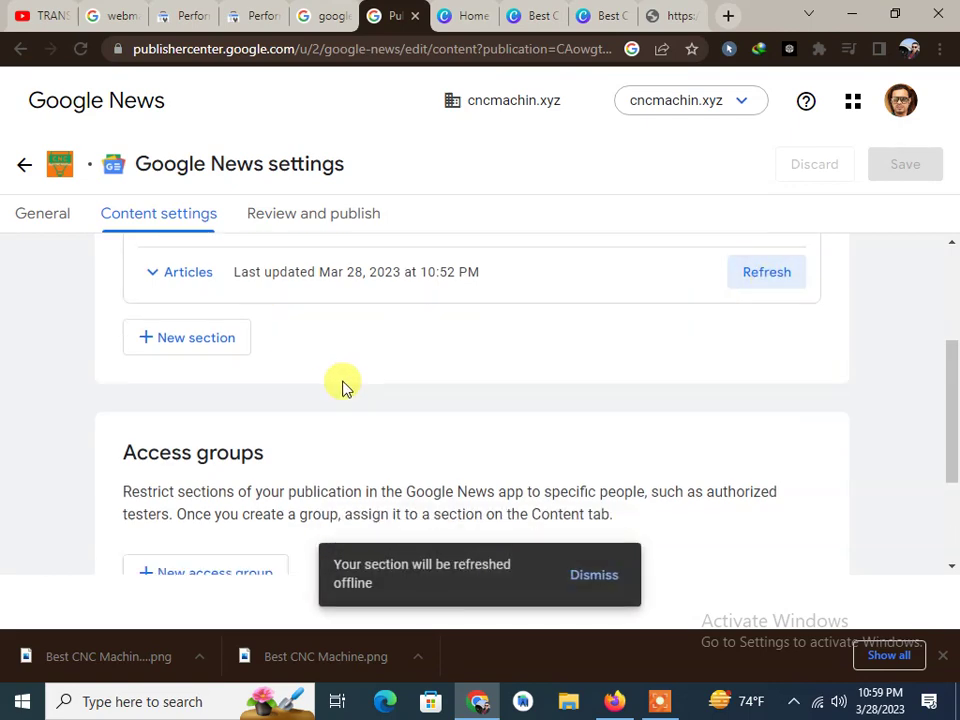
{"action": "left_click", "coordinate": [814, 508]}
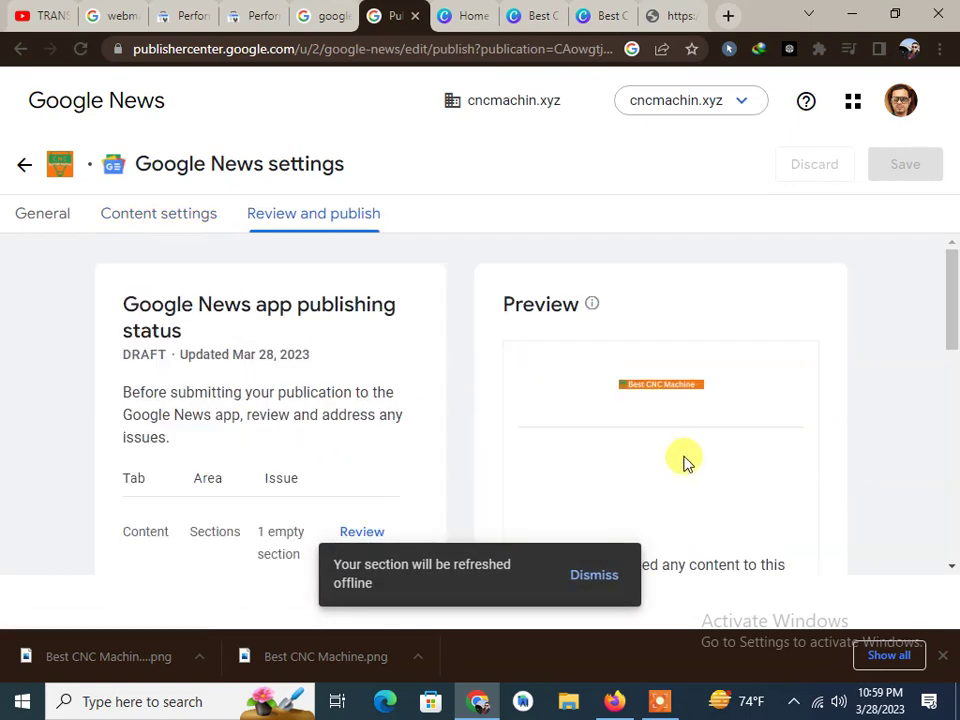
{"action": "scroll", "coordinate": [306, 418], "scroll_direction": "down", "scroll_amount": 3}
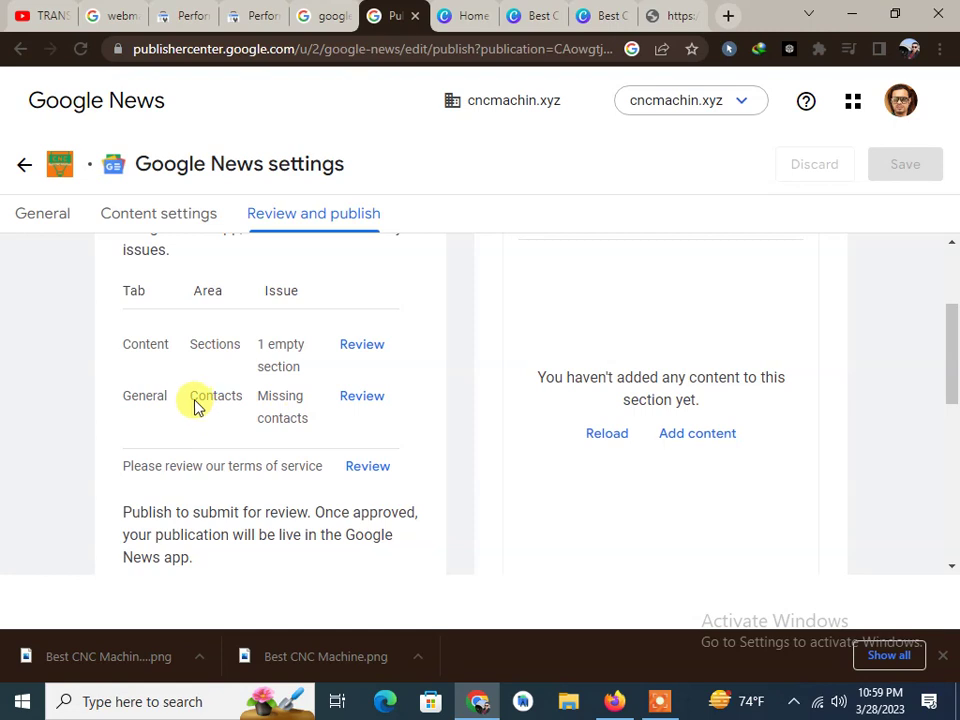
{"action": "left_click_drag", "start_coordinate": [264, 398], "coordinate": [365, 400]}
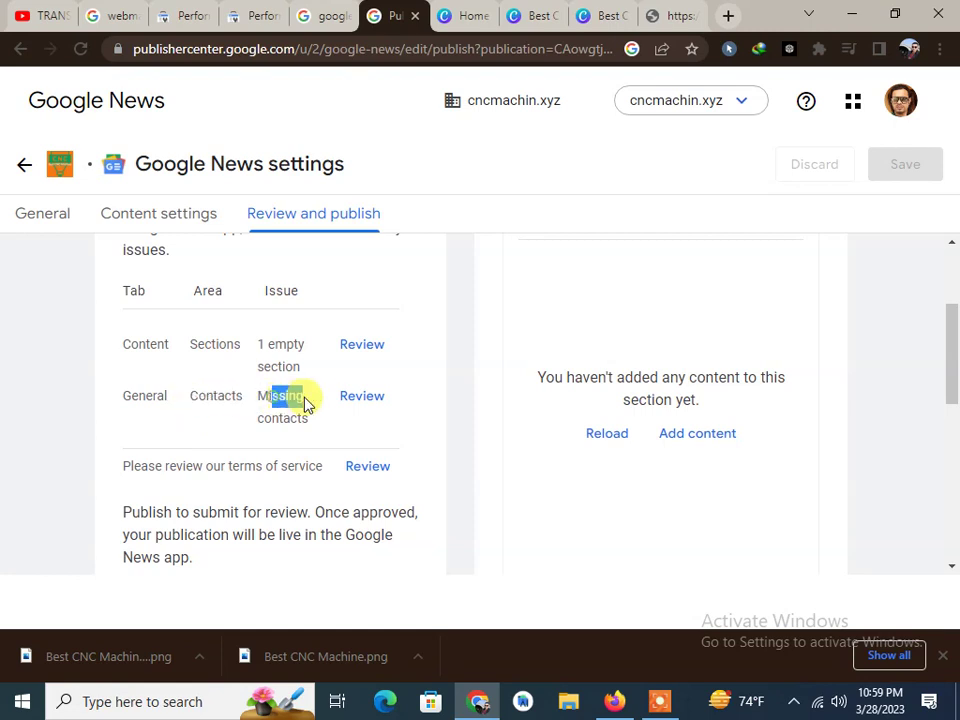
{"action": "left_click_drag", "start_coordinate": [238, 466], "coordinate": [279, 466]}
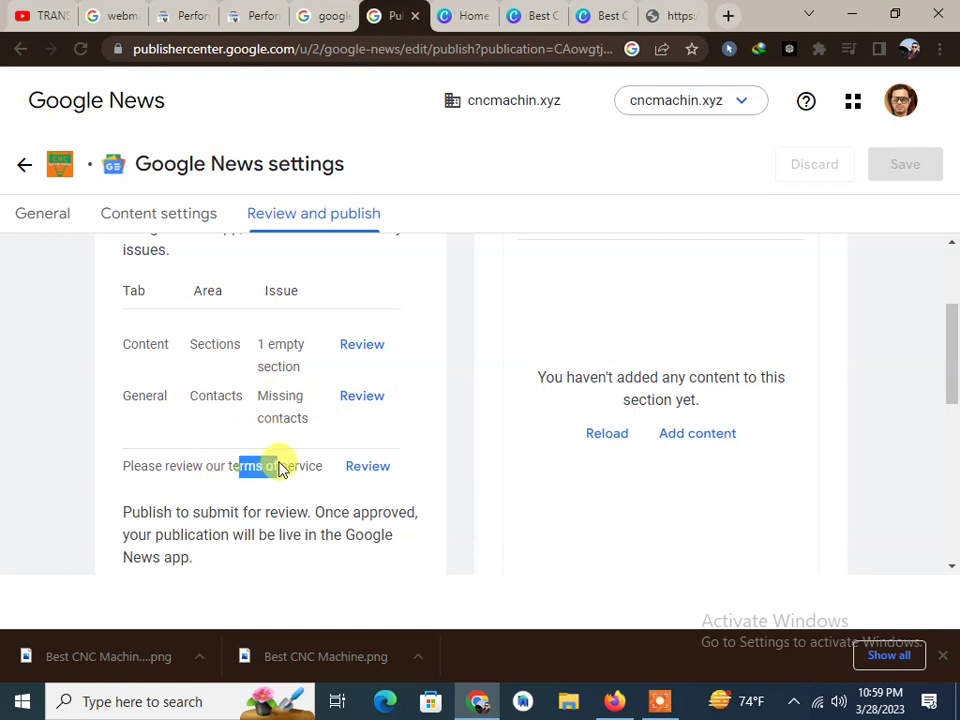
{"action": "left_click", "coordinate": [367, 398]}
Start a new publication contact marked for Technical issues.
{"action": "scroll", "coordinate": [170, 390], "scroll_direction": "down", "scroll_amount": 2}
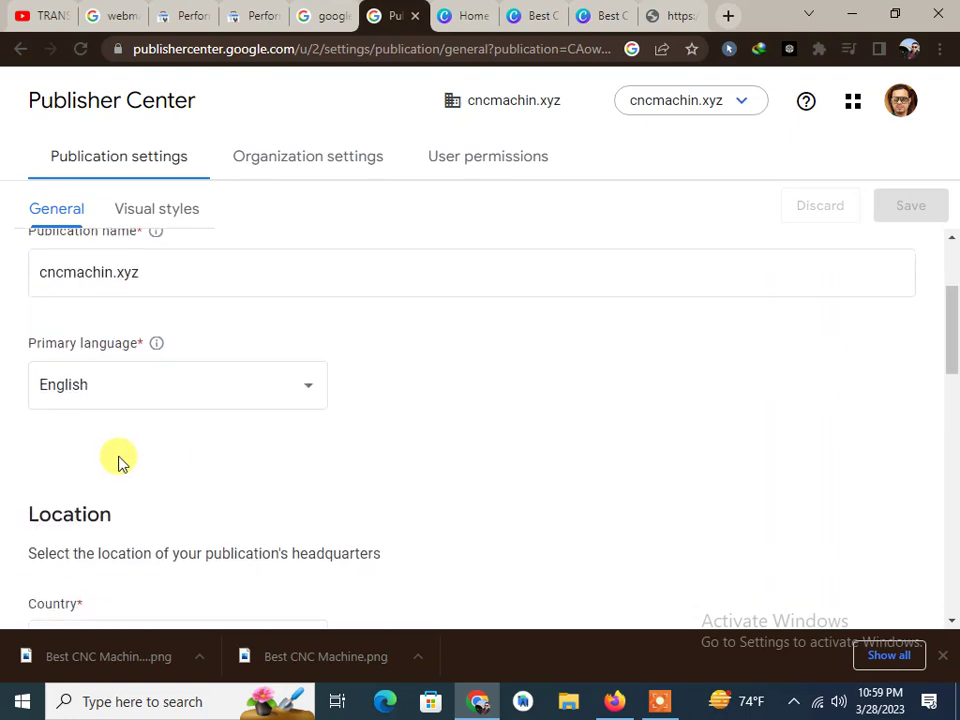
{"action": "scroll", "coordinate": [160, 448], "scroll_direction": "down", "scroll_amount": 2}
{"action": "scroll", "coordinate": [200, 437], "scroll_direction": "down", "scroll_amount": 1}
{"action": "scroll", "coordinate": [199, 437], "scroll_direction": "down", "scroll_amount": 3}
{"action": "scroll", "coordinate": [199, 437], "scroll_direction": "down", "scroll_amount": 1}
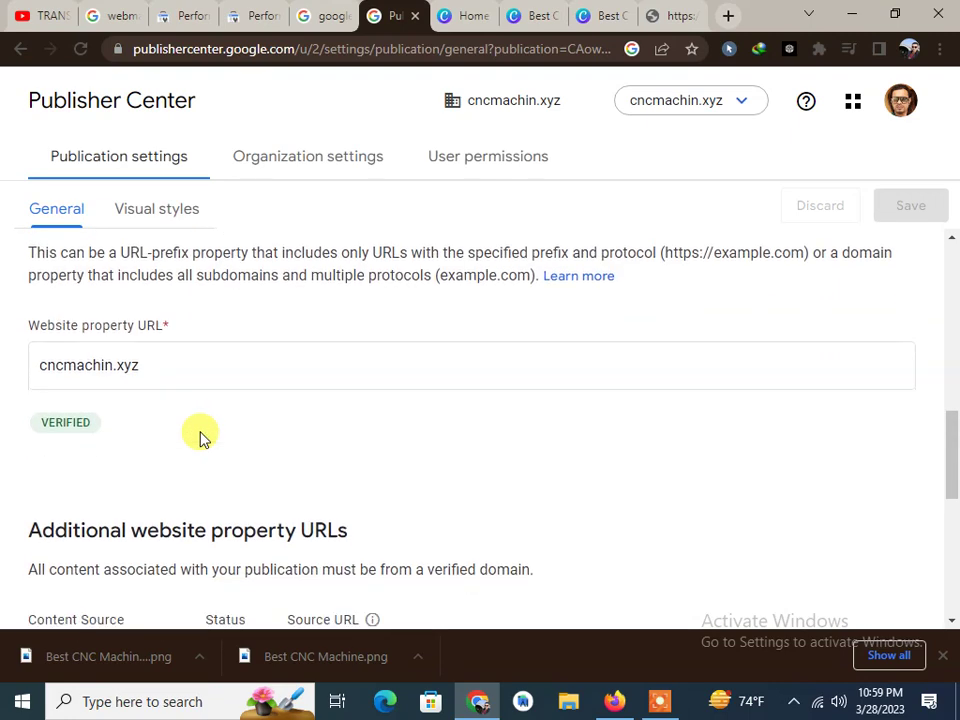
{"action": "scroll", "coordinate": [199, 437], "scroll_direction": "down", "scroll_amount": 1}
{"action": "scroll", "coordinate": [237, 420], "scroll_direction": "down", "scroll_amount": 1}
{"action": "scroll", "coordinate": [238, 414], "scroll_direction": "down", "scroll_amount": 1}
{"action": "scroll", "coordinate": [238, 414], "scroll_direction": "down", "scroll_amount": 1}
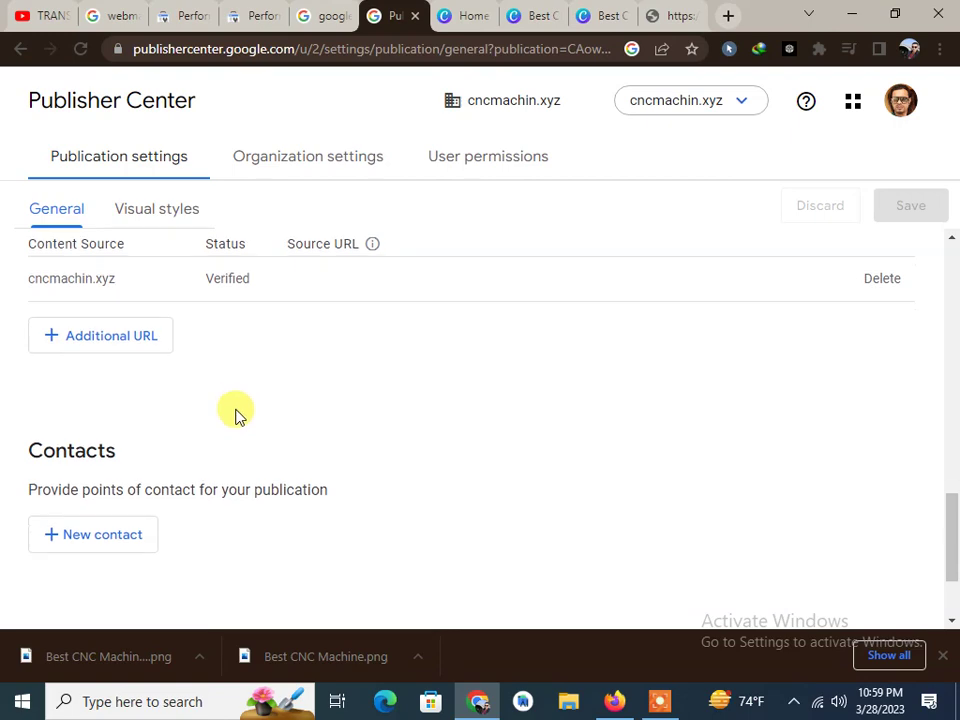
{"action": "scroll", "coordinate": [152, 445], "scroll_direction": "down", "scroll_amount": 1}
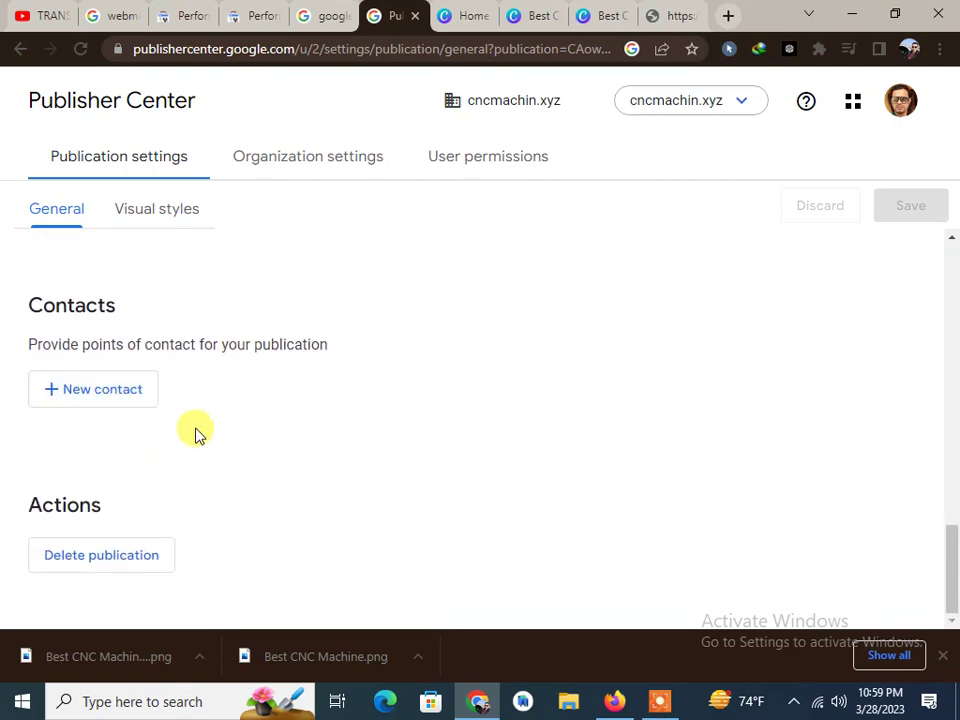
{"action": "left_click", "coordinate": [66, 390]}
{"action": "left_click", "coordinate": [296, 432]}
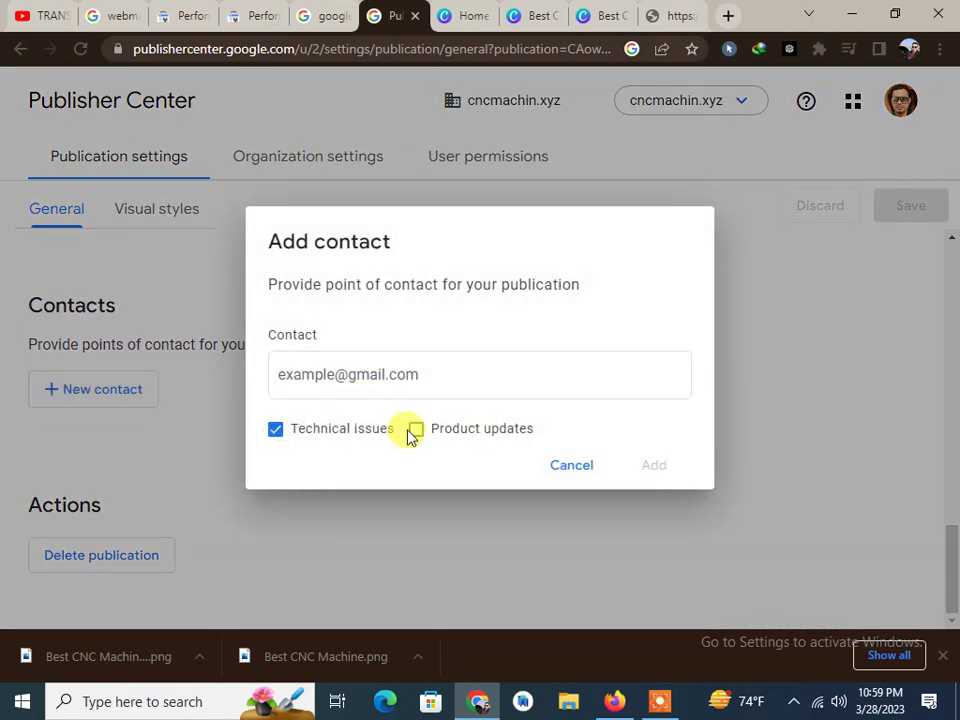
Look up the signed-in Google account in Search Console to get a contact address.
{"action": "left_click", "coordinate": [434, 375]}
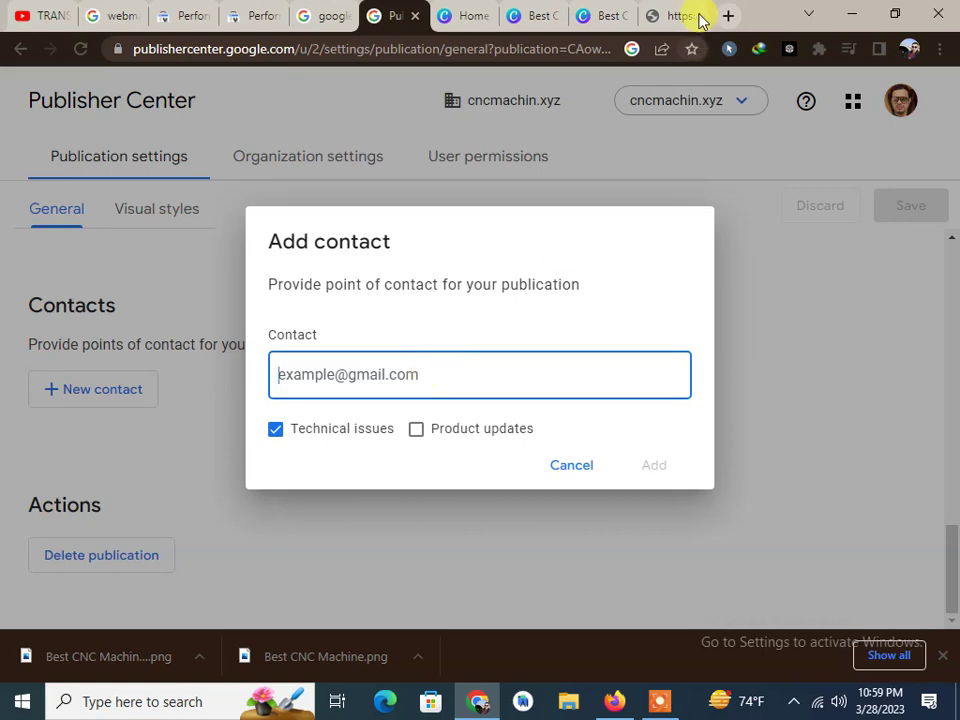
{"action": "left_click", "coordinate": [240, 15]}
{"action": "left_click", "coordinate": [936, 88]}
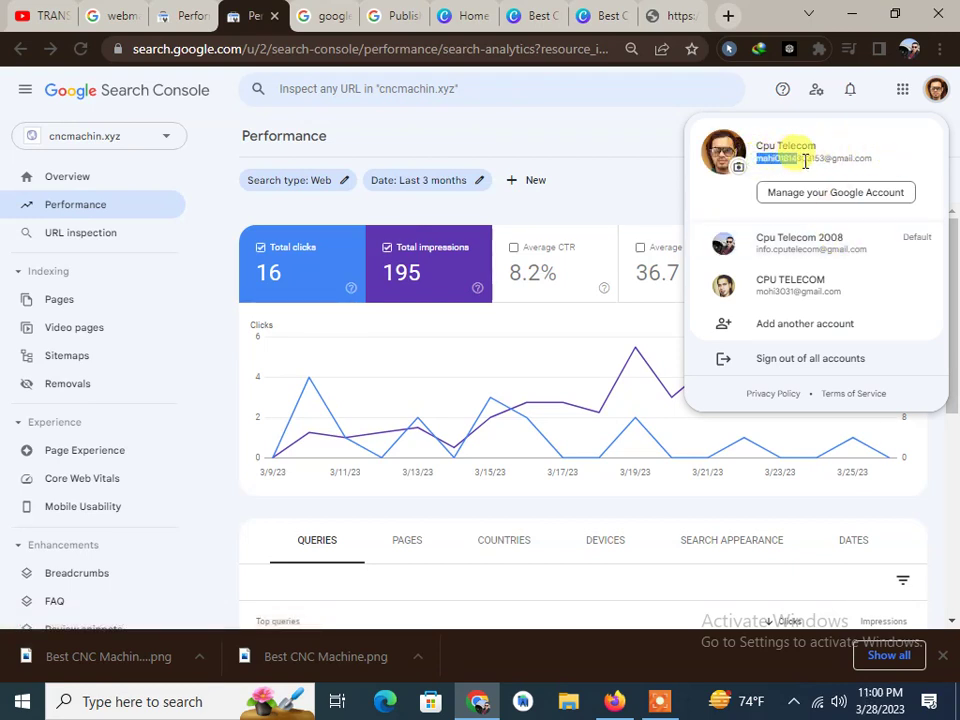
Copy the email address shown in the Search Console account panel.
{"action": "right_click", "coordinate": [872, 162]}
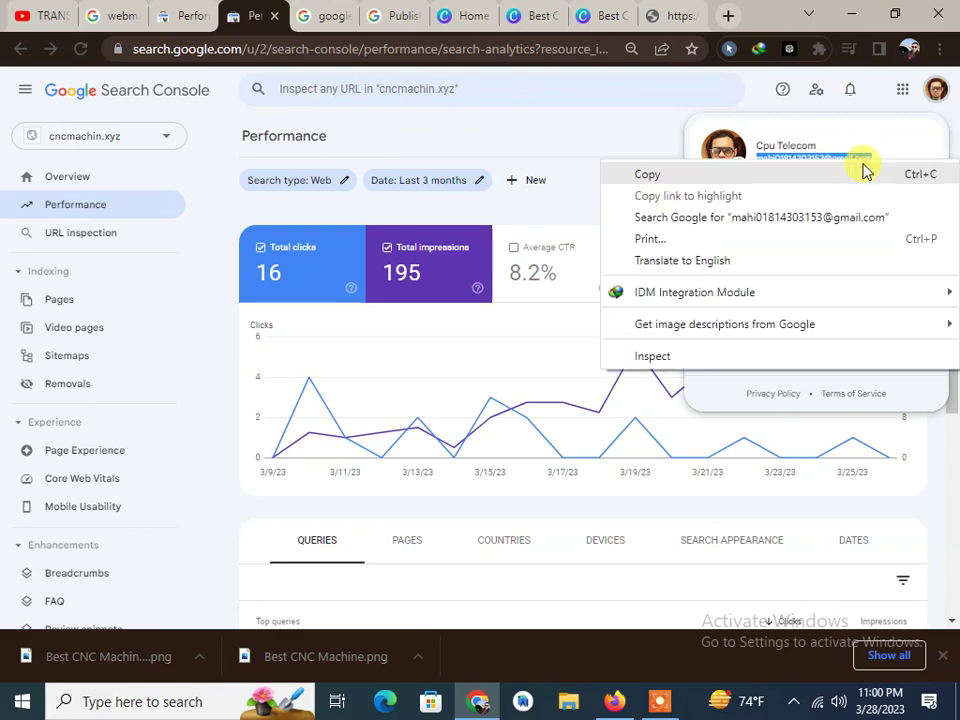
{"action": "left_click", "coordinate": [863, 174]}
Paste the copied email as a contact for technical issues and product updates, then save.
{"action": "left_click", "coordinate": [390, 14]}
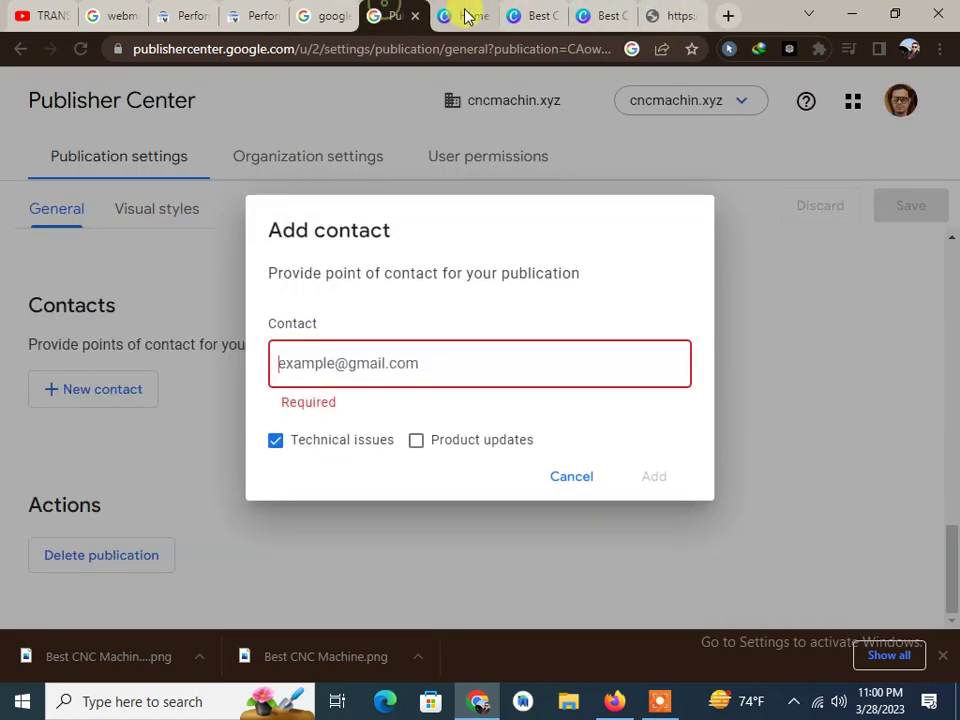
{"action": "right_click", "coordinate": [346, 357]}
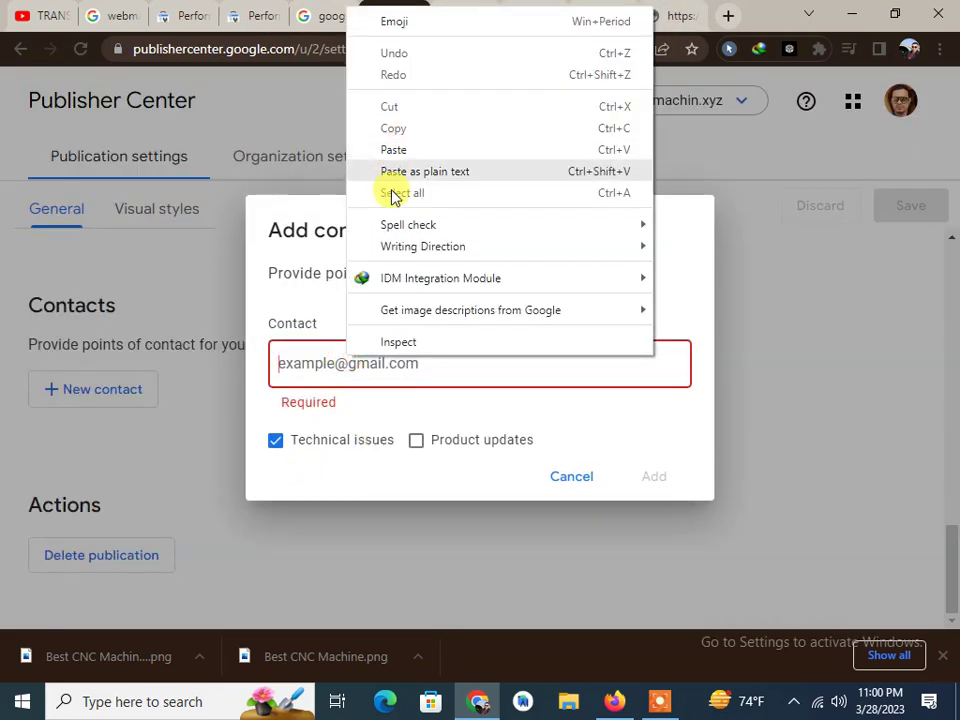
{"action": "left_click", "coordinate": [397, 180]}
{"action": "left_click", "coordinate": [416, 440]}
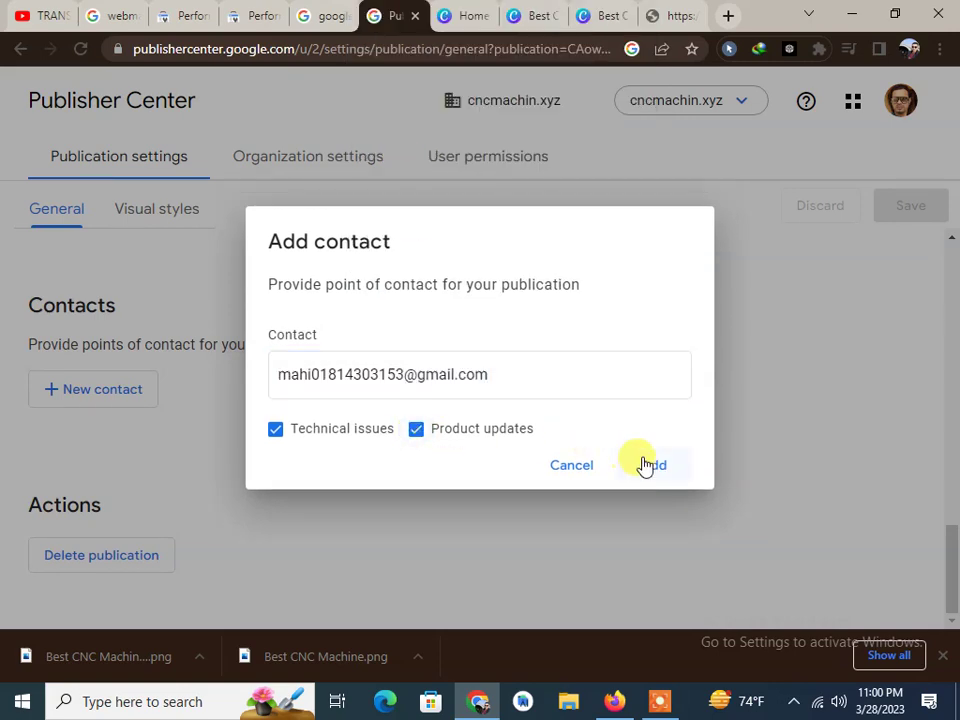
{"action": "left_click", "coordinate": [649, 466]}
{"action": "left_click", "coordinate": [892, 208]}
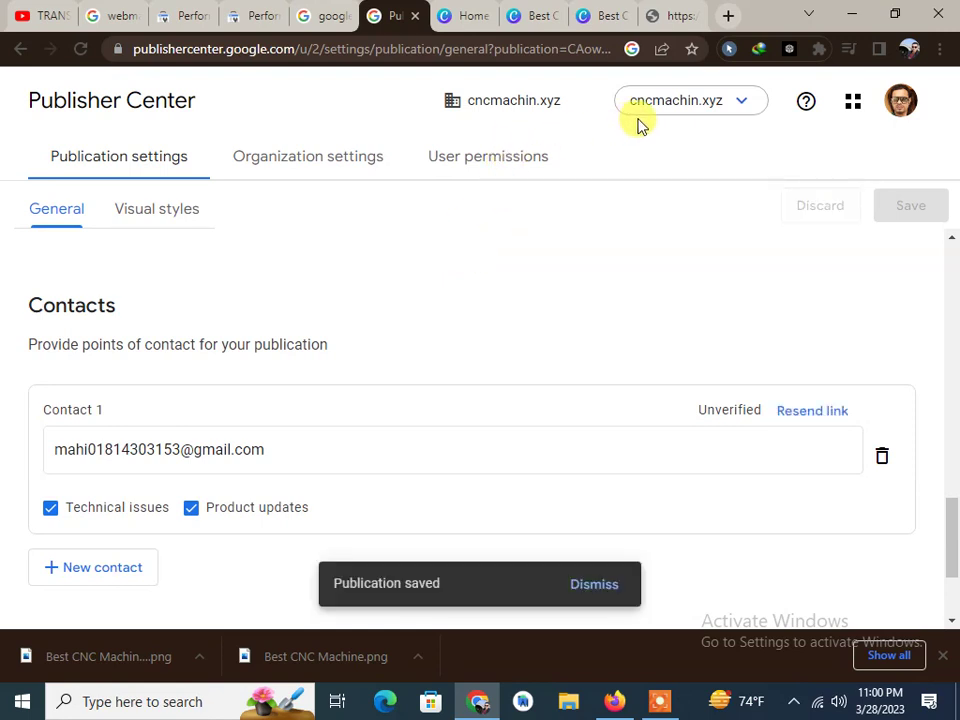
Open the Google News product for cncmachin.xyz from the Publisher Center overview.
{"action": "left_click", "coordinate": [853, 101]}
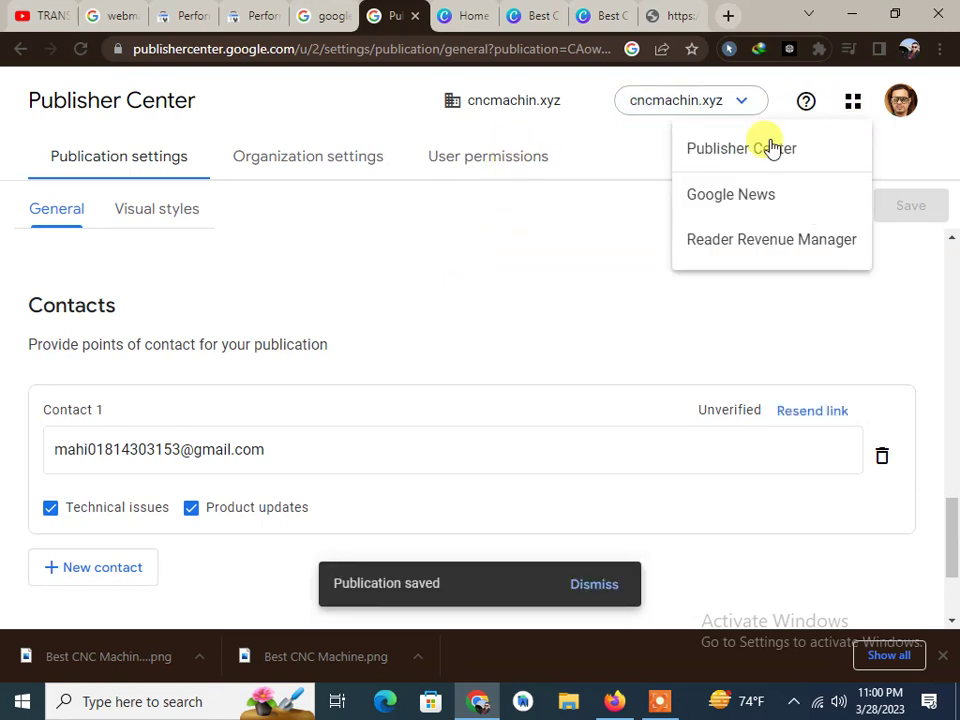
{"action": "left_click", "coordinate": [760, 147]}
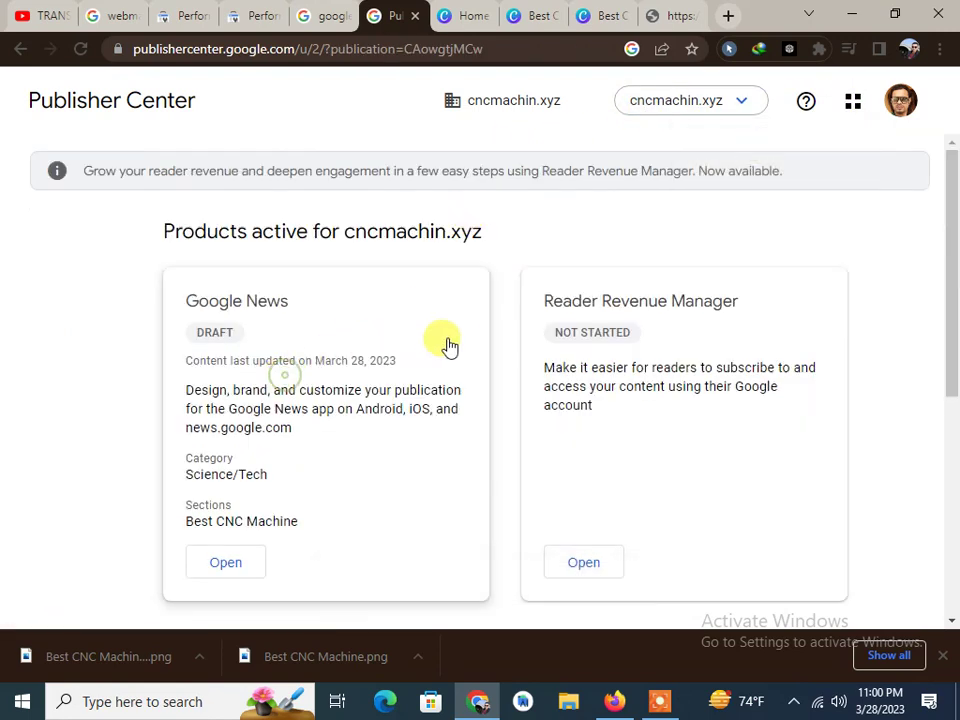
{"action": "left_click", "coordinate": [220, 562]}
{"action": "scroll", "coordinate": [332, 420], "scroll_direction": "down", "scroll_amount": 2}
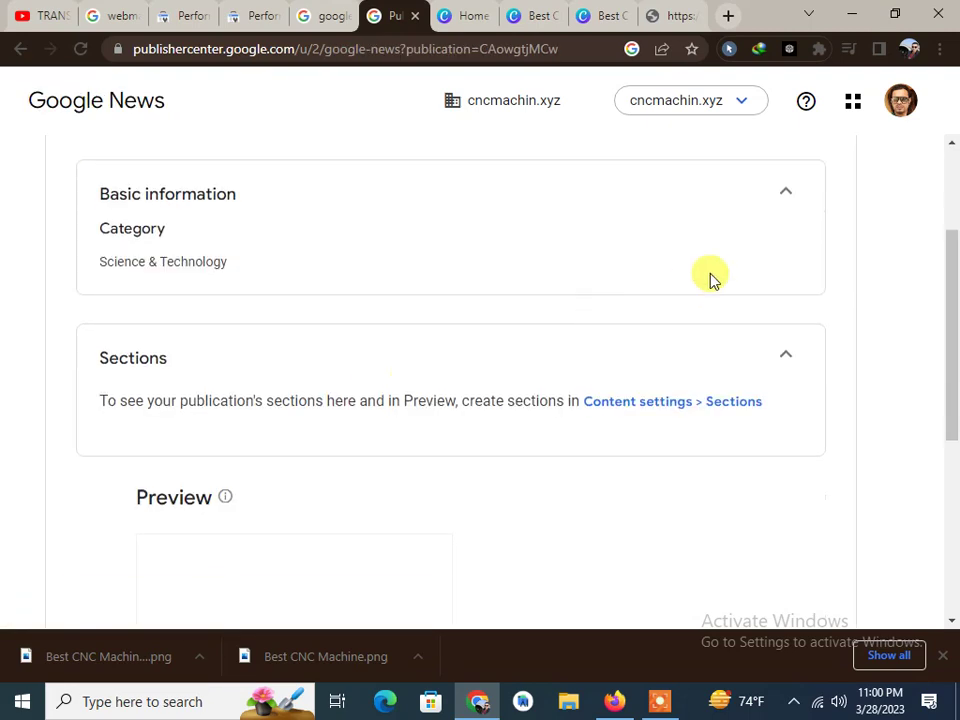
{"action": "scroll", "coordinate": [709, 279], "scroll_direction": "up", "scroll_amount": 2}
Edit the Google News settings and refresh the Best CNC Machine feed section.
{"action": "left_click", "coordinate": [800, 235]}
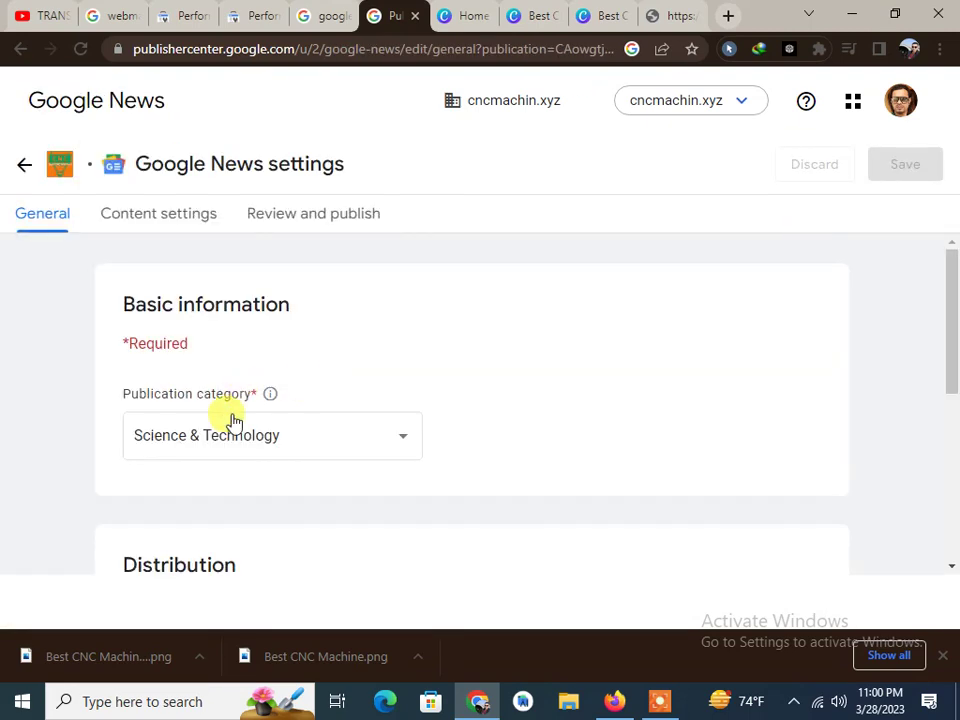
{"action": "scroll", "coordinate": [373, 416], "scroll_direction": "down", "scroll_amount": 2}
{"action": "scroll", "coordinate": [373, 416], "scroll_direction": "down", "scroll_amount": 2}
{"action": "left_click", "coordinate": [803, 499]}
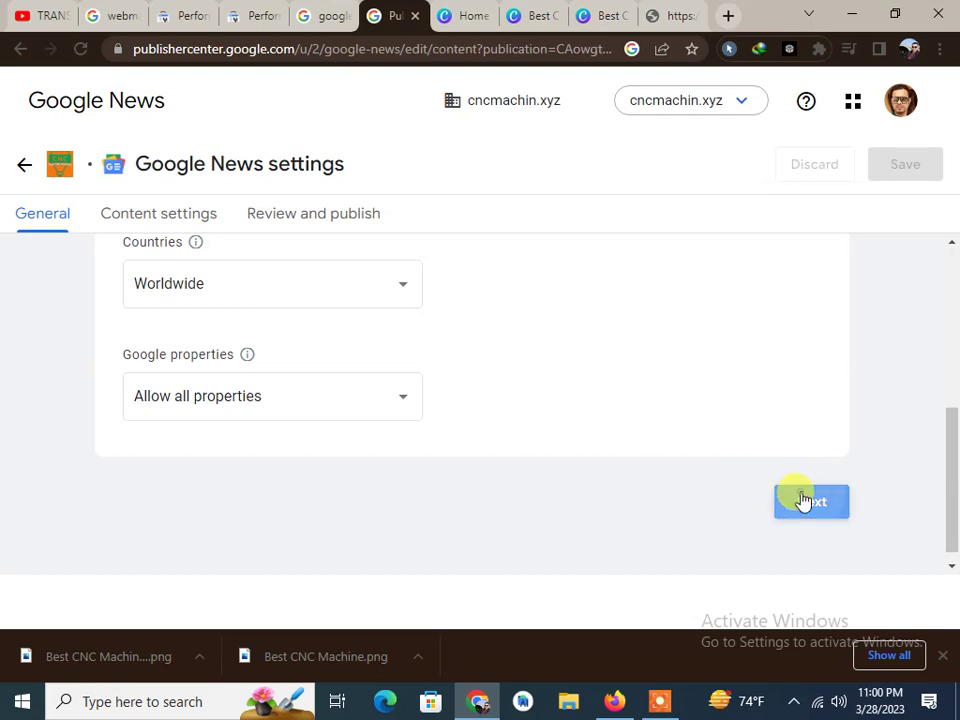
{"action": "scroll", "coordinate": [96, 409], "scroll_direction": "down", "scroll_amount": 2}
{"action": "scroll", "coordinate": [405, 418], "scroll_direction": "up", "scroll_amount": 1}
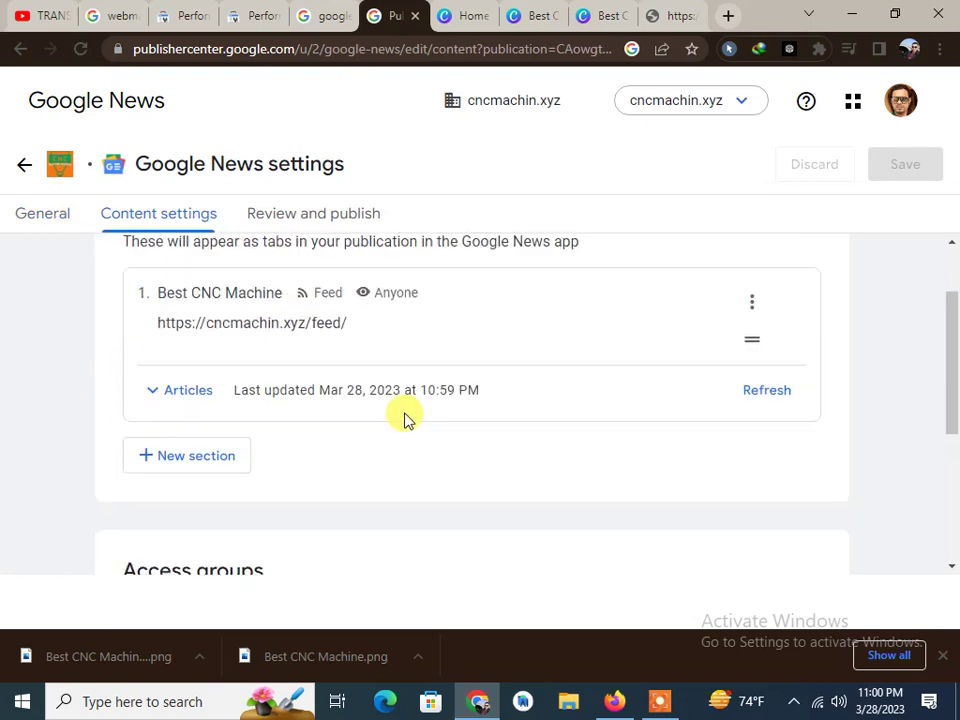
{"action": "scroll", "coordinate": [690, 469], "scroll_direction": "up", "scroll_amount": 1}
{"action": "left_click", "coordinate": [752, 494]}
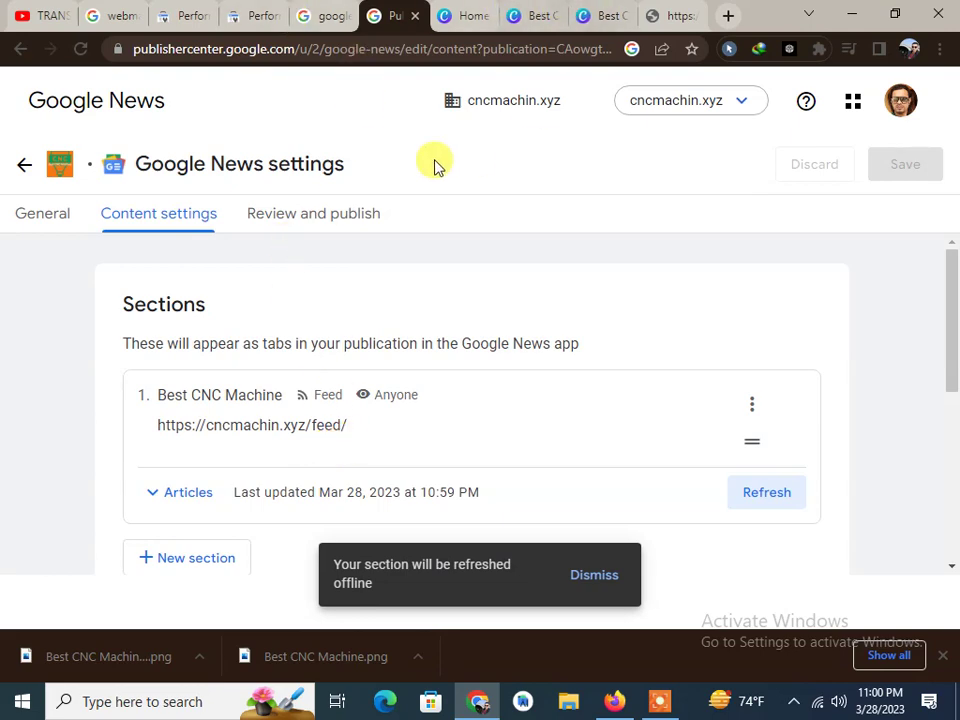
Continue from content settings to the Review and publish page.
{"action": "scroll", "coordinate": [300, 390], "scroll_direction": "down", "scroll_amount": 3}
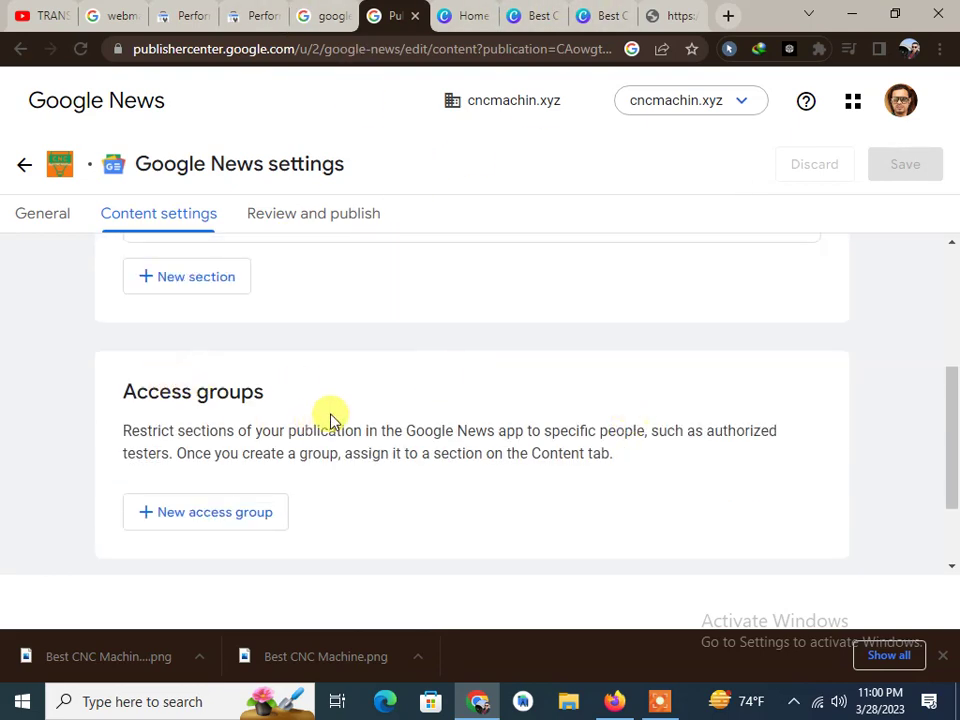
{"action": "scroll", "coordinate": [328, 411], "scroll_direction": "up", "scroll_amount": 2}
{"action": "scroll", "coordinate": [345, 403], "scroll_direction": "up", "scroll_amount": 2}
{"action": "scroll", "coordinate": [480, 360], "scroll_direction": "down", "scroll_amount": 4}
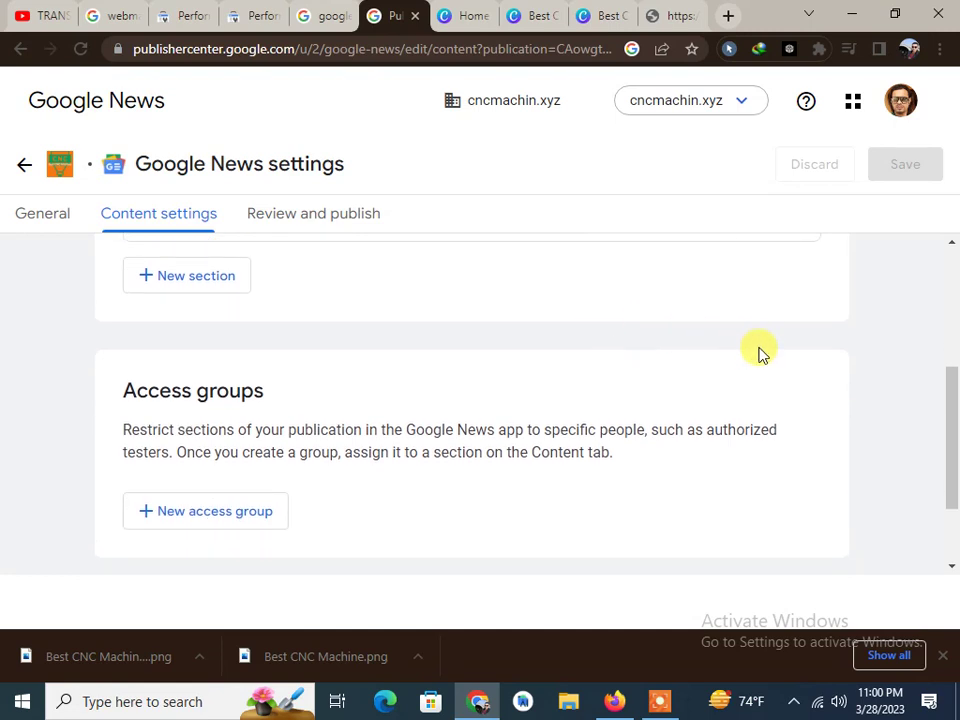
{"action": "scroll", "coordinate": [760, 360], "scroll_direction": "down", "scroll_amount": 2}
{"action": "left_click", "coordinate": [810, 486]}
Scroll through the article Preview list on the Review and publish page.
{"action": "scroll", "coordinate": [628, 390], "scroll_direction": "down", "scroll_amount": 2}
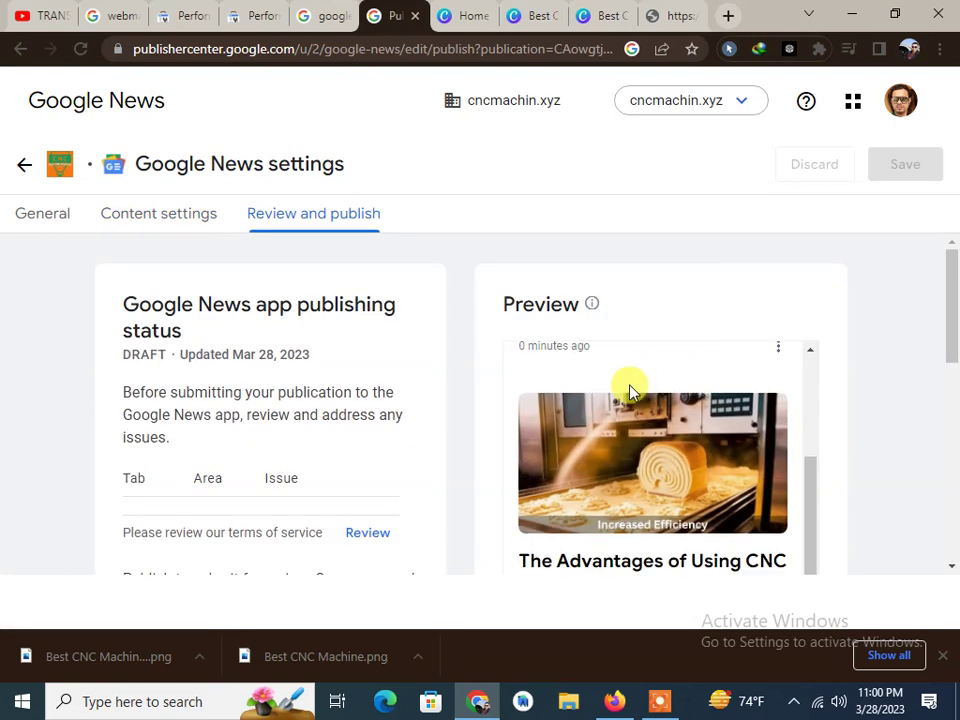
{"action": "scroll", "coordinate": [565, 455], "scroll_direction": "up", "scroll_amount": 3}
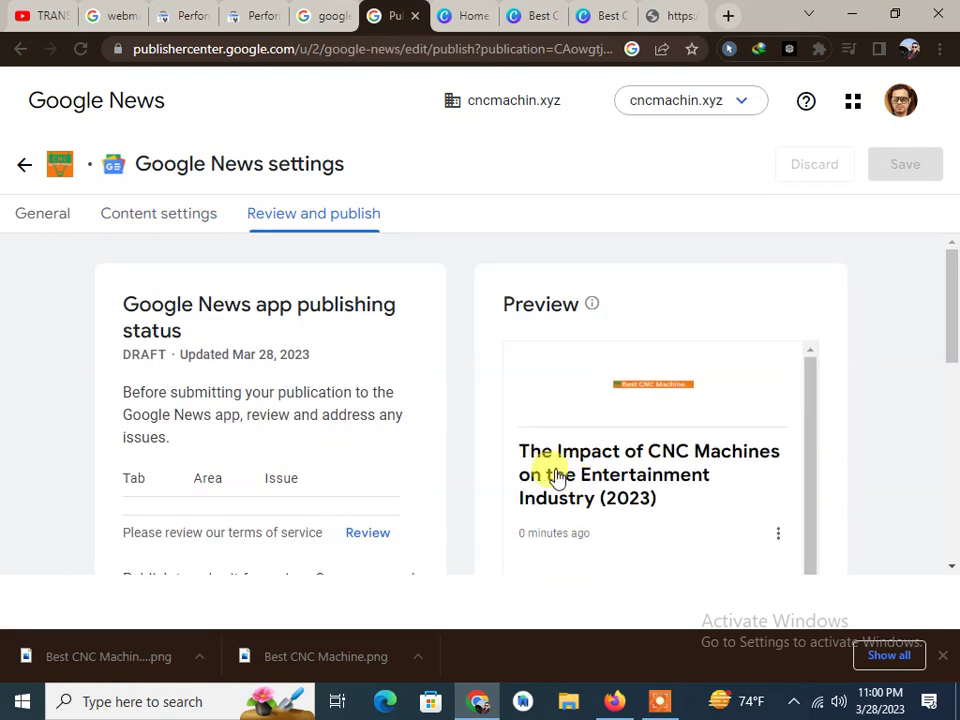
{"action": "scroll", "coordinate": [642, 462], "scroll_direction": "down", "scroll_amount": 3}
{"action": "scroll", "coordinate": [650, 440], "scroll_direction": "down", "scroll_amount": 3}
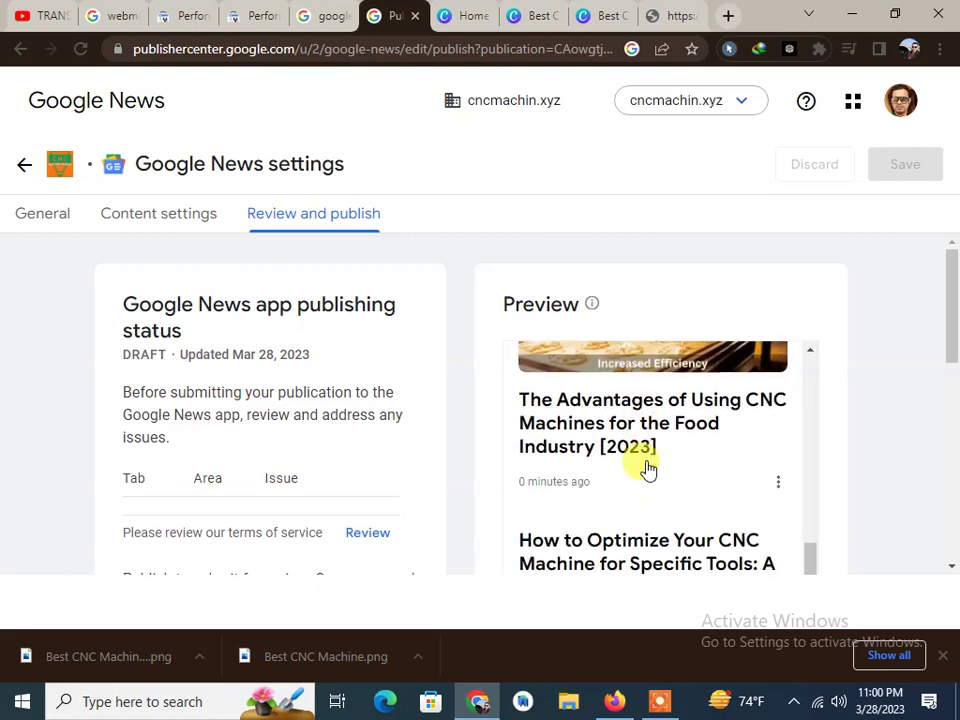
{"action": "scroll", "coordinate": [480, 400], "scroll_direction": "down", "scroll_amount": 5}
{"action": "scroll", "coordinate": [437, 398], "scroll_direction": "up", "scroll_amount": 3}
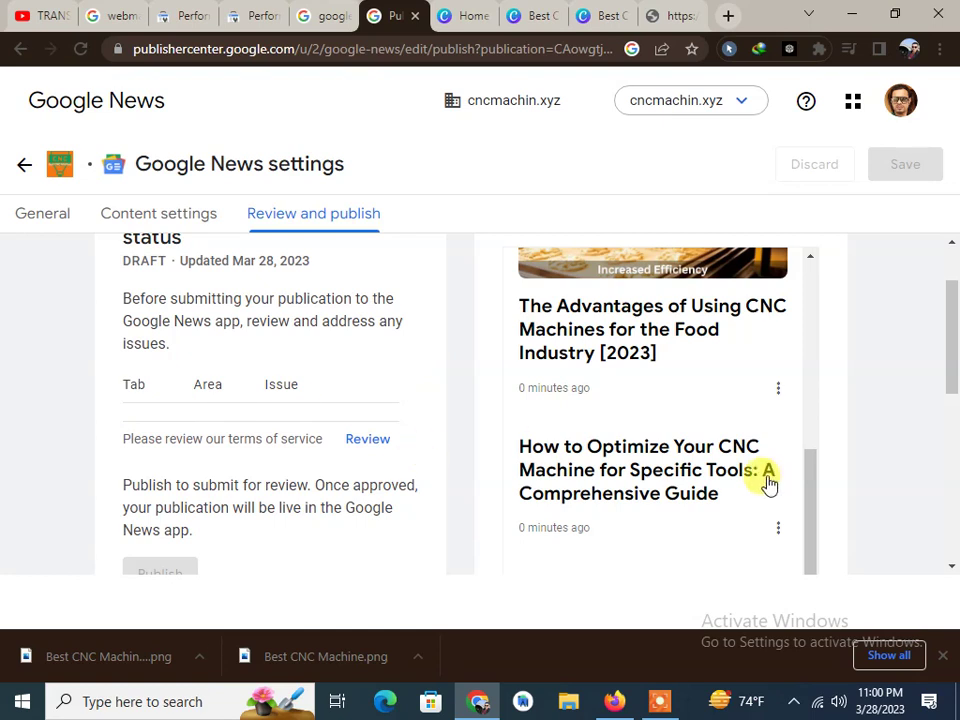
Read the publishing status and terms notes, then bring up the Google News terms of service.
{"action": "left_click_drag", "start_coordinate": [187, 505], "coordinate": [283, 490]}
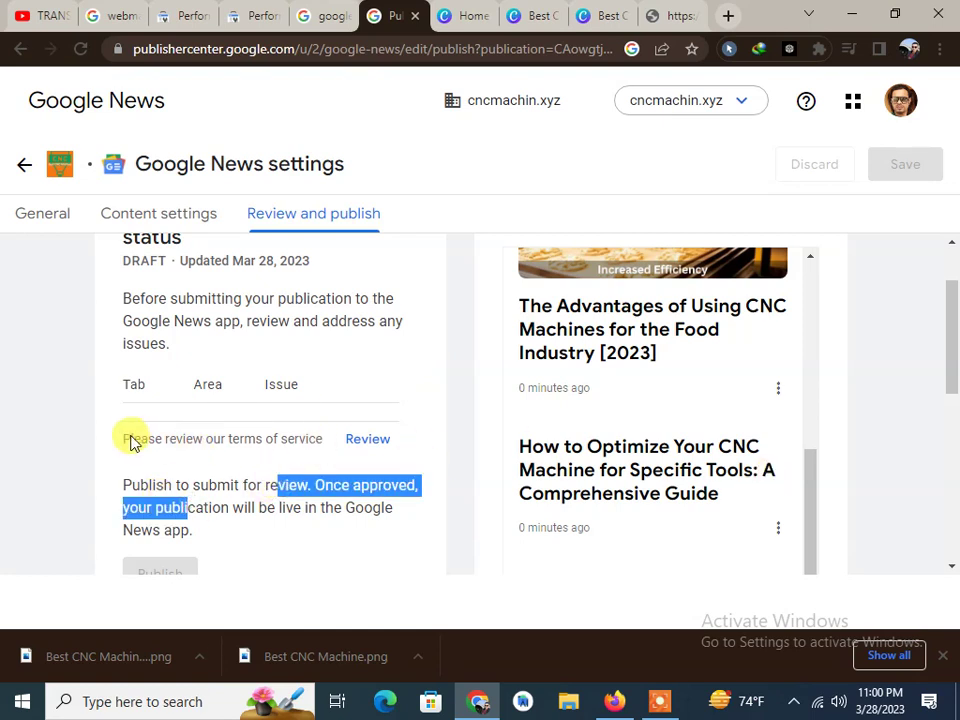
{"action": "left_click_drag", "start_coordinate": [201, 290], "coordinate": [226, 291]}
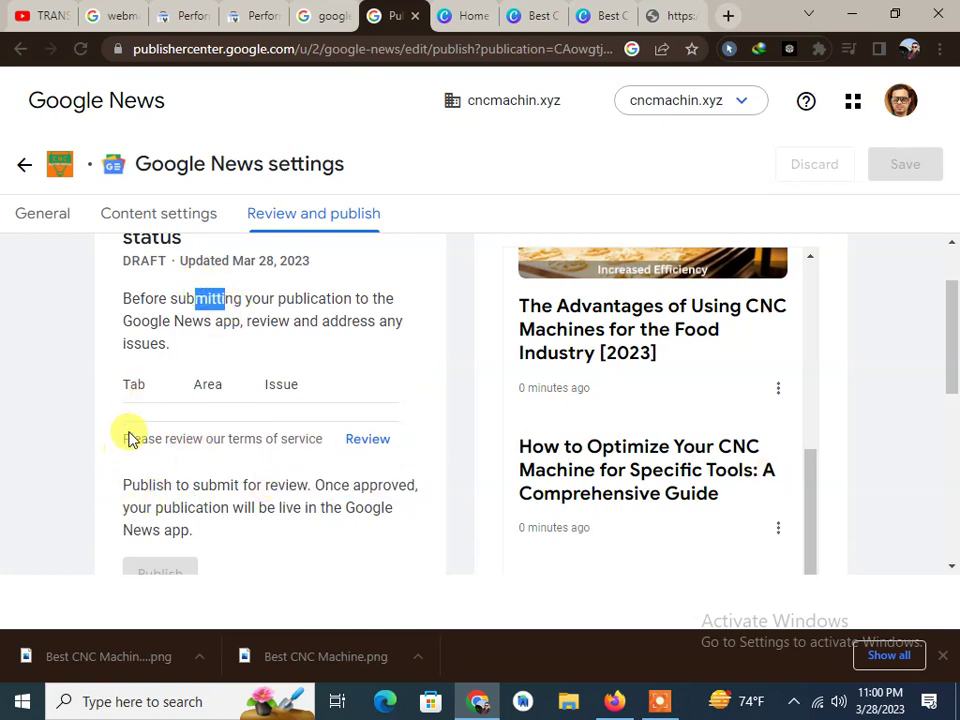
{"action": "left_click_drag", "start_coordinate": [122, 445], "coordinate": [281, 446]}
{"action": "left_click_drag", "start_coordinate": [281, 507], "coordinate": [345, 480]}
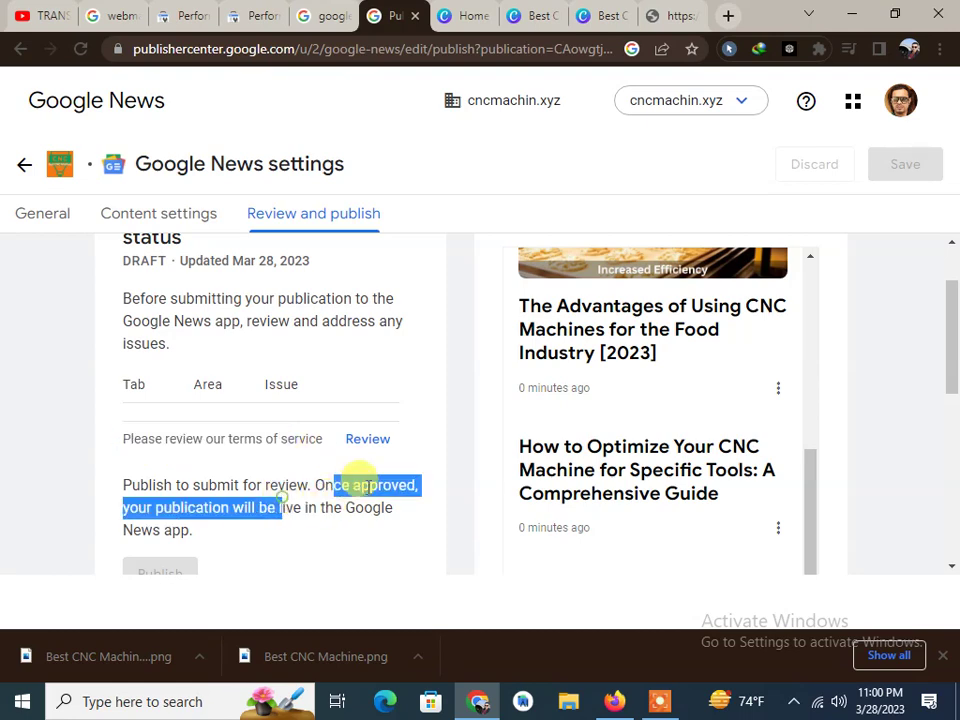
{"action": "scroll", "coordinate": [350, 480], "scroll_direction": "down", "scroll_amount": 2}
{"action": "scroll", "coordinate": [350, 477], "scroll_direction": "down", "scroll_amount": 2}
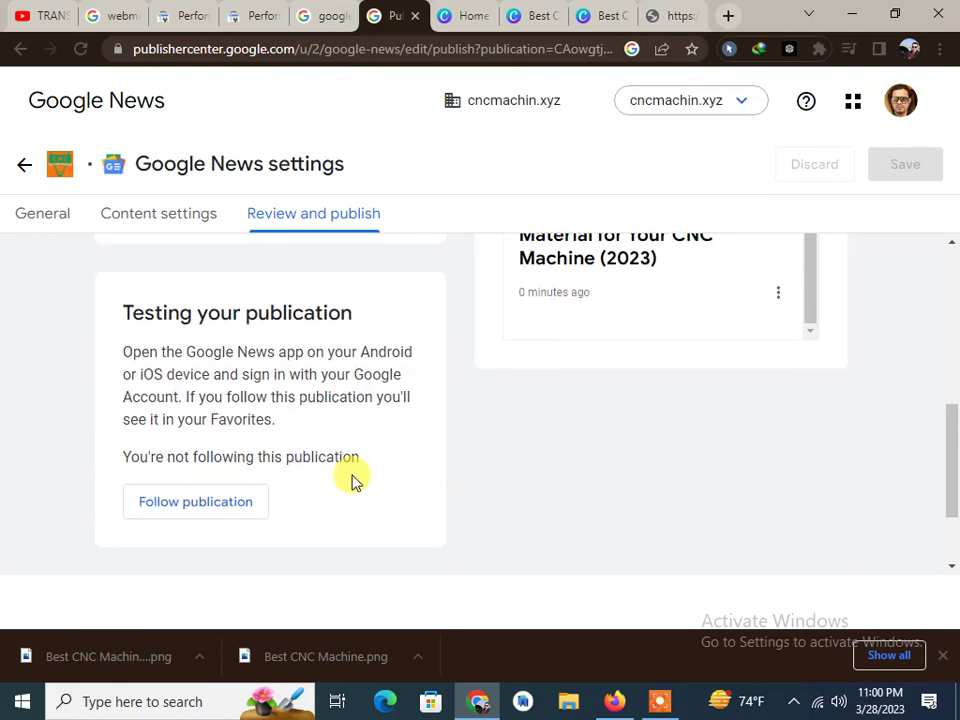
{"action": "scroll", "coordinate": [351, 480], "scroll_direction": "up", "scroll_amount": 3}
{"action": "left_click", "coordinate": [370, 345]}
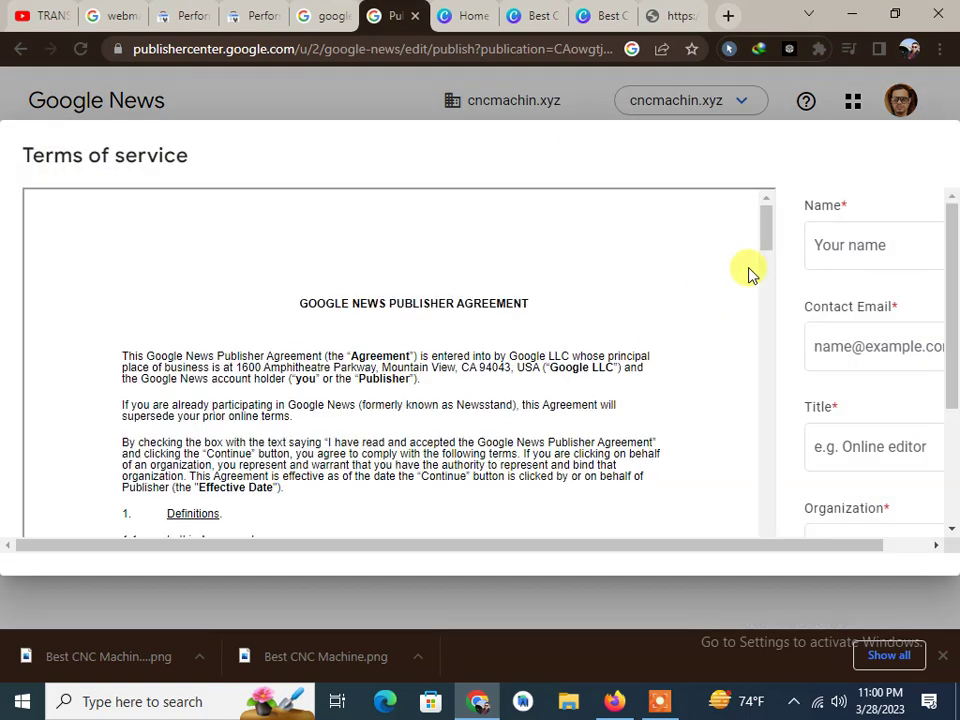
Autofill the signer's name and contact email and tick the publisher agreement checkbox.
{"action": "left_click", "coordinate": [836, 262]}
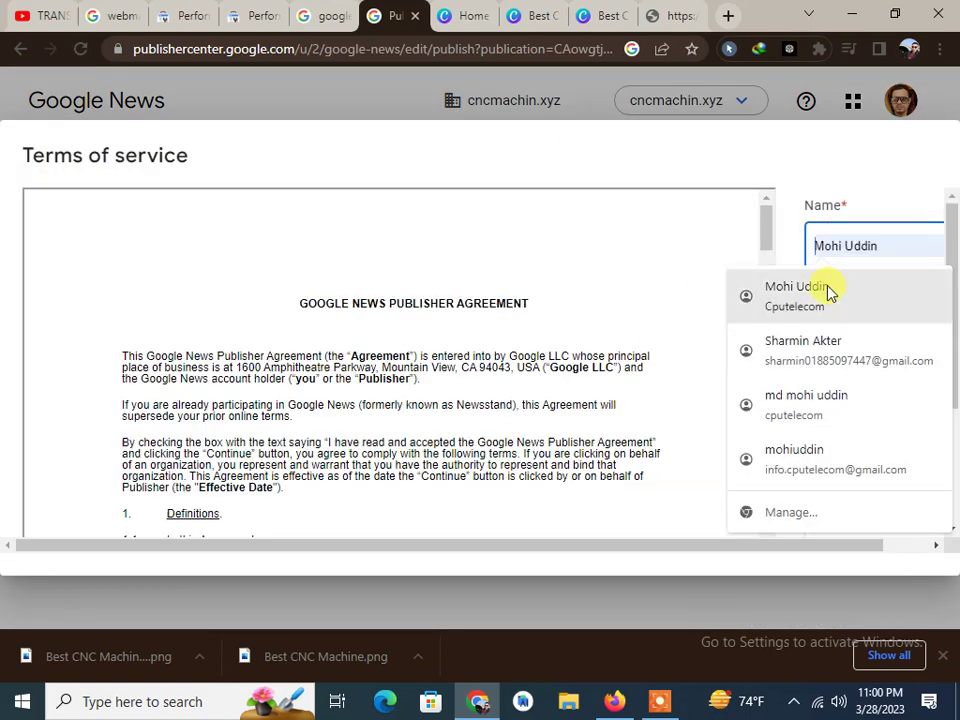
{"action": "left_click", "coordinate": [801, 290]}
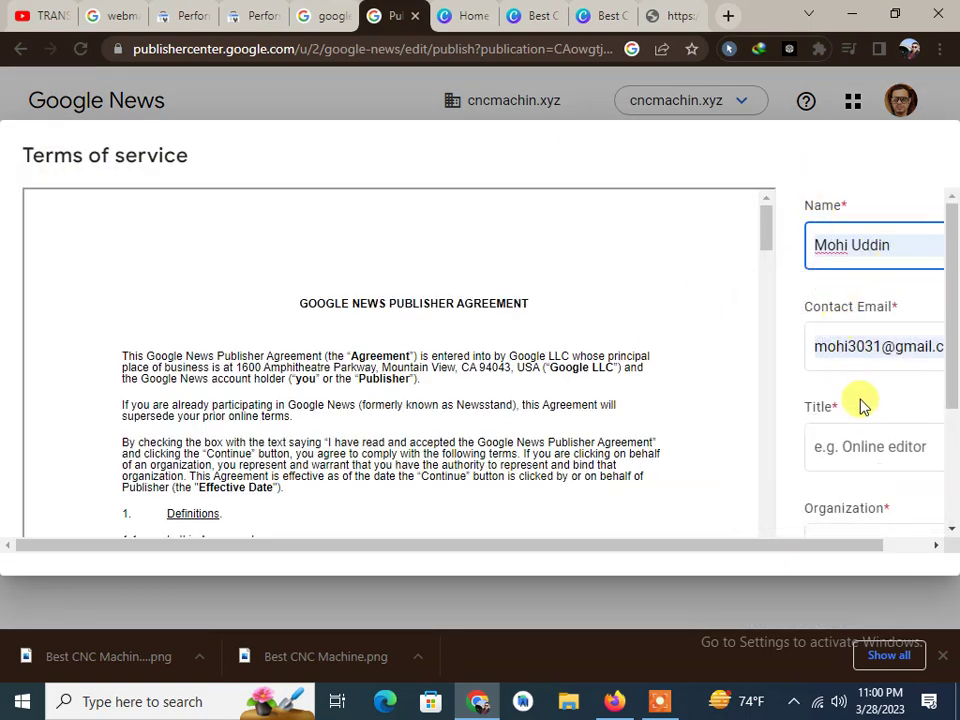
{"action": "left_click", "coordinate": [848, 442]}
{"action": "scroll", "coordinate": [302, 435], "scroll_direction": "down", "scroll_amount": 1}
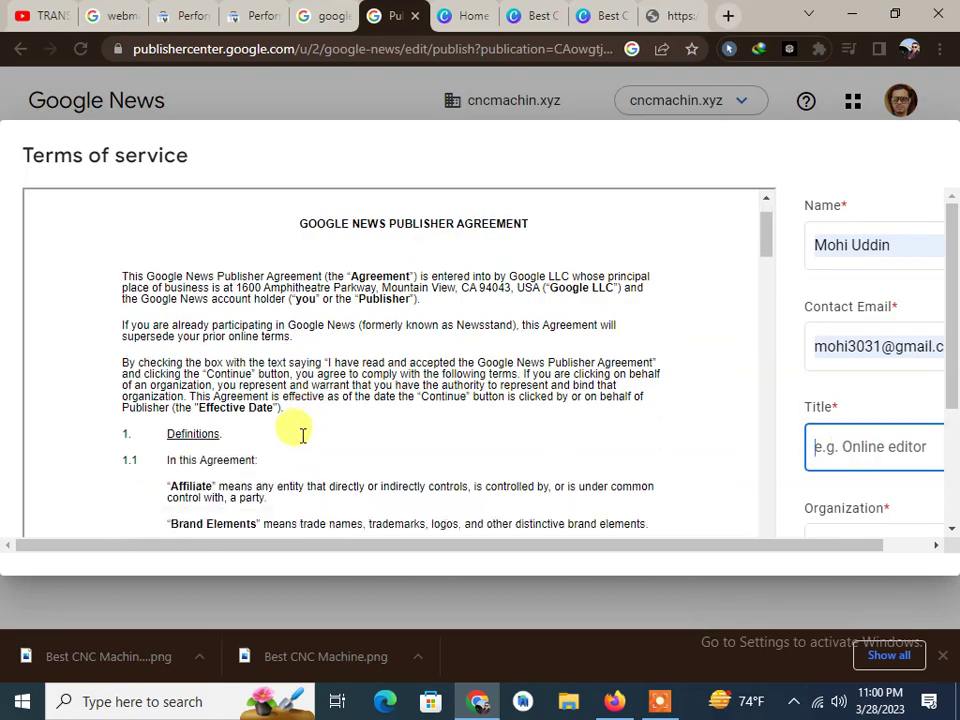
{"action": "scroll", "coordinate": [380, 450], "scroll_direction": "down", "scroll_amount": 5}
{"action": "scroll", "coordinate": [600, 455], "scroll_direction": "down", "scroll_amount": 5}
{"action": "scroll", "coordinate": [865, 473], "scroll_direction": "down", "scroll_amount": 2}
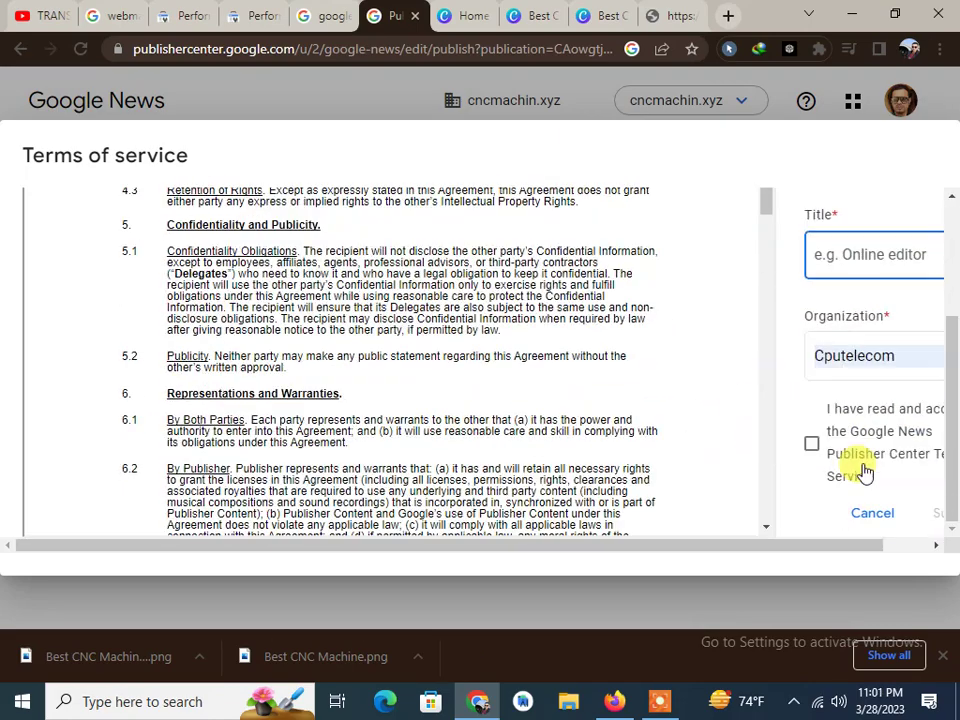
{"action": "left_click", "coordinate": [815, 445]}
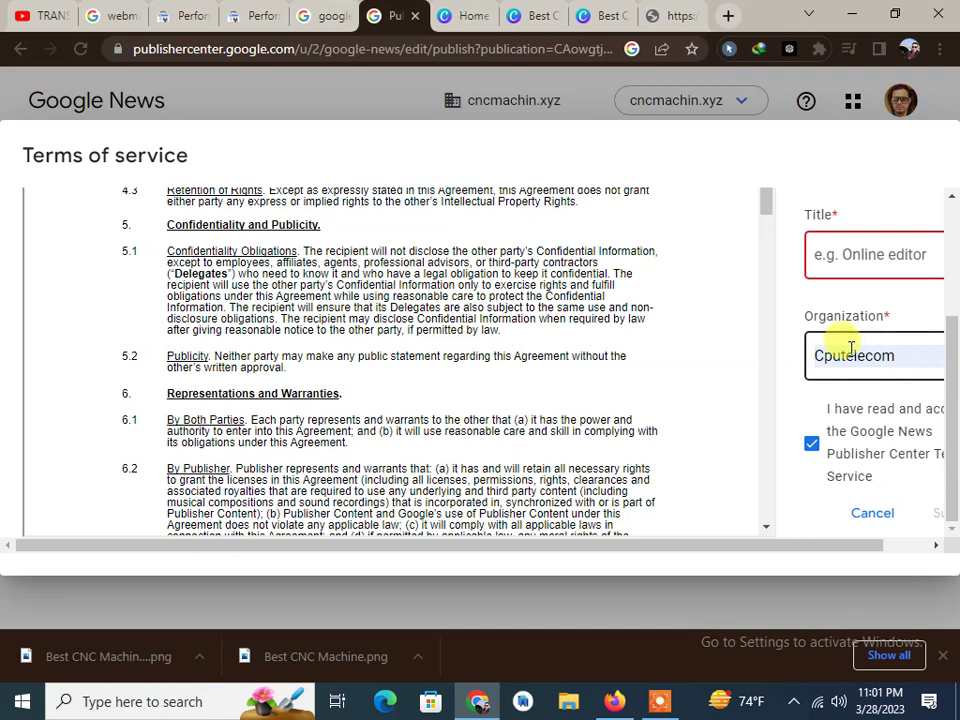
Select the prefilled Organization name and bring up the site's RSS feed tab.
{"action": "left_click_drag", "start_coordinate": [909, 343], "coordinate": [818, 353]}
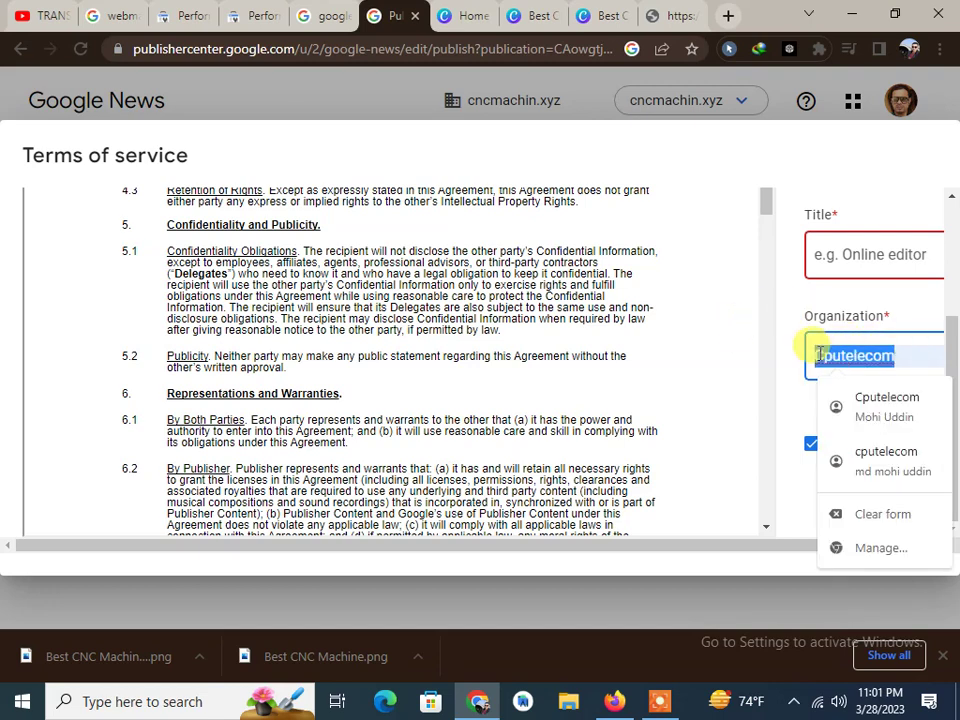
{"action": "scroll", "coordinate": [806, 257], "scroll_direction": "up", "scroll_amount": 2}
{"action": "scroll", "coordinate": [500, 215], "scroll_direction": "up", "scroll_amount": 2}
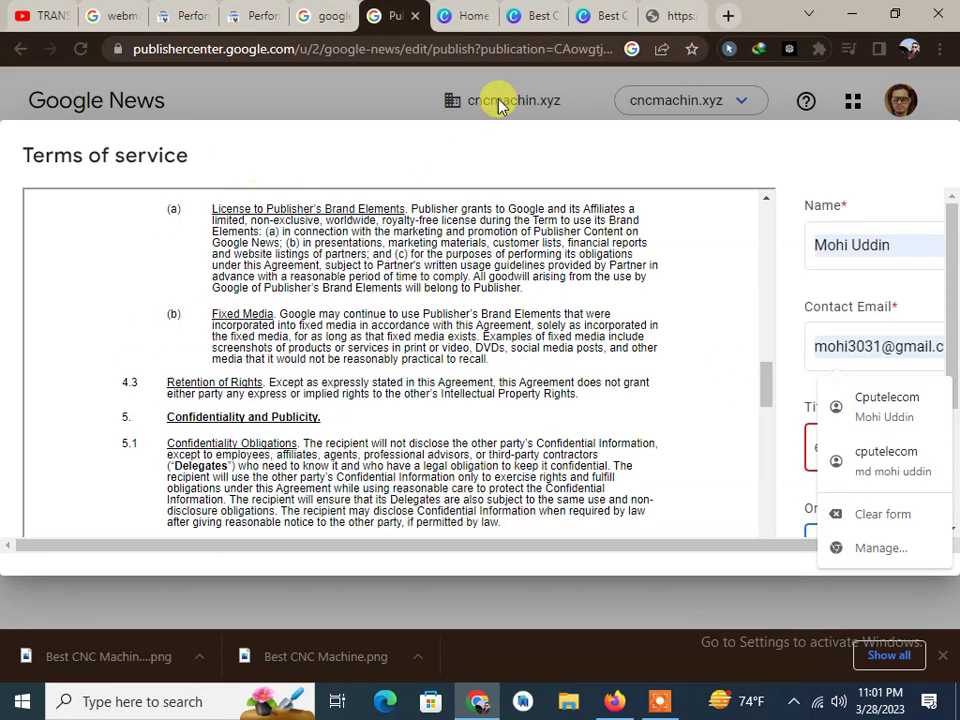
{"action": "left_click", "coordinate": [667, 14]}
{"action": "left_click", "coordinate": [205, 50]}
Copy the domain cncmachin.xyz from the feed's address bar.
{"action": "left_click_drag", "start_coordinate": [255, 48], "coordinate": [180, 49]}
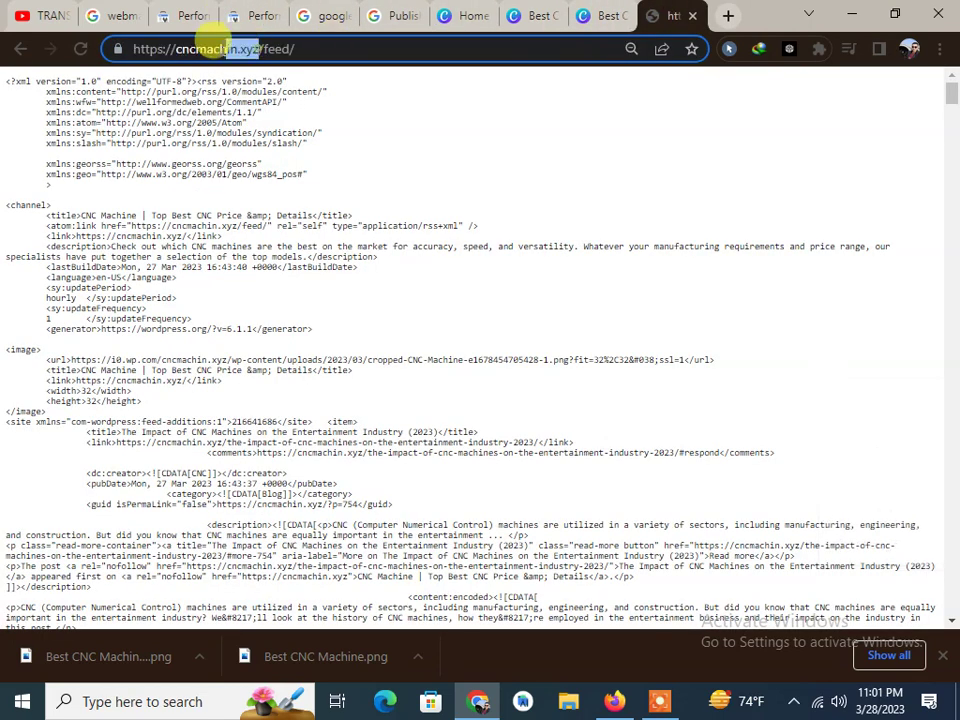
{"action": "right_click", "coordinate": [206, 49]}
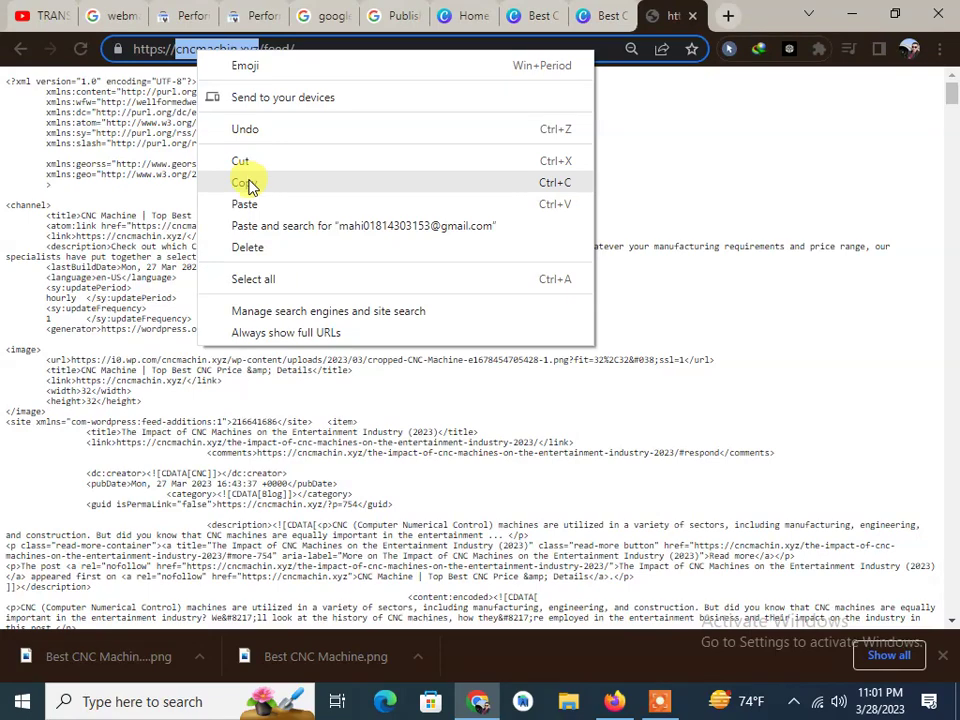
{"action": "left_click", "coordinate": [250, 182]}
{"action": "left_click", "coordinate": [257, 15]}
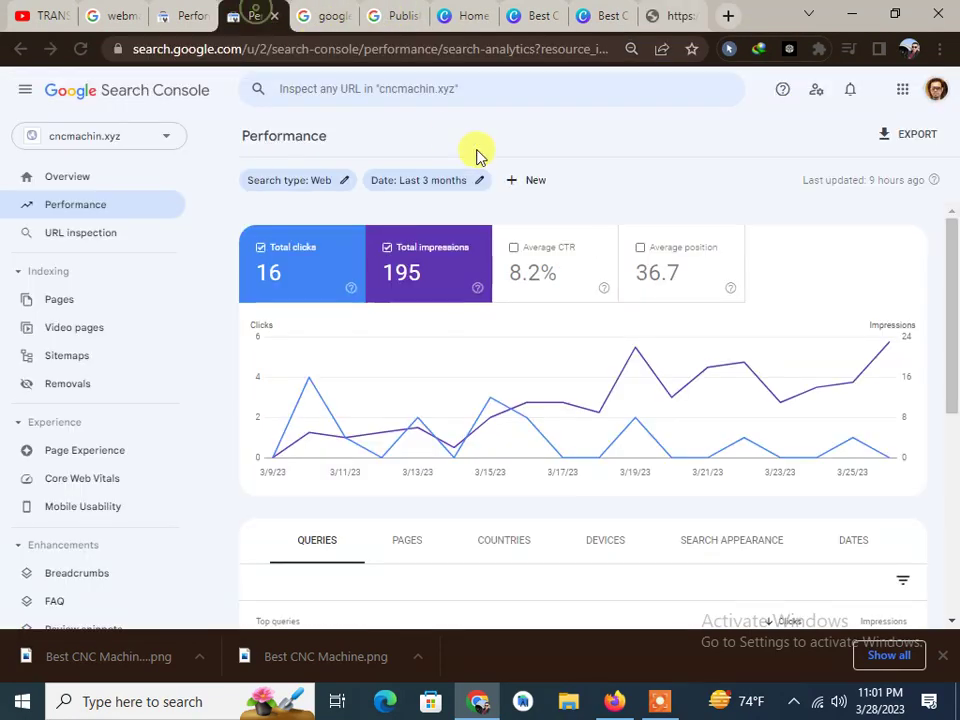
{"action": "left_click", "coordinate": [388, 12]}
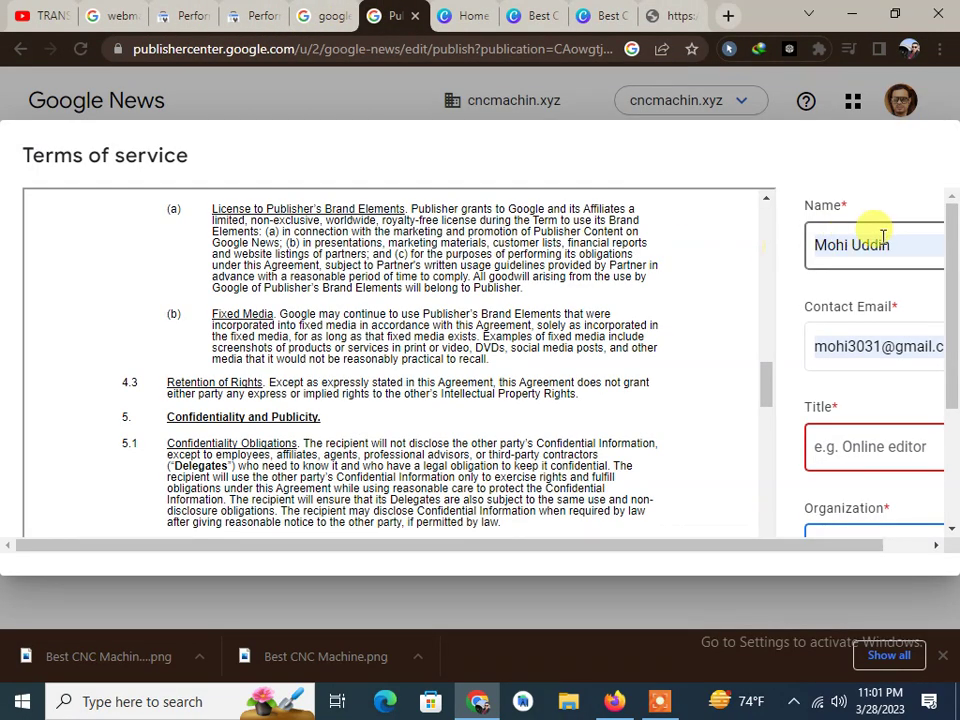
Replace the Organization Cputelecom with cncmachin.xyz.
{"action": "left_click", "coordinate": [866, 444]}
{"action": "right_click", "coordinate": [858, 447]}
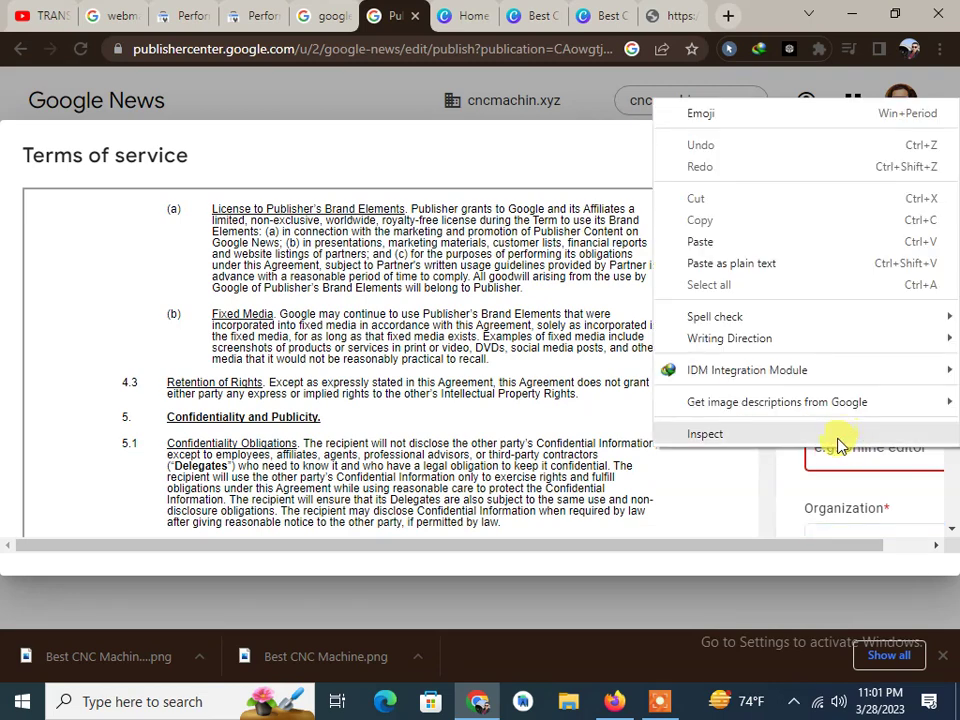
{"action": "left_click", "coordinate": [825, 450]}
{"action": "scroll", "coordinate": [850, 400], "scroll_direction": "down", "scroll_amount": 2}
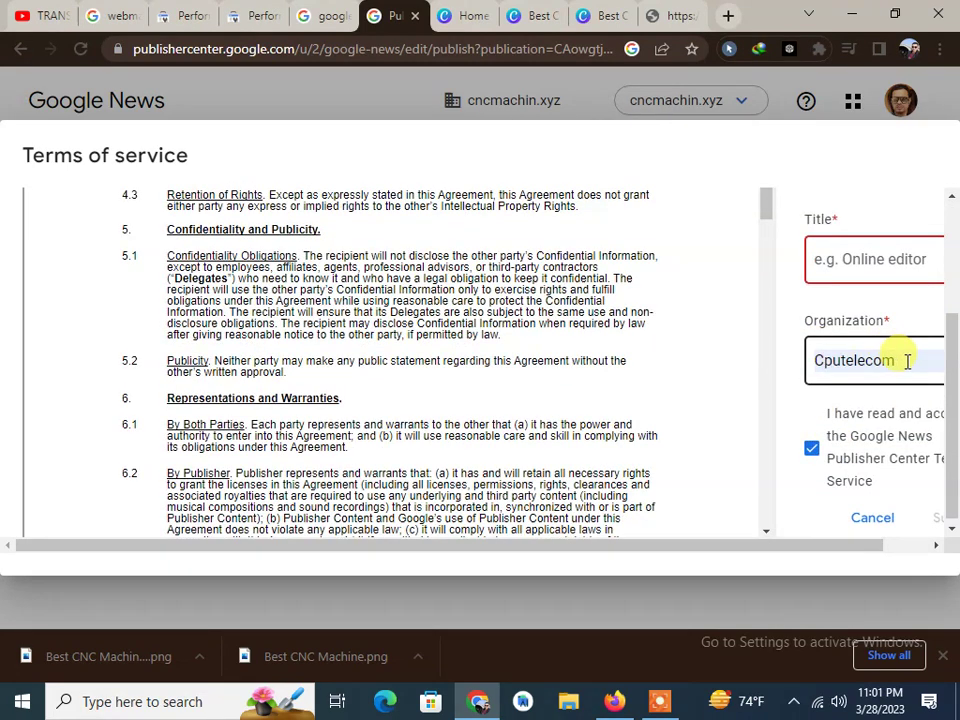
{"action": "left_click_drag", "start_coordinate": [907, 361], "coordinate": [822, 362]}
{"action": "right_click", "coordinate": [817, 363]}
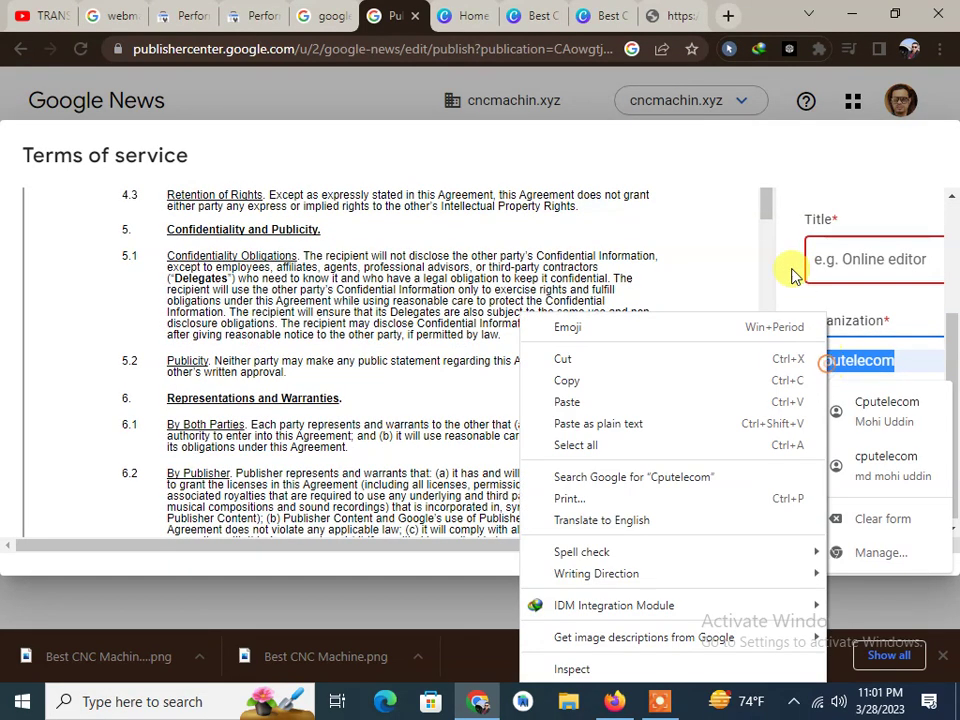
{"action": "left_click", "coordinate": [674, 400]}
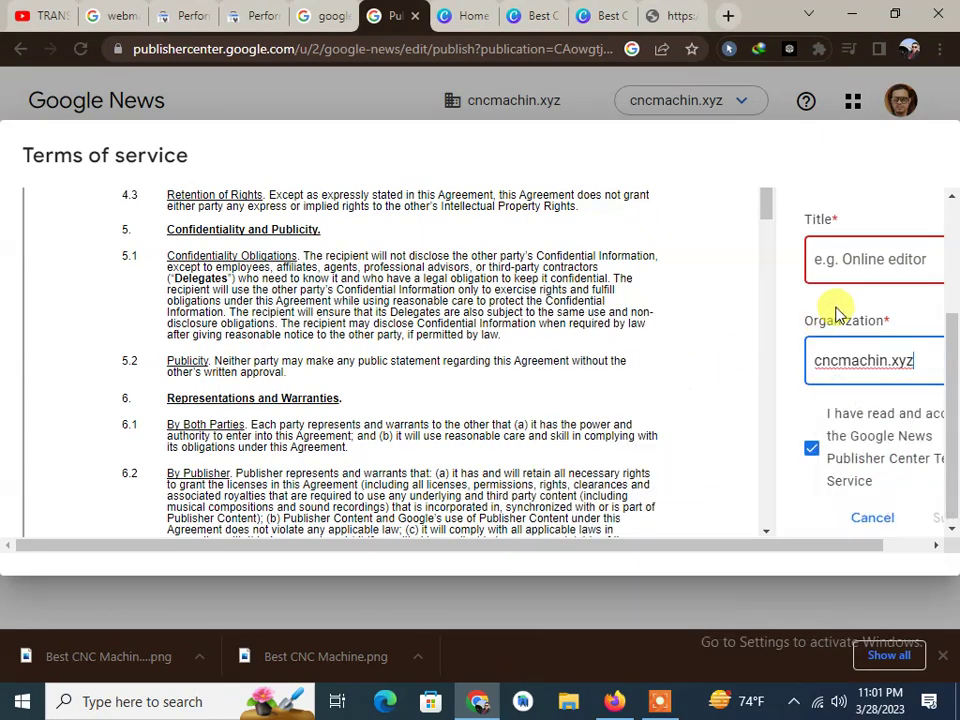
Set the Title to cncmachin by pasting the domain and deleting .xyz.
{"action": "right_click", "coordinate": [872, 259]}
{"action": "left_click", "coordinate": [725, 401]}
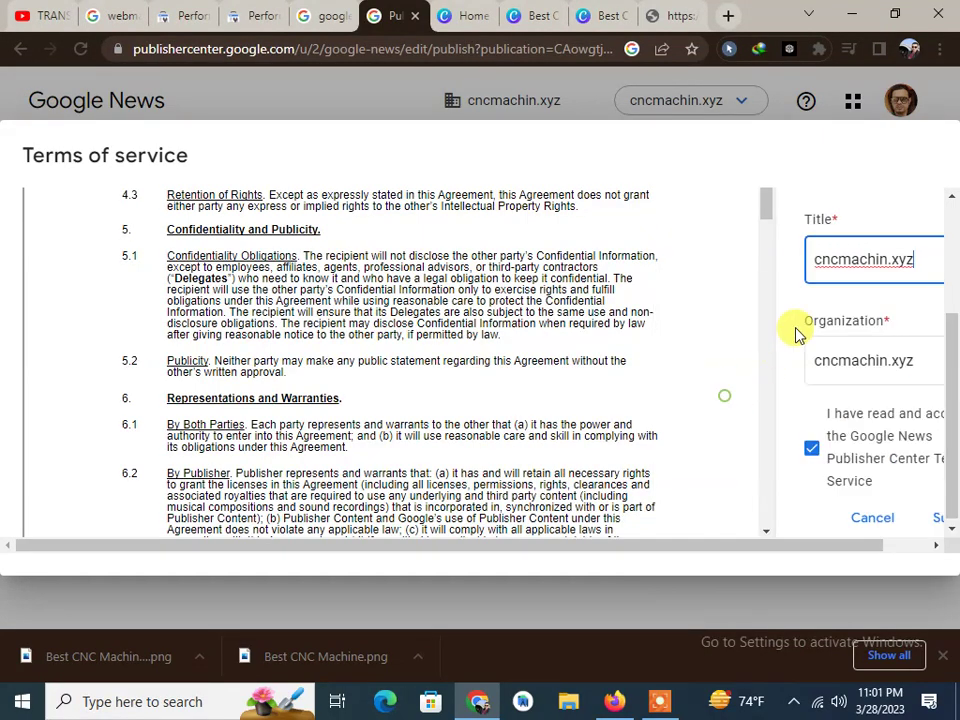
{"action": "left_click_drag", "start_coordinate": [892, 262], "coordinate": [928, 266]}
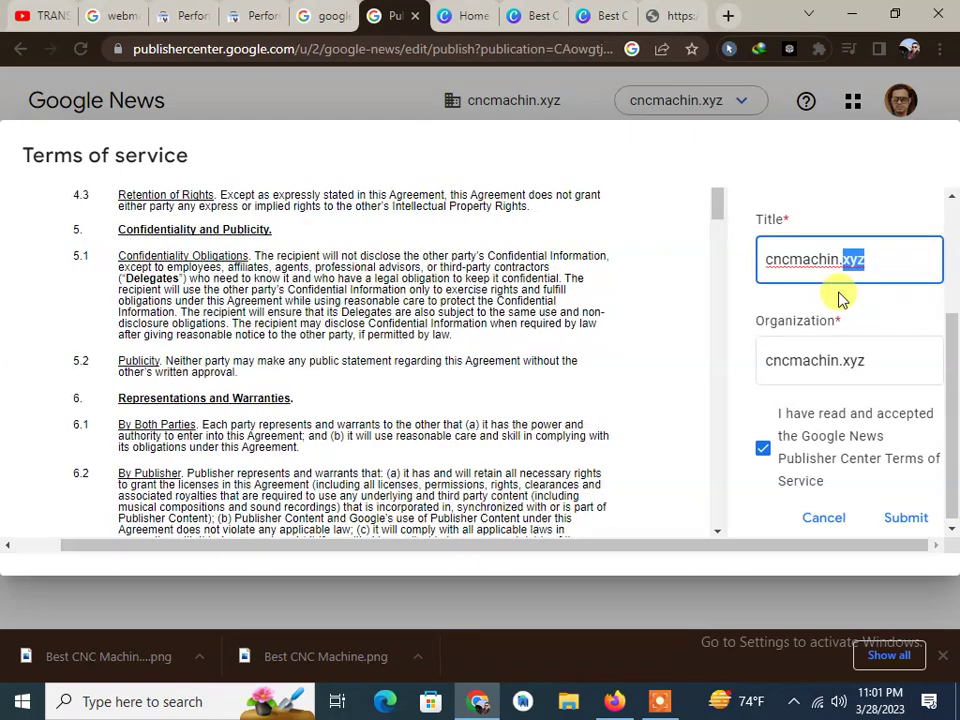
{"action": "key", "text": "BackSpace"}
{"action": "scroll", "coordinate": [803, 297], "scroll_direction": "up", "scroll_amount": 1}
{"action": "scroll", "coordinate": [803, 297], "scroll_direction": "up", "scroll_amount": 3}
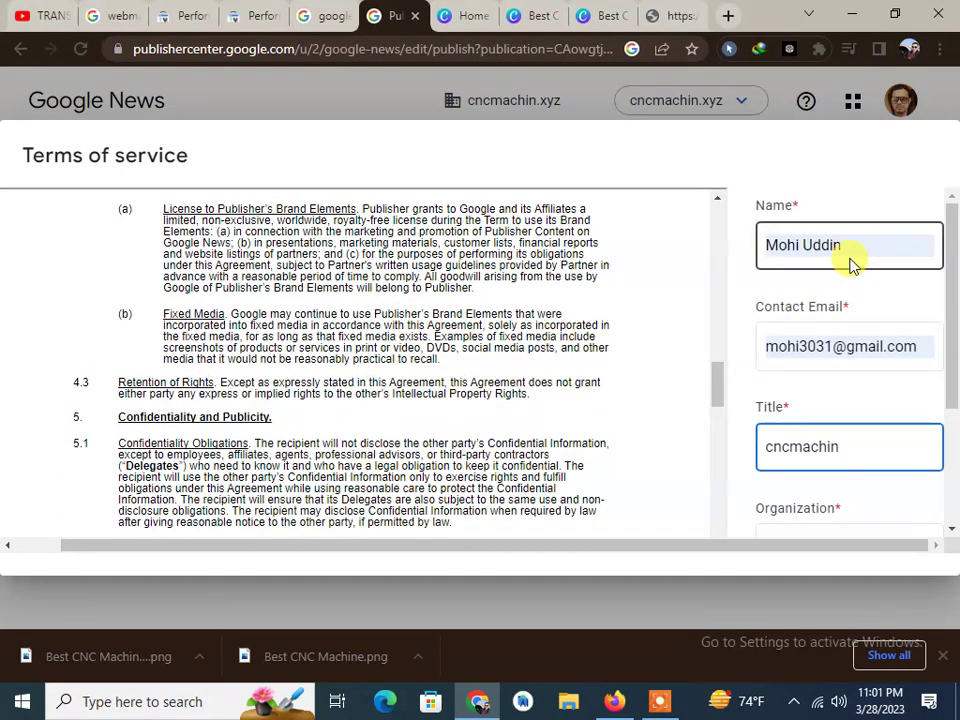
Replace the signer Name with cncmachin.xyz.
{"action": "left_click", "coordinate": [840, 336]}
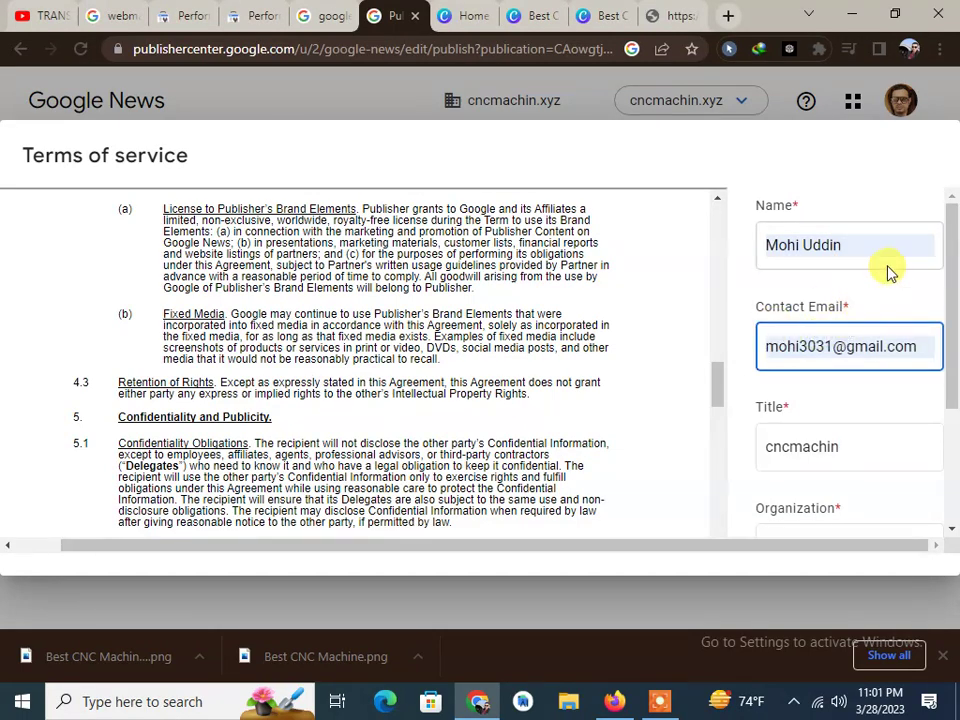
{"action": "left_click_drag", "start_coordinate": [858, 254], "coordinate": [741, 254]}
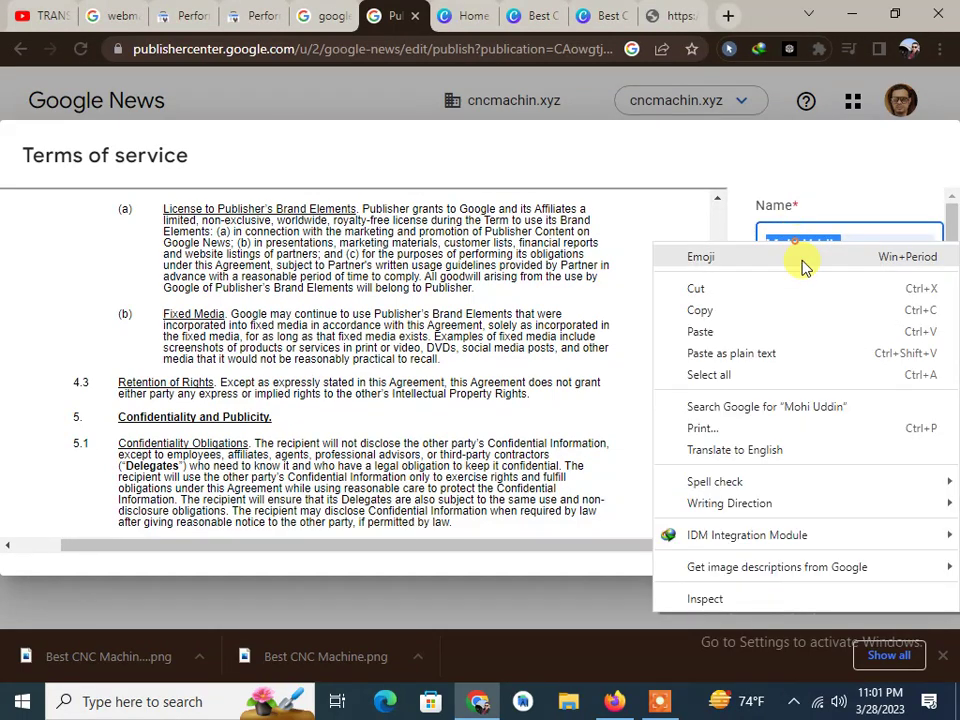
{"action": "left_click", "coordinate": [700, 331]}
{"action": "left_click", "coordinate": [841, 243]}
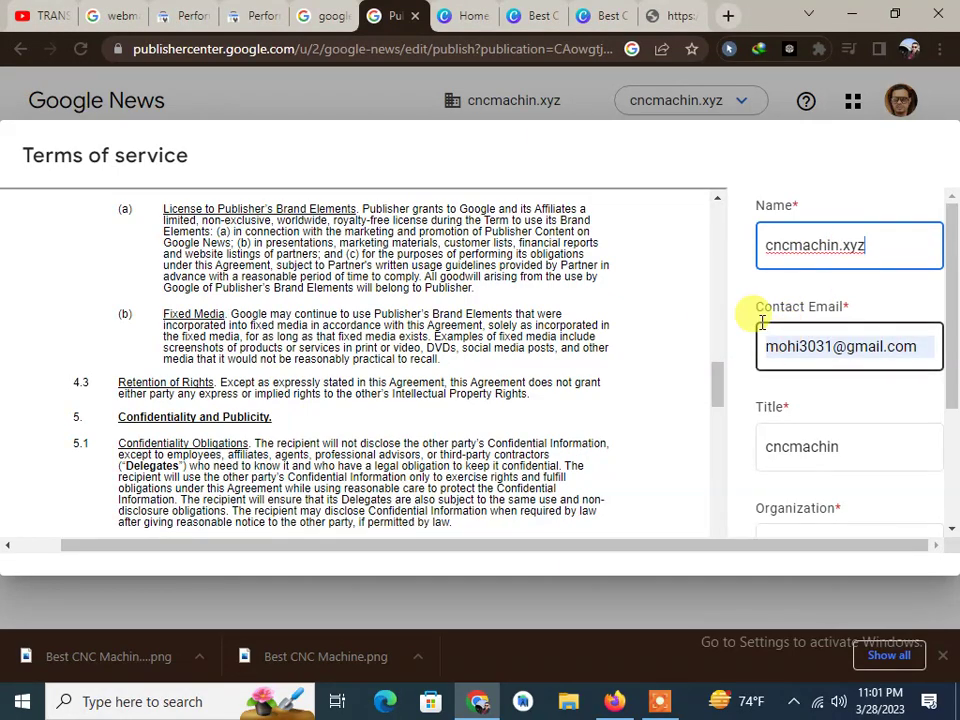
{"action": "left_click", "coordinate": [669, 15]}
{"action": "left_click", "coordinate": [420, 16]}
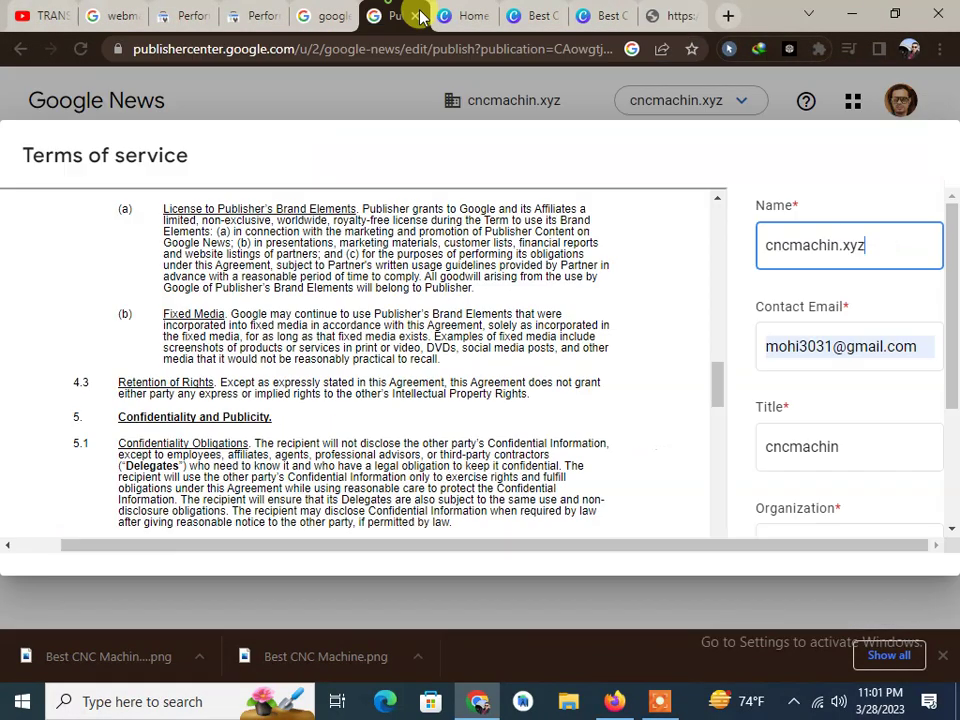
{"action": "left_click", "coordinate": [255, 15]}
Copy the signed-in account's email address from the Search Console account popup.
{"action": "left_click", "coordinate": [936, 89]}
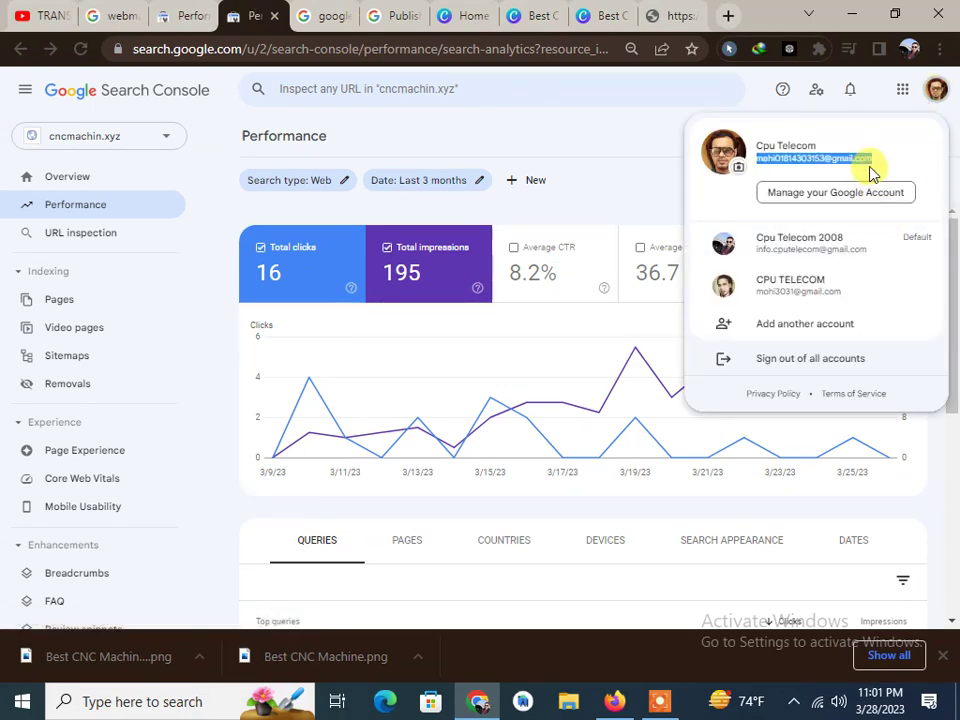
{"action": "right_click", "coordinate": [865, 160]}
{"action": "left_click", "coordinate": [862, 175]}
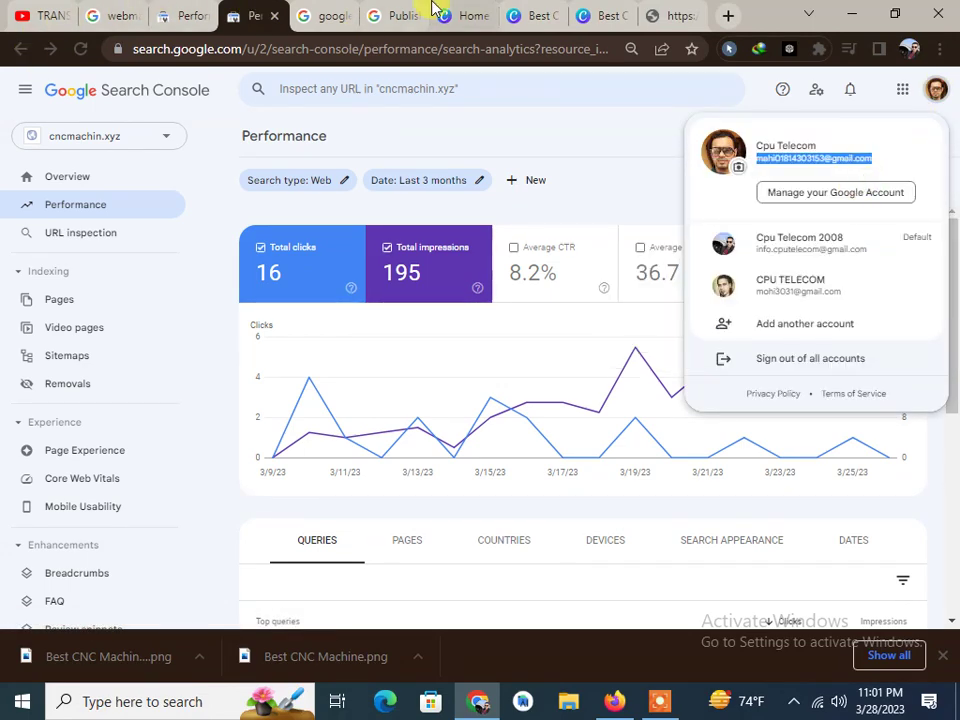
{"action": "left_click", "coordinate": [398, 15]}
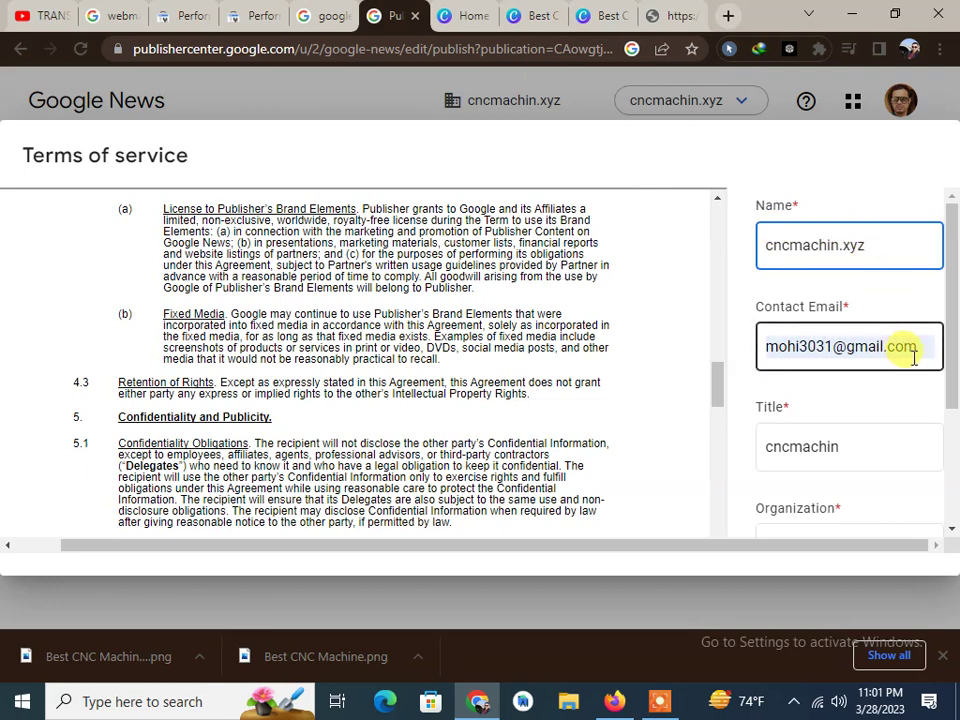
Paste the account email as the Contact Email and submit the terms of service.
{"action": "left_click_drag", "start_coordinate": [917, 350], "coordinate": [772, 350]}
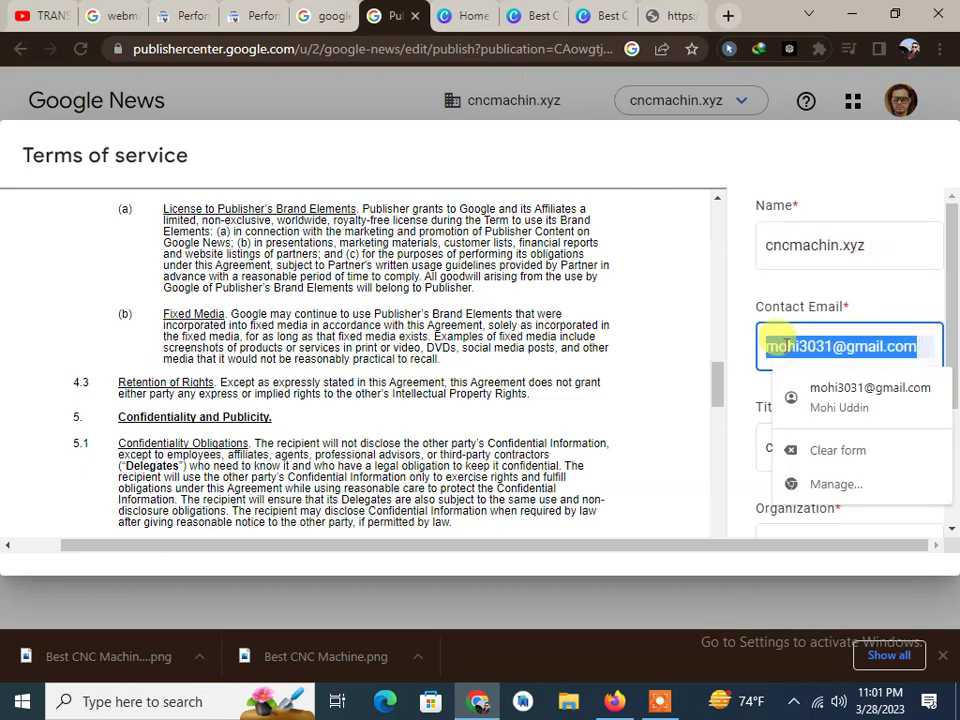
{"action": "right_click", "coordinate": [780, 340]}
{"action": "left_click", "coordinate": [536, 401]}
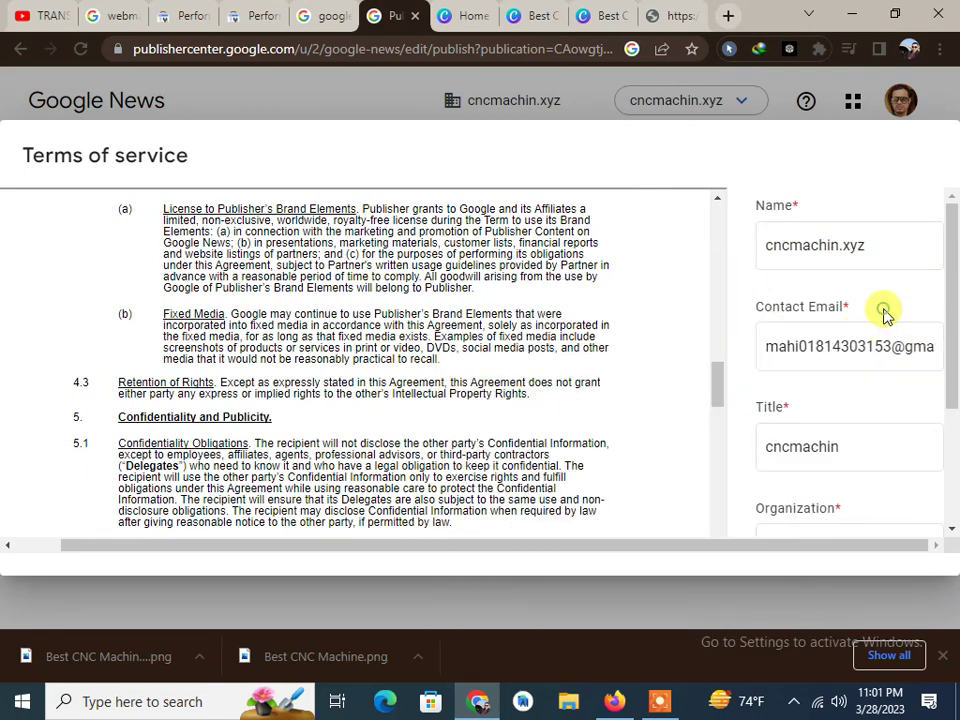
{"action": "scroll", "coordinate": [884, 313], "scroll_direction": "down", "scroll_amount": 2}
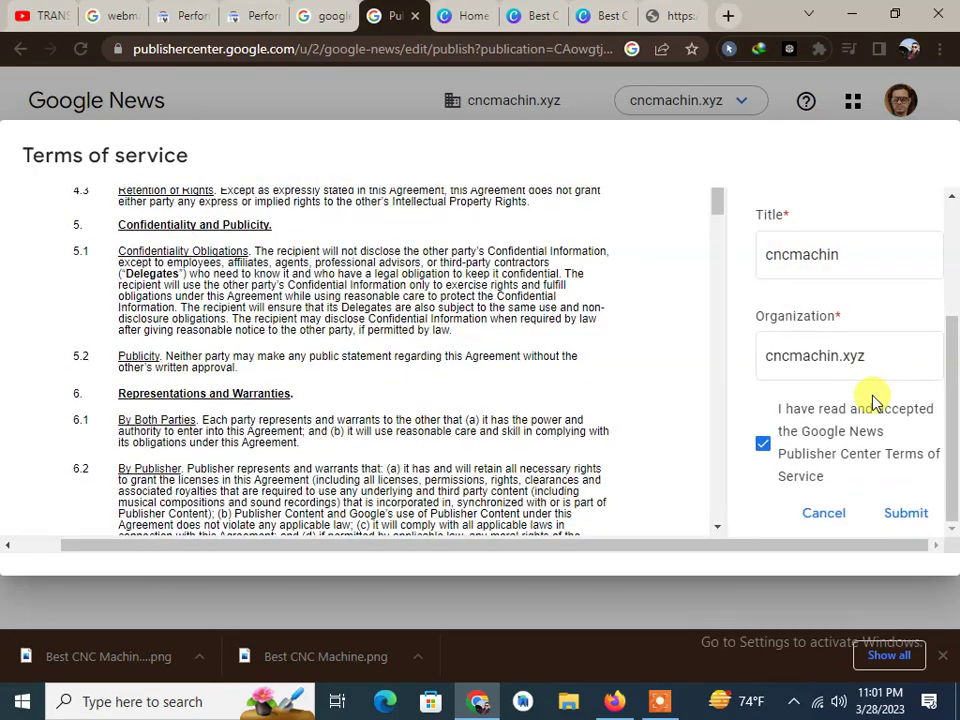
{"action": "scroll", "coordinate": [820, 365], "scroll_direction": "up", "scroll_amount": 2}
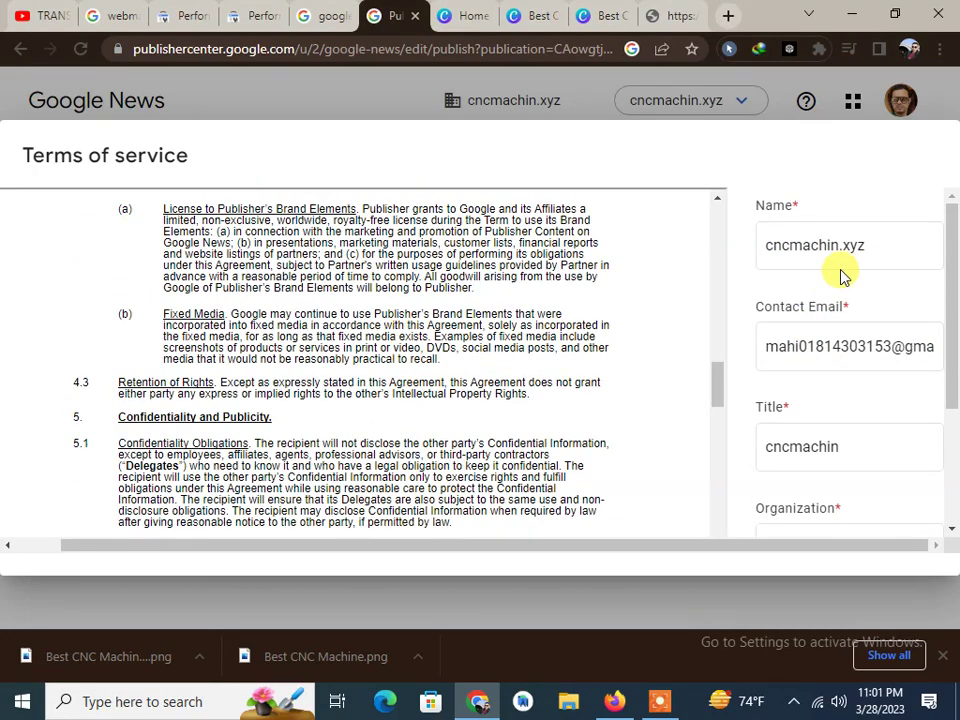
{"action": "scroll", "coordinate": [840, 276], "scroll_direction": "down", "scroll_amount": 2}
{"action": "left_click", "coordinate": [898, 516]}
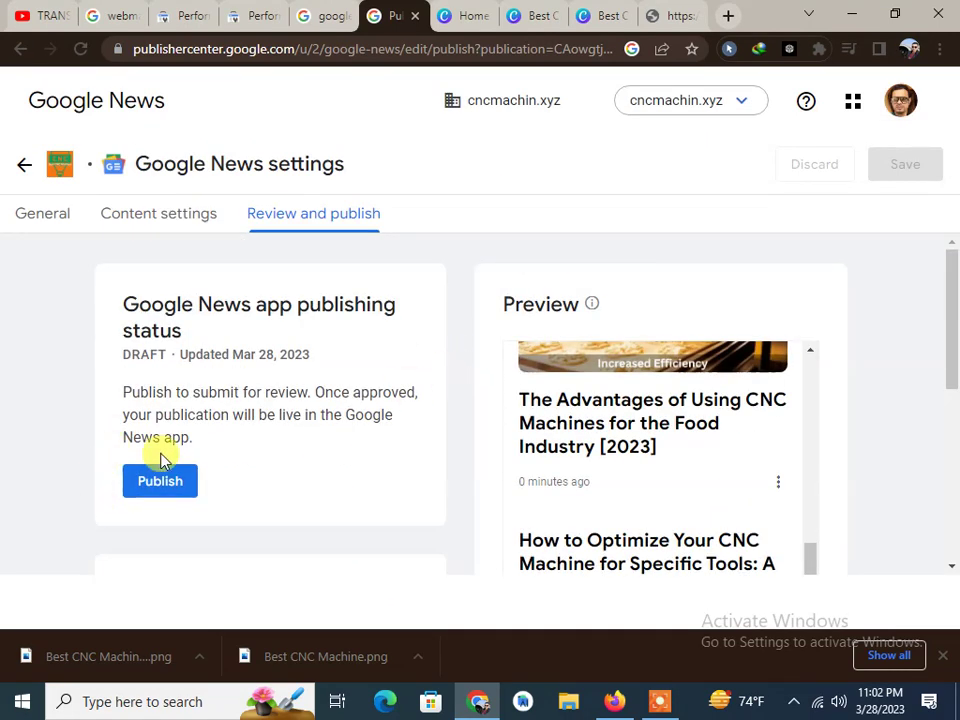
Submit the cncmachin.xyz publication for Google News review and acknowledge the confirmation.
{"action": "left_click_drag", "start_coordinate": [189, 411], "coordinate": [289, 393]}
{"action": "scroll", "coordinate": [606, 381], "scroll_direction": "down", "scroll_amount": 2}
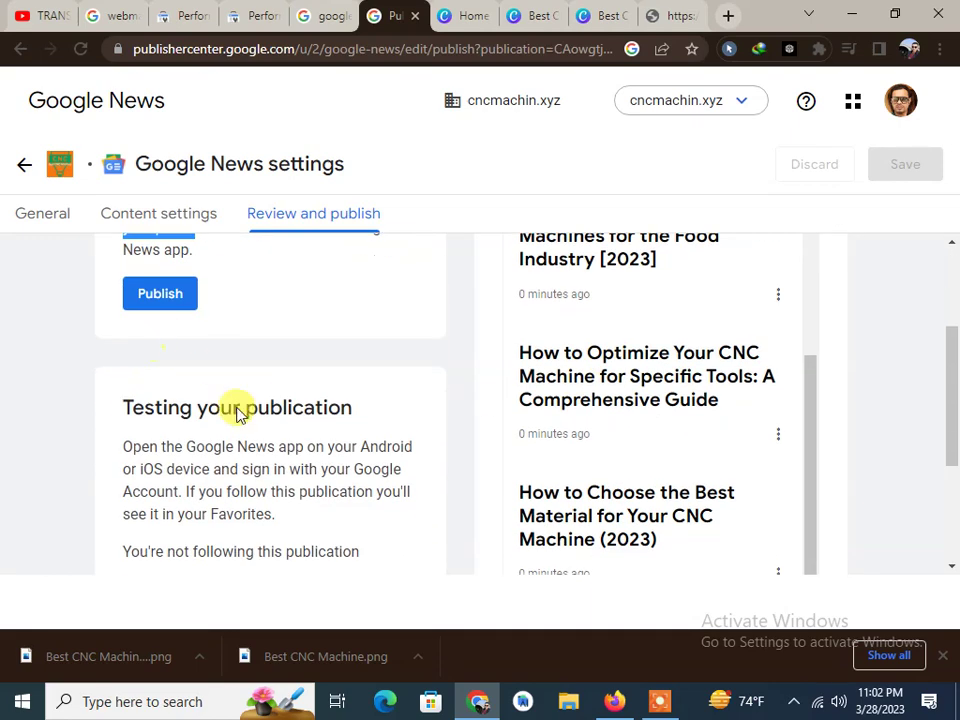
{"action": "left_click_drag", "start_coordinate": [215, 469], "coordinate": [268, 472]}
{"action": "scroll", "coordinate": [268, 472], "scroll_direction": "up", "scroll_amount": 2}
{"action": "left_click_drag", "start_coordinate": [265, 392], "coordinate": [292, 410]}
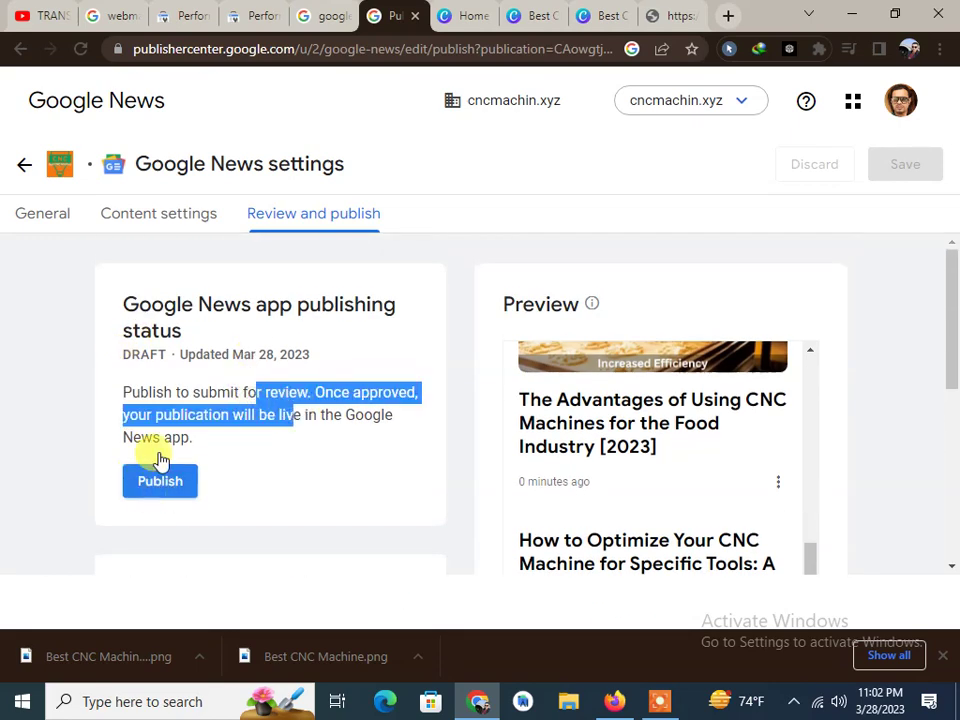
{"action": "left_click", "coordinate": [249, 396]}
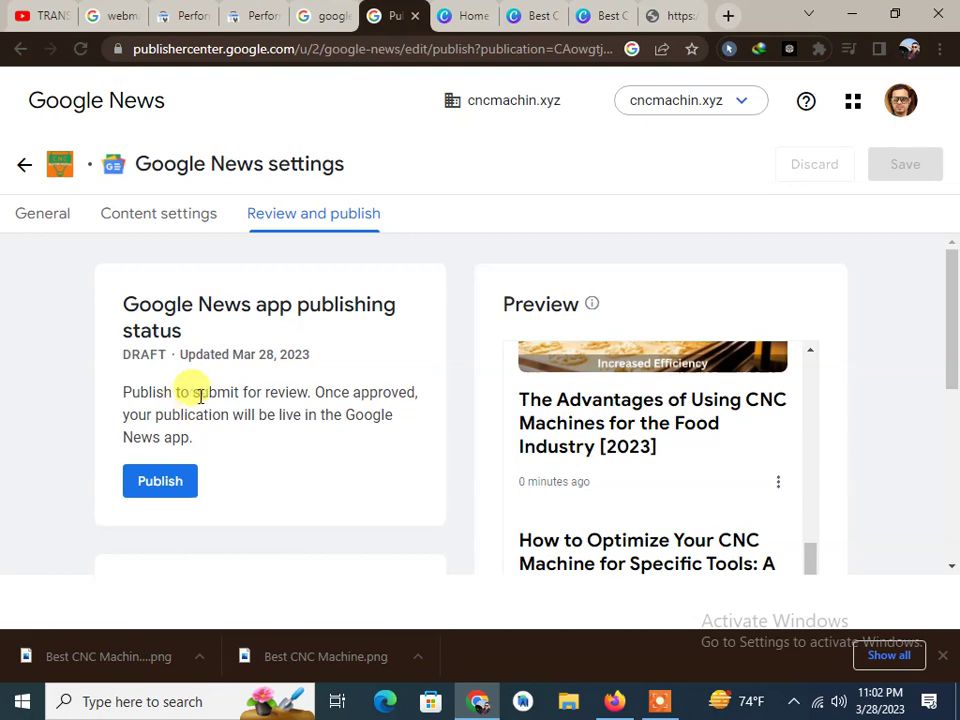
{"action": "left_click_drag", "start_coordinate": [200, 395], "coordinate": [260, 390]}
{"action": "left_click", "coordinate": [166, 485]}
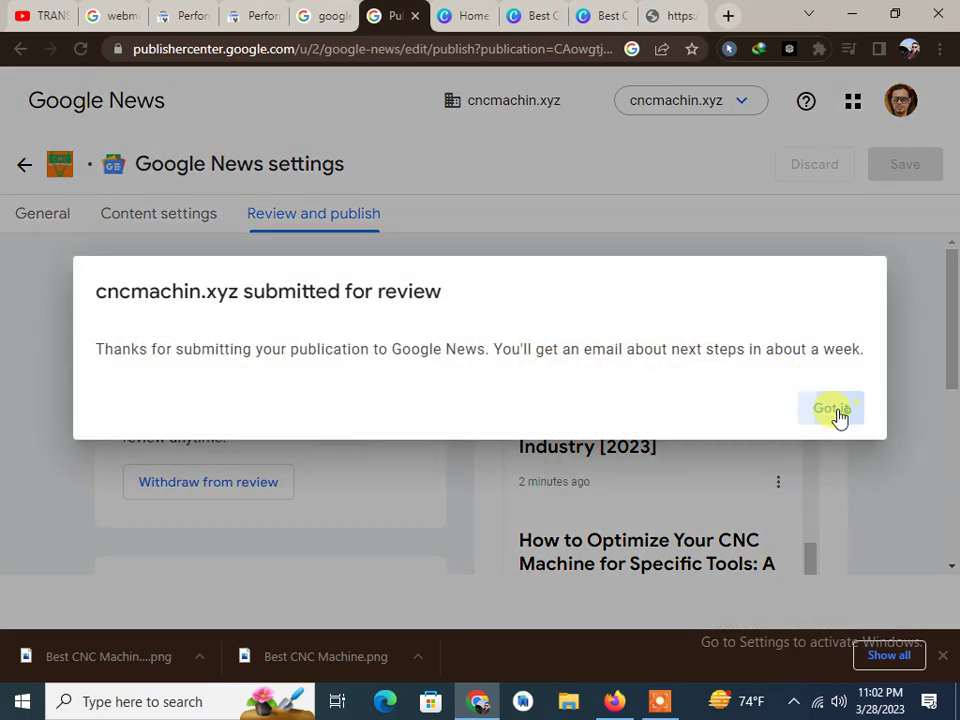
{"action": "left_click", "coordinate": [836, 416]}
Confirm the Google News publication shows In Review in its details and the publications list.
{"action": "left_click_drag", "start_coordinate": [245, 410], "coordinate": [321, 398]}
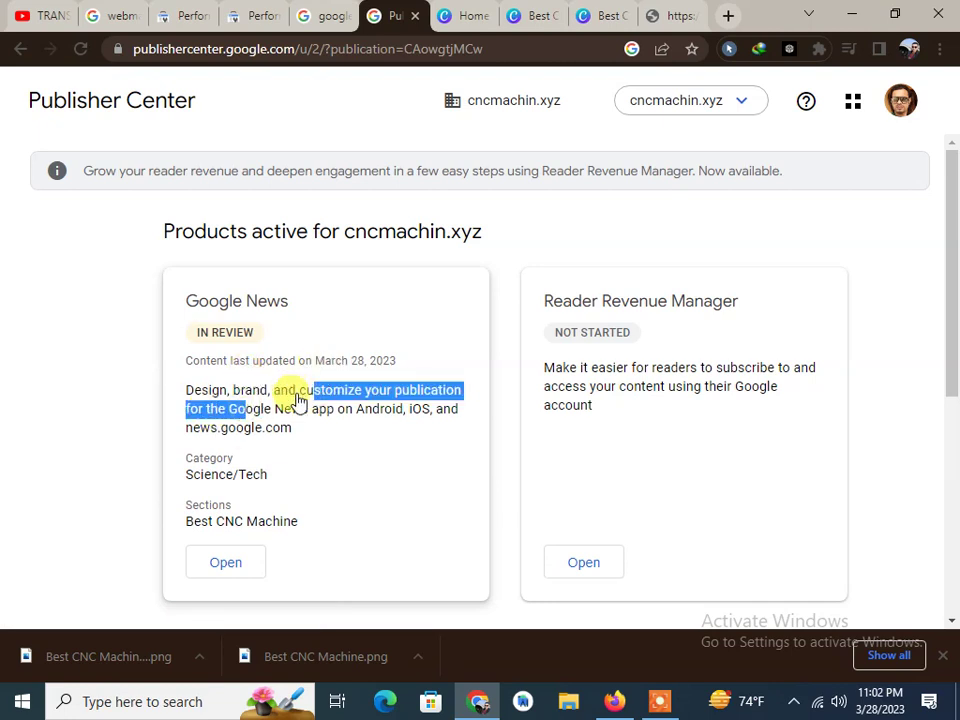
{"action": "left_click", "coordinate": [268, 445]}
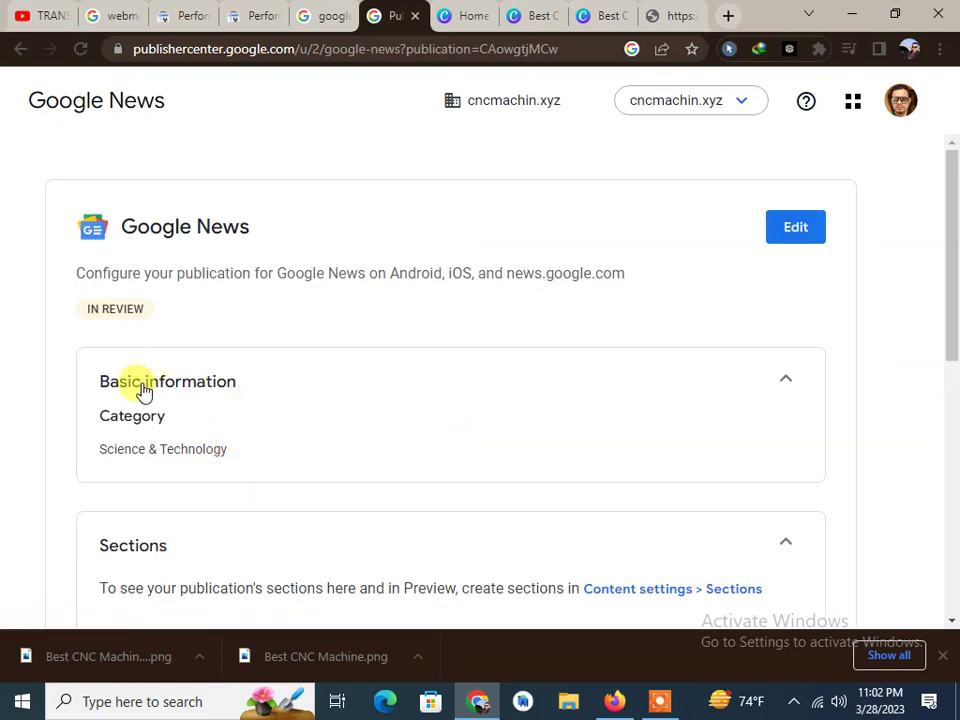
{"action": "left_click_drag", "start_coordinate": [268, 274], "coordinate": [316, 272]}
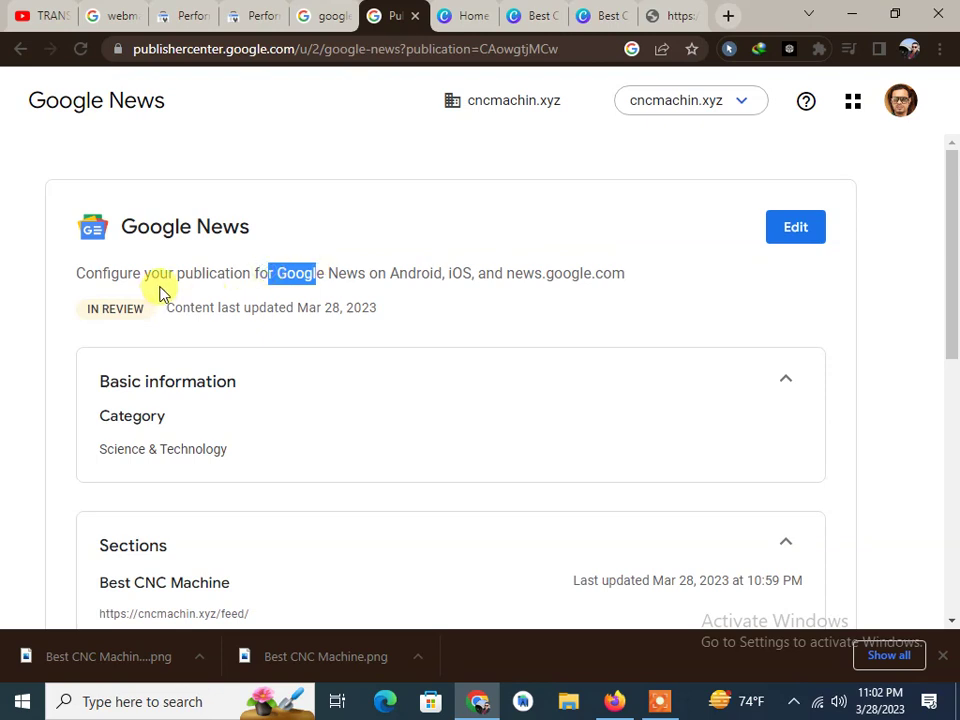
{"action": "left_click_drag", "start_coordinate": [201, 273], "coordinate": [339, 262]}
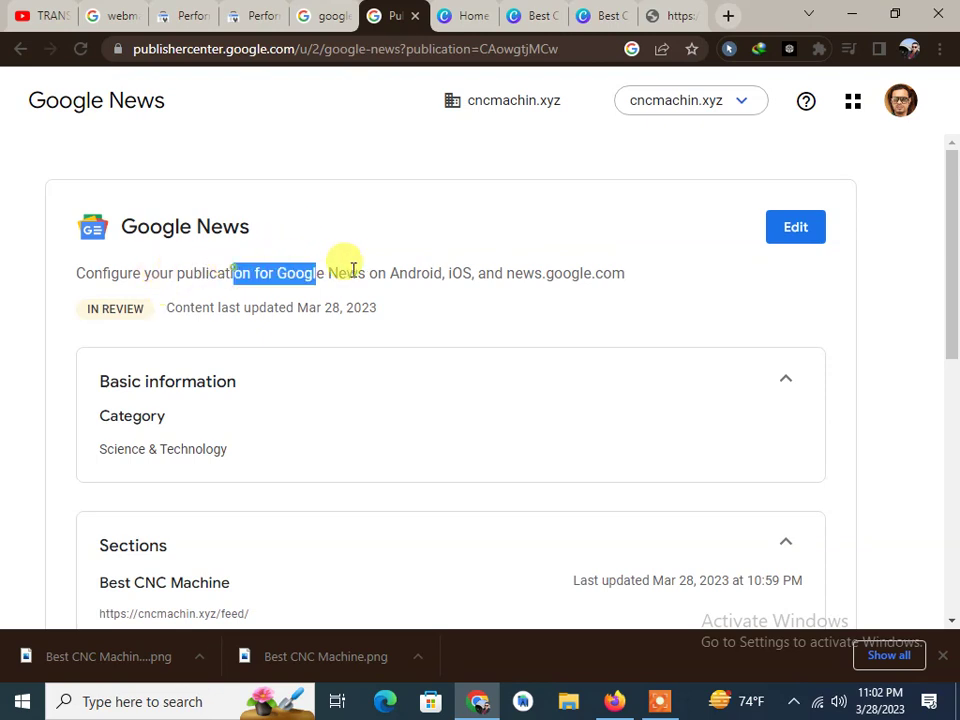
{"action": "left_click", "coordinate": [365, 266]}
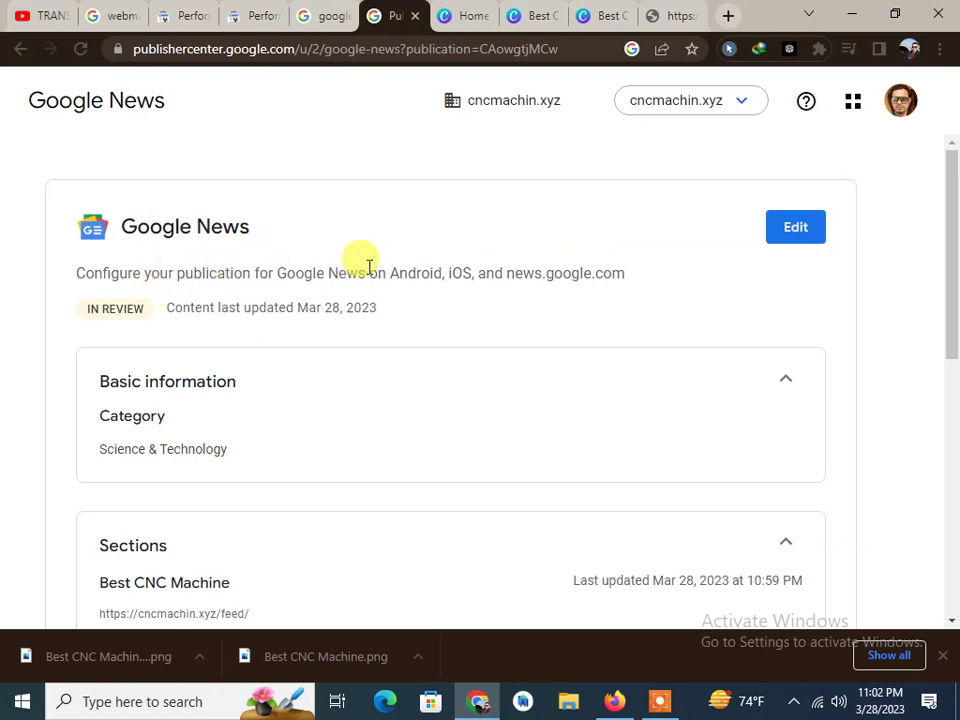
{"action": "left_click_drag", "start_coordinate": [562, 104], "coordinate": [467, 103]}
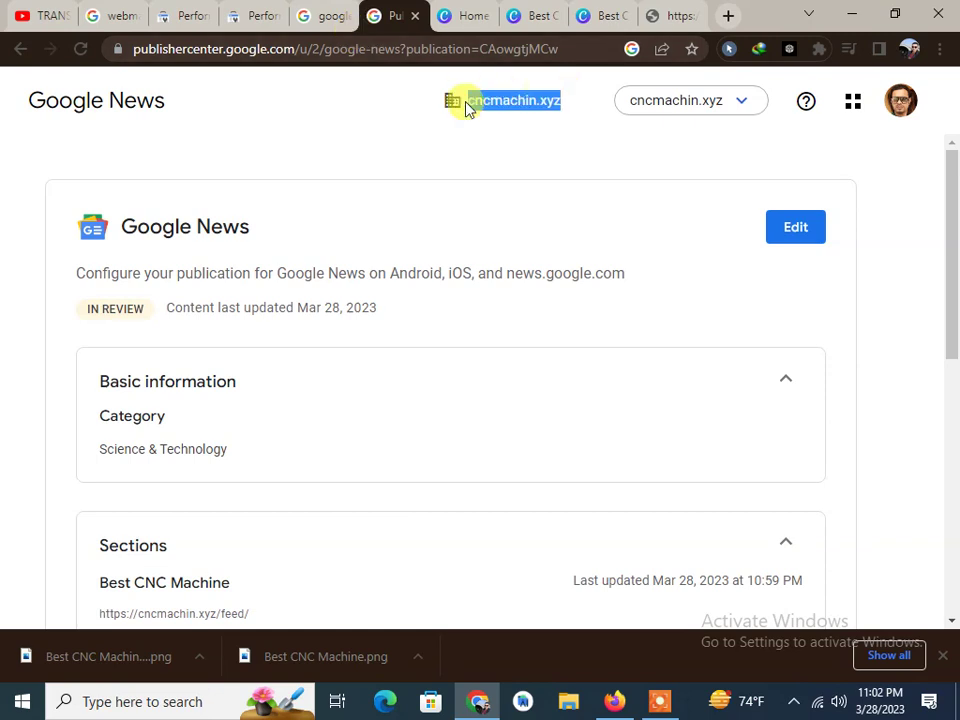
{"action": "left_click", "coordinate": [700, 110]}
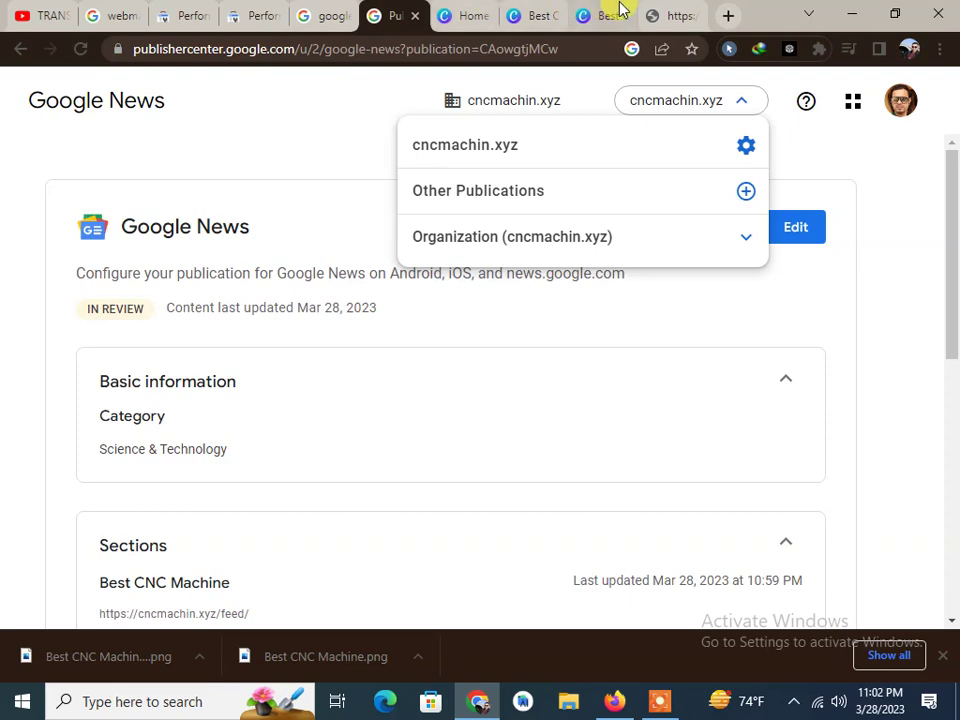
{"action": "left_click", "coordinate": [668, 15]}
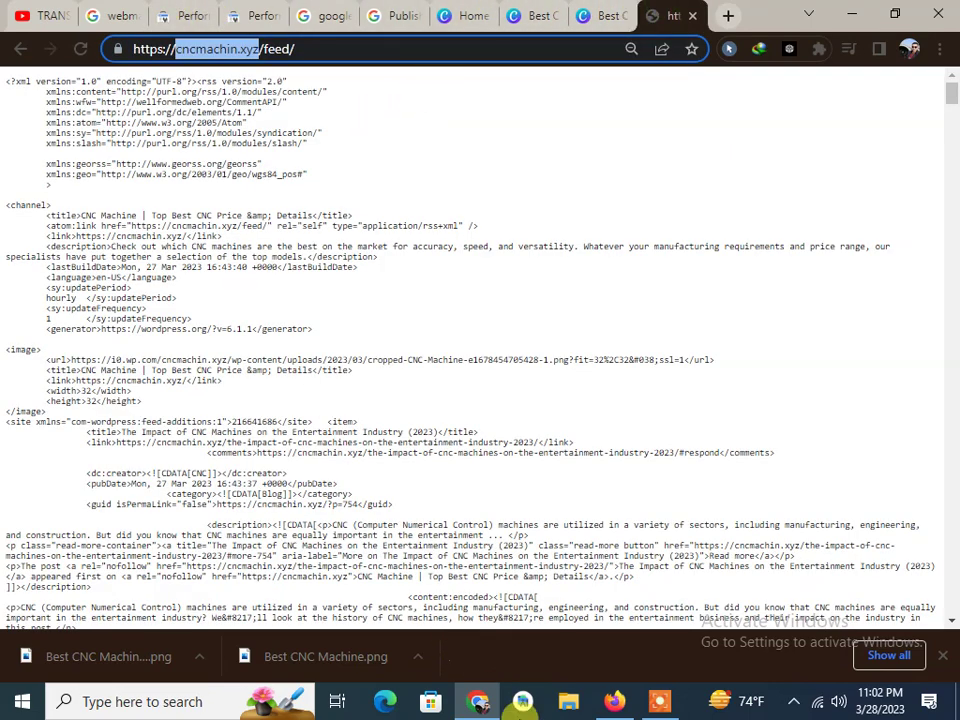
Bring up the pincode blog post in Firefox and highlight the sentence on the common mistake.
{"action": "left_click", "coordinate": [612, 701]}
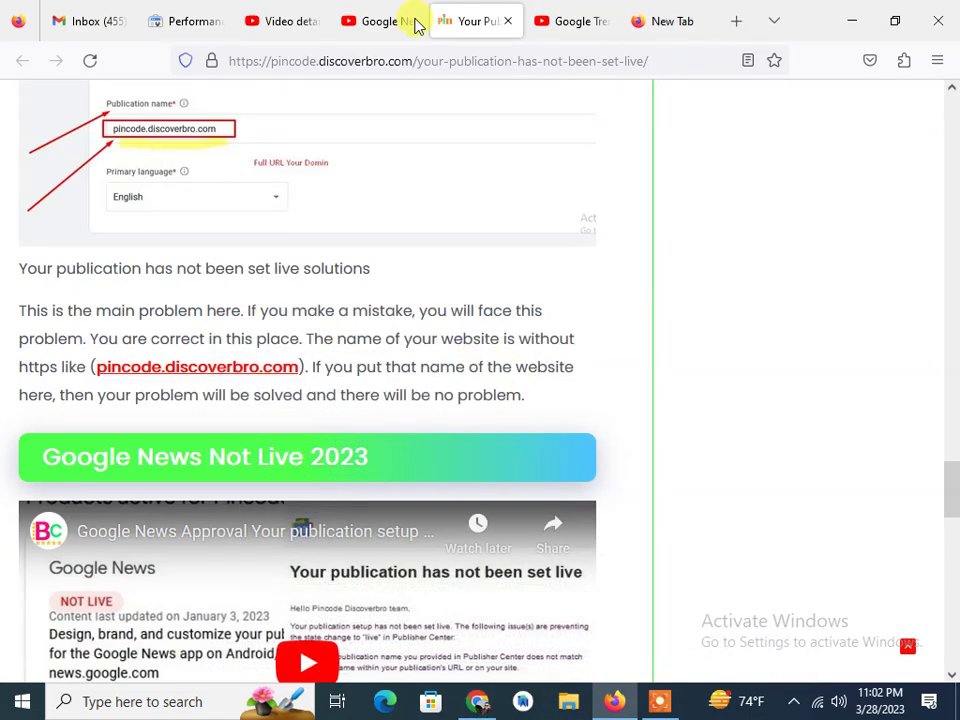
{"action": "left_click_drag", "start_coordinate": [323, 338], "coordinate": [385, 310]}
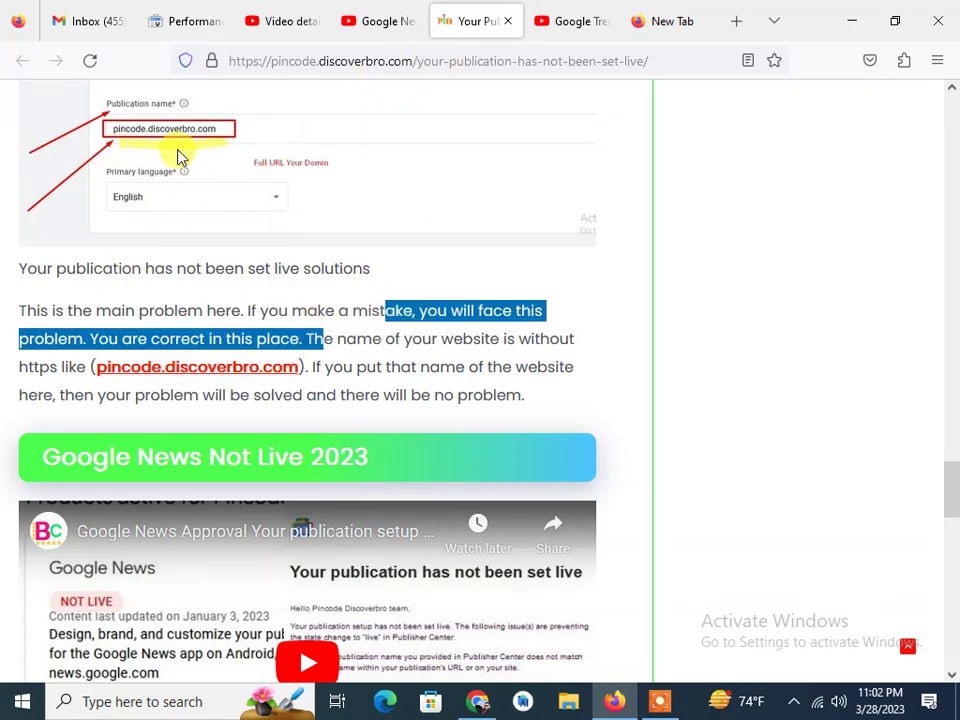
{"action": "scroll", "coordinate": [210, 173], "scroll_direction": "up", "scroll_amount": 3}
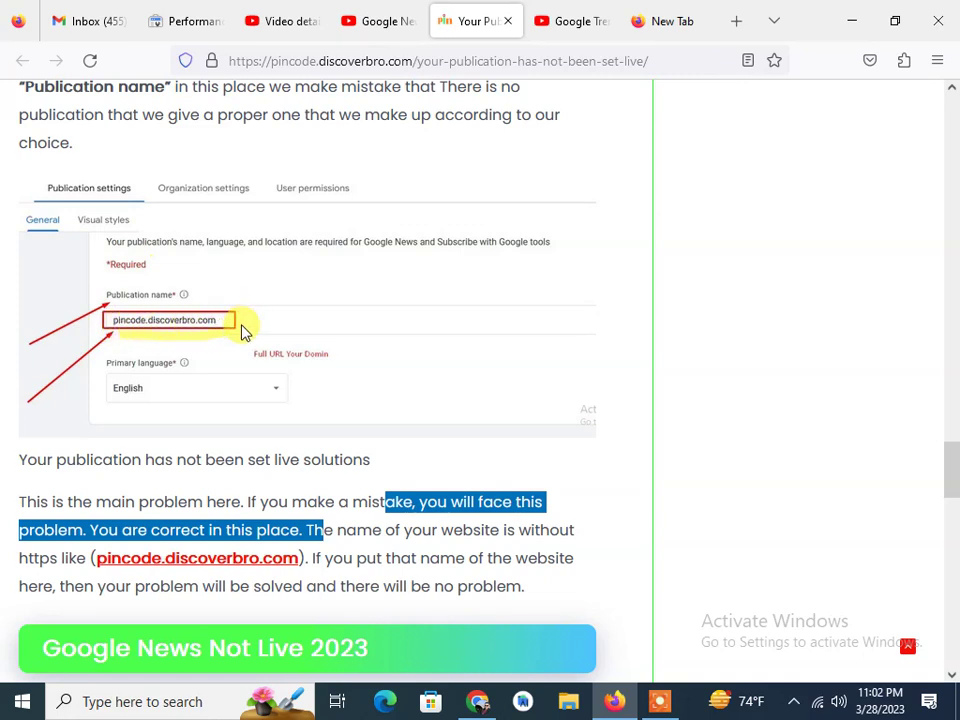
{"action": "scroll", "coordinate": [220, 300], "scroll_direction": "up", "scroll_amount": 4}
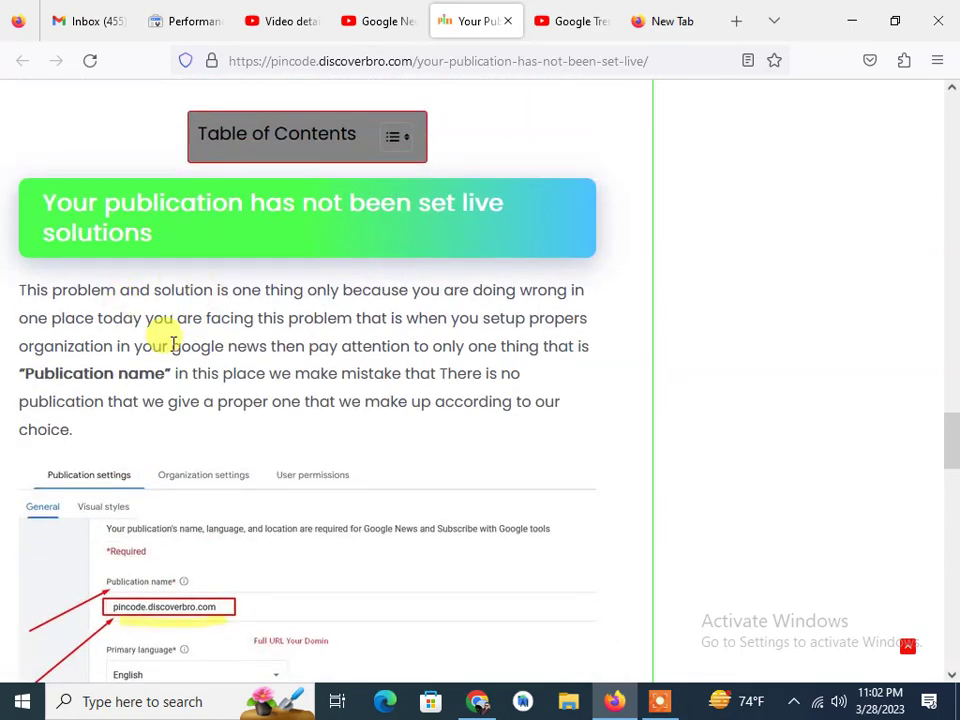
{"action": "scroll", "coordinate": [172, 340], "scroll_direction": "up", "scroll_amount": 3}
{"action": "scroll", "coordinate": [124, 439], "scroll_direction": "up", "scroll_amount": 4}
Scroll through the 'publication has not been set live' article back to its introduction.
{"action": "scroll", "coordinate": [124, 410], "scroll_direction": "down", "scroll_amount": 5}
{"action": "scroll", "coordinate": [133, 413], "scroll_direction": "down", "scroll_amount": 6}
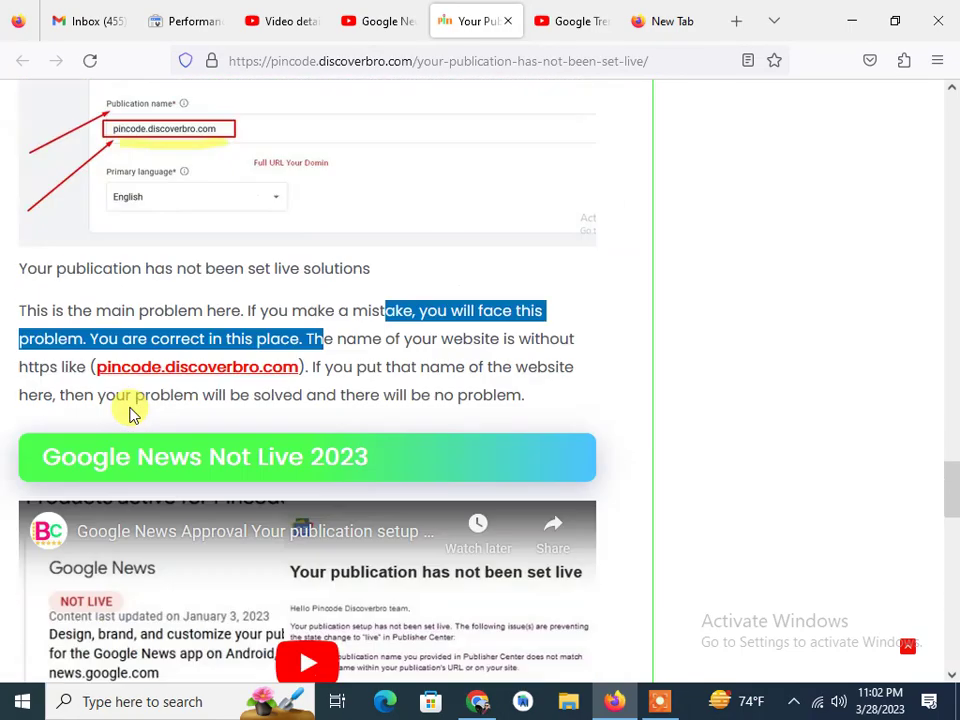
{"action": "scroll", "coordinate": [133, 413], "scroll_direction": "down", "scroll_amount": 3}
{"action": "scroll", "coordinate": [133, 411], "scroll_direction": "down", "scroll_amount": 2}
{"action": "scroll", "coordinate": [381, 197], "scroll_direction": "up", "scroll_amount": 2}
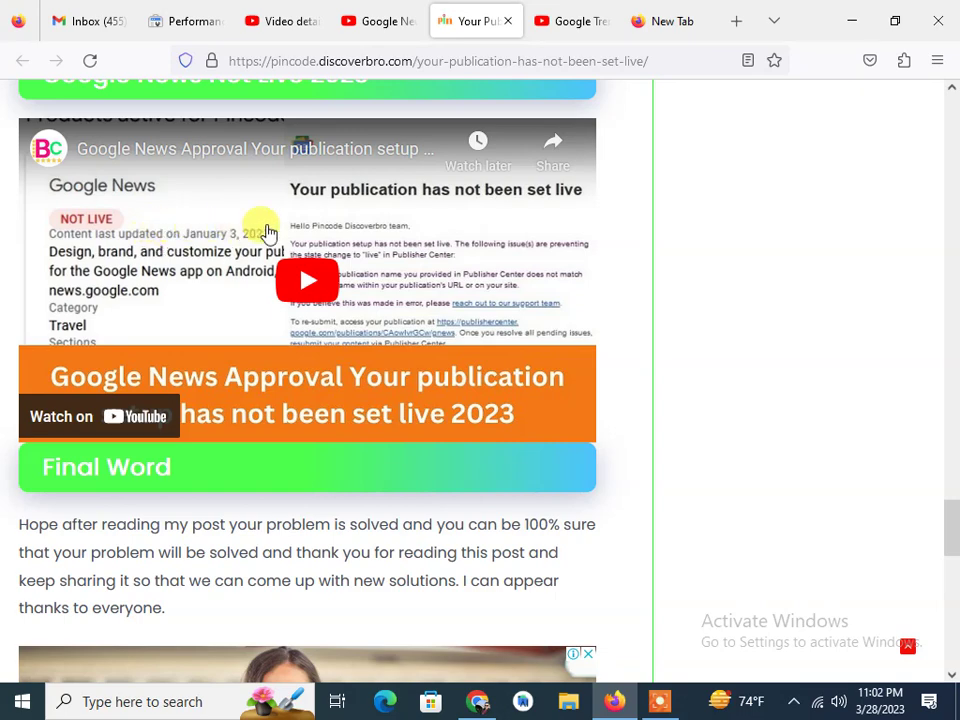
{"action": "scroll", "coordinate": [250, 200], "scroll_direction": "up", "scroll_amount": 4}
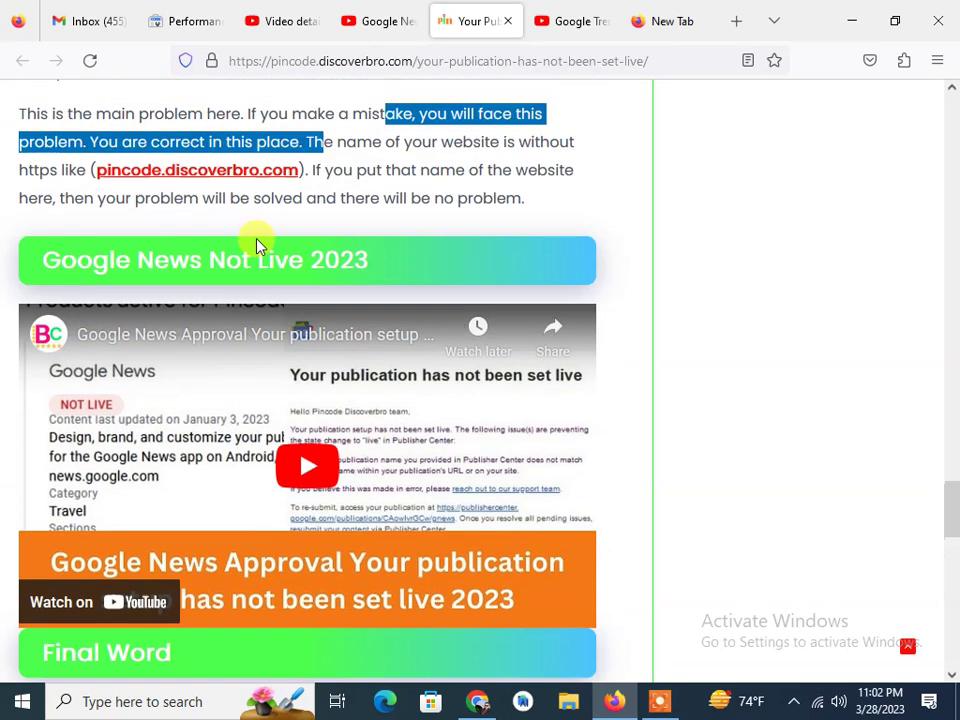
{"action": "scroll", "coordinate": [175, 205], "scroll_direction": "up", "scroll_amount": 6}
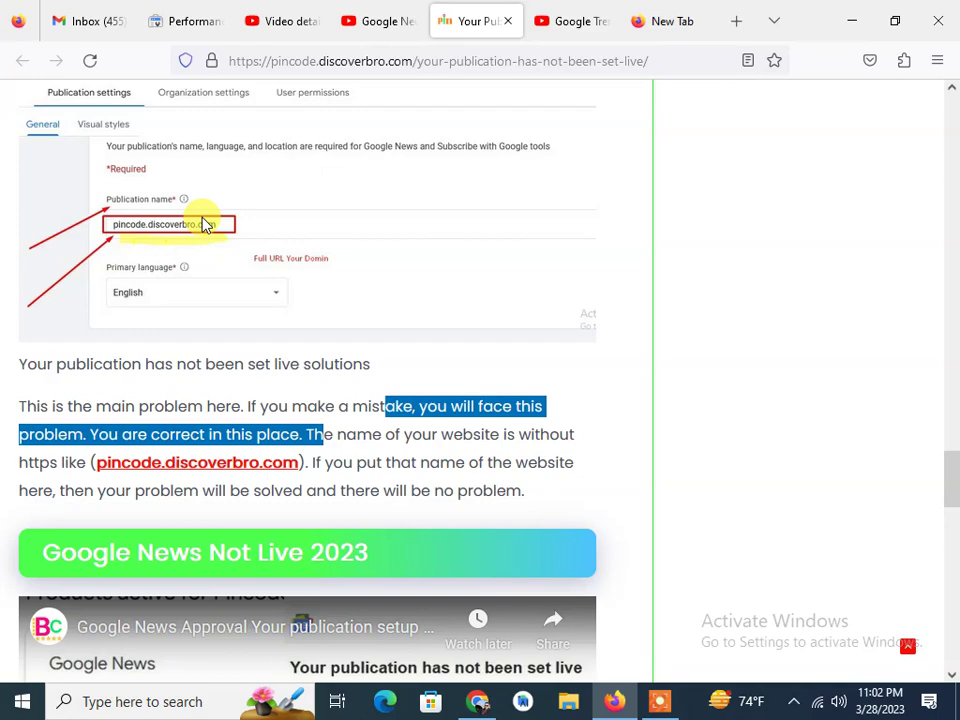
{"action": "scroll", "coordinate": [265, 237], "scroll_direction": "down", "scroll_amount": 6}
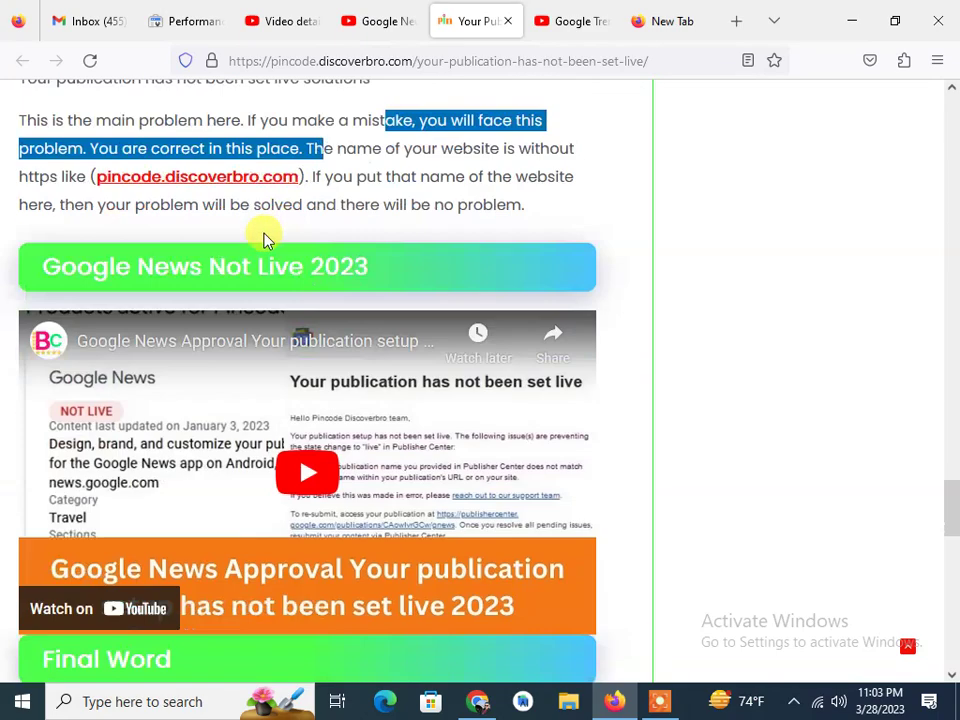
{"action": "scroll", "coordinate": [227, 311], "scroll_direction": "down", "scroll_amount": 3}
{"action": "scroll", "coordinate": [225, 315], "scroll_direction": "down", "scroll_amount": 8}
{"action": "scroll", "coordinate": [228, 314], "scroll_direction": "down", "scroll_amount": 5}
{"action": "scroll", "coordinate": [227, 308], "scroll_direction": "down", "scroll_amount": 4}
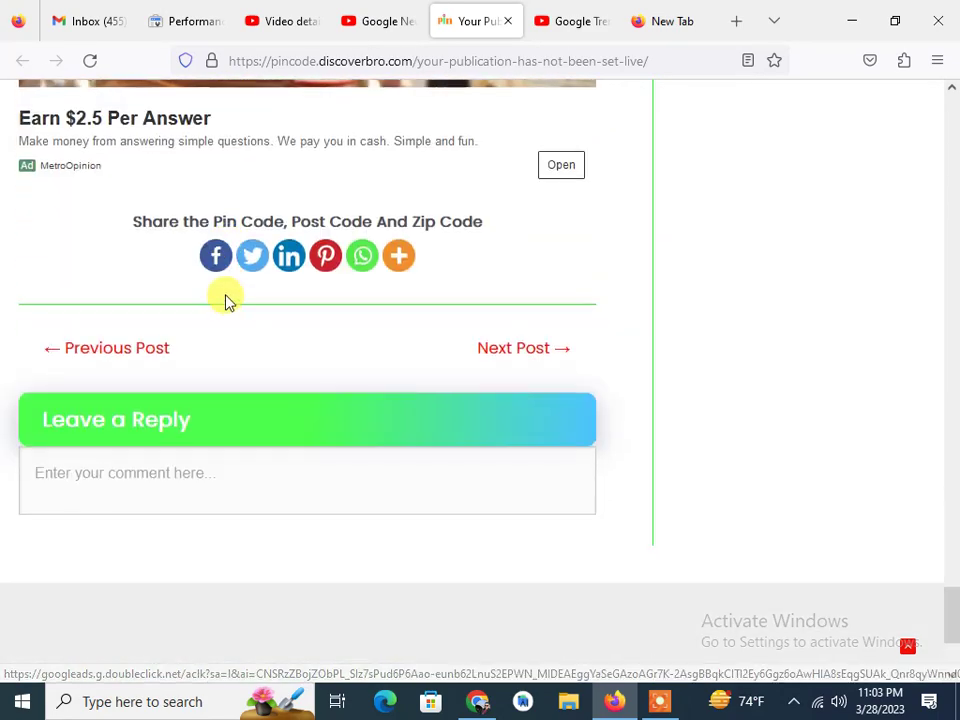
{"action": "scroll", "coordinate": [230, 290], "scroll_direction": "up", "scroll_amount": 10}
{"action": "scroll", "coordinate": [235, 280], "scroll_direction": "up", "scroll_amount": 10}
{"action": "scroll", "coordinate": [229, 259], "scroll_direction": "up", "scroll_amount": 5}
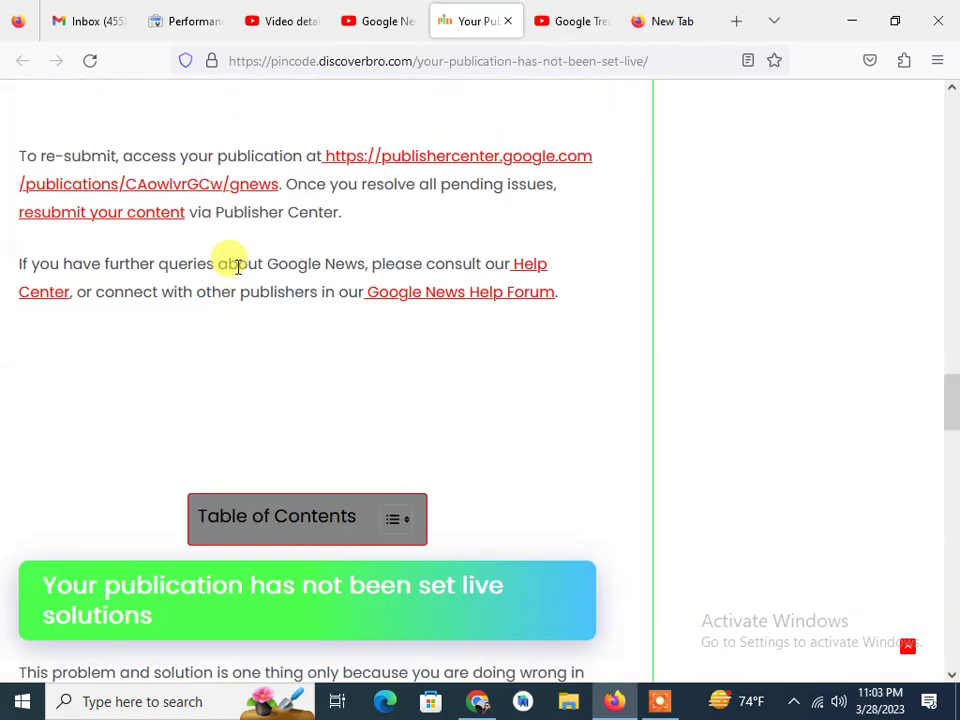
{"action": "scroll", "coordinate": [238, 270], "scroll_direction": "up", "scroll_amount": 5}
{"action": "scroll", "coordinate": [236, 264], "scroll_direction": "up", "scroll_amount": 5}
{"action": "scroll", "coordinate": [262, 248], "scroll_direction": "up", "scroll_amount": 5}
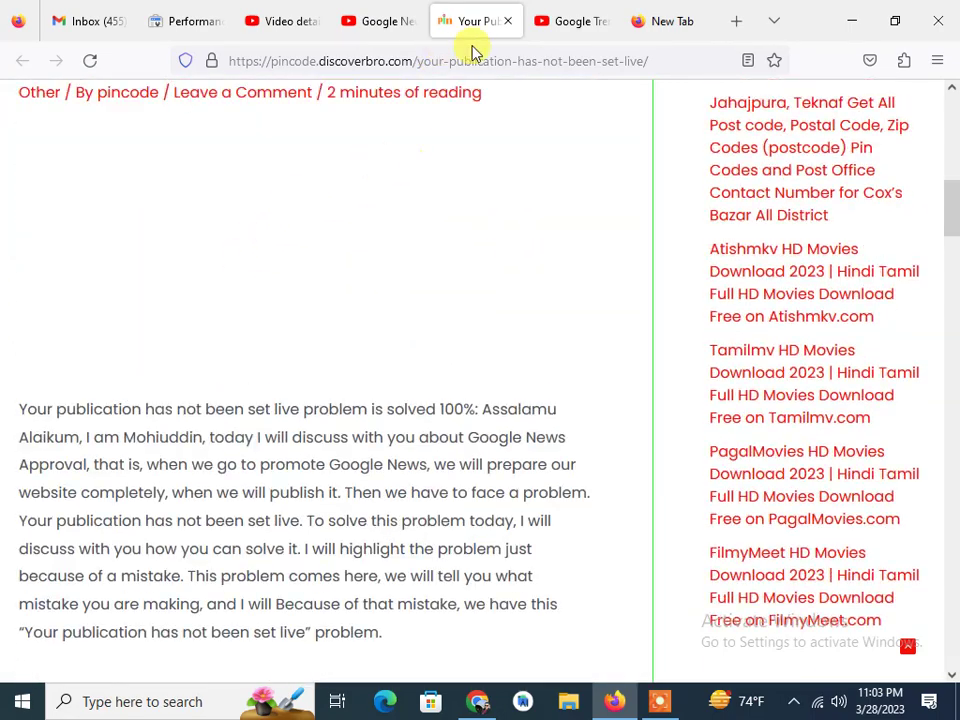
Switch to the Google News Not Live 2023 video and scroll down to its comments.
{"action": "left_click", "coordinate": [545, 21]}
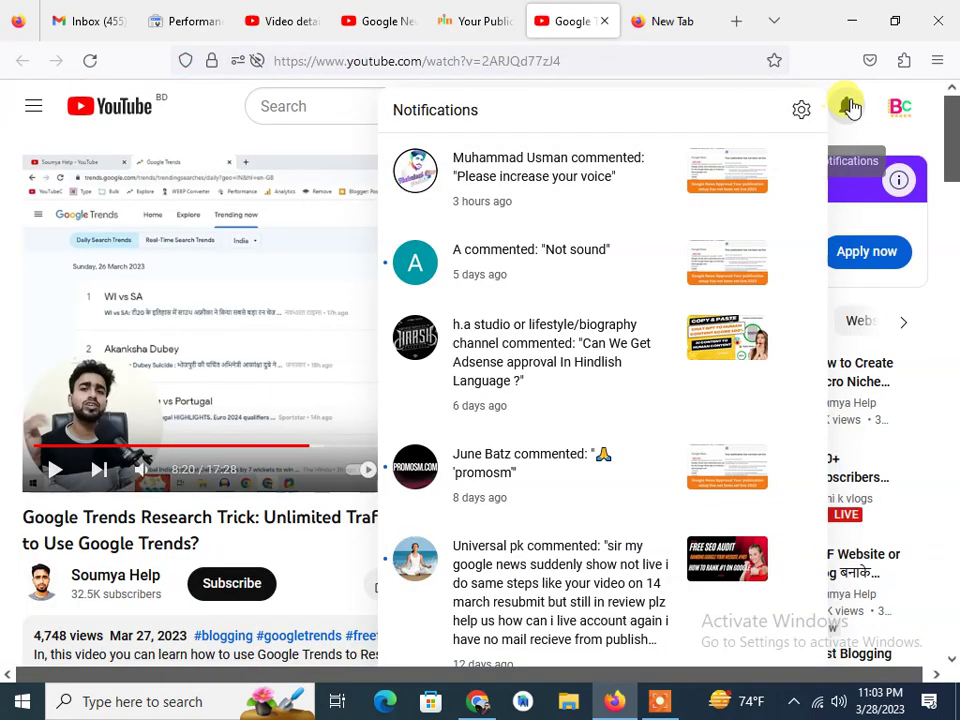
{"action": "left_click", "coordinate": [847, 107]}
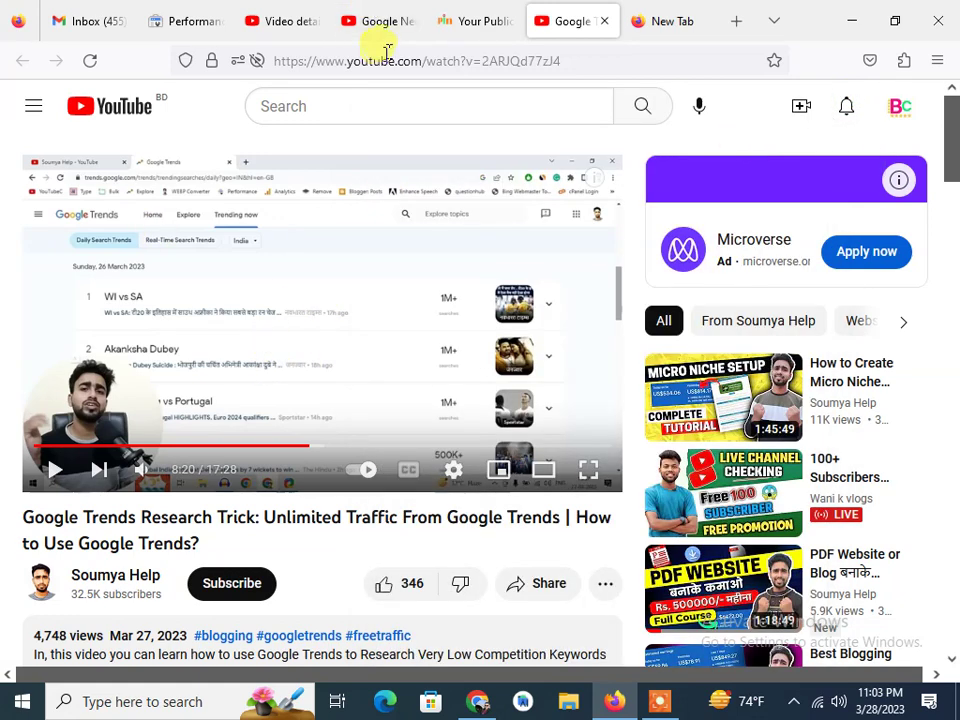
{"action": "left_click", "coordinate": [364, 16]}
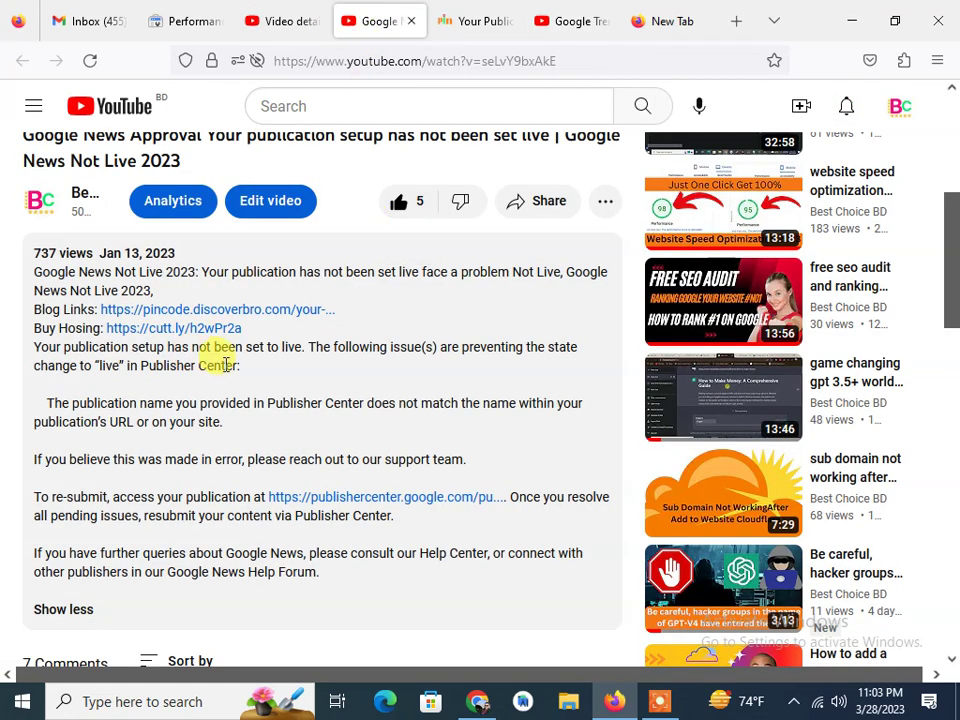
{"action": "scroll", "coordinate": [292, 347], "scroll_direction": "down", "scroll_amount": 5}
{"action": "scroll", "coordinate": [274, 364], "scroll_direction": "down", "scroll_amount": 2}
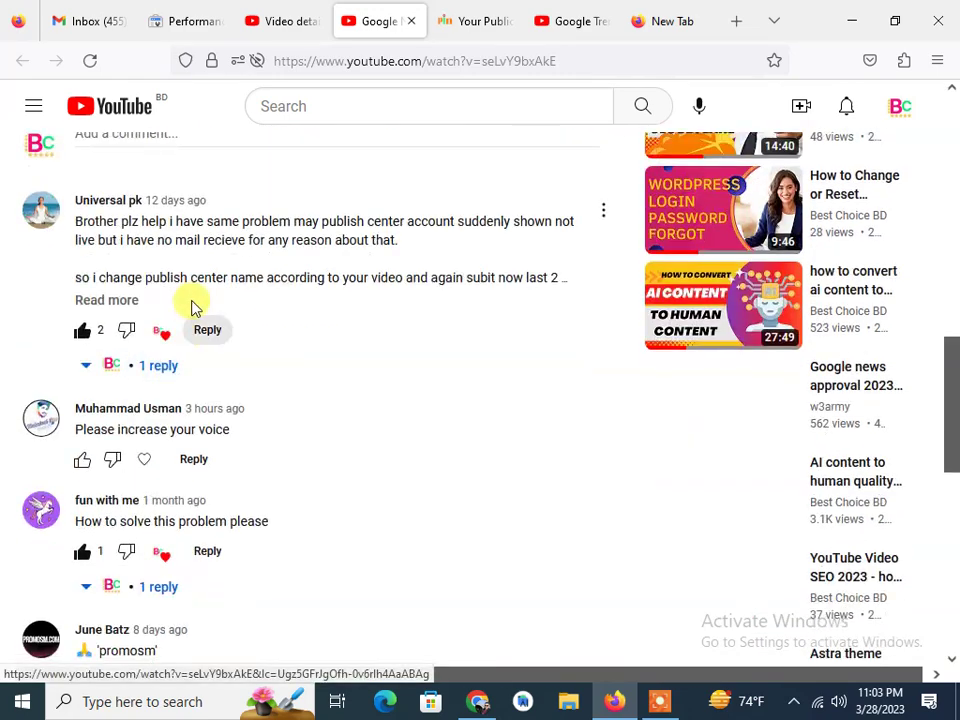
{"action": "scroll", "coordinate": [193, 306], "scroll_direction": "down", "scroll_amount": 3}
Read the viewer comments and expand the long comment about resubmitting after a name change.
{"action": "double_click", "coordinate": [89, 235]}
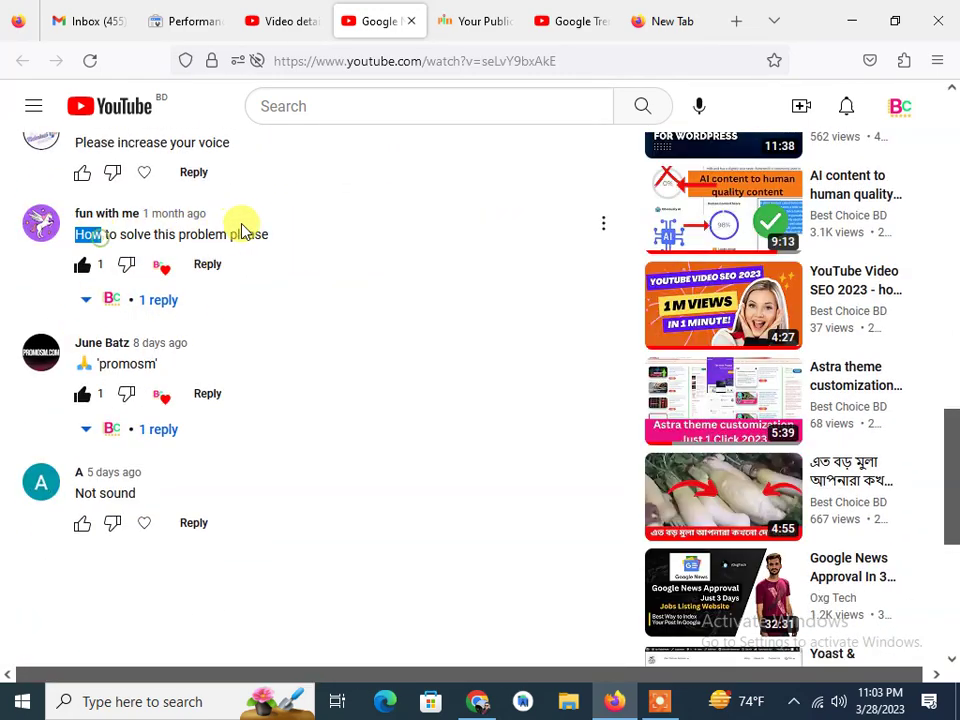
{"action": "left_click_drag", "start_coordinate": [197, 234], "coordinate": [268, 234]}
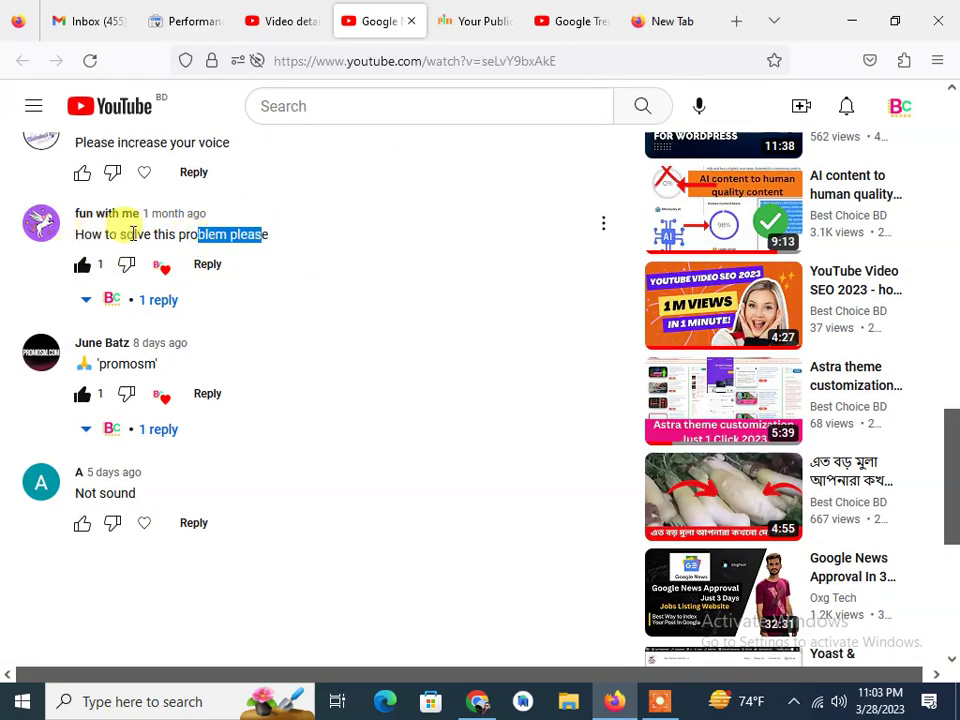
{"action": "left_click", "coordinate": [150, 257]}
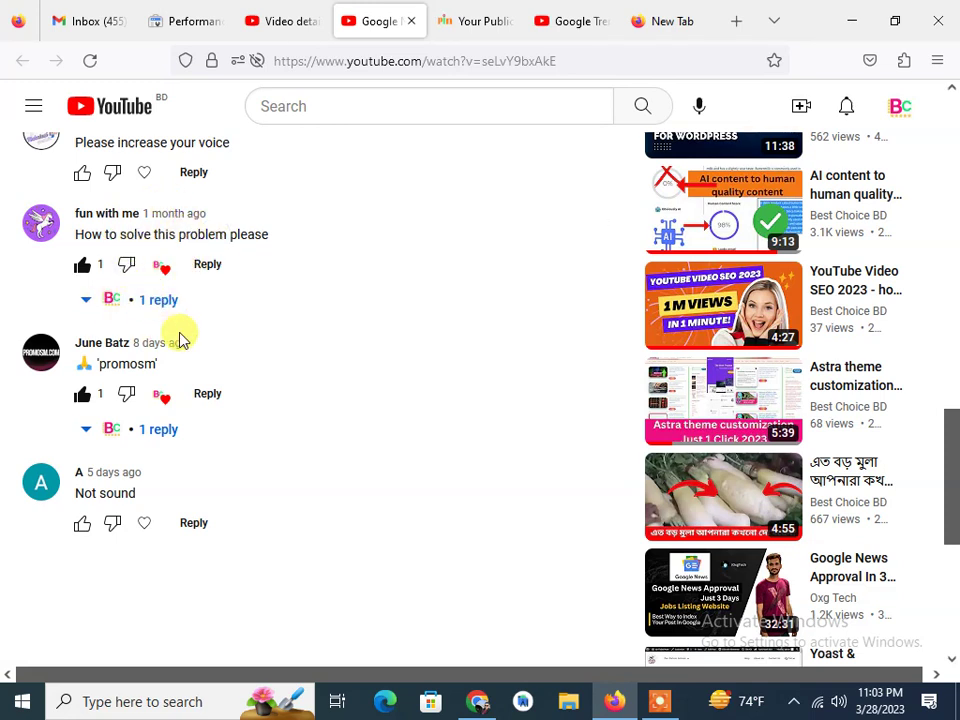
{"action": "mouse_move", "coordinate": [300, 485]}
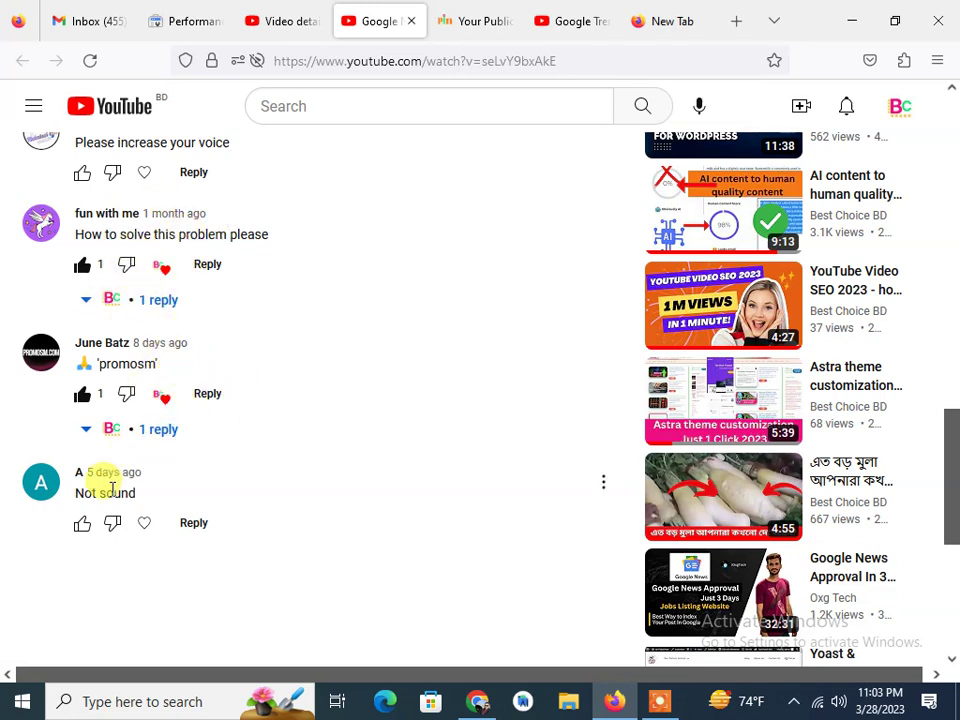
{"action": "mouse_move", "coordinate": [135, 493]}
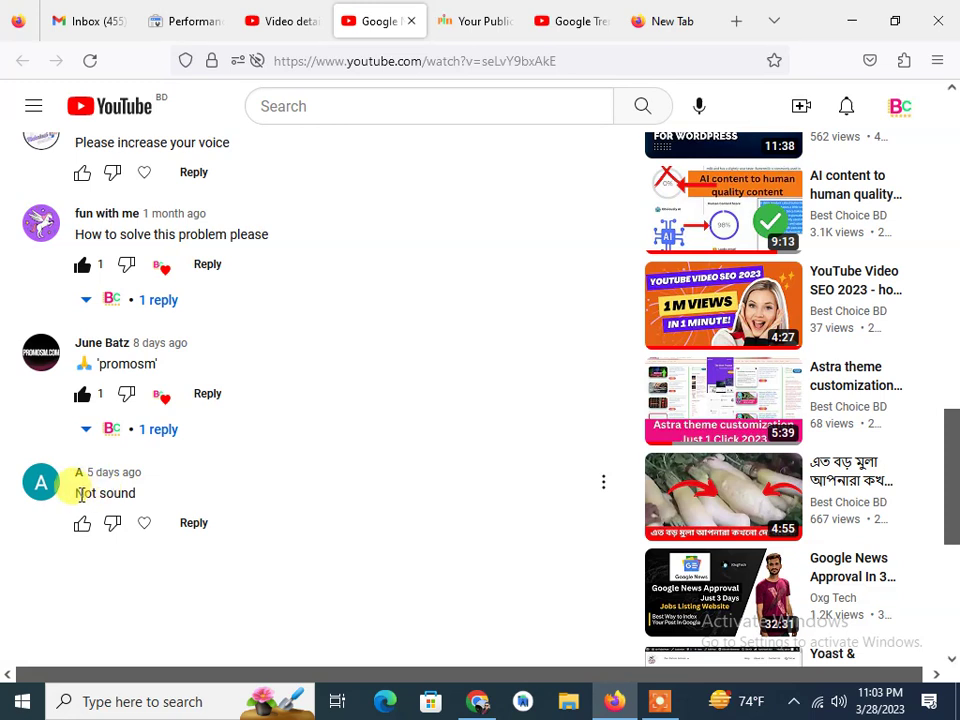
{"action": "mouse_move", "coordinate": [136, 495]}
{"action": "left_mouse_down"}
{"action": "mouse_move", "coordinate": [38, 480]}
{"action": "mouse_move", "coordinate": [137, 495]}
{"action": "left_mouse_up"}
{"action": "left_click", "coordinate": [130, 492]}
{"action": "double_click", "coordinate": [119, 365]}
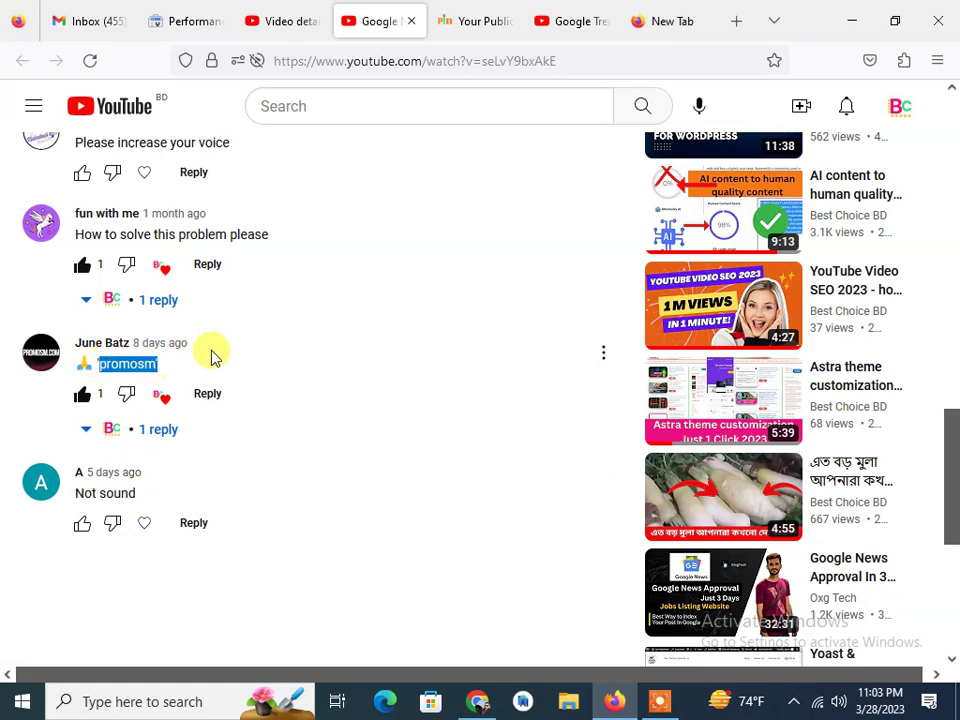
{"action": "scroll", "coordinate": [98, 432], "scroll_direction": "up", "scroll_amount": 2}
{"action": "left_click_drag", "start_coordinate": [77, 425], "coordinate": [258, 420]}
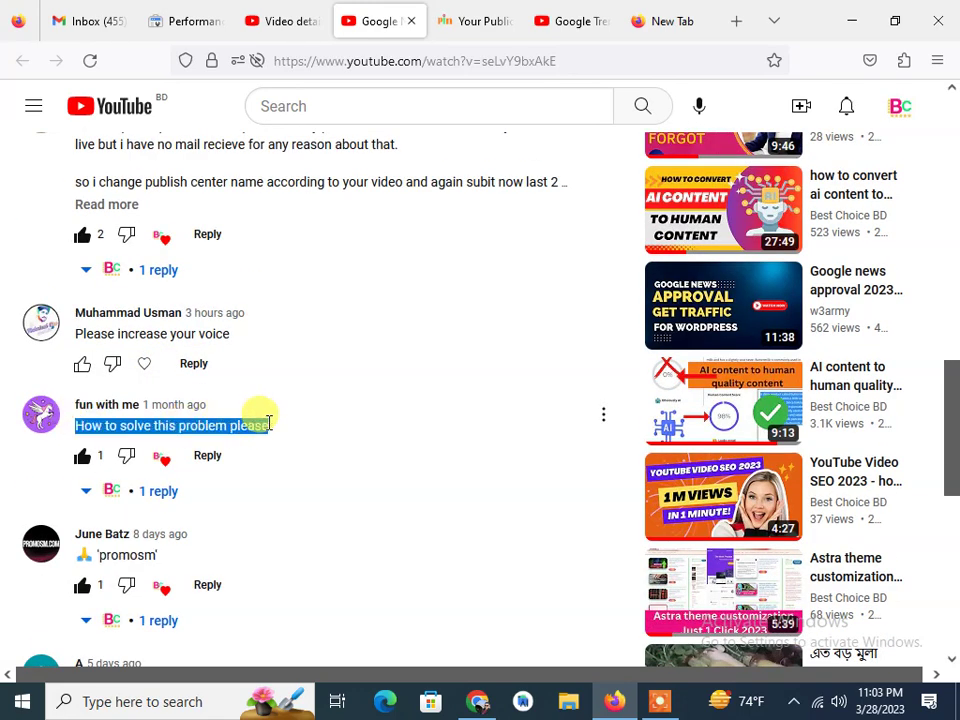
{"action": "scroll", "coordinate": [240, 414], "scroll_direction": "up", "scroll_amount": 1}
{"action": "left_click_drag", "start_coordinate": [100, 430], "coordinate": [240, 428]}
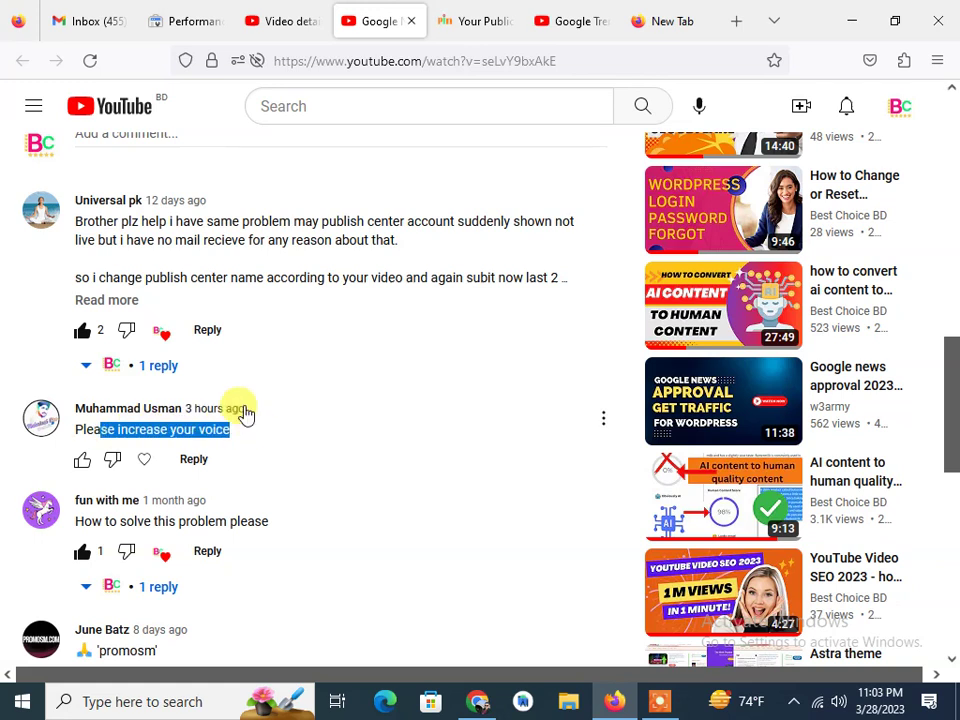
{"action": "left_click", "coordinate": [121, 304]}
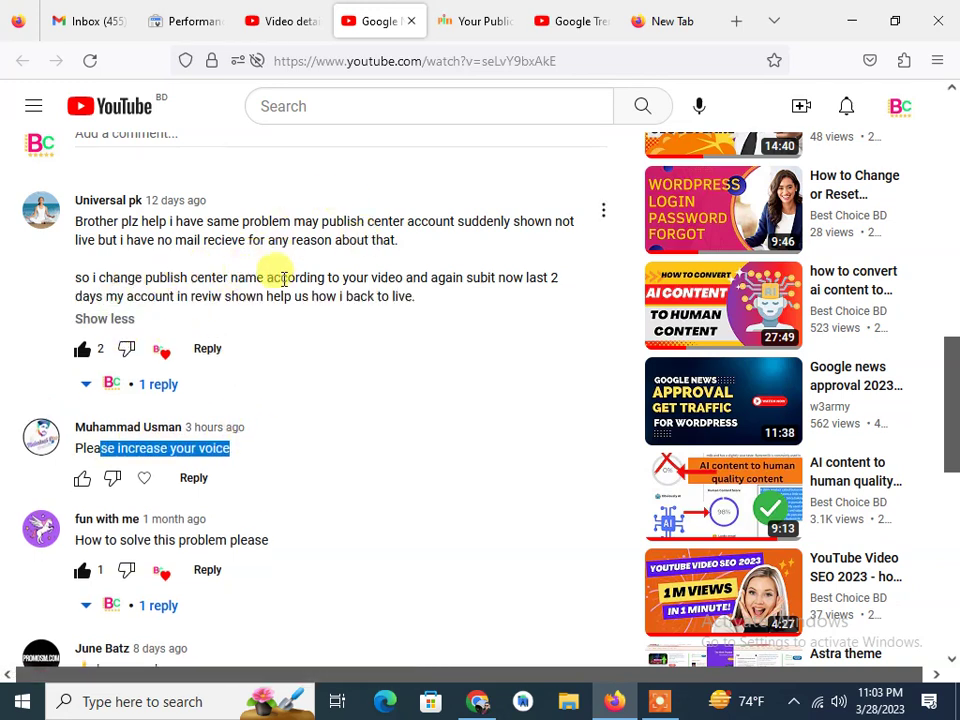
{"action": "left_click_drag", "start_coordinate": [283, 280], "coordinate": [77, 278]}
Read further down the blog article, then return to the expanded video comment.
{"action": "left_click", "coordinate": [472, 22]}
{"action": "scroll", "coordinate": [396, 354], "scroll_direction": "down", "scroll_amount": 1}
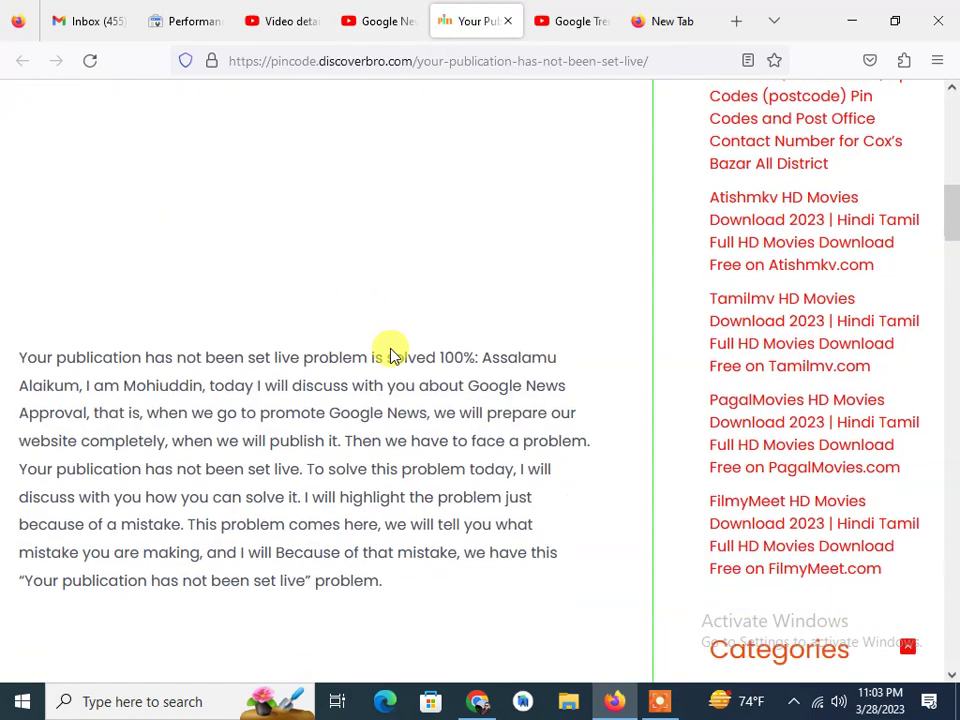
{"action": "scroll", "coordinate": [390, 350], "scroll_direction": "down", "scroll_amount": 3}
{"action": "scroll", "coordinate": [236, 362], "scroll_direction": "down", "scroll_amount": 2}
{"action": "scroll", "coordinate": [193, 264], "scroll_direction": "down", "scroll_amount": 4}
{"action": "mouse_move", "coordinate": [193, 264]}
{"action": "left_mouse_down"}
{"action": "mouse_move", "coordinate": [250, 283]}
{"action": "mouse_move", "coordinate": [313, 255]}
{"action": "left_mouse_up"}
{"action": "scroll", "coordinate": [231, 392], "scroll_direction": "down", "scroll_amount": 5}
{"action": "left_click_drag", "start_coordinate": [211, 397], "coordinate": [285, 385]}
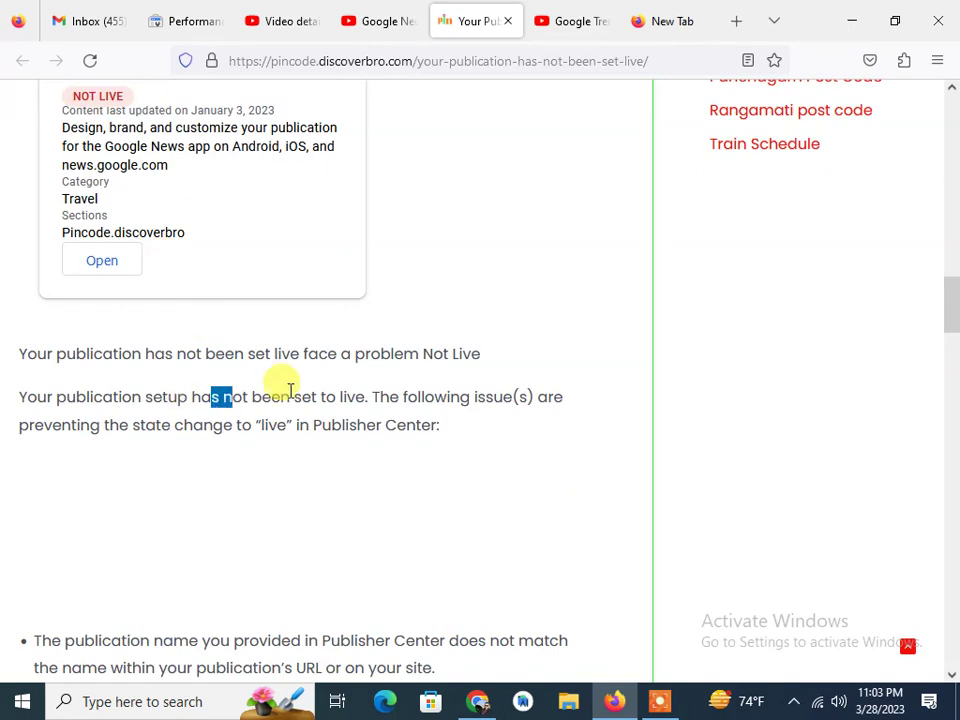
{"action": "left_click", "coordinate": [398, 16]}
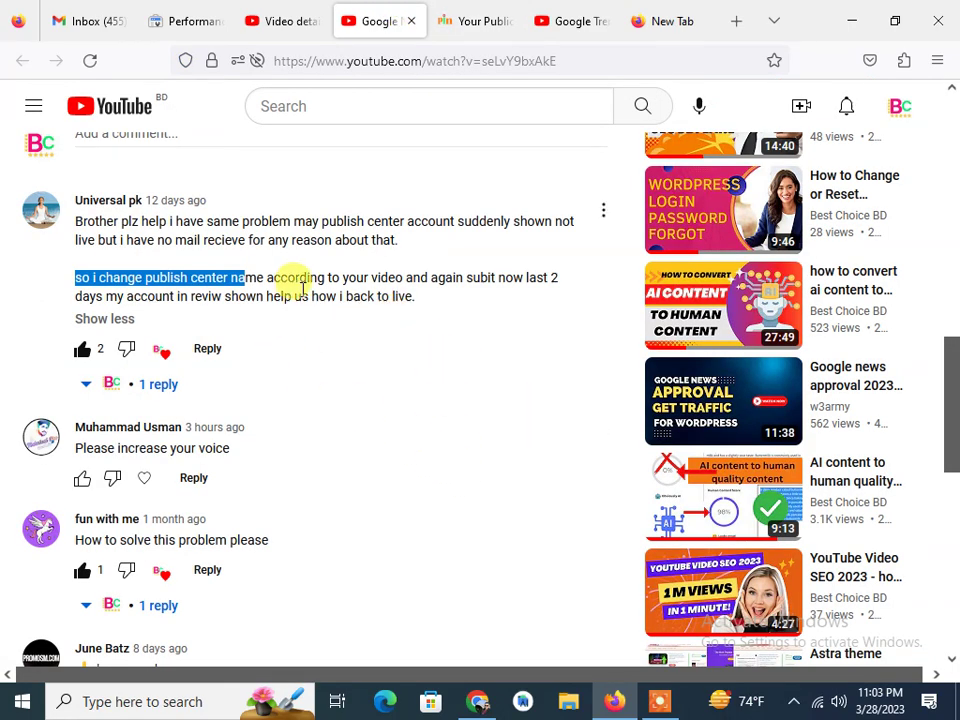
{"action": "left_click", "coordinate": [366, 281]}
{"action": "left_click", "coordinate": [660, 701]}
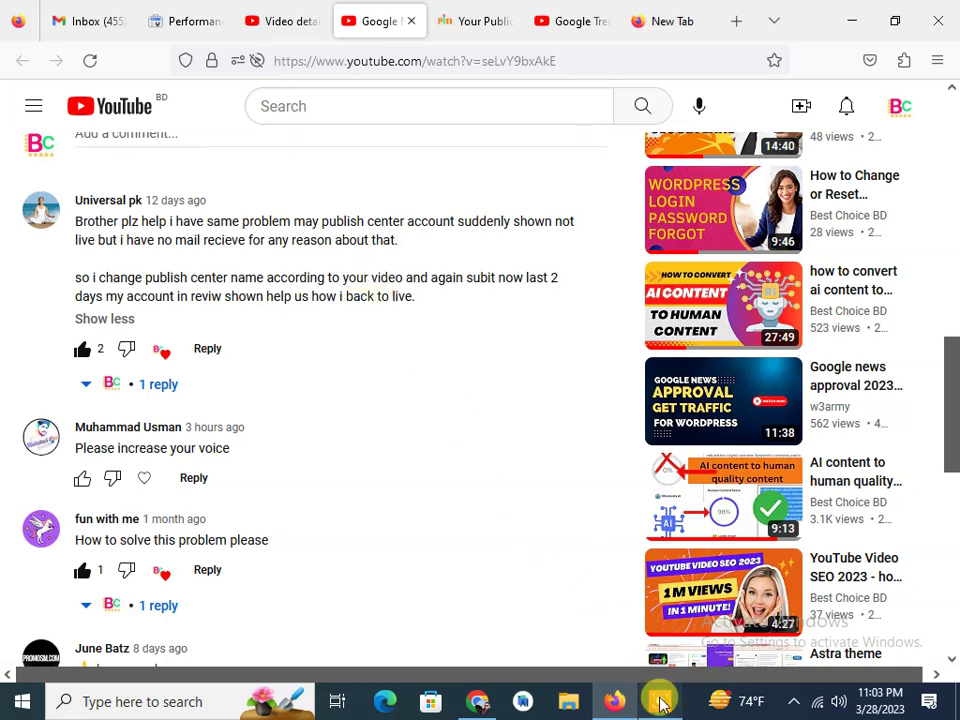